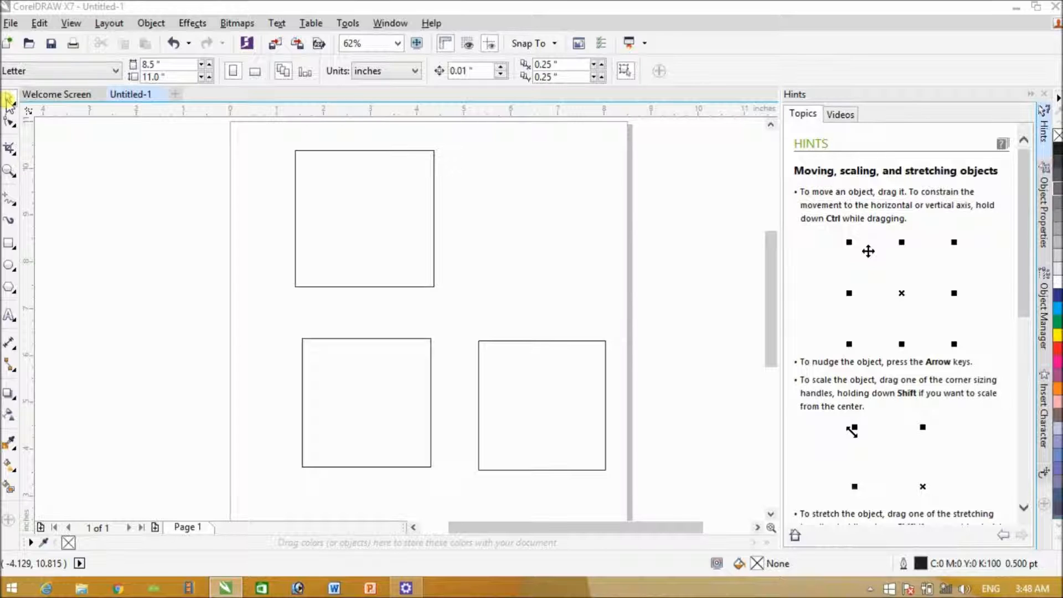
- Select the upper square on the page, move it slightly and resize it to about 2.85 by 2.81 inches
left_click(367, 151)
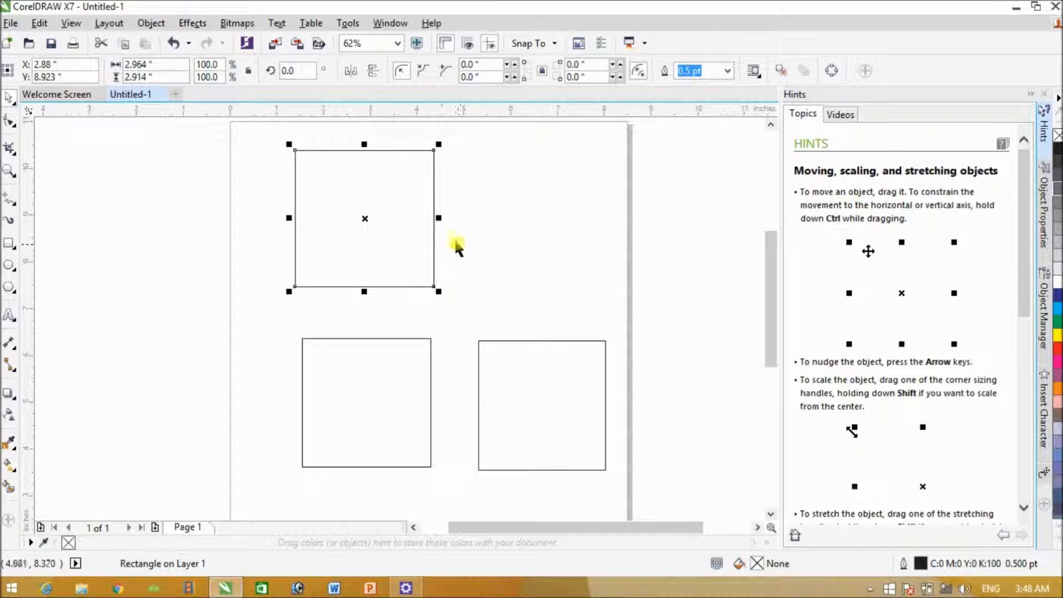
left_click_drag(439, 219, 396, 221)
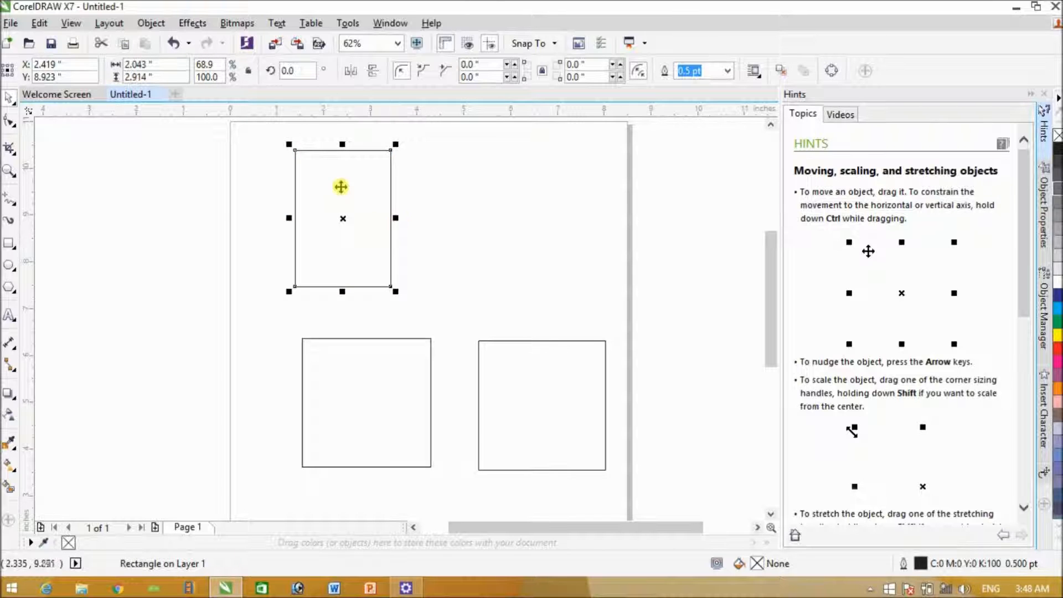
mouse_move(343, 145)
left_mouse_down()
mouse_move(342, 189)
mouse_move(354, 148)
left_mouse_up()
left_click_drag(392, 219, 469, 223)
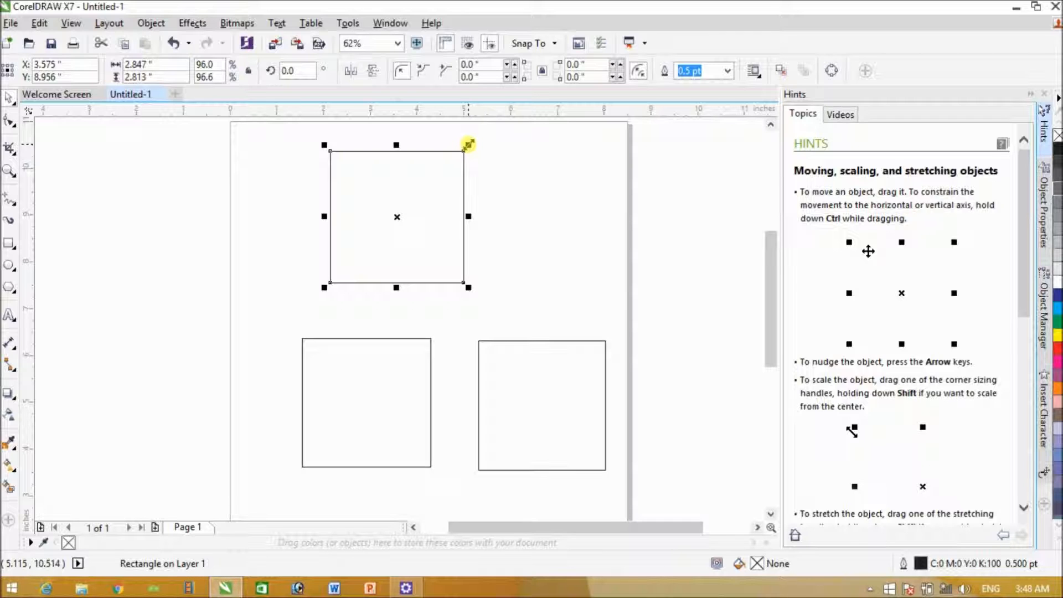
mouse_move(468, 145)
left_mouse_down()
mouse_move(410, 204)
mouse_move(482, 147)
left_mouse_up()
left_click(492, 291)
left_click(460, 236)
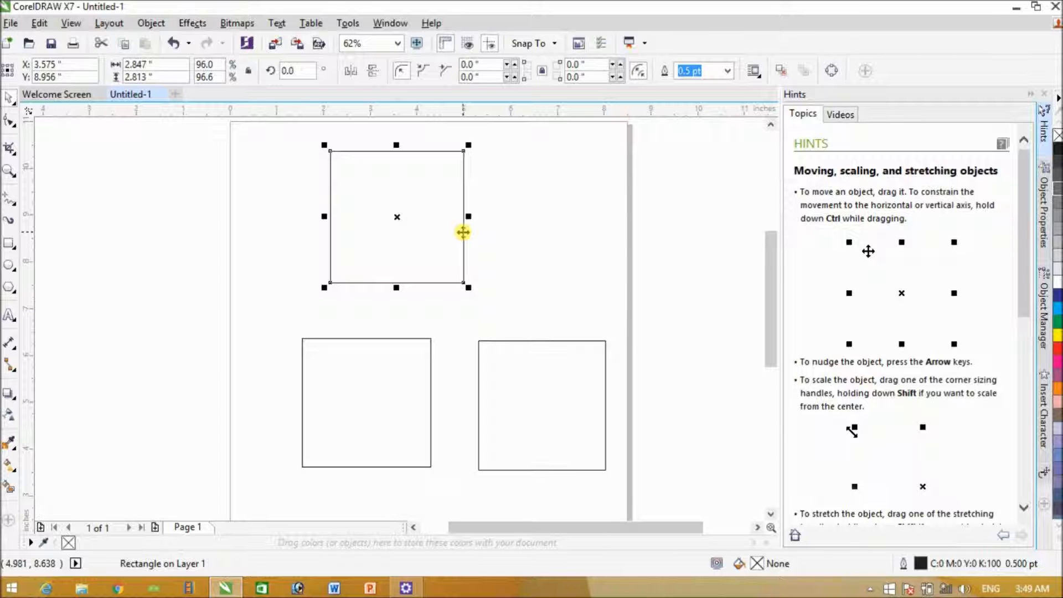
- Skew the upper square vertically by about 12 degrees and move it to about X 5.74, Y 9.10 inches
left_click(462, 232)
left_click_drag(468, 217, 460, 277)
left_click_drag(468, 238, 465, 263)
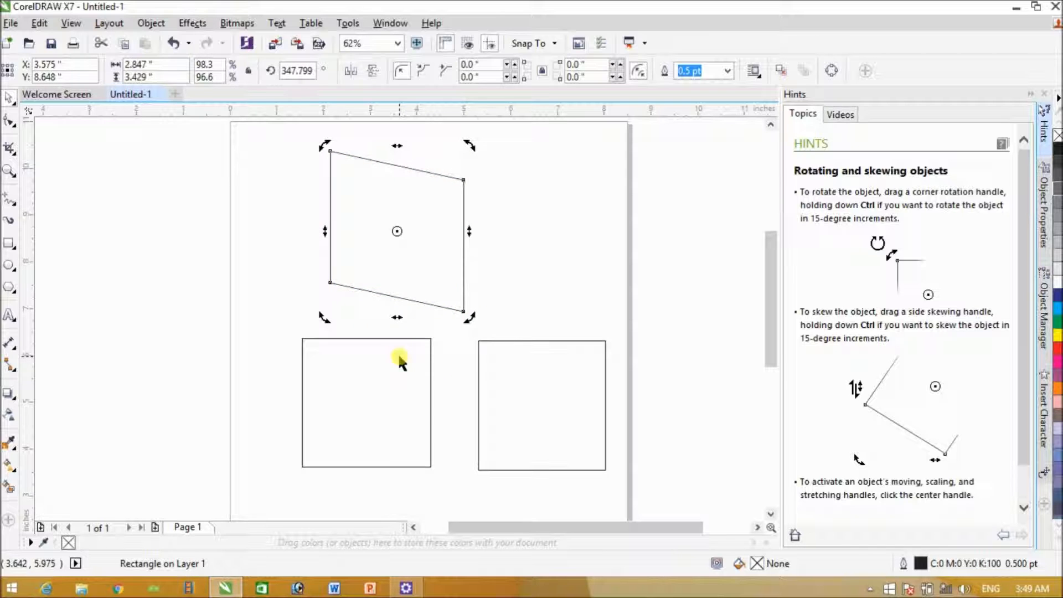
left_click(396, 235)
left_click_drag(398, 234, 498, 209)
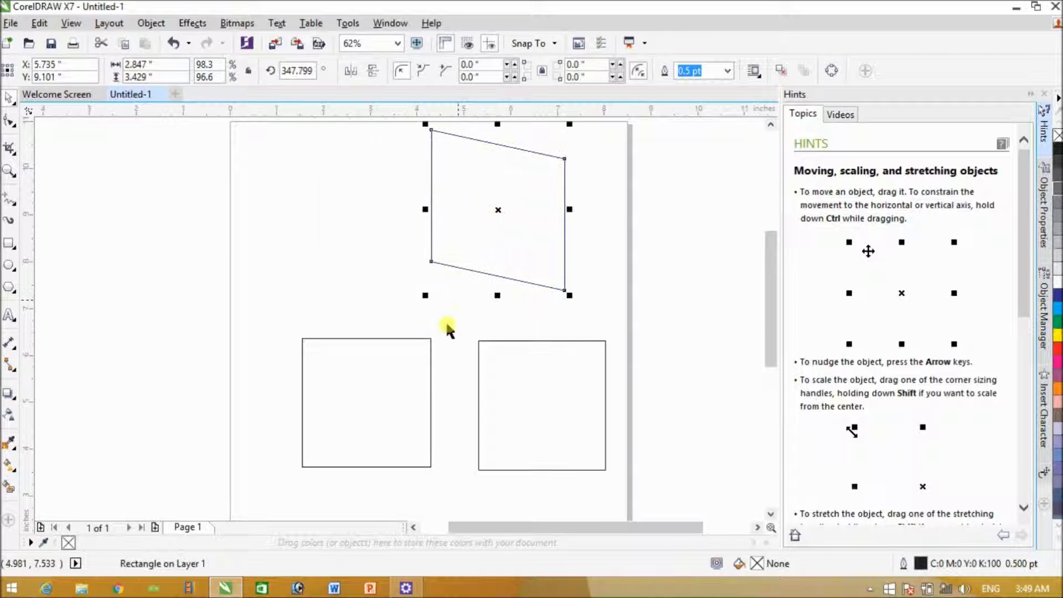
- Rotate the lower-left square about its center to an angle of about 222 degrees so it stands like a diamond
left_click(383, 384)
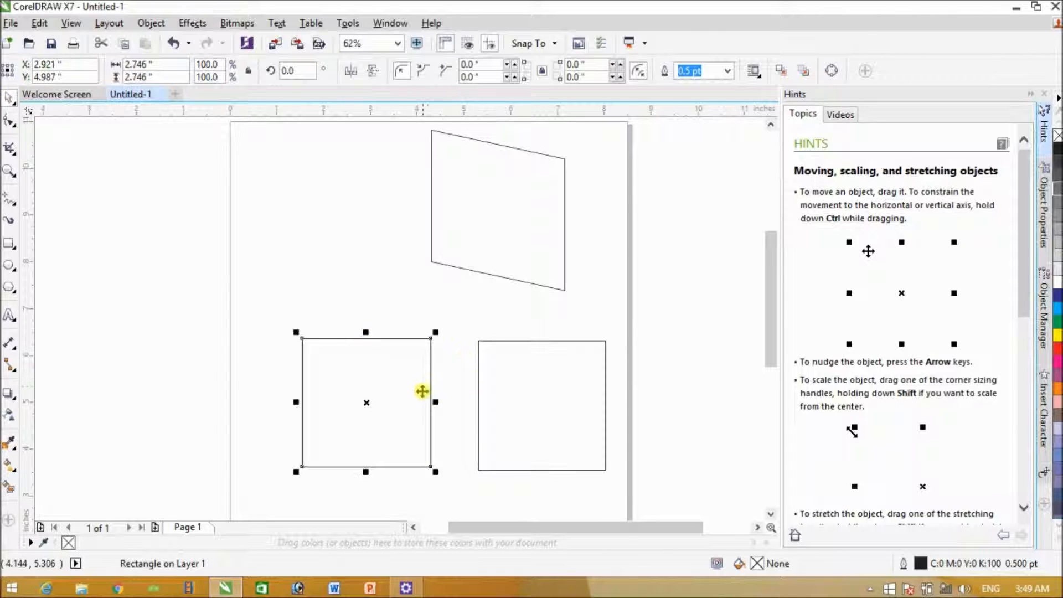
left_click(364, 366)
left_click_drag(439, 333, 464, 434)
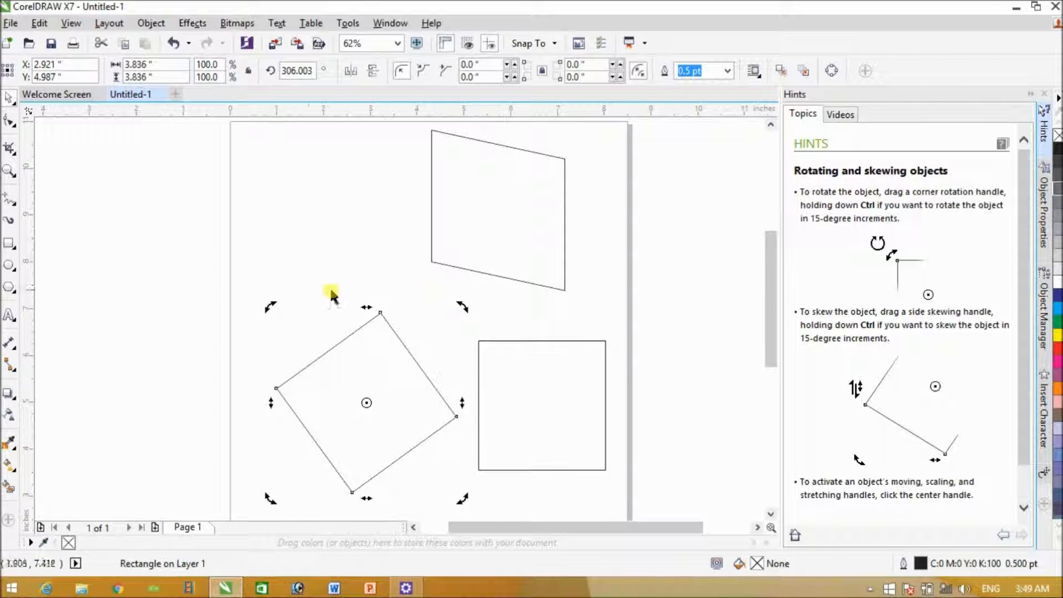
left_click_drag(270, 305, 412, 283)
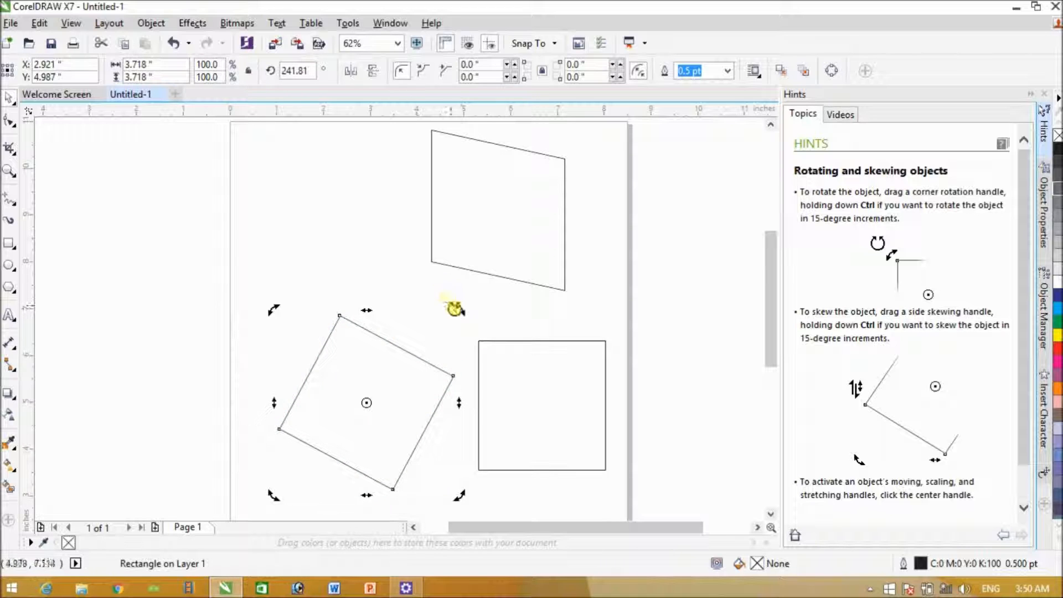
left_click_drag(460, 308, 462, 405)
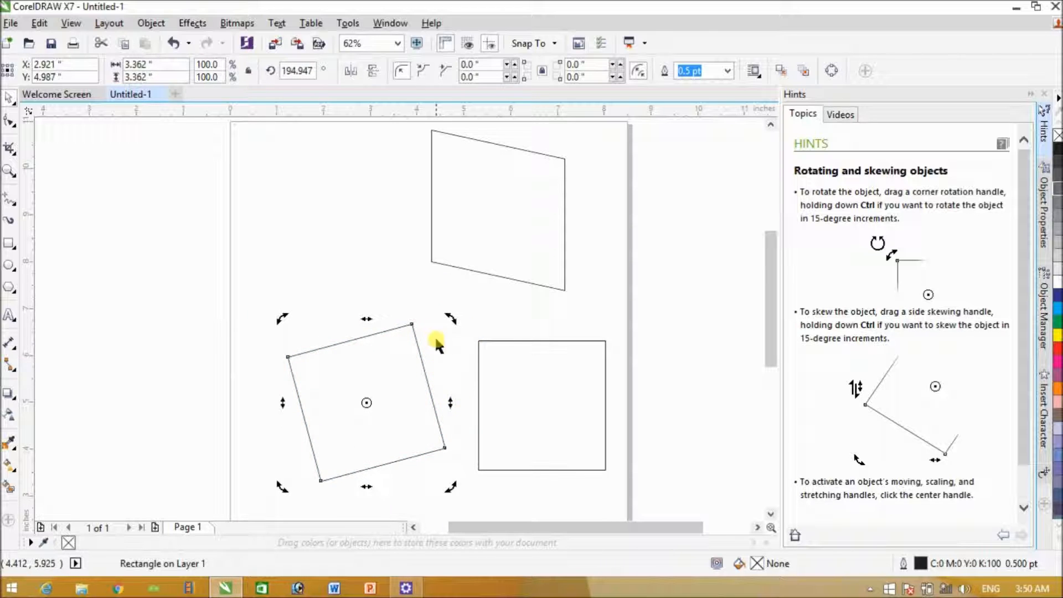
left_click_drag(451, 320, 410, 268)
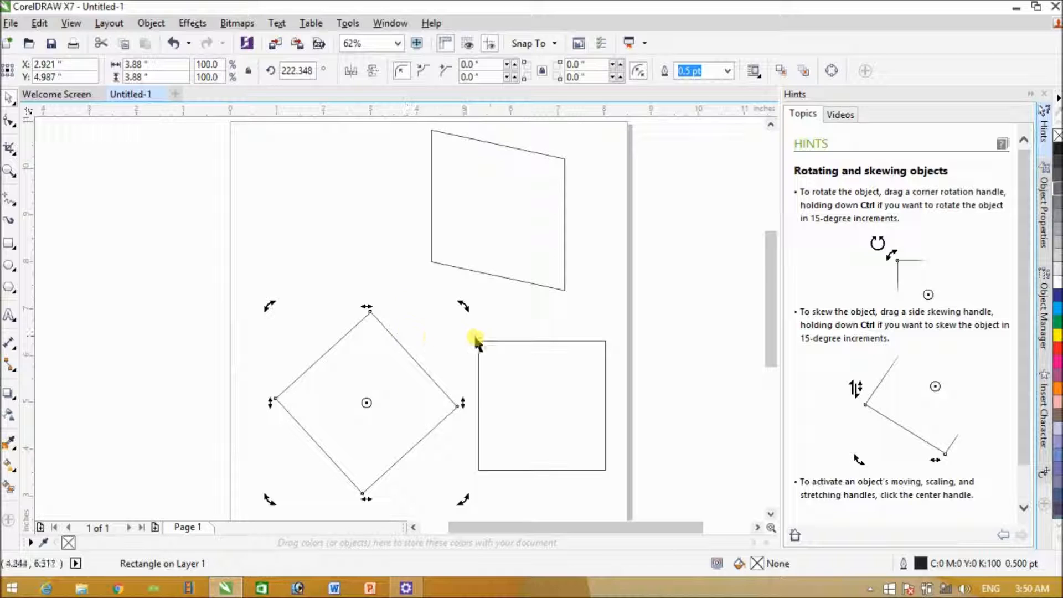
- Select the lower-right square alone, then both lower shapes together, and clear the selection
left_click(516, 366)
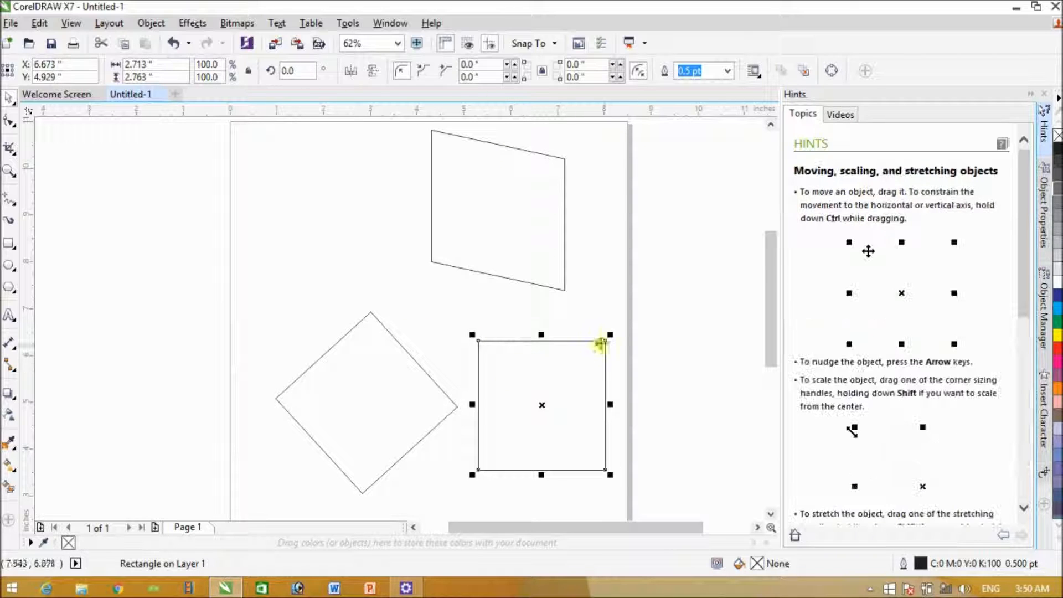
left_click(637, 317)
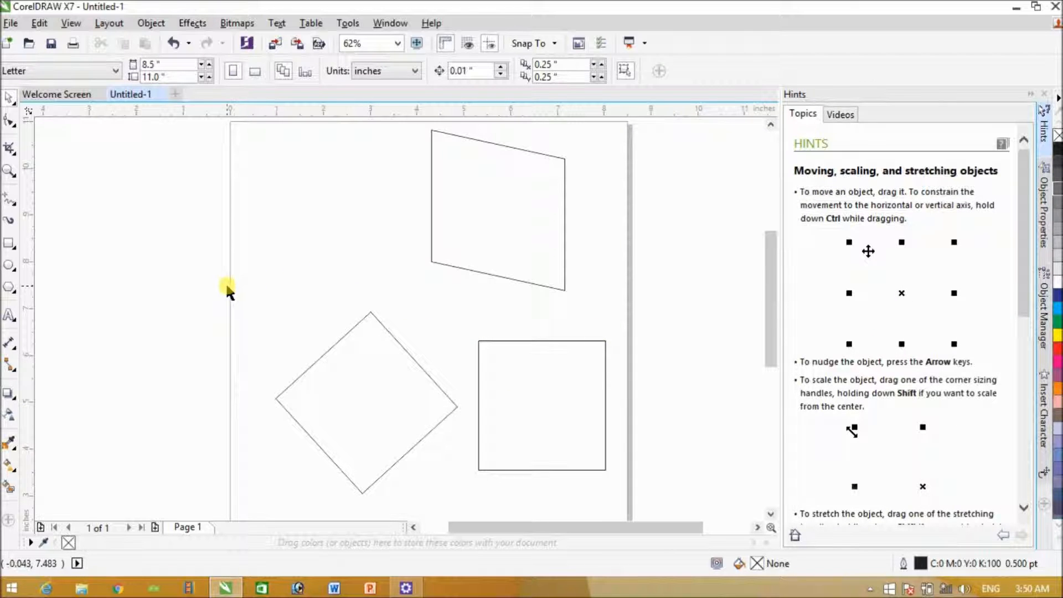
left_click_drag(236, 286, 634, 507)
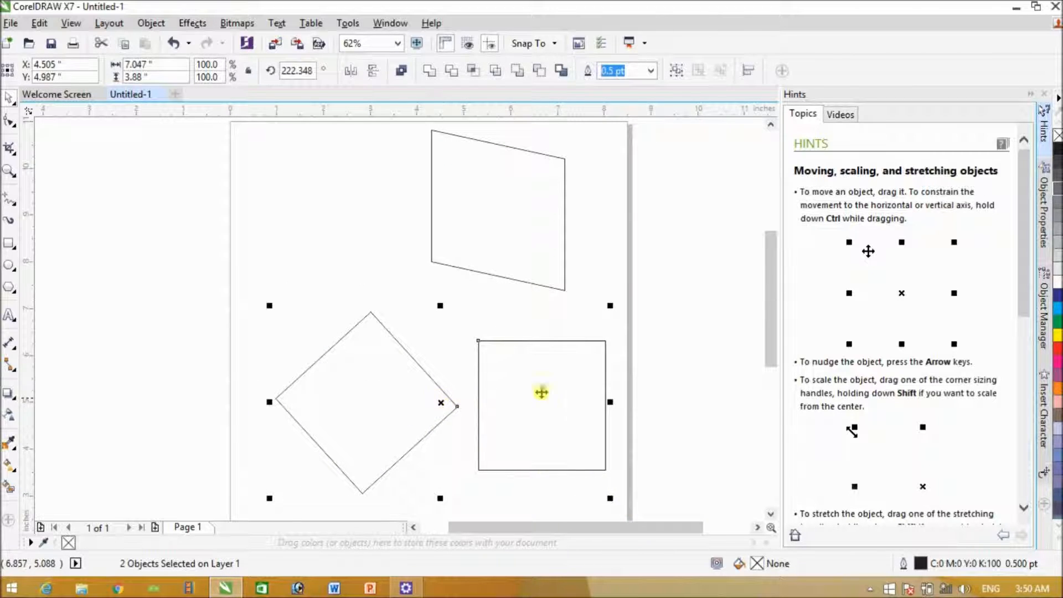
left_click(655, 328)
- Select all three shapes, shrink them together to about 5.12 by 4.10 inches and center them at about X 4.46, Y 8.35
left_click_drag(238, 123, 643, 509)
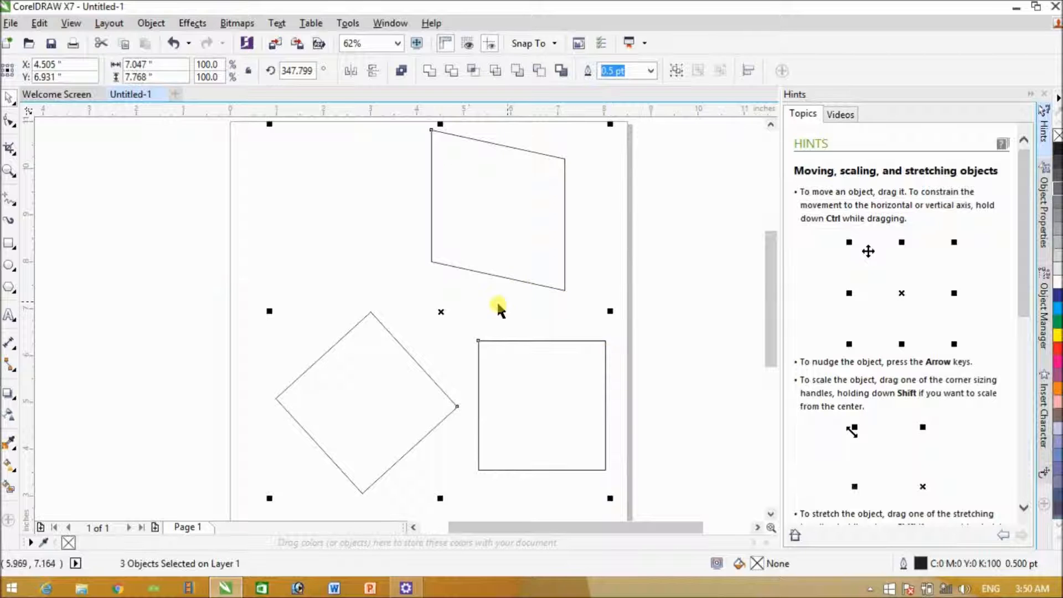
mouse_move(441, 310)
left_mouse_down()
mouse_move(440, 329)
mouse_move(424, 305)
mouse_move(433, 317)
left_mouse_up()
left_click_drag(600, 129, 530, 206)
left_click_drag(429, 297, 443, 249)
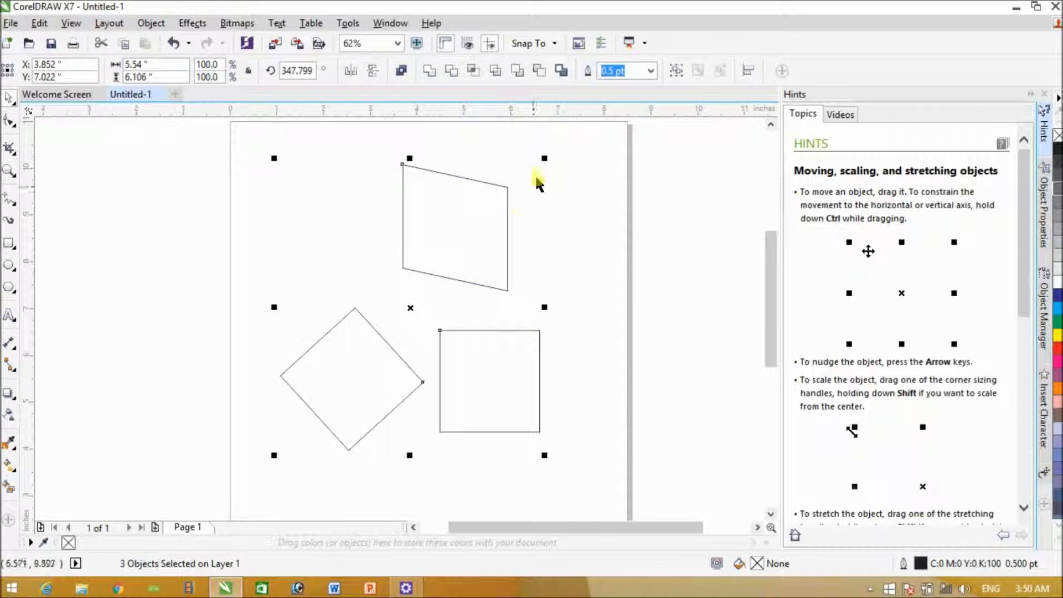
left_click(546, 160)
left_click_drag(546, 160, 527, 183)
left_click_drag(444, 250, 481, 218)
left_click_drag(438, 419, 438, 346)
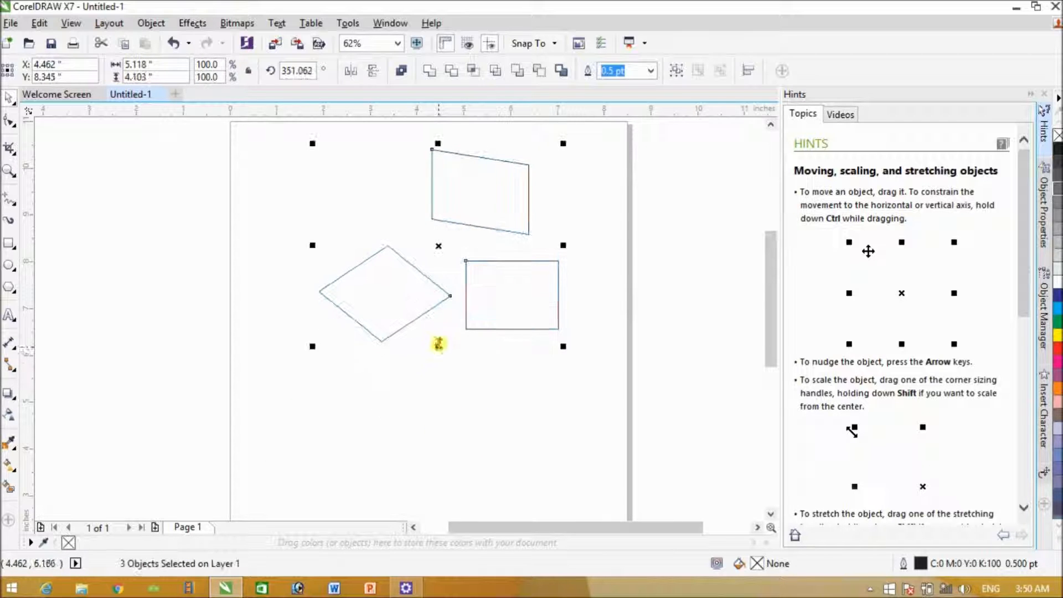
- Rotate the three selected shapes together back and forth, leave them with a slight tilt, and deselect them
left_click(463, 215)
left_click_drag(563, 149, 565, 280)
left_click_drag(565, 397, 569, 273)
left_click_drag(555, 375, 591, 293)
left_click(608, 251)
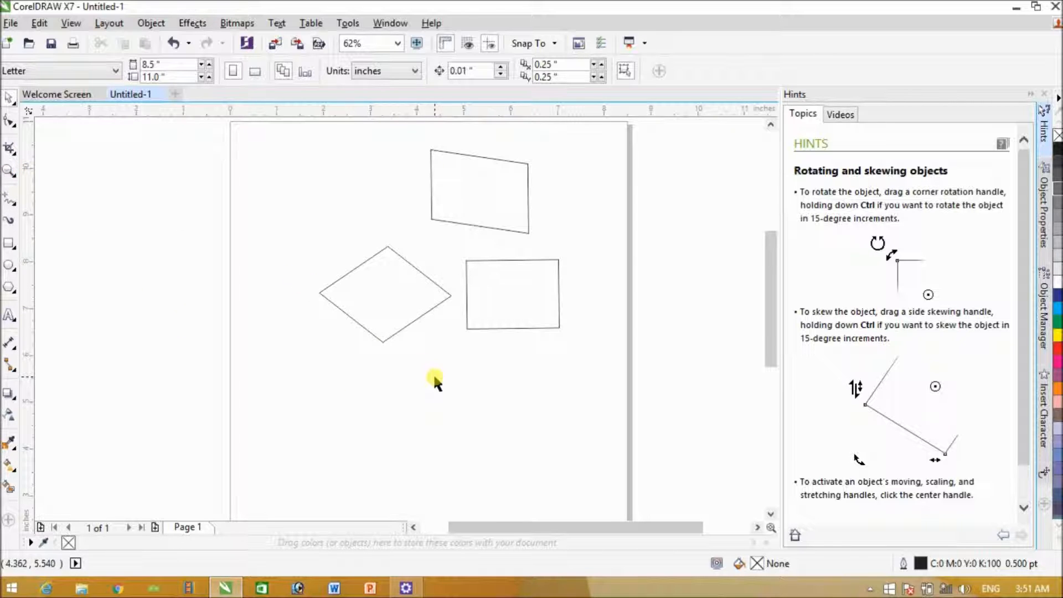
- Zoom the drawing view in and out repeatedly, finishing with the whole page in view at 31%
scroll(433, 376, "up", 3)
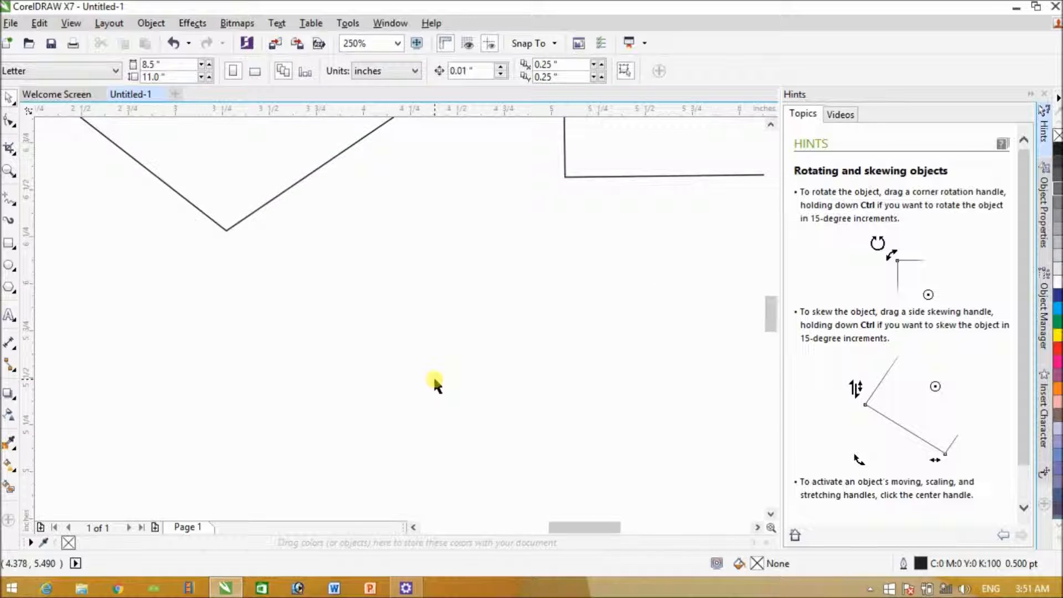
scroll(432, 377, "down", 4)
scroll(433, 383, "up", 1)
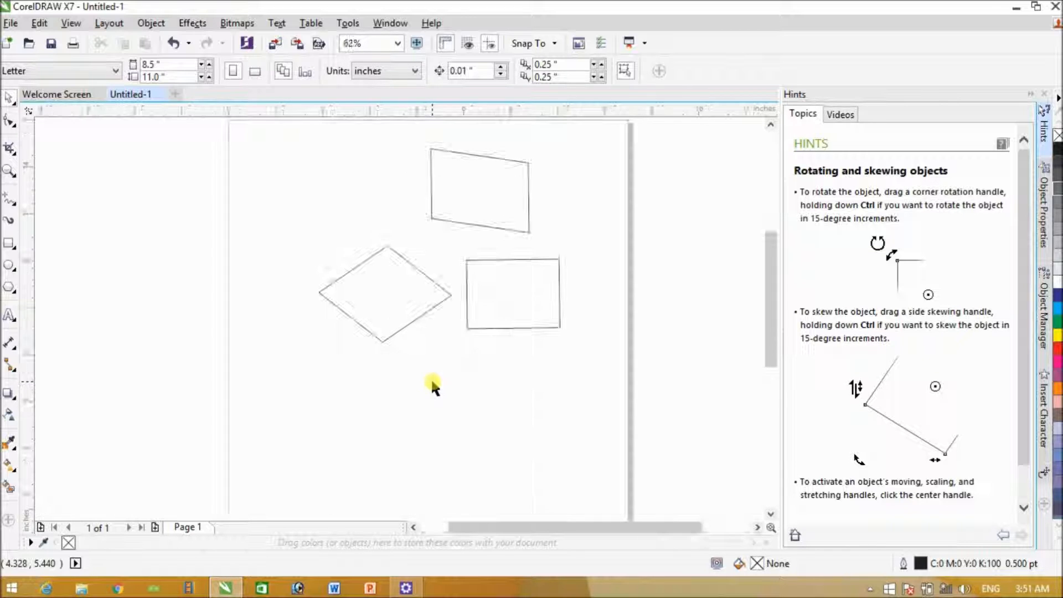
scroll(432, 386, "up", 1)
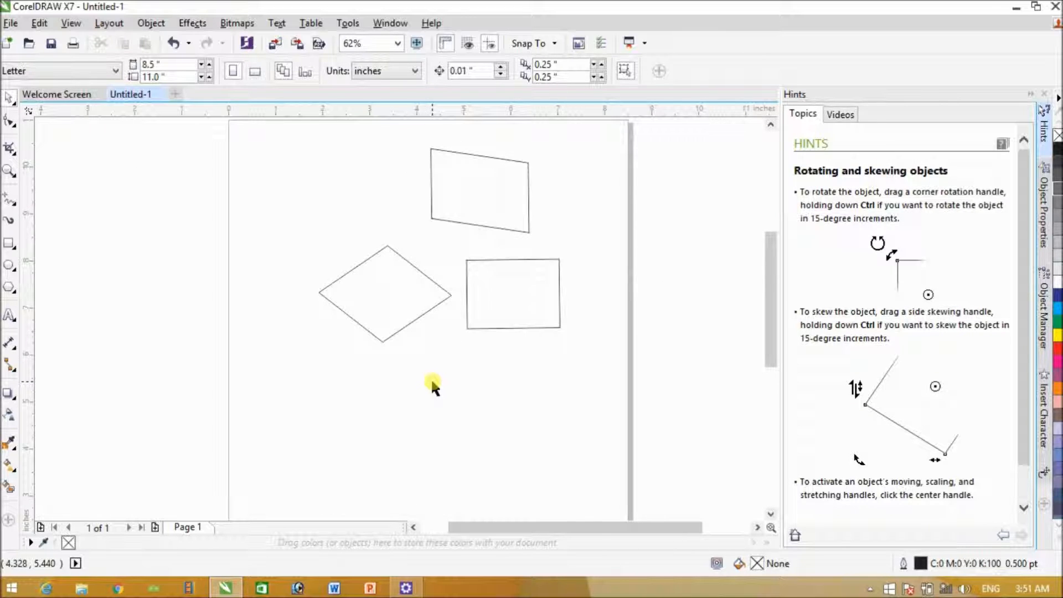
scroll(432, 383, "up", 2)
scroll(432, 383, "down", 3)
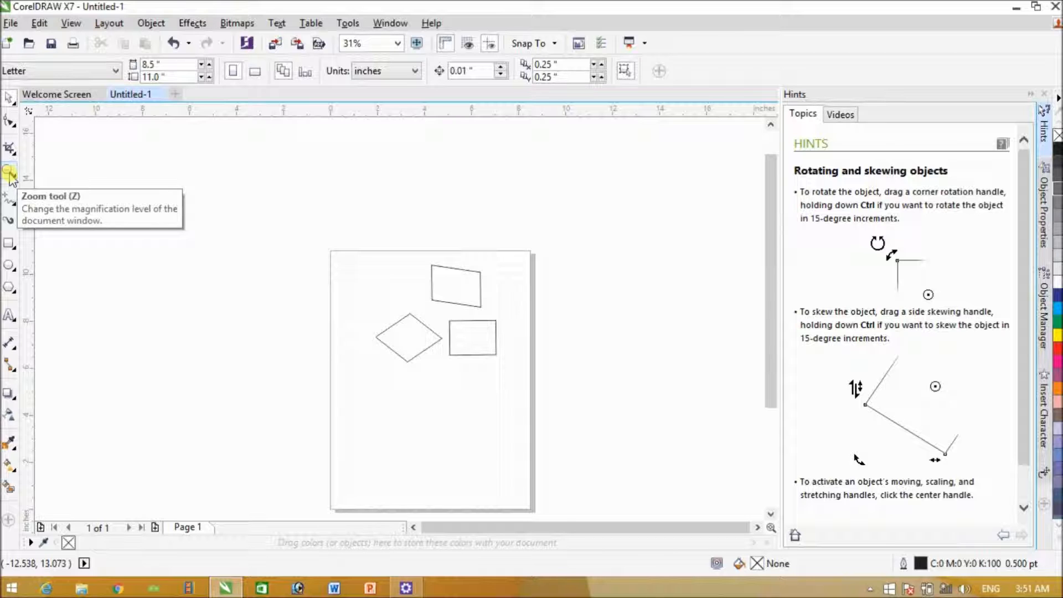
- Use the Zoom tool to magnify the area around the three shapes, then the upper corner of the diamond
left_click(9, 175)
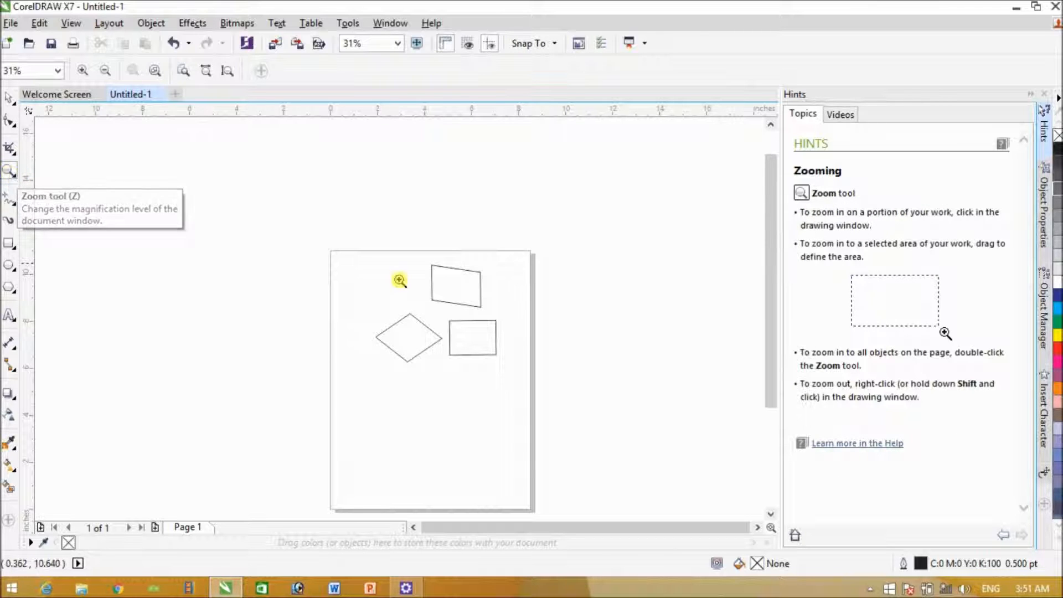
left_click_drag(360, 257, 505, 380)
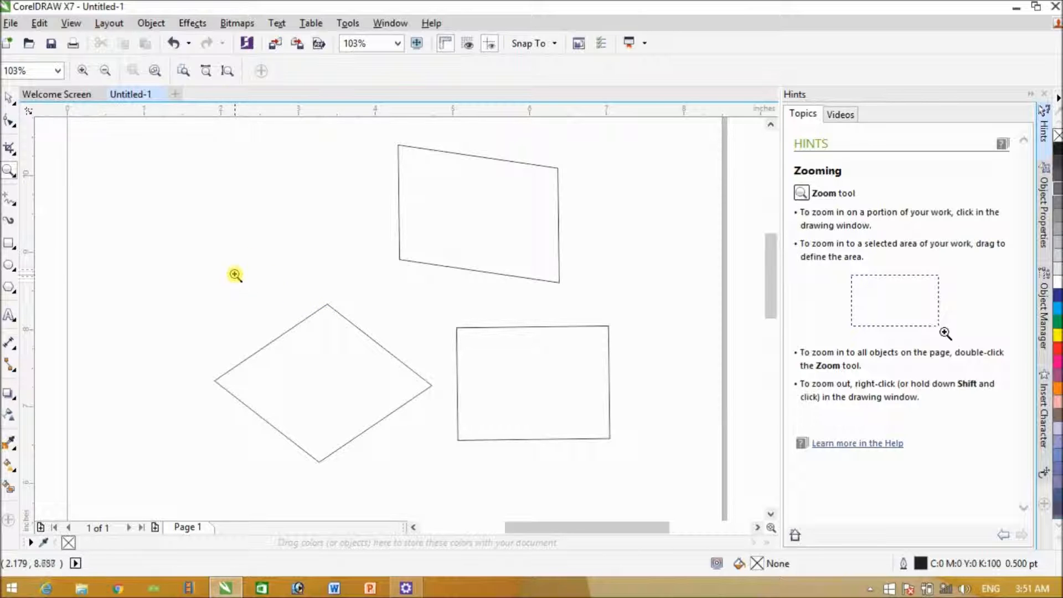
left_click_drag(256, 268, 394, 356)
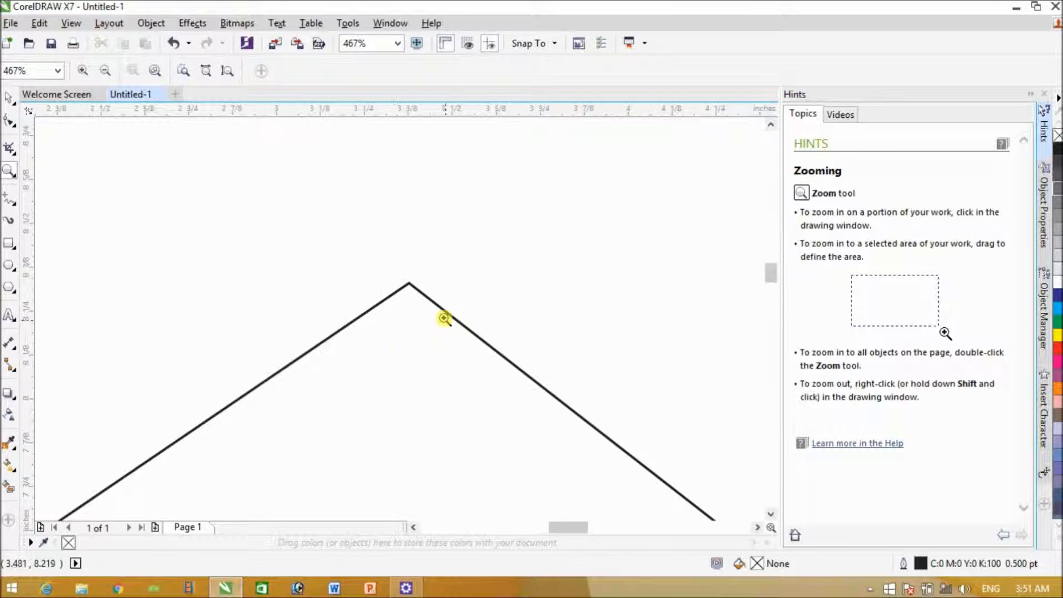
- Return to the Zoom tool, zoom out two levels to 31%, and zoom back in two levels to 125%
left_click(9, 98)
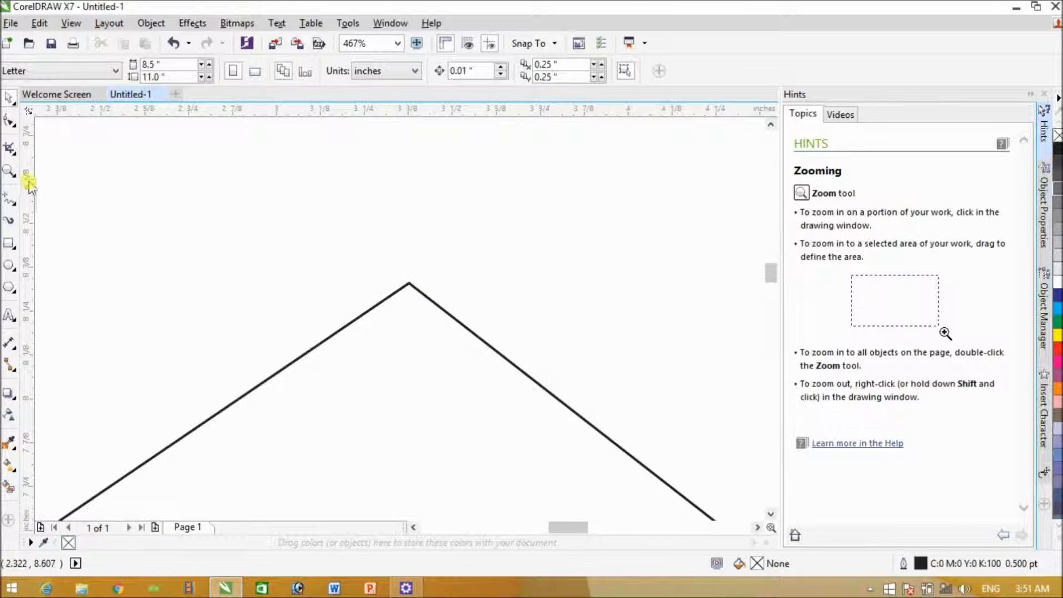
left_click(8, 173)
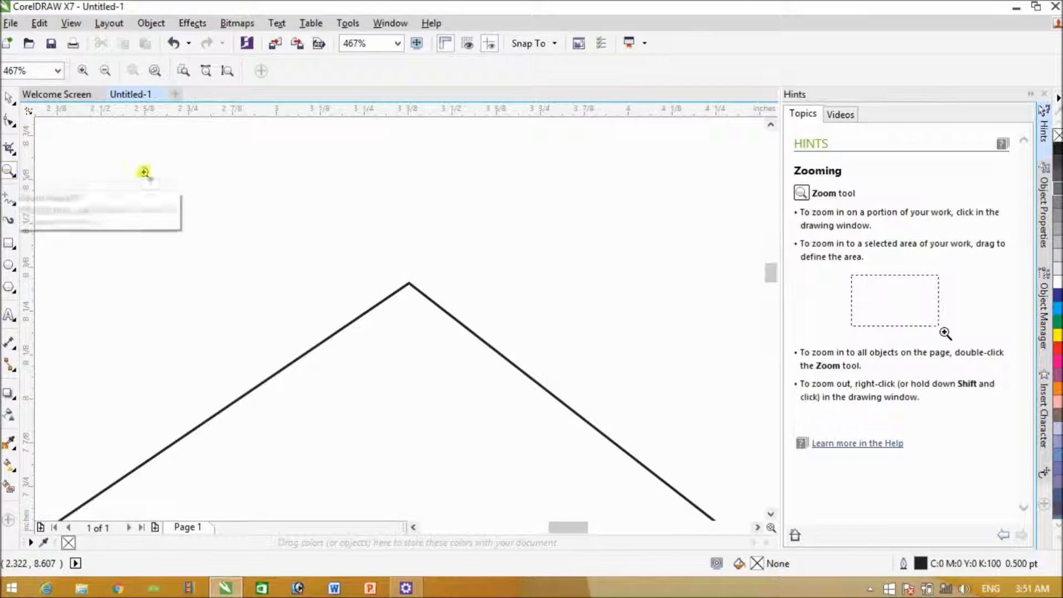
left_click(104, 72)
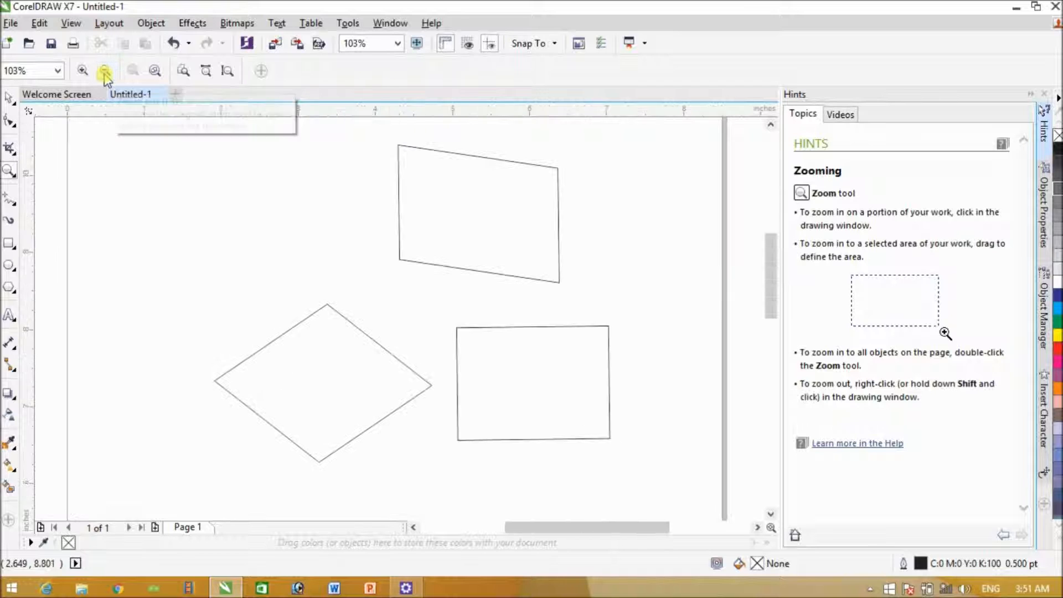
left_click(105, 72)
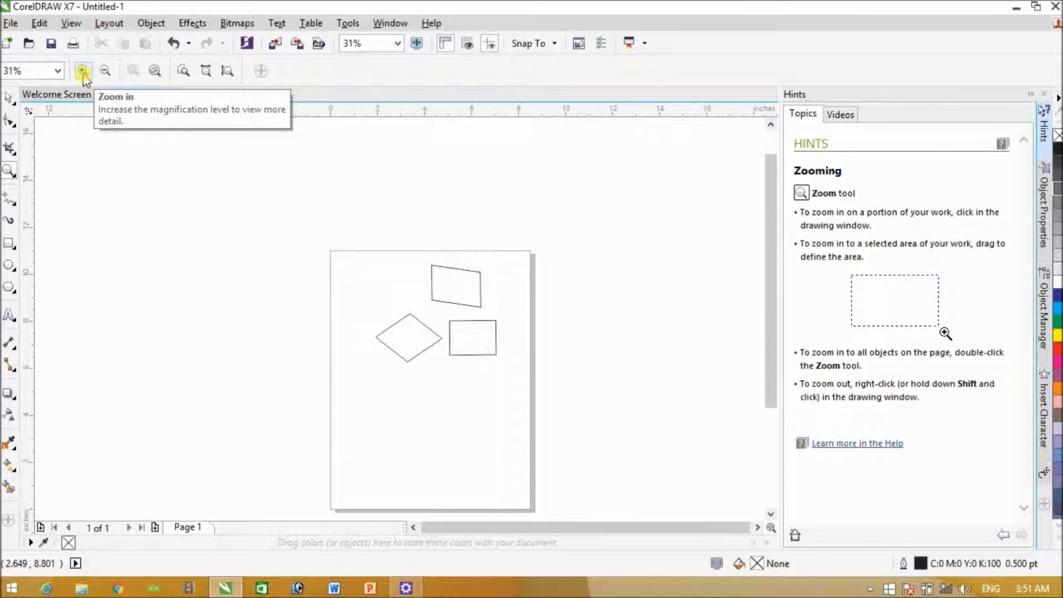
left_click(82, 71)
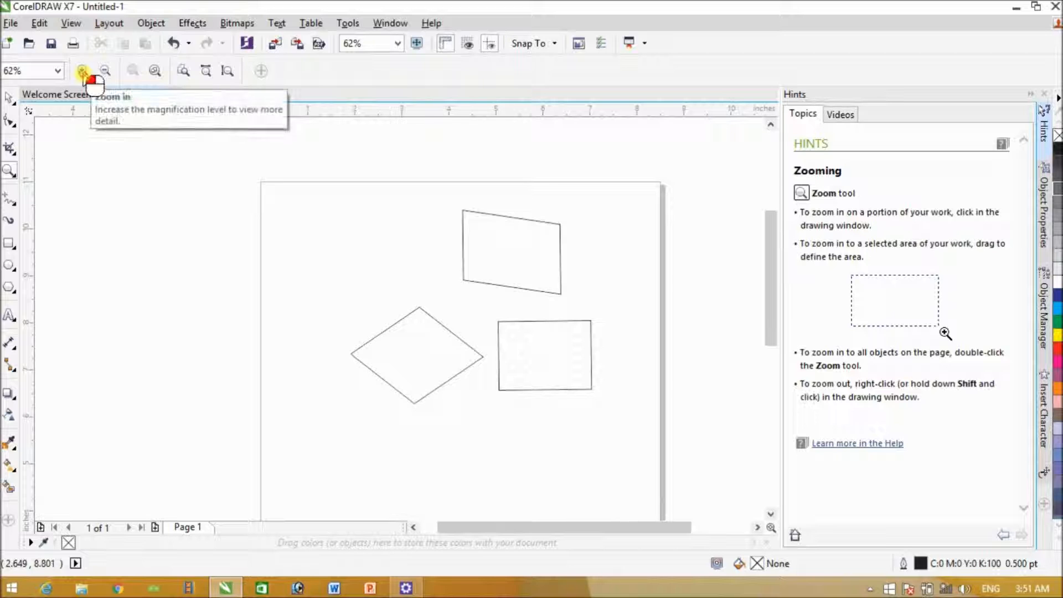
left_click(82, 72)
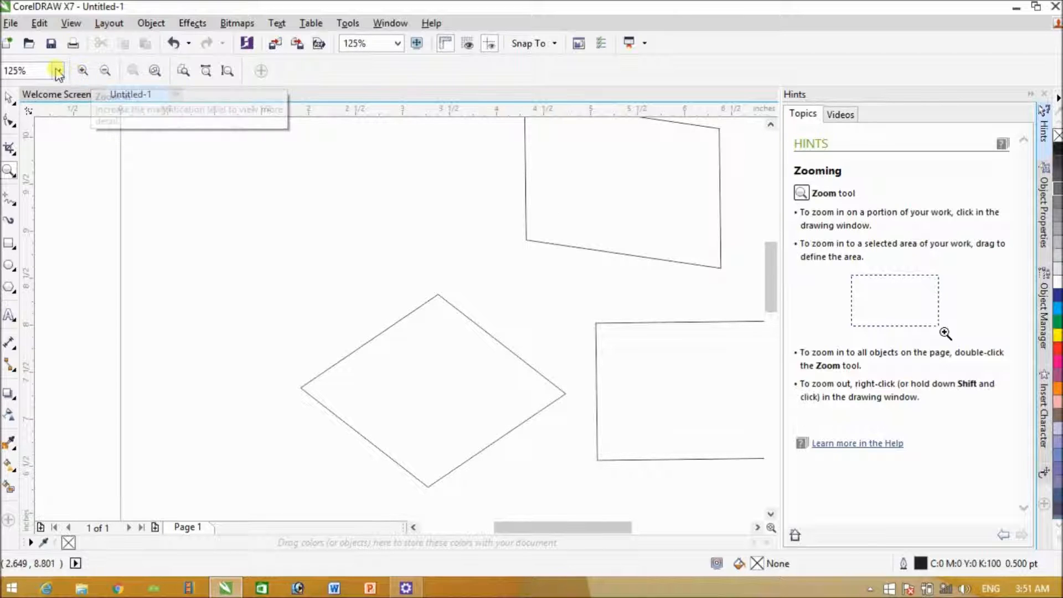
- Set the zoom level to To Height, to 75%, and finally to To Page
left_click(57, 70)
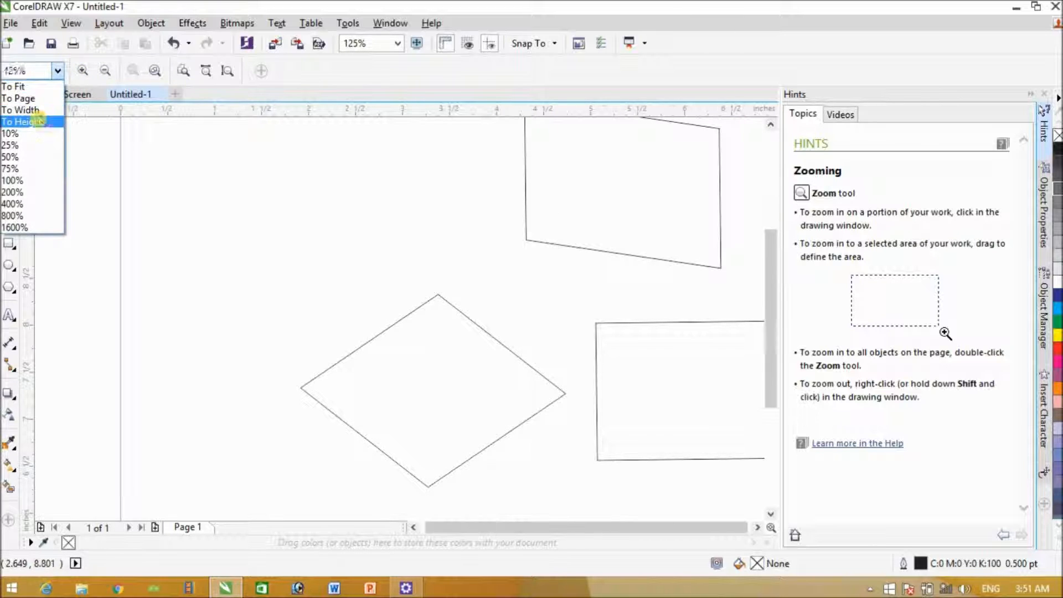
left_click(43, 121)
left_click(58, 71)
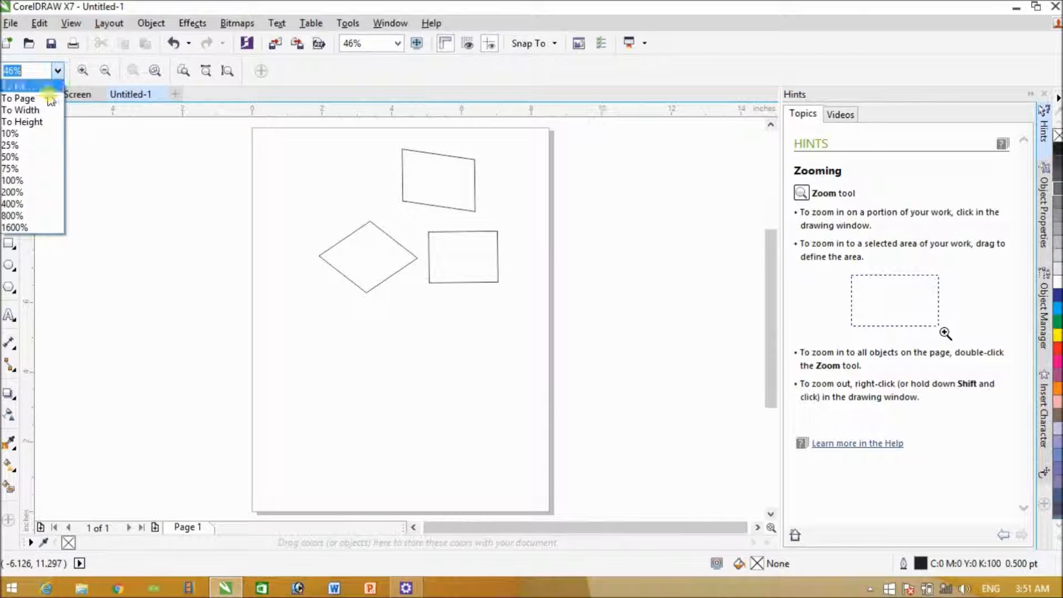
left_click(22, 167)
left_click(57, 71)
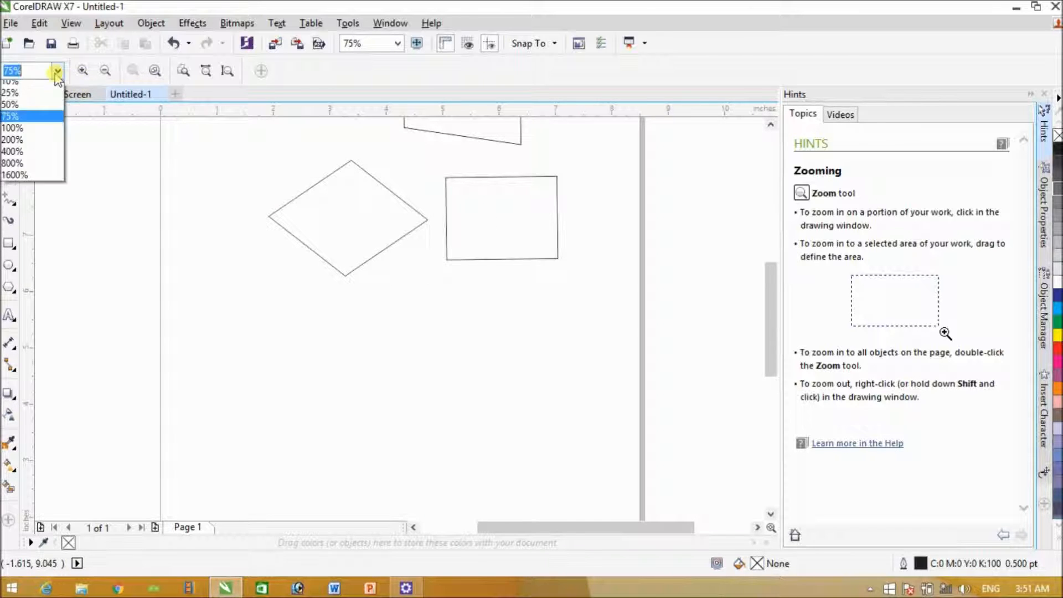
left_click(22, 99)
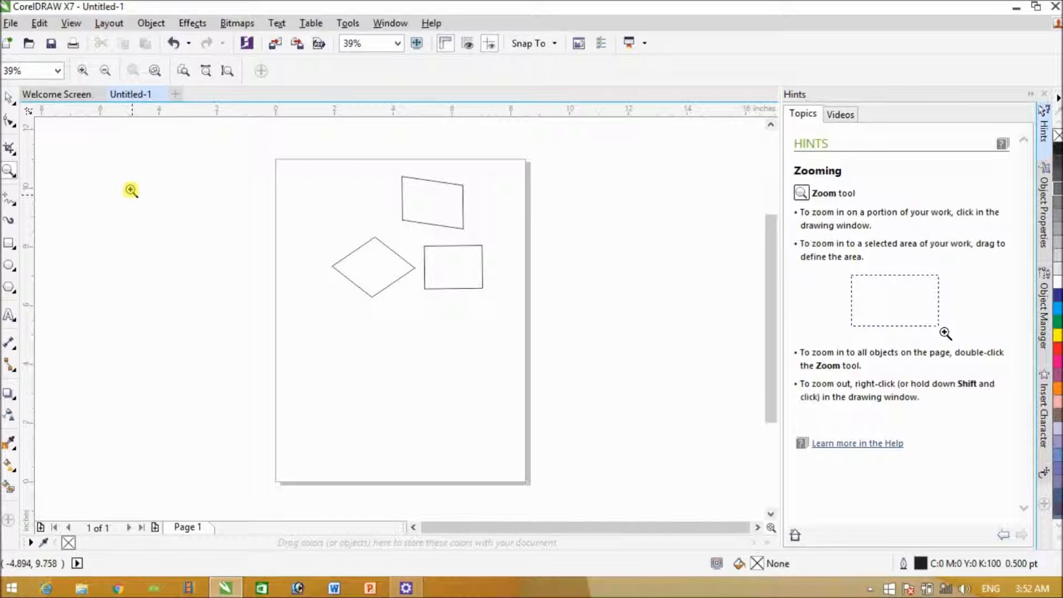
- Magnify the upper page area around the three shapes with the Zoom tool and return to the Pick tool
left_click_drag(280, 162, 506, 324)
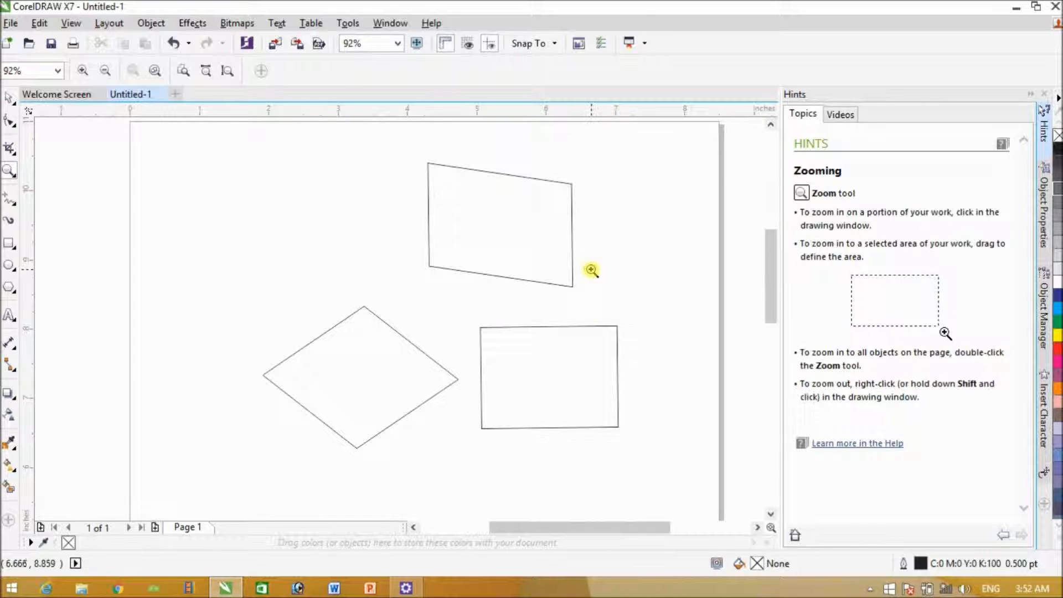
left_click(9, 99)
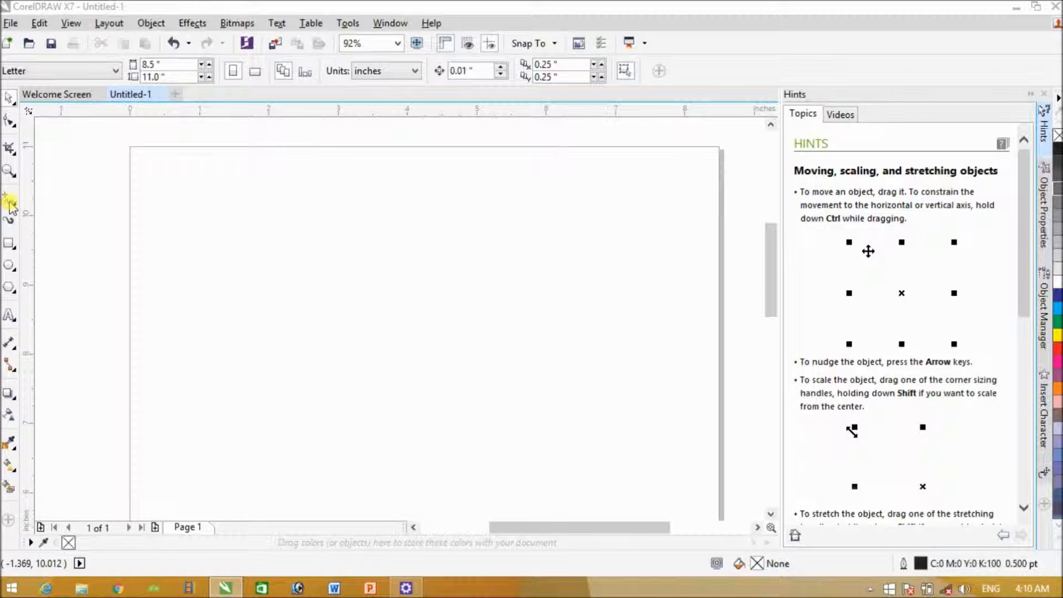
- Draw five separate wavy lines across the page with the Freehand tool
left_click(10, 204)
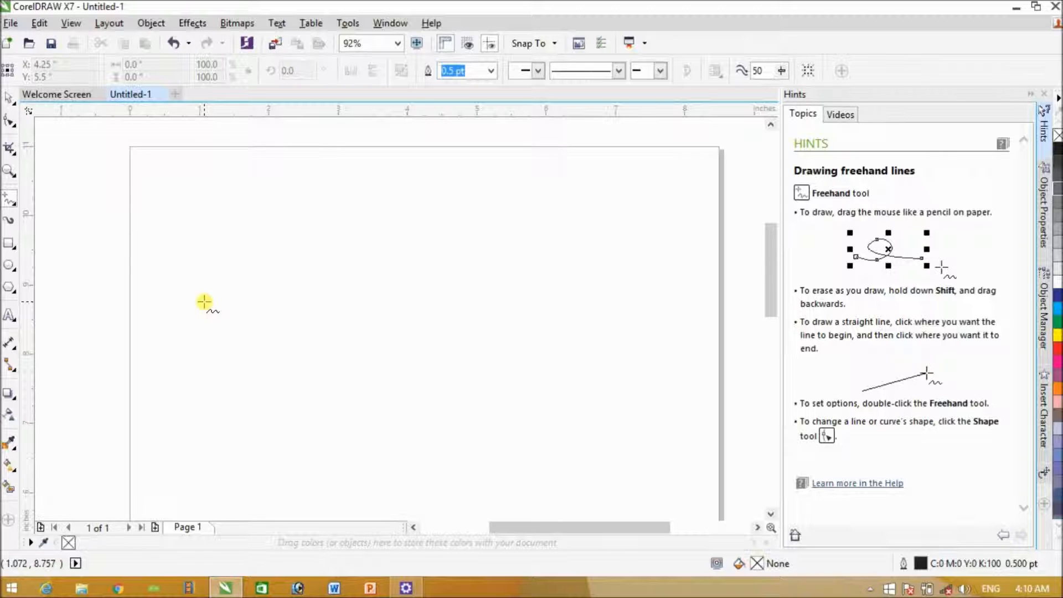
mouse_move(205, 302)
left_mouse_down()
mouse_move(238, 307)
mouse_move(274, 295)
mouse_move(431, 287)
mouse_move(450, 271)
left_mouse_up()
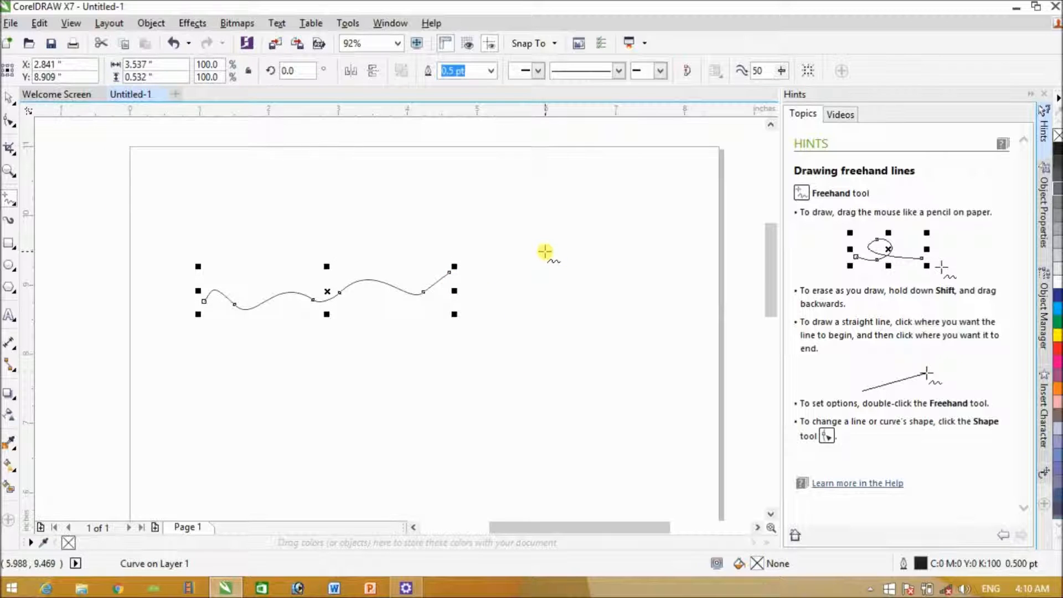
mouse_move(543, 244)
left_mouse_down()
mouse_move(557, 292)
mouse_move(534, 335)
mouse_move(547, 398)
mouse_move(489, 417)
mouse_move(468, 439)
mouse_move(336, 437)
mouse_move(259, 462)
mouse_move(242, 481)
left_mouse_up()
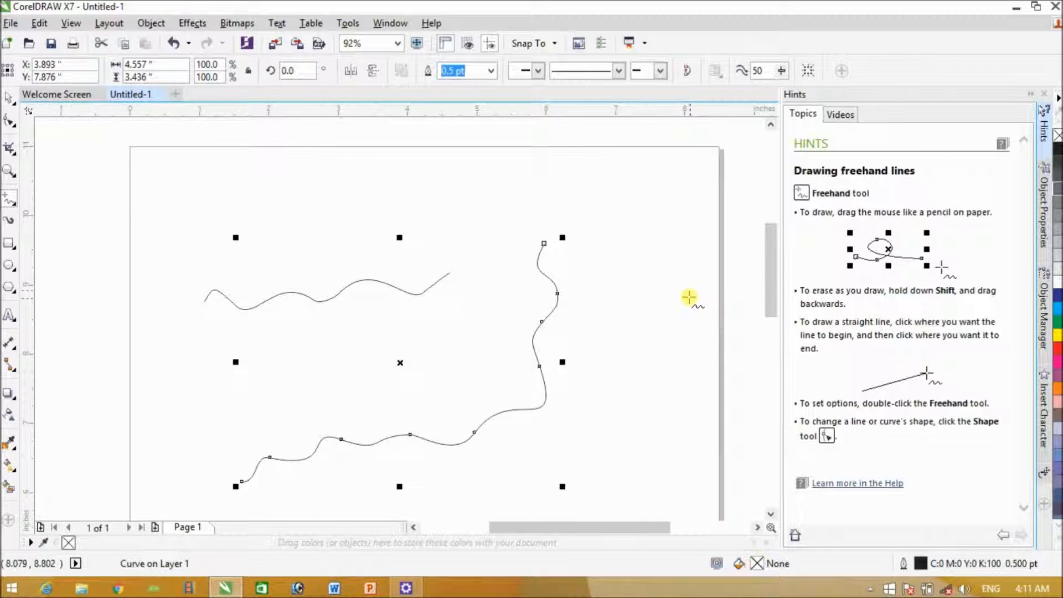
mouse_move(626, 240)
left_mouse_down()
mouse_move(684, 455)
mouse_move(646, 471)
mouse_move(598, 457)
mouse_move(414, 492)
left_mouse_up()
mouse_move(161, 189)
left_mouse_down()
mouse_move(199, 455)
mouse_move(198, 472)
mouse_move(173, 480)
left_mouse_up()
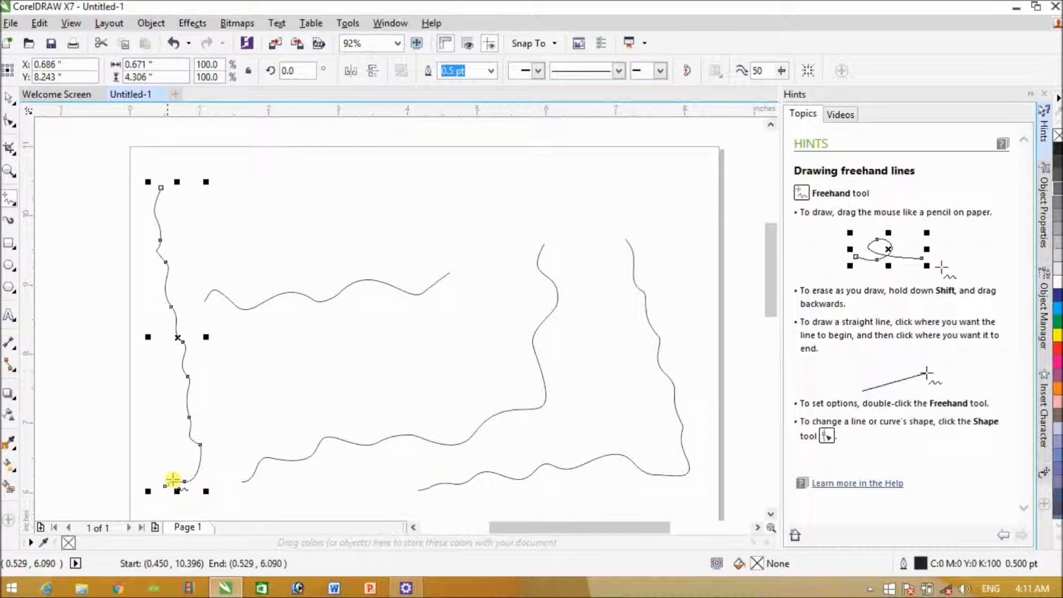
mouse_move(425, 167)
left_mouse_down()
mouse_move(457, 235)
mouse_move(467, 320)
mouse_move(336, 335)
mouse_move(308, 351)
mouse_move(300, 379)
left_mouse_up()
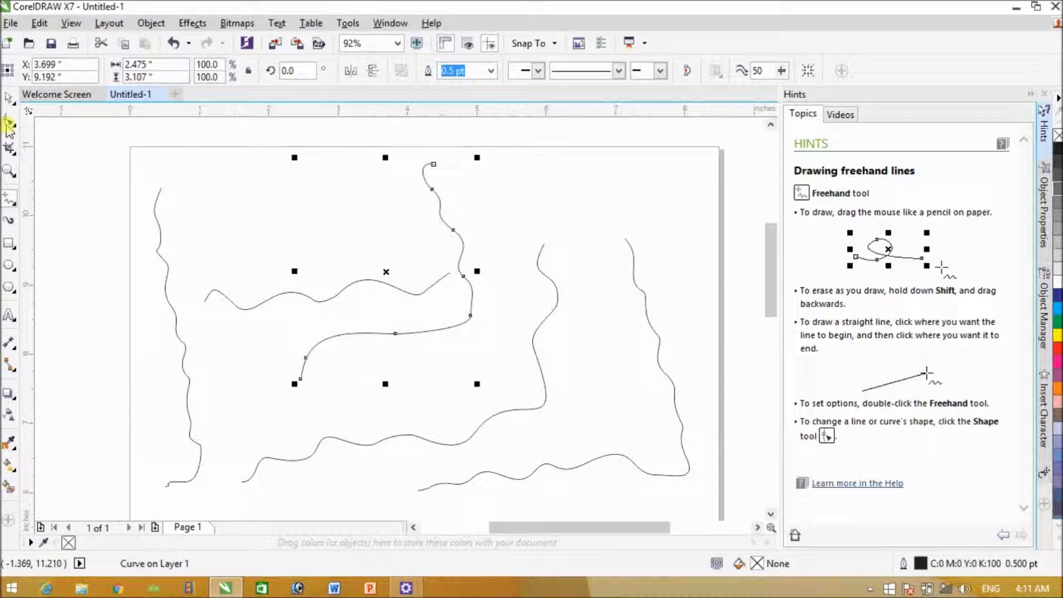
- Select all five freehand lines together with the Pick tool and delete them
left_click(8, 98)
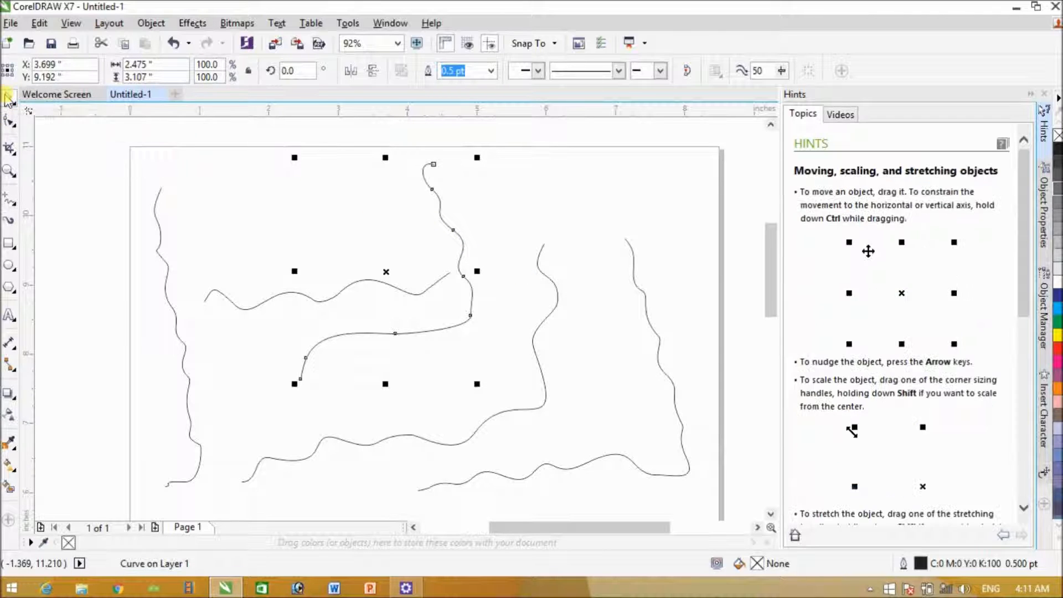
left_click(115, 144)
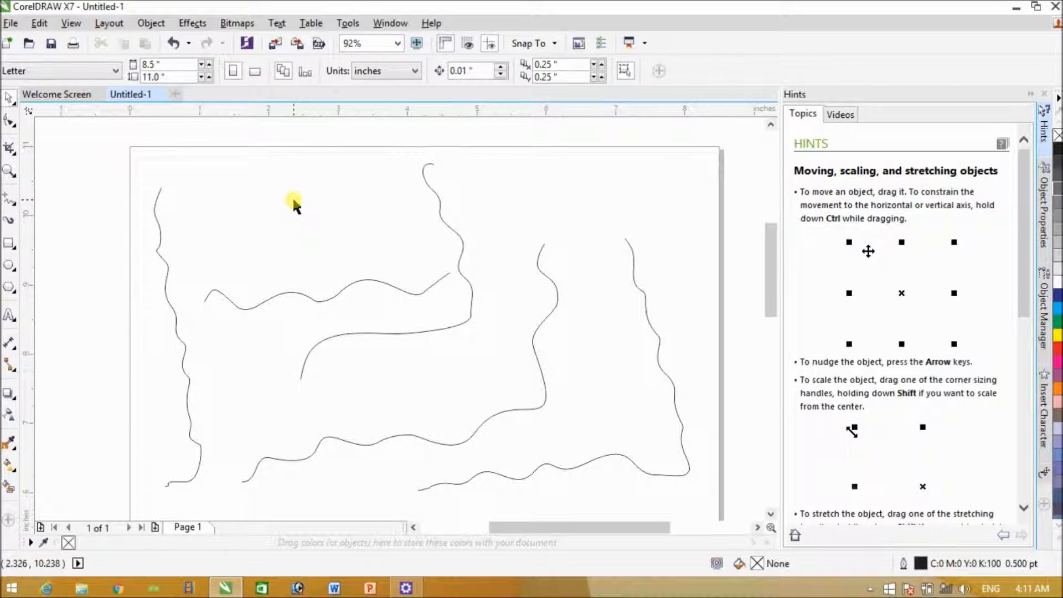
left_click_drag(71, 143, 742, 515)
key("Delete")
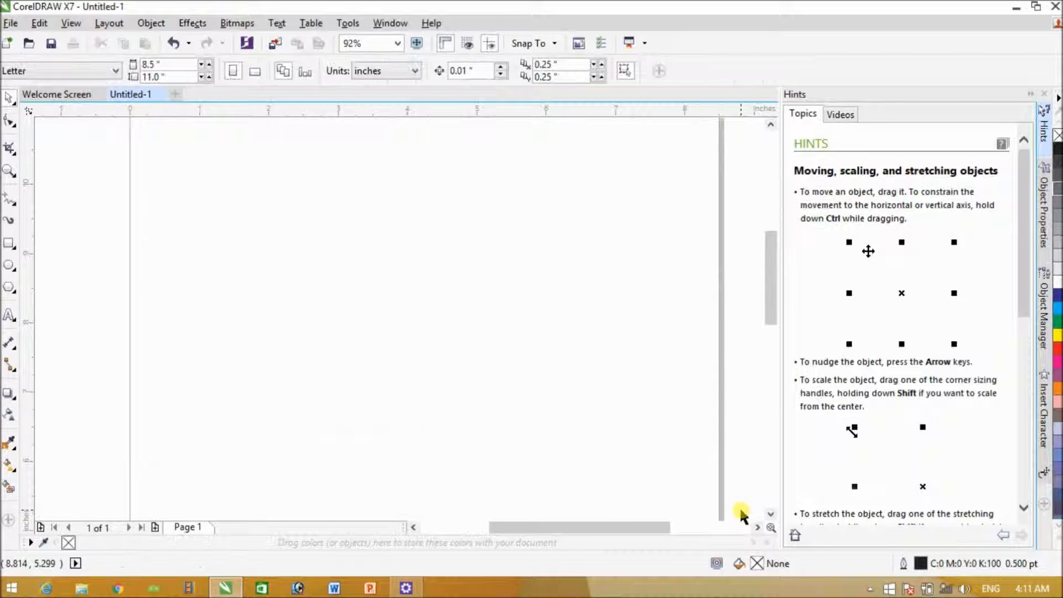
- Draw a straight horizontal line about 4.26 inches long with the Freehand tool
left_click(770, 124)
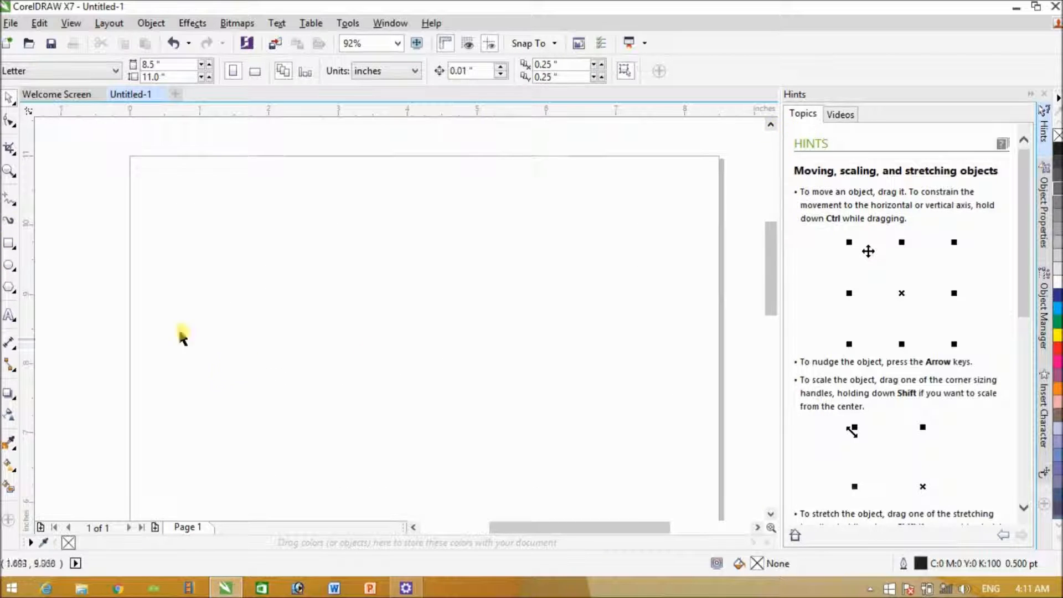
left_click(13, 200)
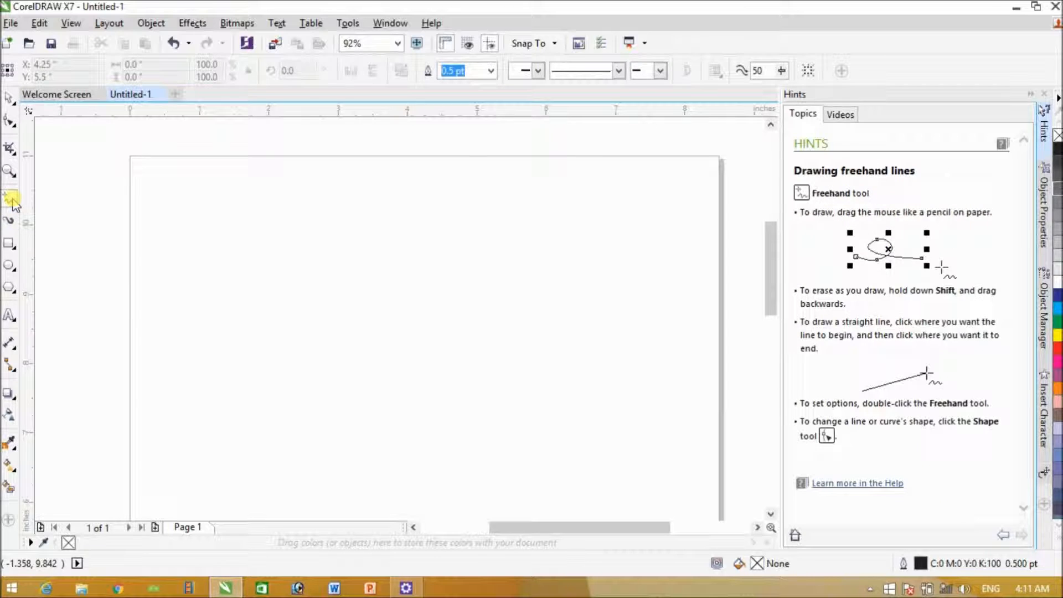
left_click(193, 349)
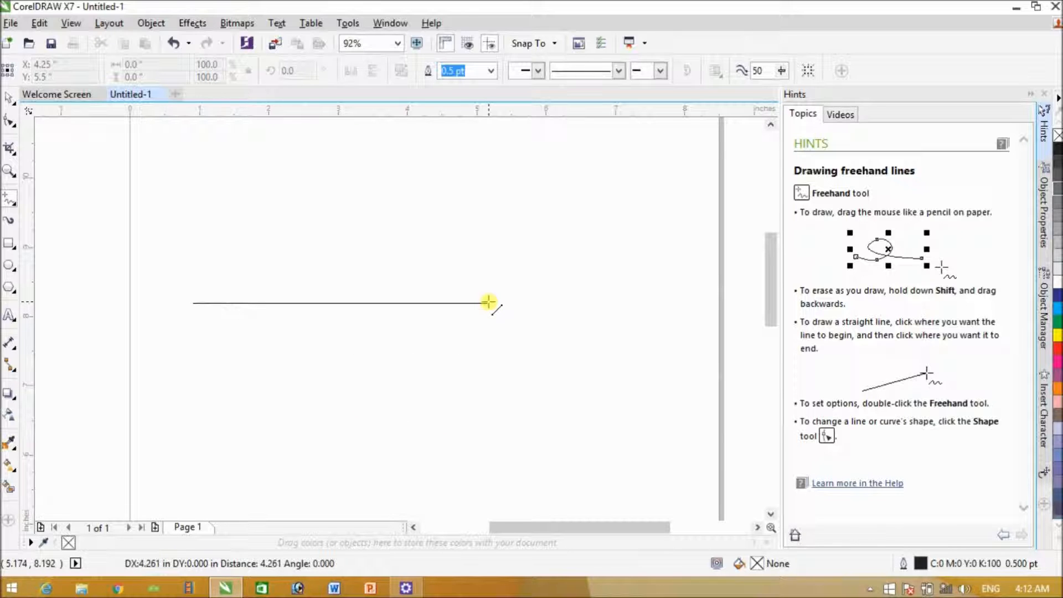
left_click(488, 302)
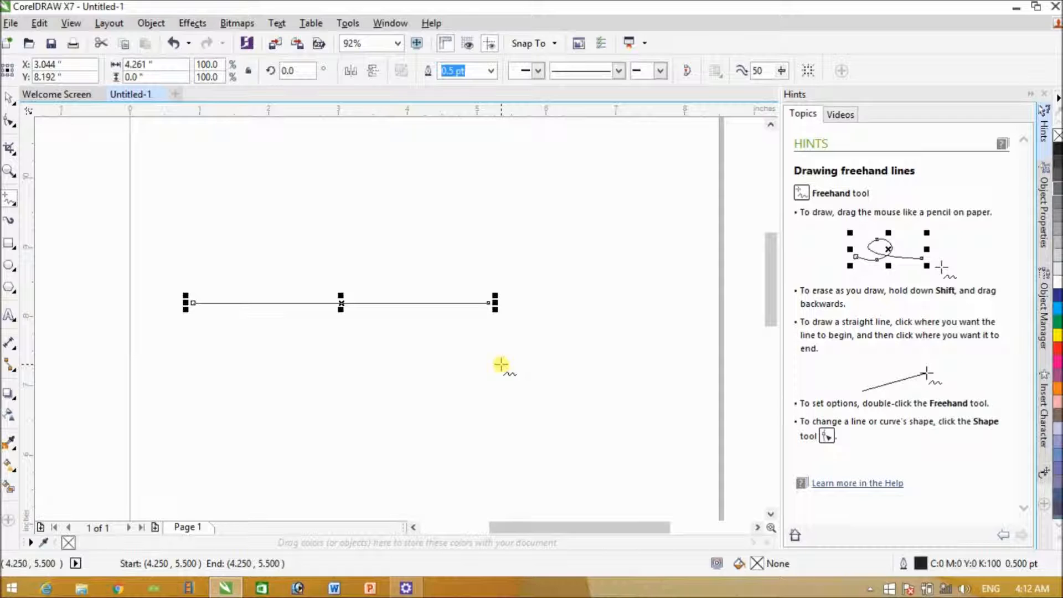
- Move the straight line up and to the right with the Pick tool, centring it at about X 3.88, Y 8.72 inches
left_click(770, 124)
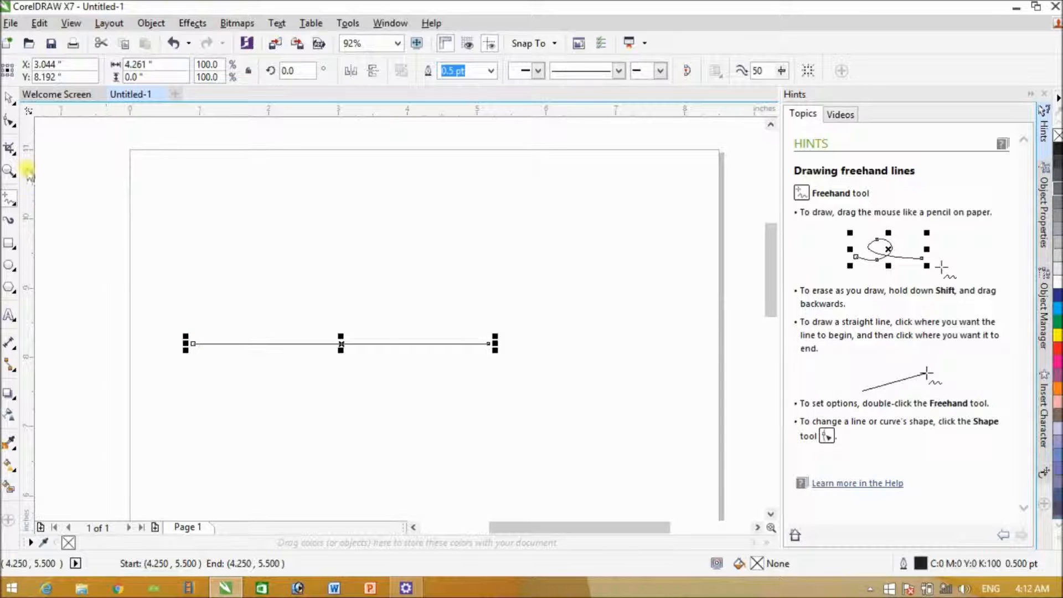
left_click(10, 100)
left_click_drag(316, 344, 372, 307)
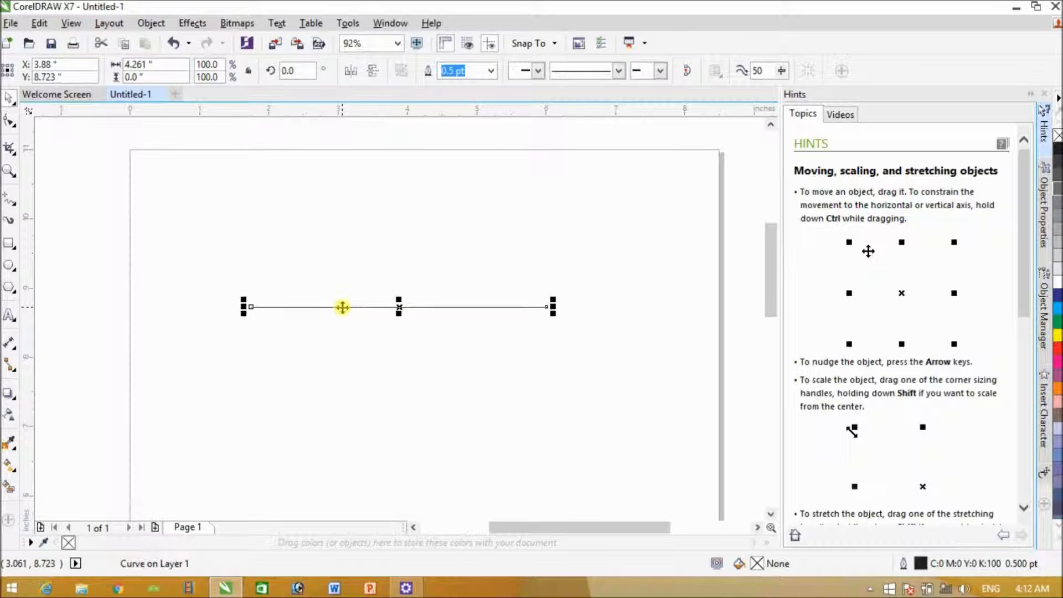
- Convert the straight line to a curve with the Shape tool
left_click(10, 129)
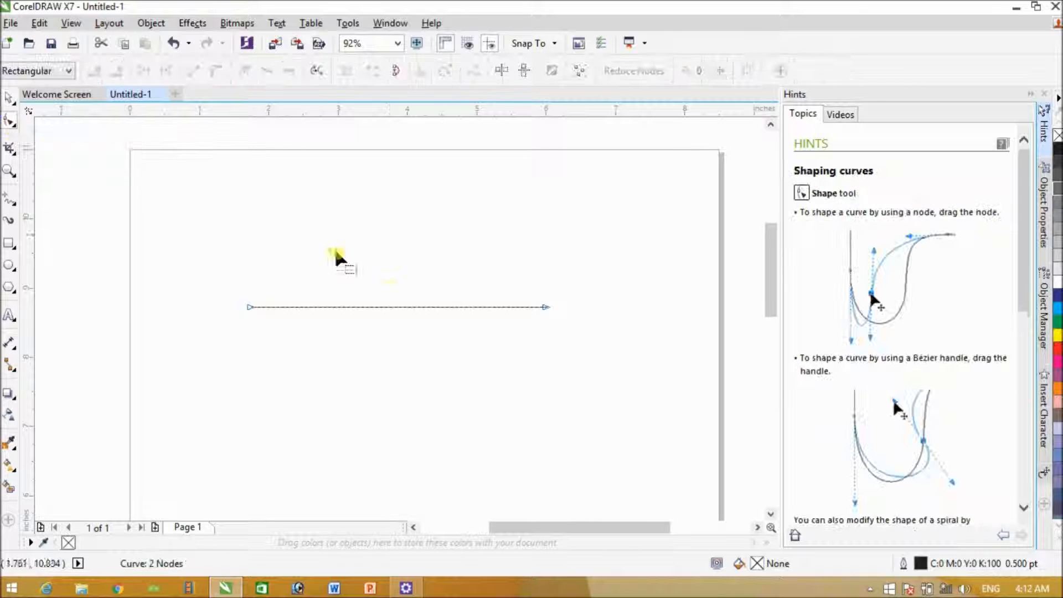
left_click(390, 308)
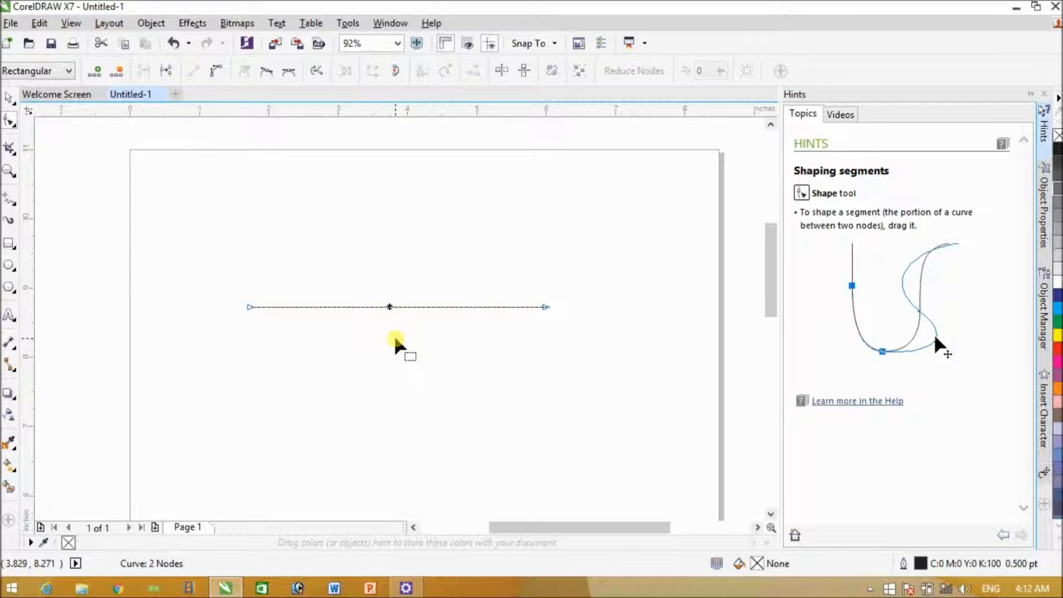
left_click(213, 82)
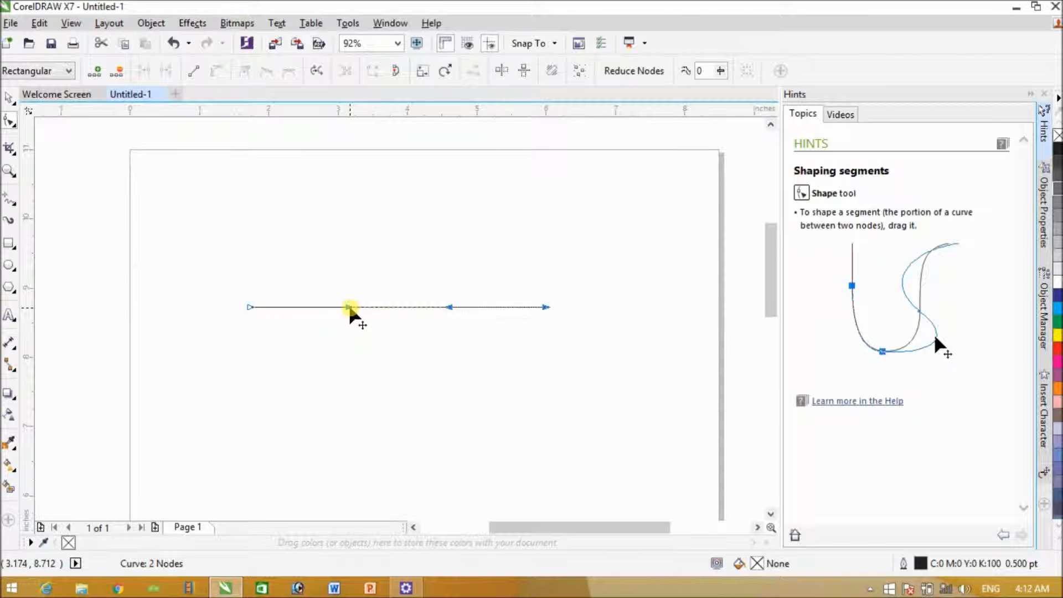
- Bend the converted line into an upward arch by adjusting the control handles of both end nodes
left_click_drag(349, 308, 344, 227)
left_click_drag(449, 307, 475, 421)
left_click_drag(341, 219, 326, 190)
left_click_drag(350, 193, 350, 192)
left_click_drag(473, 421, 459, 173)
left_click_drag(350, 191, 297, 190)
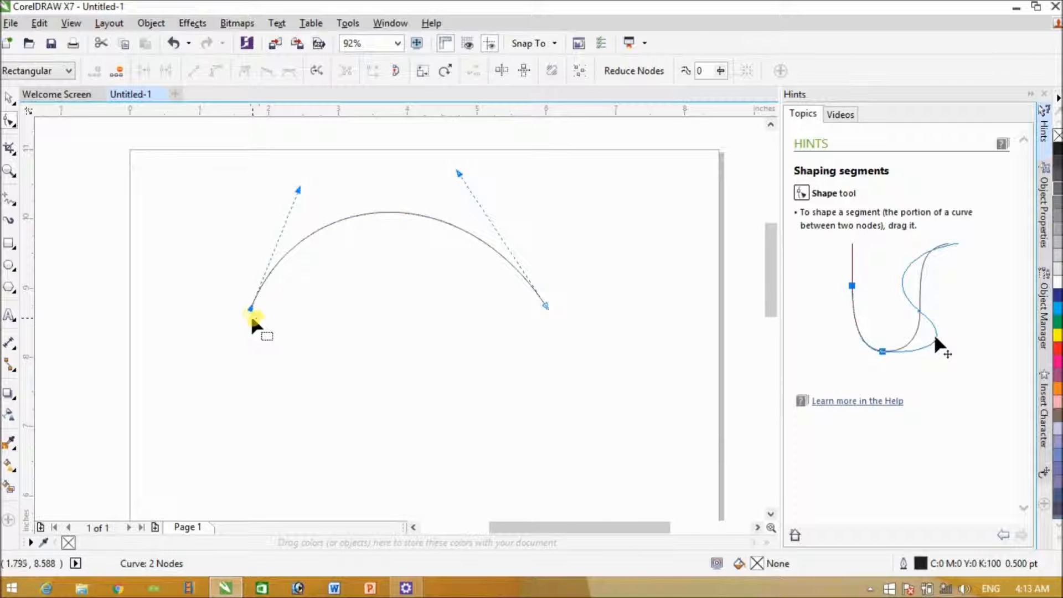
- Add a node at the peak of the arch and pull it down below the curve's end points
double_click(390, 212)
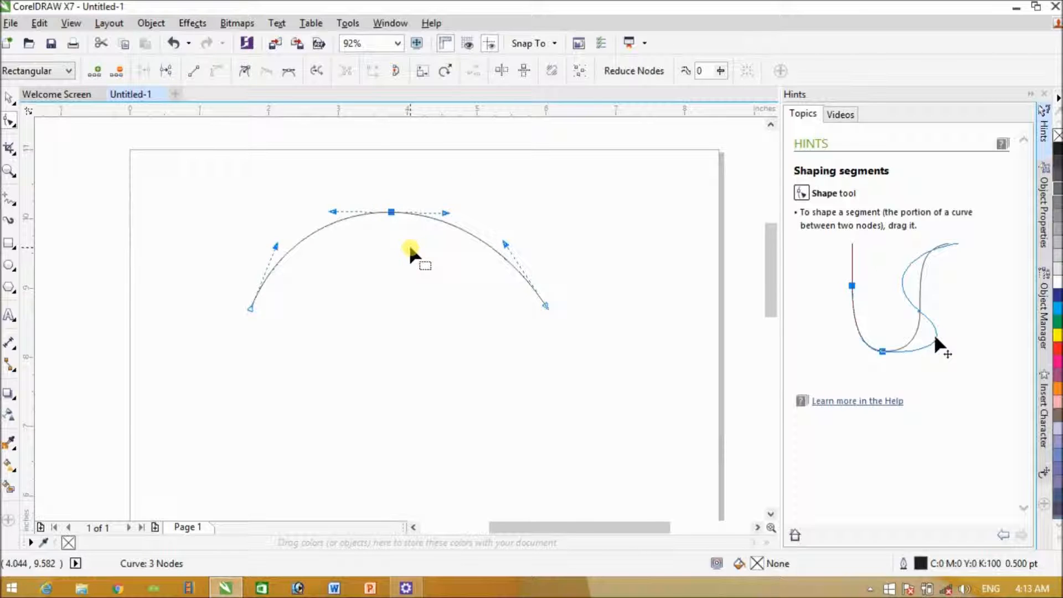
left_click_drag(392, 217, 422, 432)
left_click(517, 244)
- Reshape the curve into an S by adjusting both end nodes' handles and shifting the middle node up and to the right
left_click(546, 306)
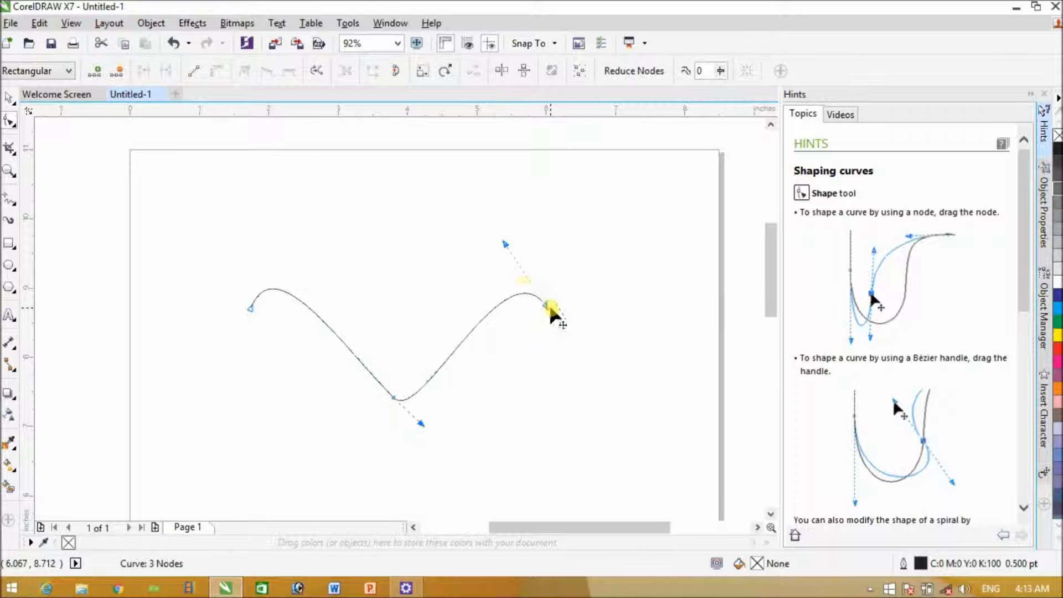
left_click_drag(504, 245, 534, 437)
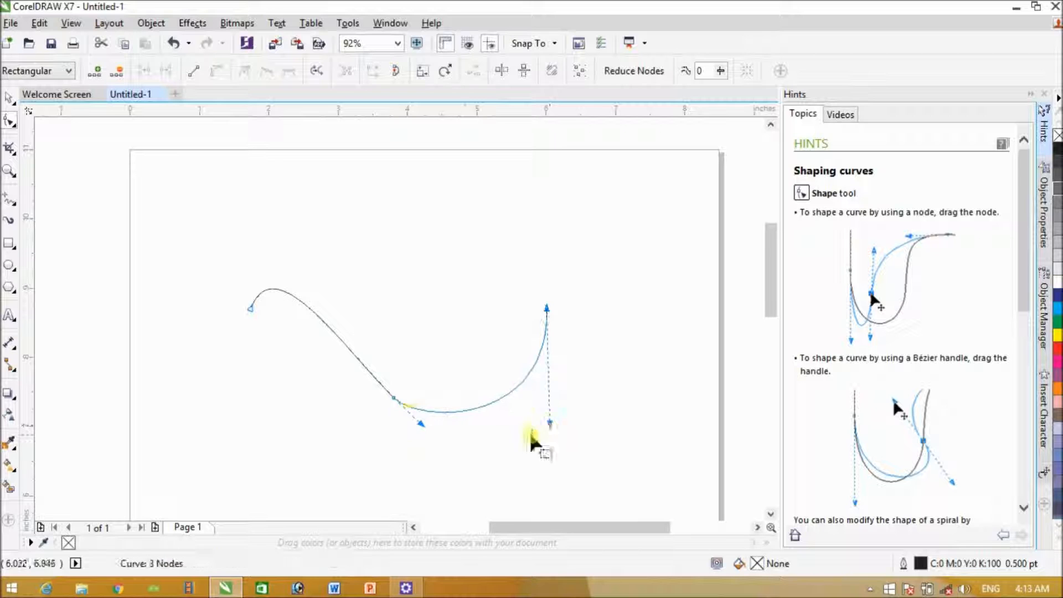
left_click(253, 308)
left_click_drag(281, 241, 425, 191)
left_click_drag(393, 397, 426, 376)
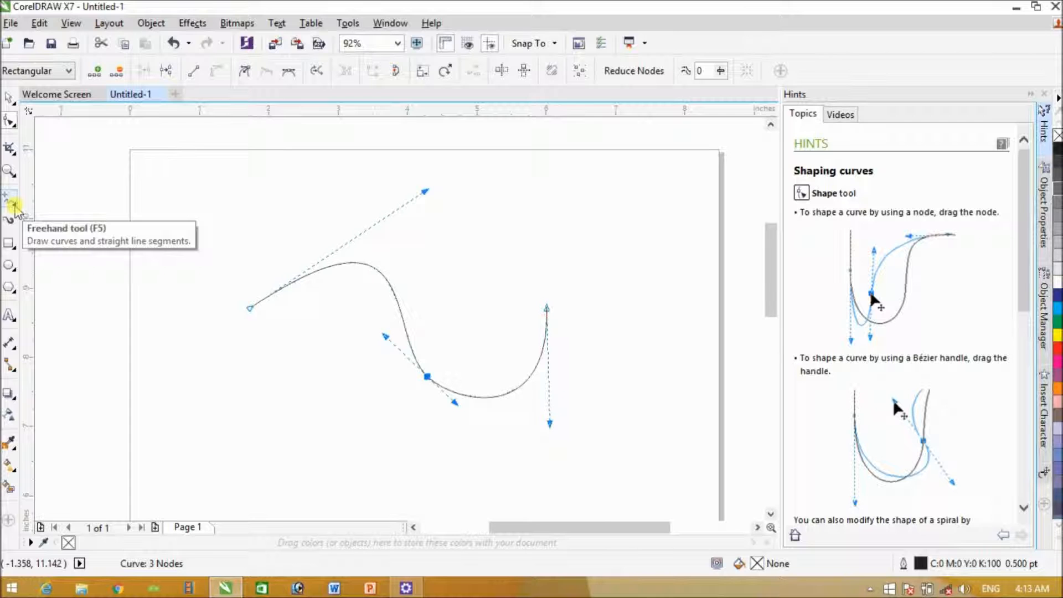
- Select the S-shaped curve with the Pick tool and clear the selection
left_click(9, 97)
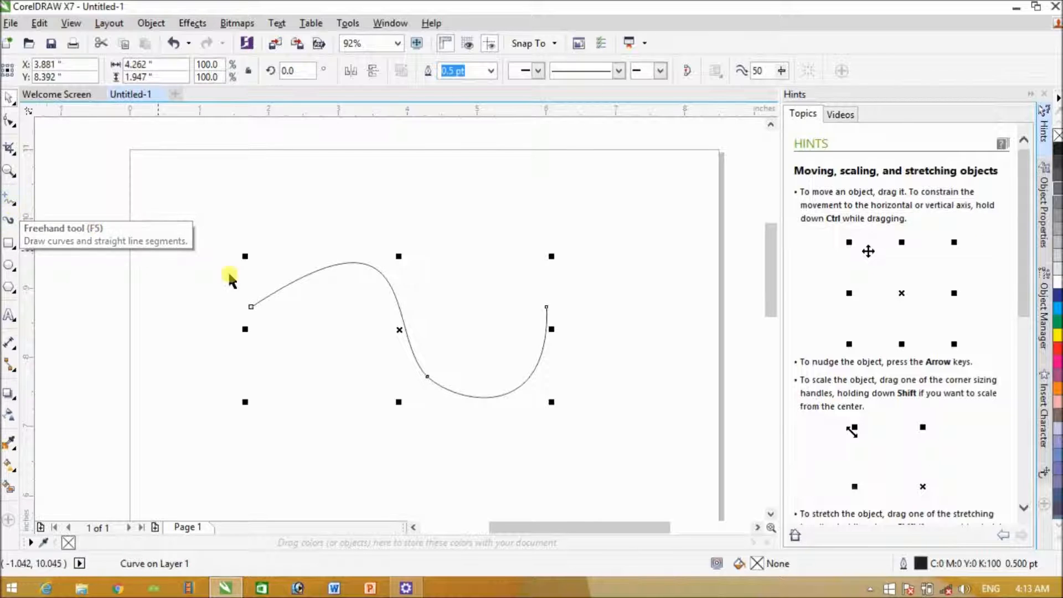
left_click(348, 368)
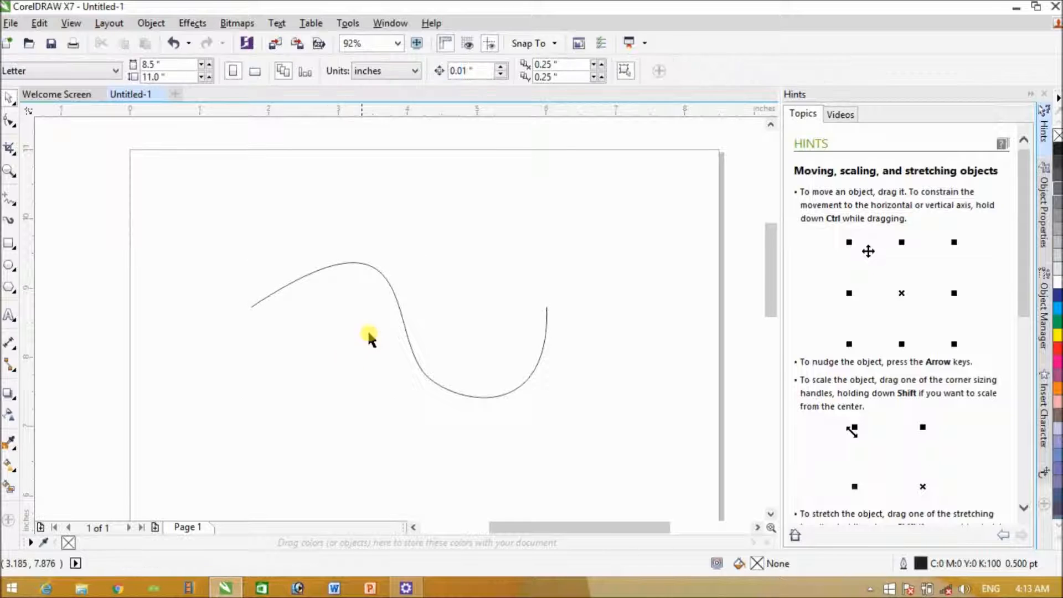
left_click(391, 283)
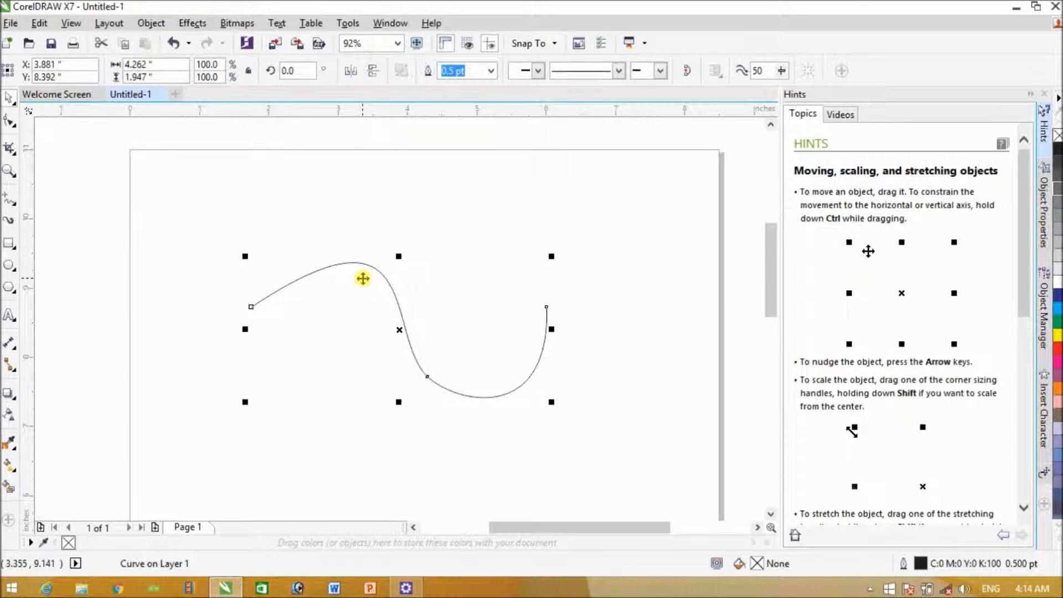
left_click(124, 249)
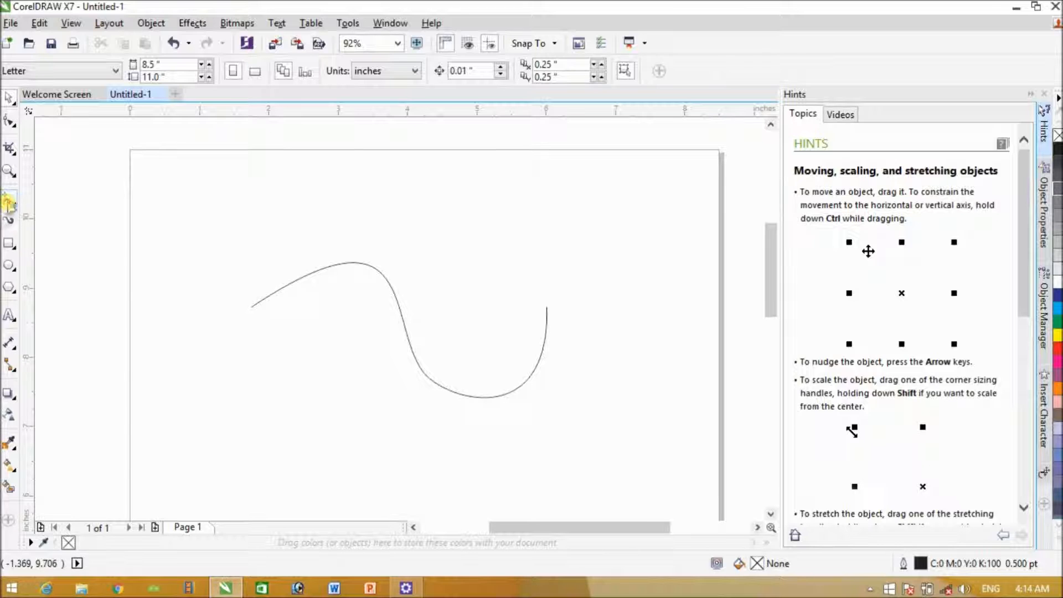
- Draw a wavy freehand line about 4.66 inches wide above the S-curve and lower its third node with the Shape tool
left_click(9, 203)
mouse_move(168, 245)
left_mouse_down()
mouse_move(198, 225)
mouse_move(222, 242)
mouse_move(310, 213)
mouse_move(345, 242)
mouse_move(460, 201)
mouse_move(491, 240)
left_mouse_up()
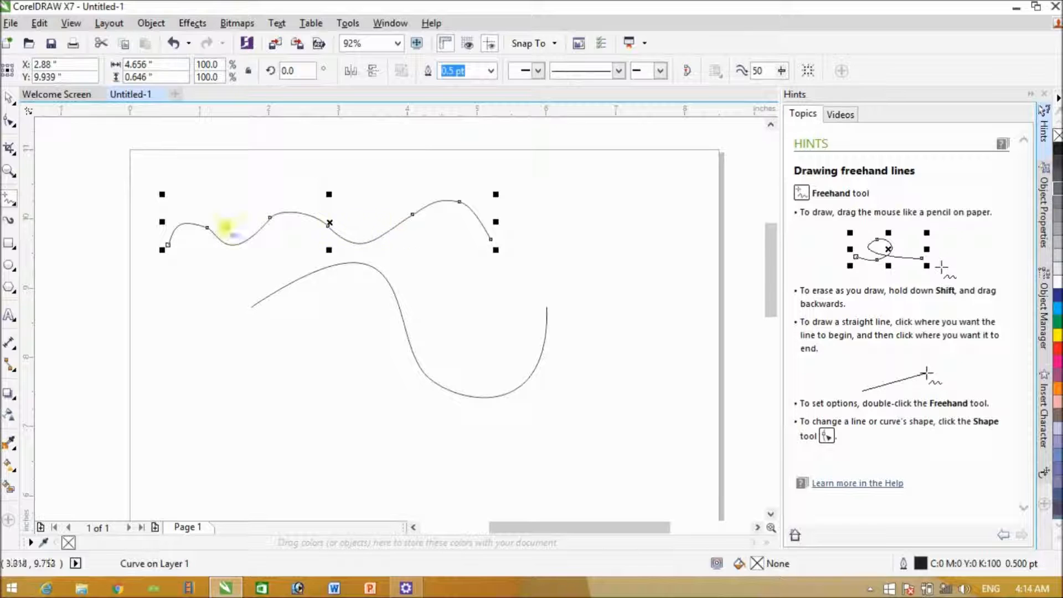
left_click(9, 122)
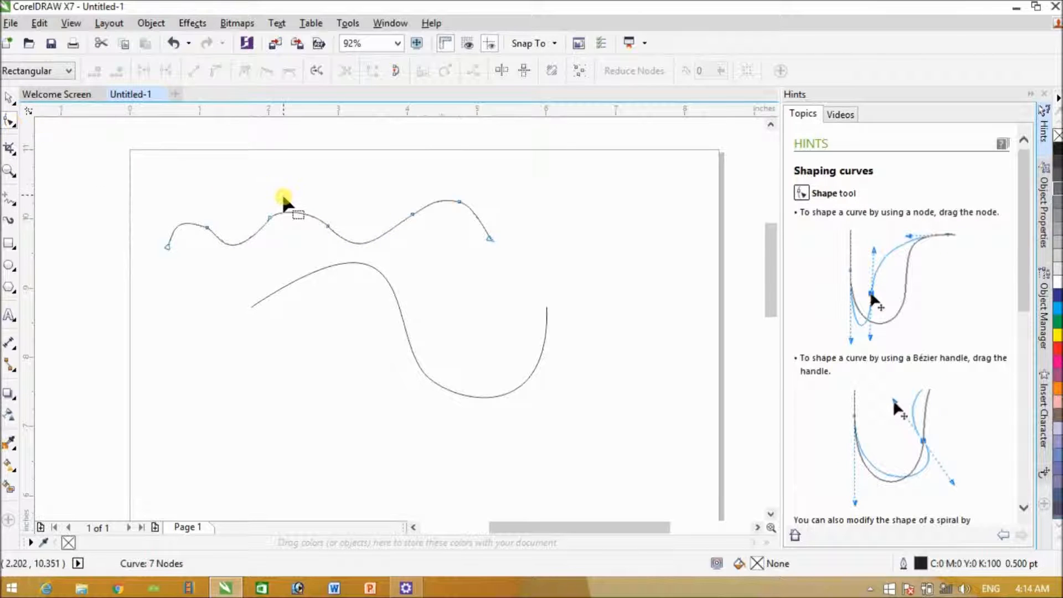
left_click_drag(271, 221, 283, 242)
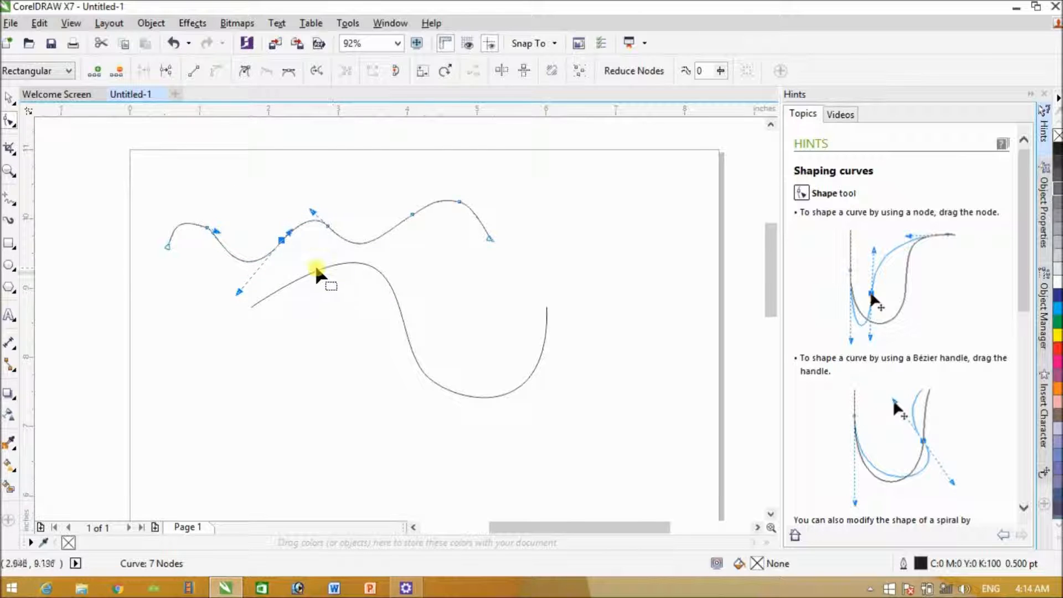
- Delete the wavy line's fourth and third nodes and add a new node midway along the resulting long segment
left_click(328, 226)
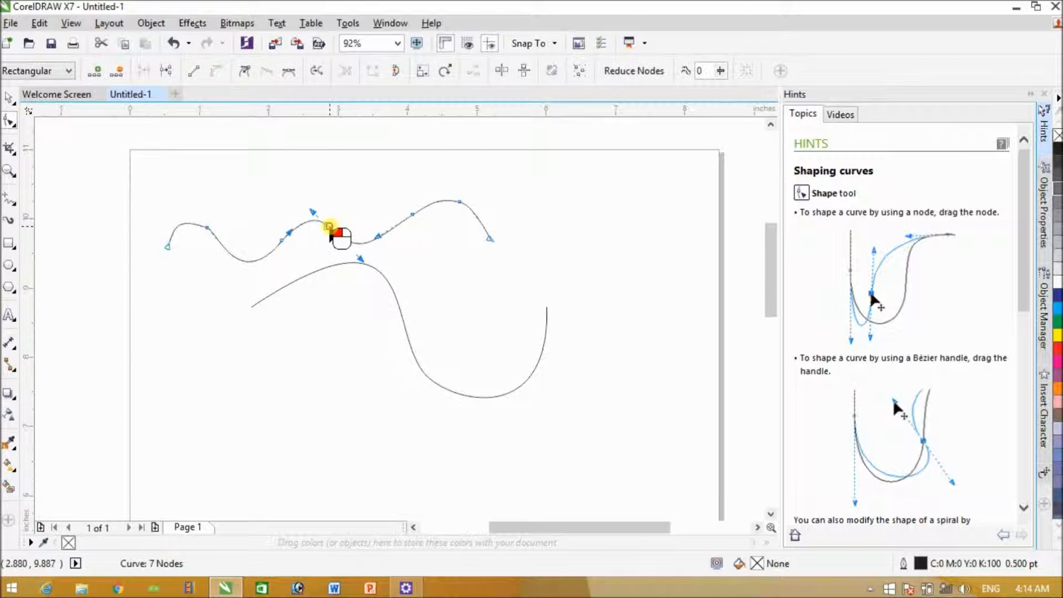
key("Delete")
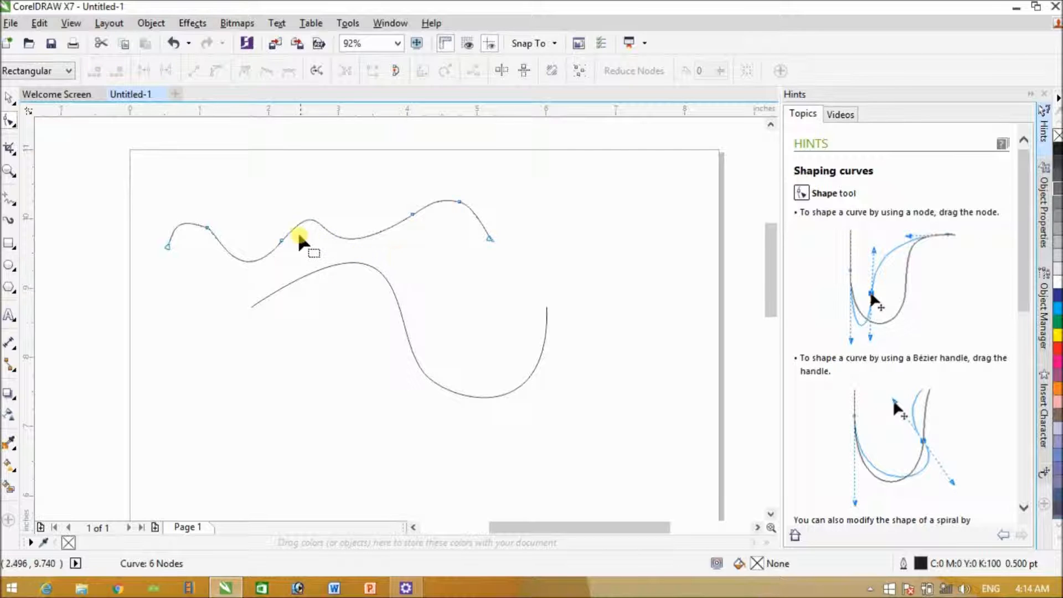
left_click(282, 241)
key("Delete")
left_click(413, 214)
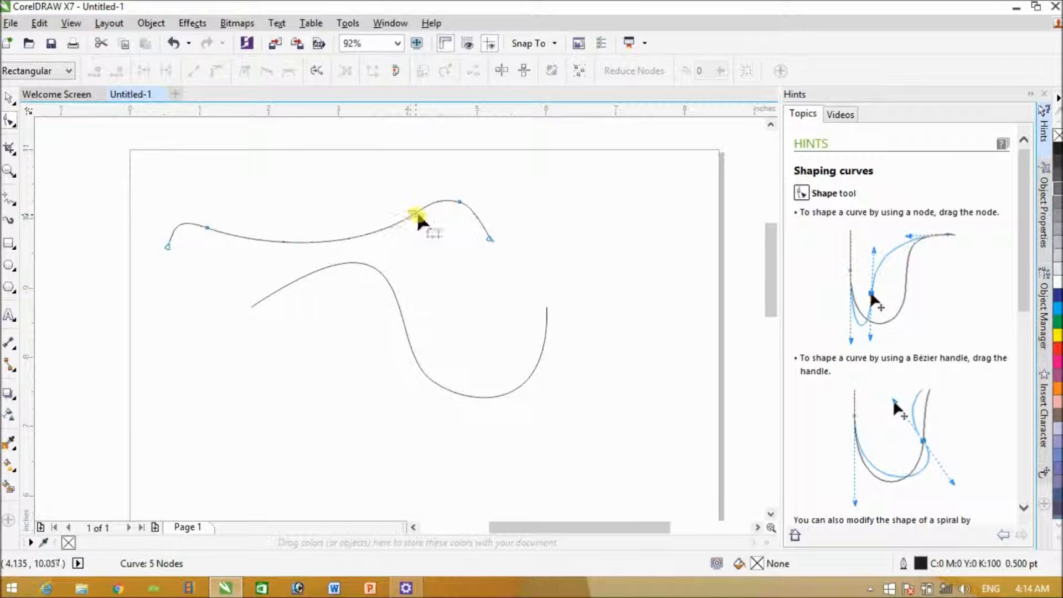
double_click(304, 243)
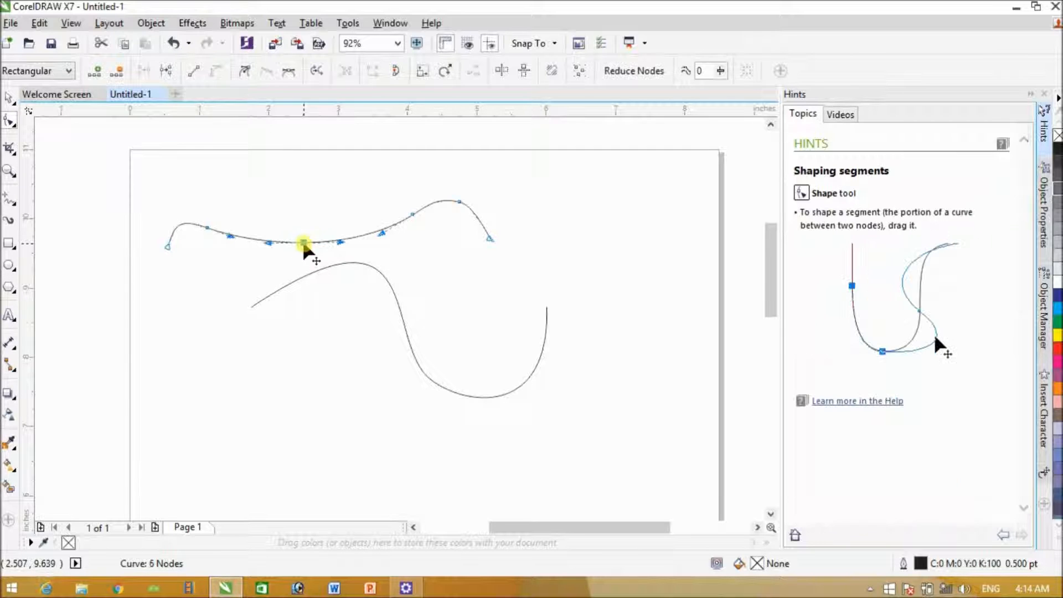
- Raise the wavy line's middle node into a peak, then add and reposition nodes on its right end segment and the peak's left slope
left_click_drag(303, 244, 298, 177)
left_click_drag(474, 222, 431, 238)
left_click(246, 209)
double_click(245, 208)
left_click_drag(247, 209, 292, 231)
- Add a node on the peak's right slope, pull it down and left, and extend the peak node's handle to the right
left_click(351, 197)
double_click(351, 197)
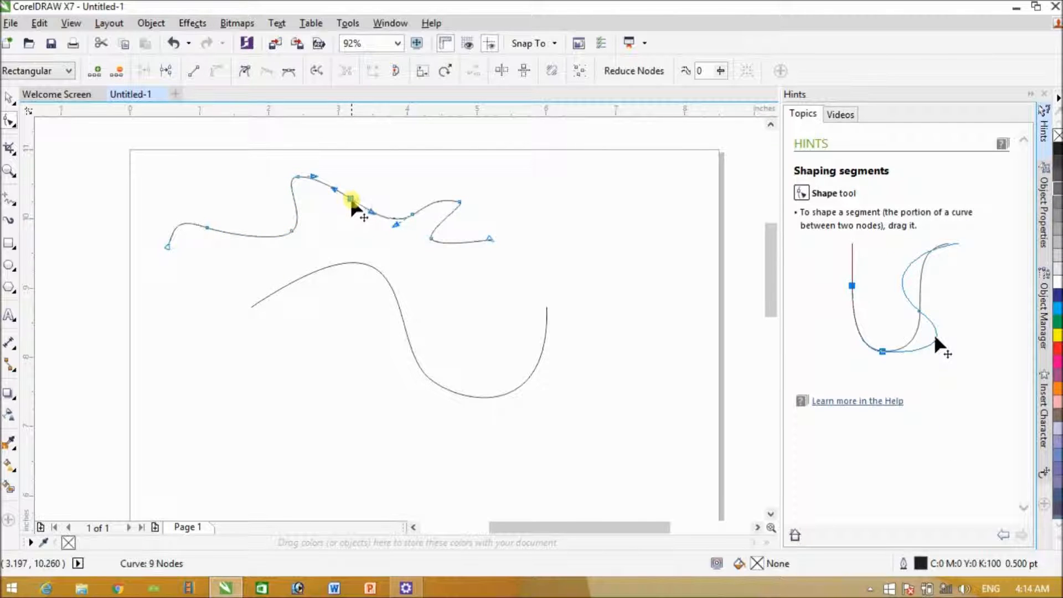
left_click_drag(352, 205, 337, 215)
left_click(323, 177)
left_click_drag(323, 178, 383, 171)
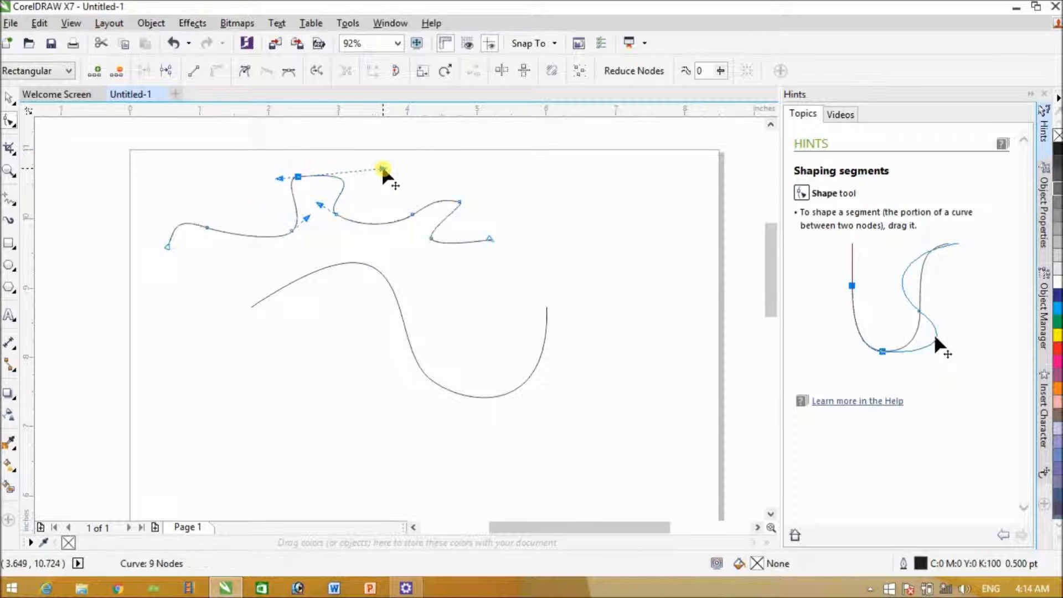
- Add a node between the second node and the peak's left base, raise it into another peak, and deselect the line with Pick
double_click(240, 234)
left_click_drag(240, 234, 240, 182)
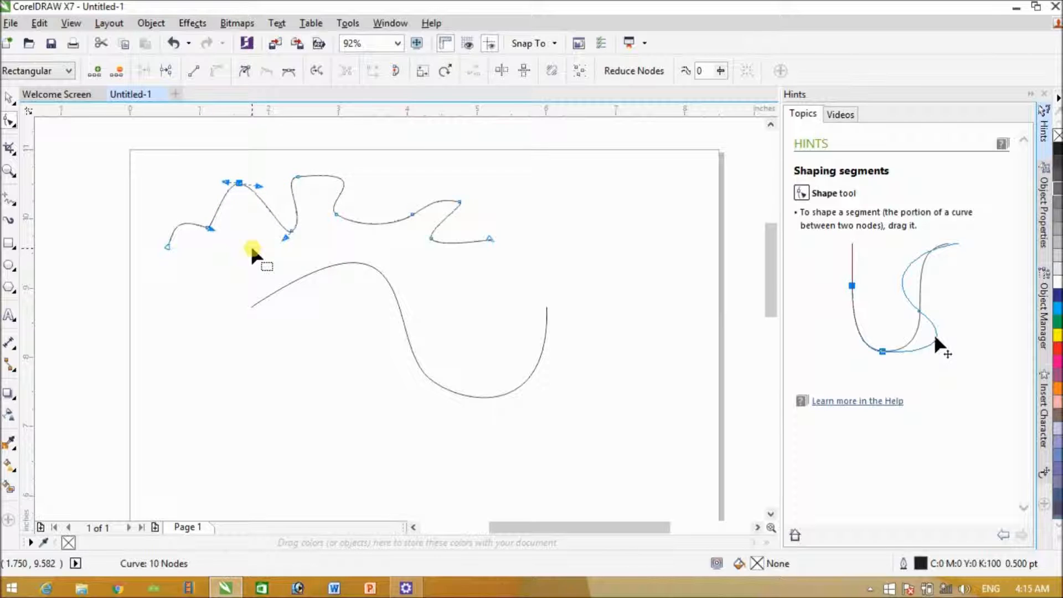
left_click(9, 98)
left_click(297, 330)
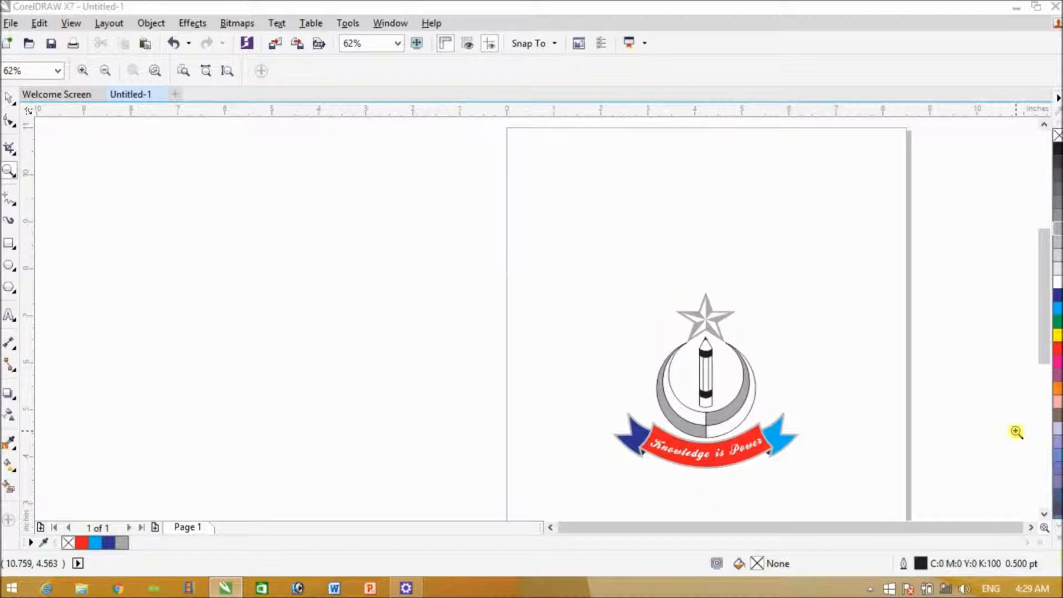
- Move the emblem's grouped pencil slightly right and down with the Pick tool, and undo the move
left_click(1031, 527)
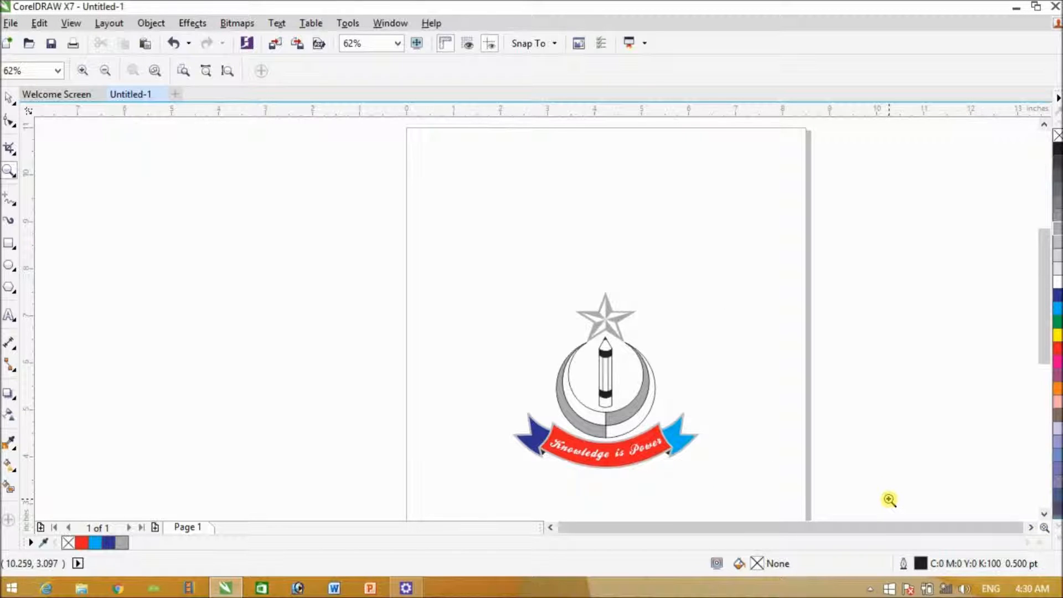
left_click_drag(474, 280, 733, 485)
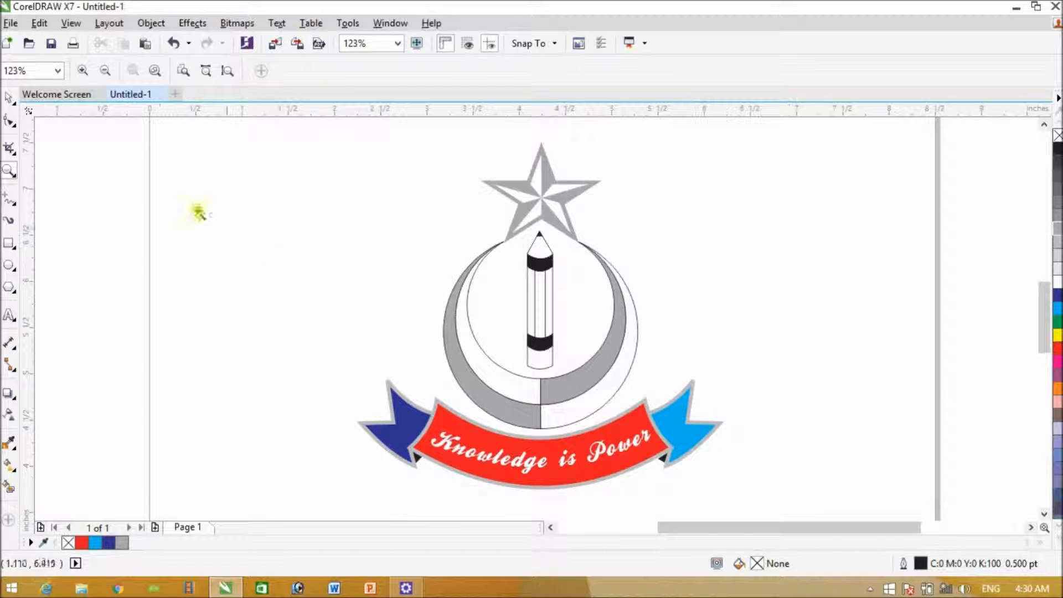
left_click(8, 98)
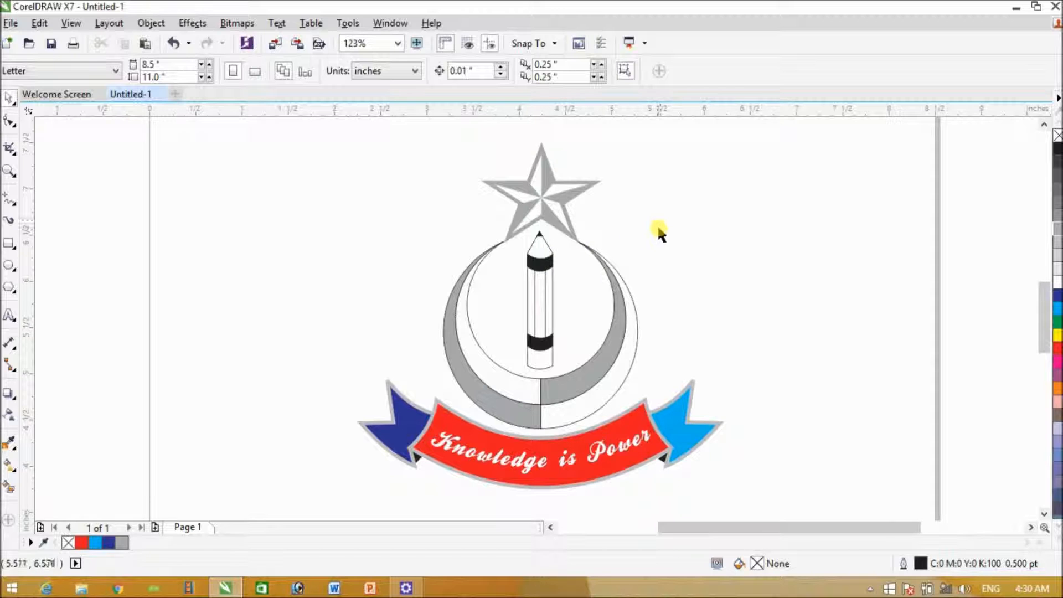
left_click(553, 250)
left_click_drag(549, 247, 591, 260)
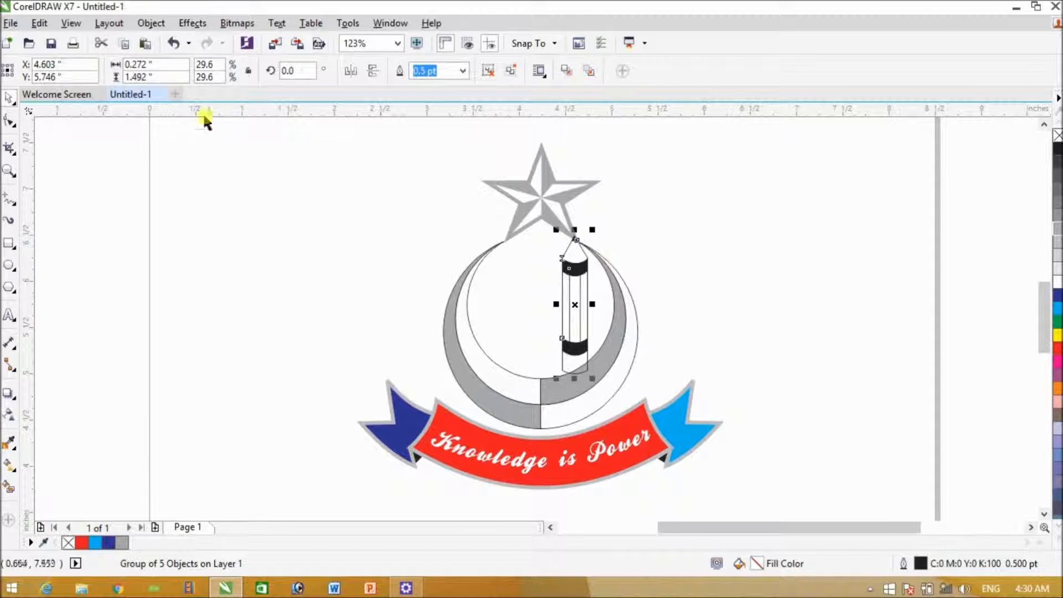
left_click(175, 43)
- Move the star above the crescent upward, undo the move, and clear the selection
left_click(642, 148)
left_click(542, 187)
left_click_drag(544, 189, 553, 136)
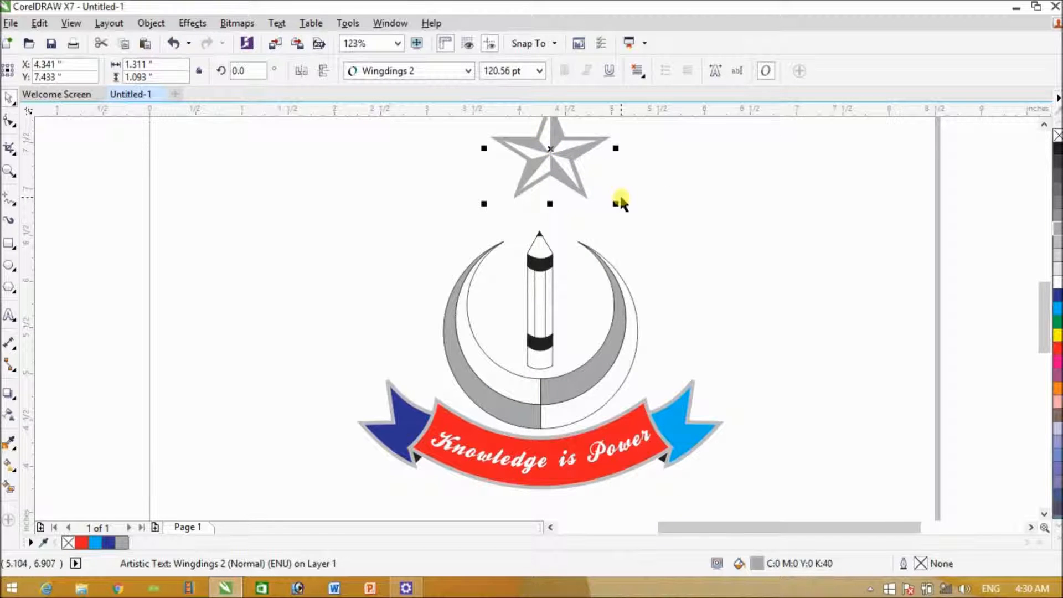
key("ctrl+z")
key("Escape")
- Select all the ribbon banner's parts together, move them down, undo the move, and clear the selection
left_click_drag(342, 380, 772, 508)
left_click_drag(663, 430, 663, 464)
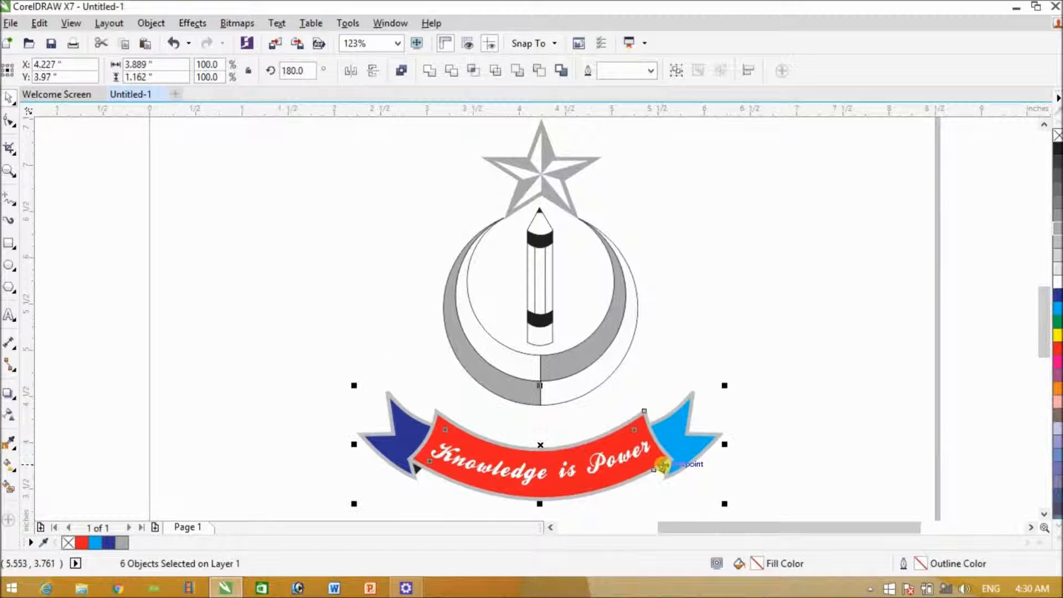
key("ctrl+z")
left_click(612, 340)
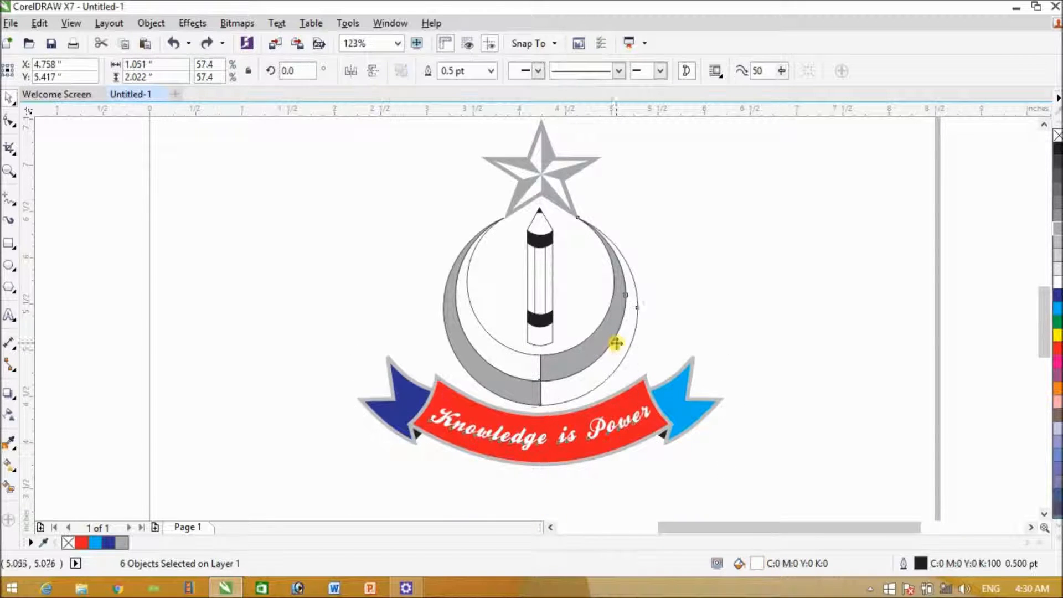
left_click(745, 314)
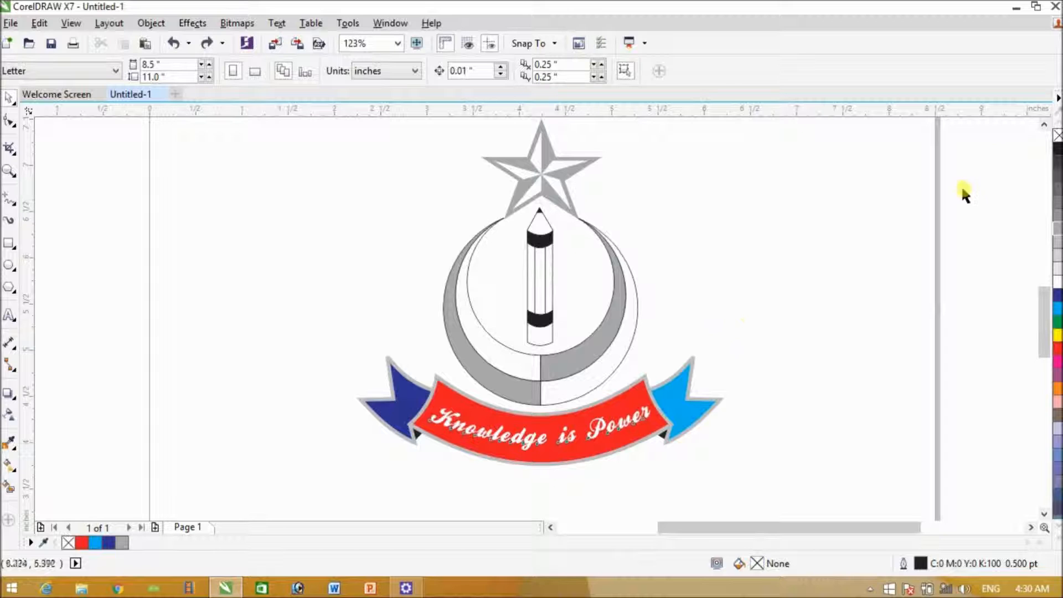
- Draw a narrow upright rectangle about 0.33 by 1.54 inches in the empty area above the star
left_click(1043, 124)
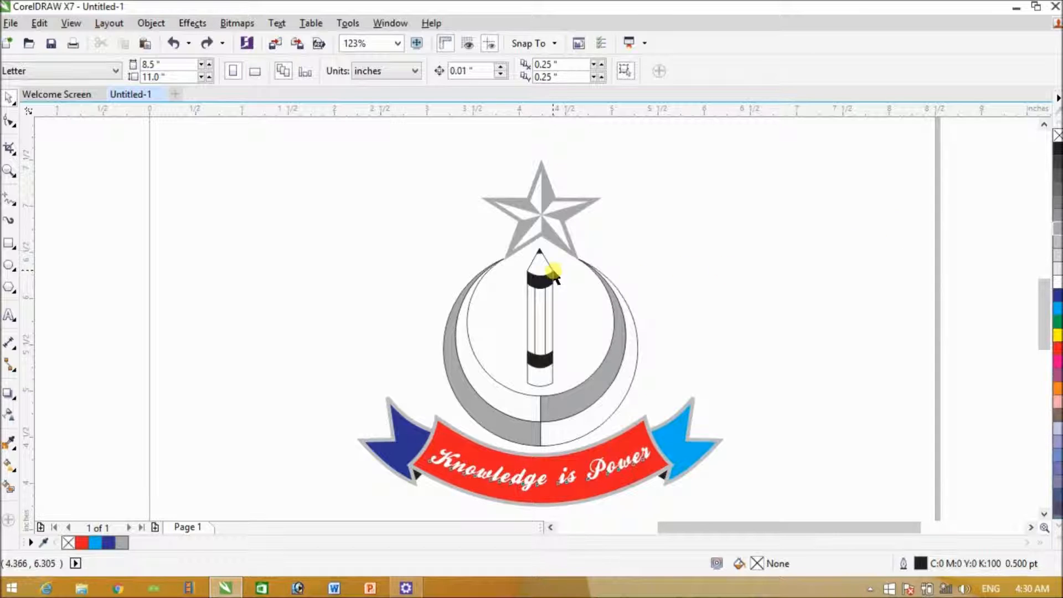
left_click(538, 267)
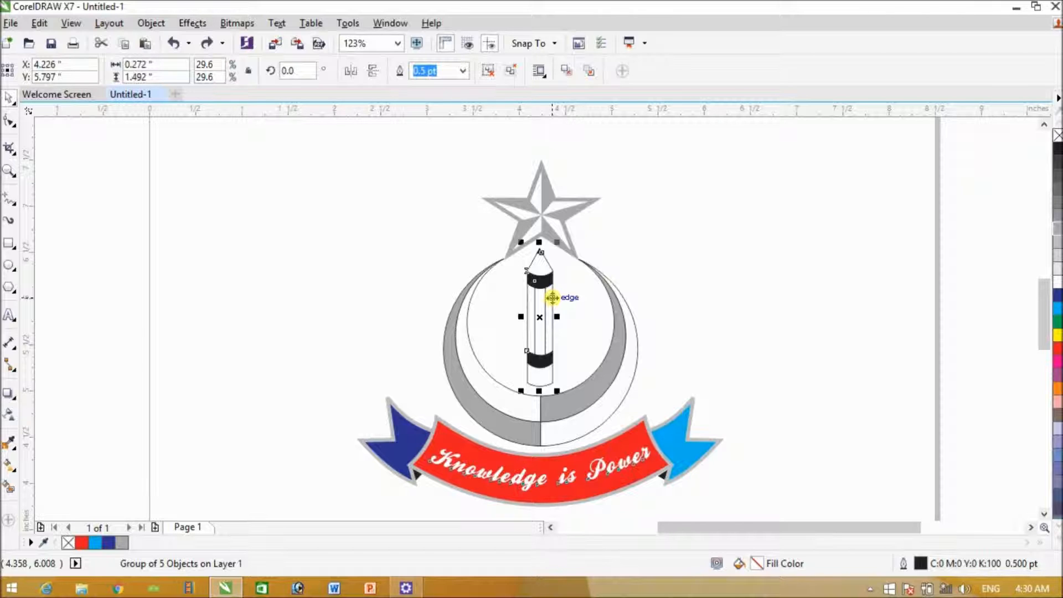
left_click(1044, 126)
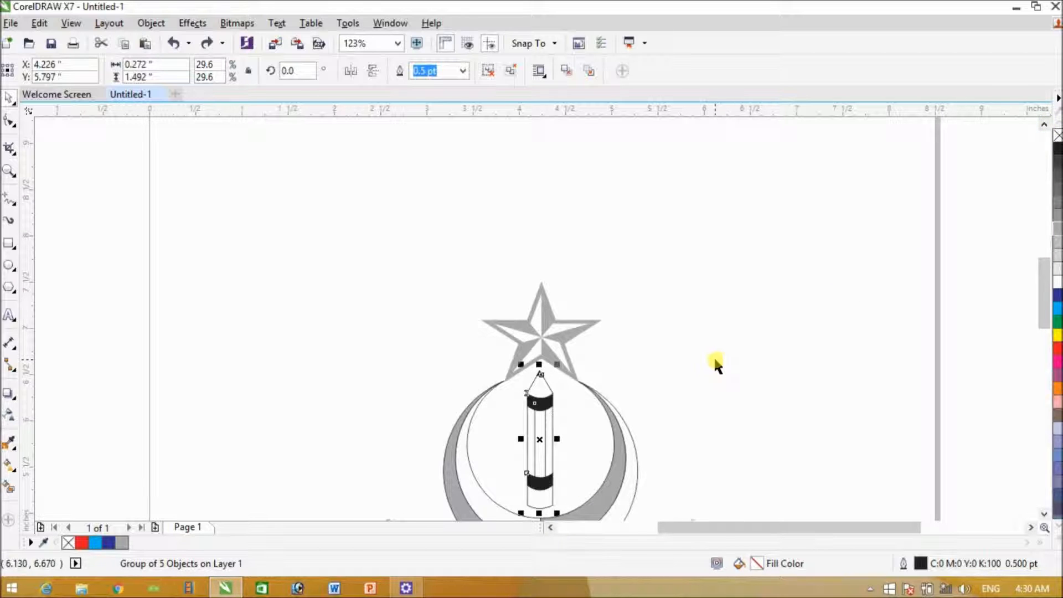
left_click(1042, 126)
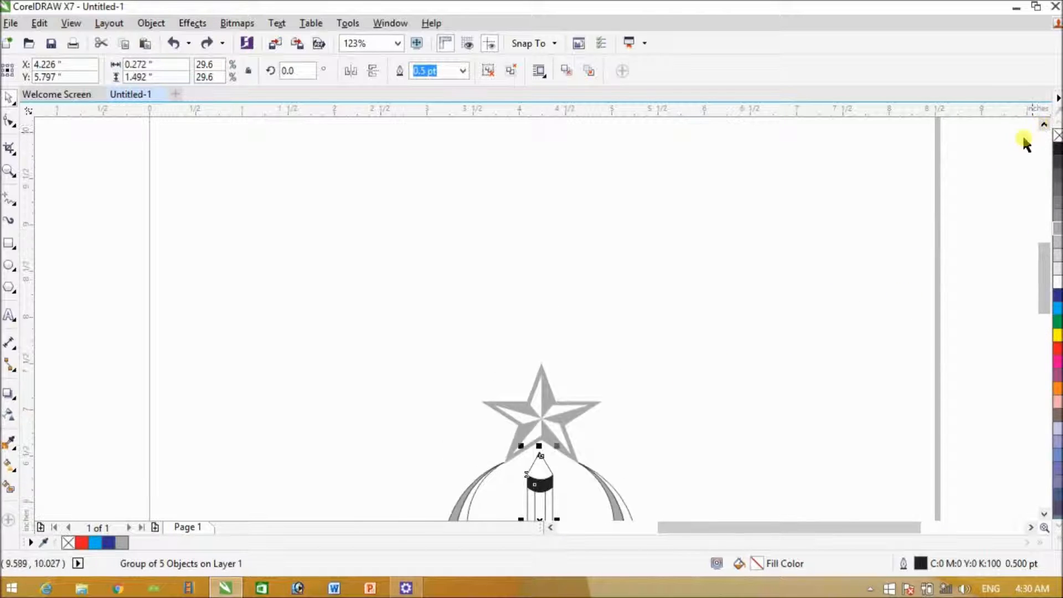
left_click(758, 272)
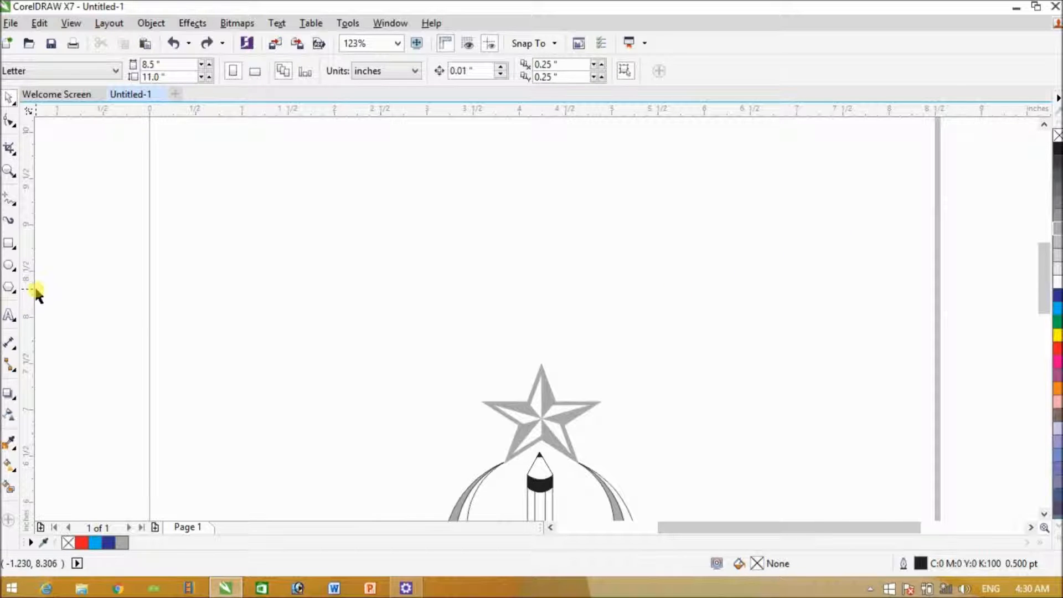
left_click(9, 243)
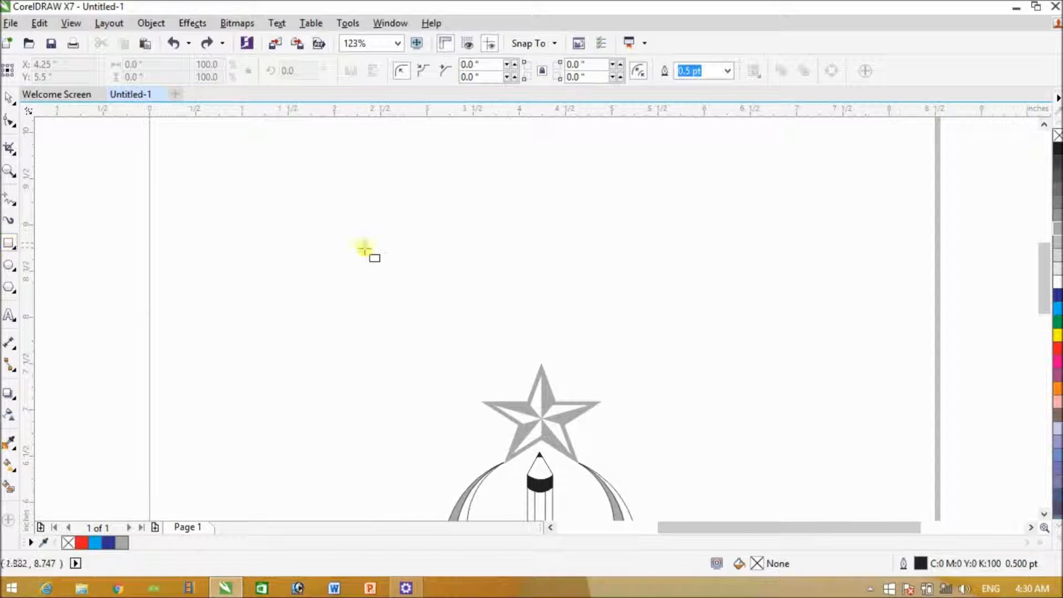
left_click_drag(519, 153, 550, 296)
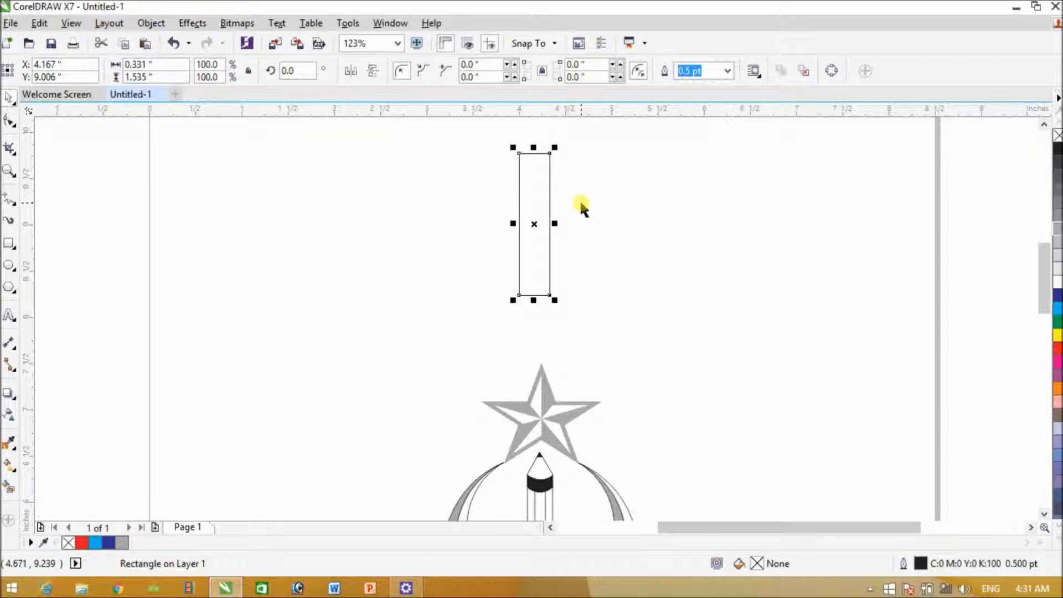
- Convert the rectangle to curves and clear the selection
left_click(150, 23)
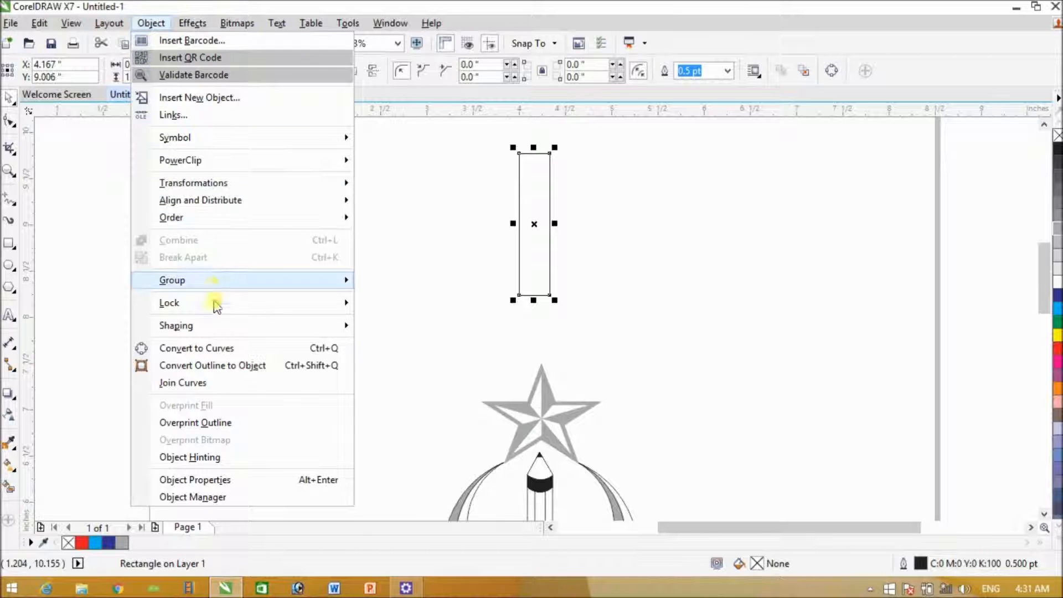
left_click(216, 354)
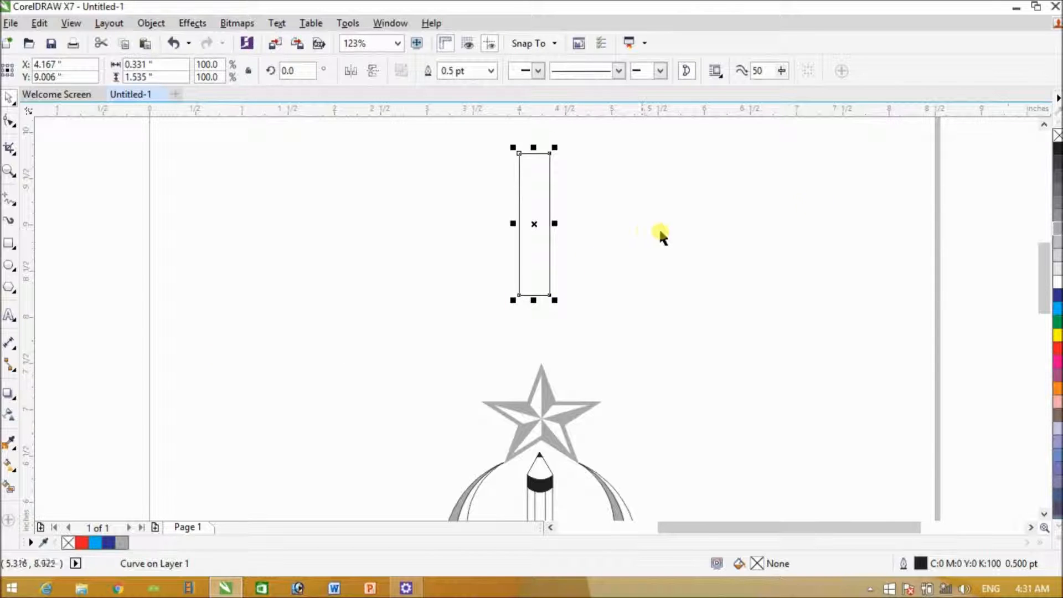
left_click(1044, 125)
left_click(652, 269)
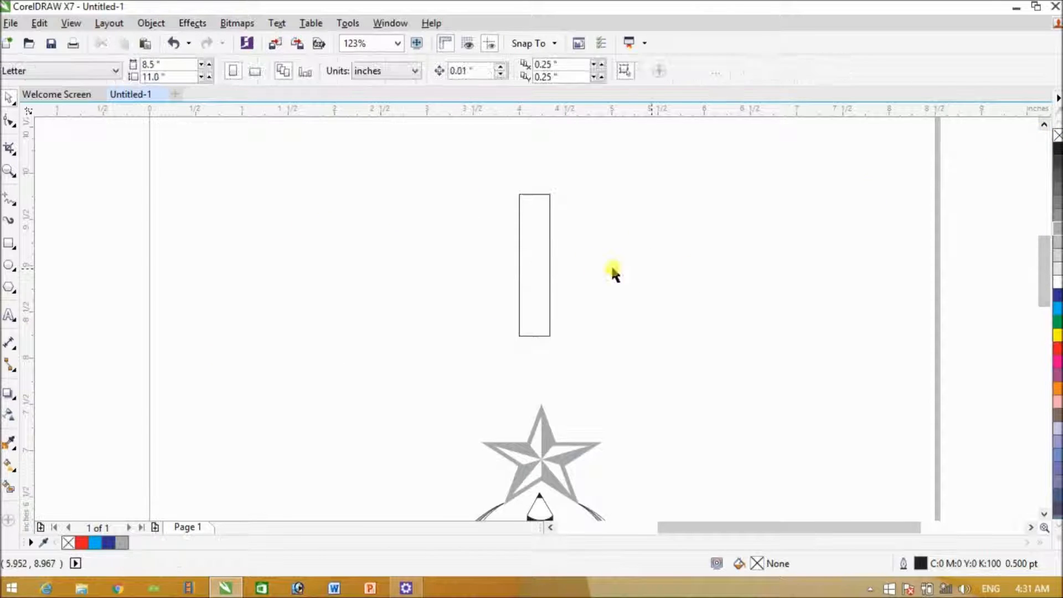
- Add a node midway along the rectangle's top edge and raise it into a pencil tip, making the shape about 1.89 inches tall
left_click(9, 171)
left_click_drag(468, 179, 587, 354)
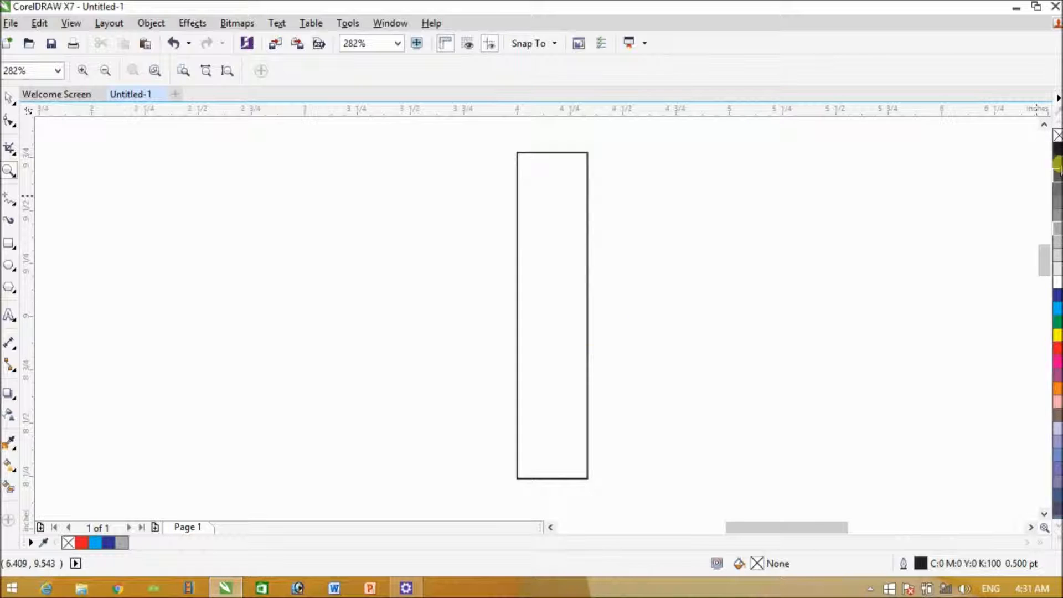
left_click(1044, 123)
left_click(8, 122)
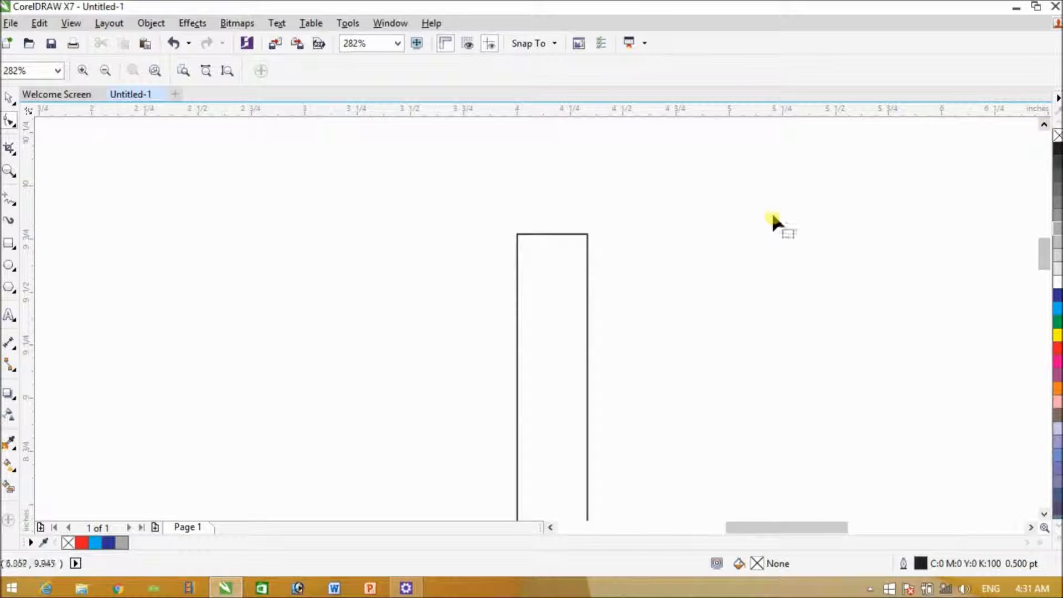
left_click(549, 233)
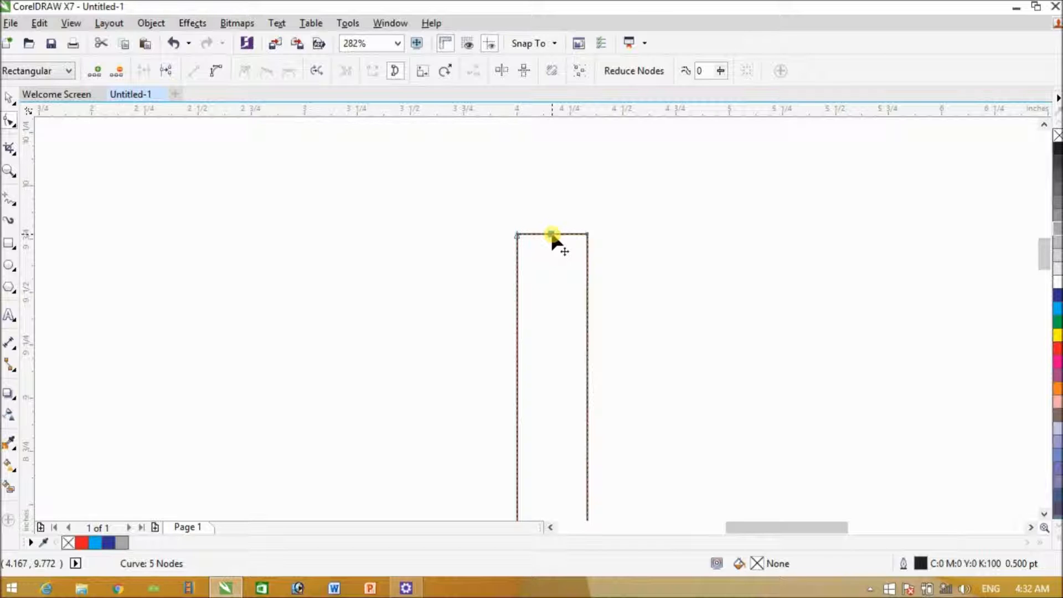
left_click(552, 235)
left_click_drag(553, 234, 561, 159)
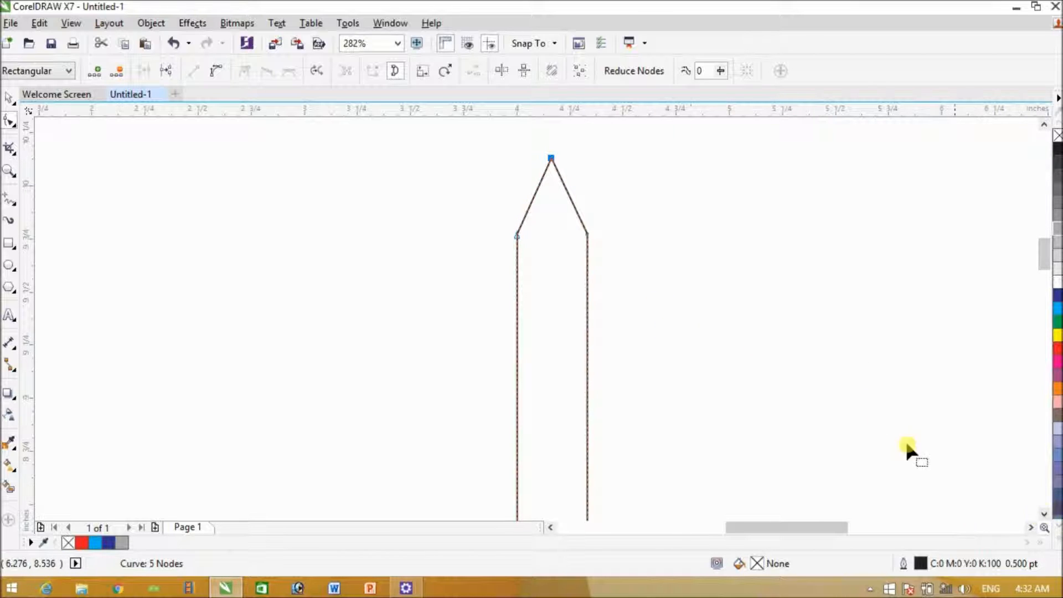
left_click(551, 160)
left_click(9, 99)
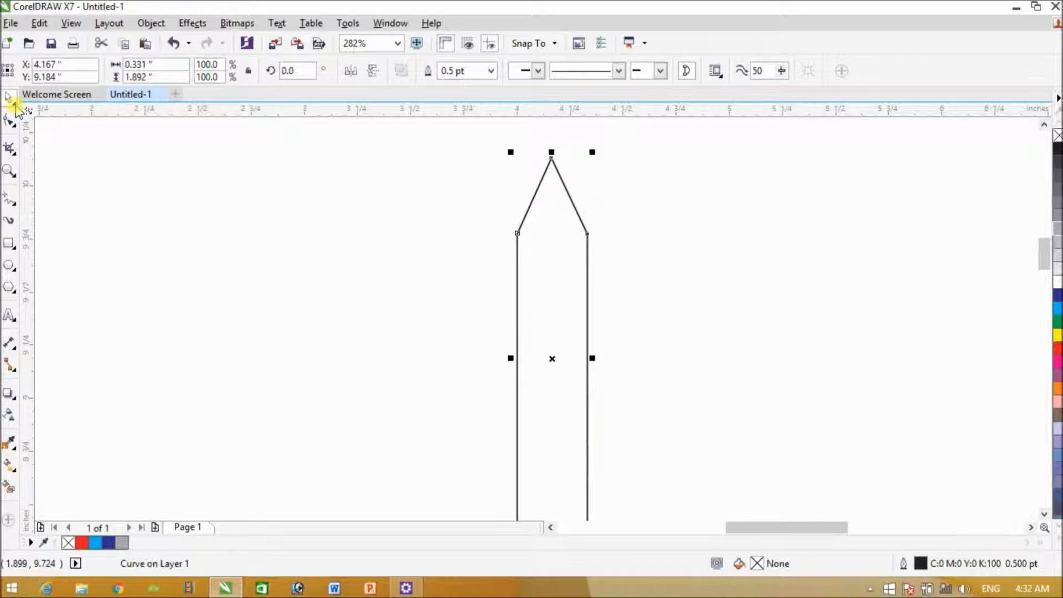
- Duplicate the pencil outline about 0.42 inches to its right at the same height
scroll(504, 350, "down", 3)
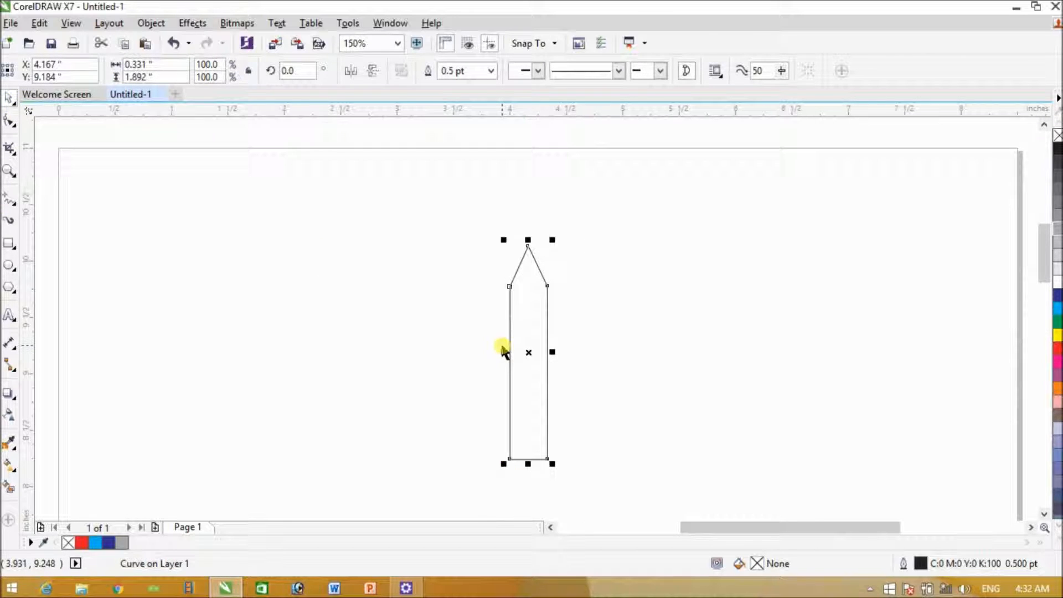
scroll(505, 349, "down", 3)
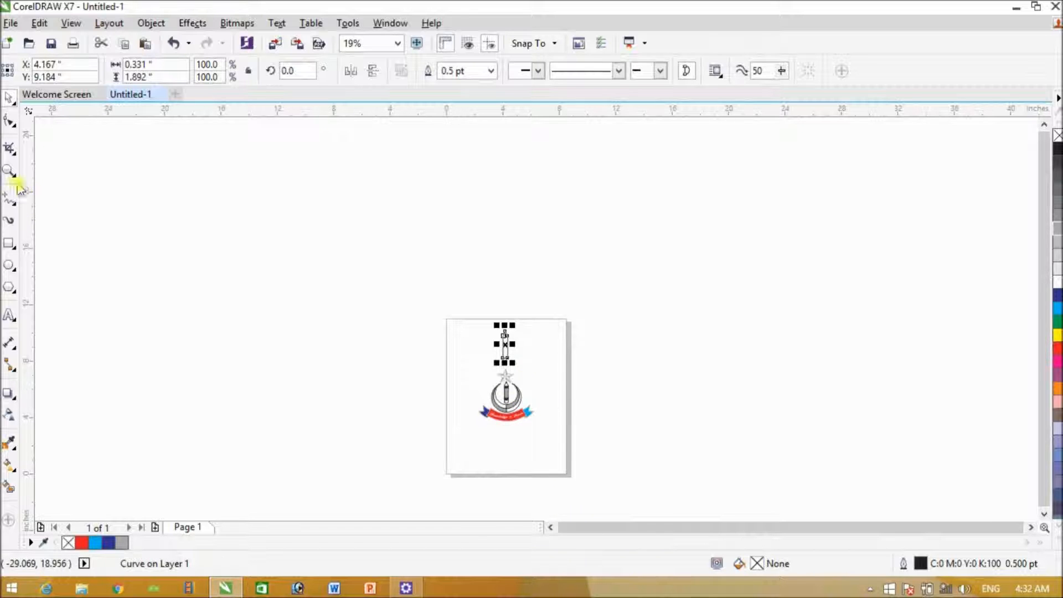
left_click(9, 171)
left_click_drag(447, 316, 540, 439)
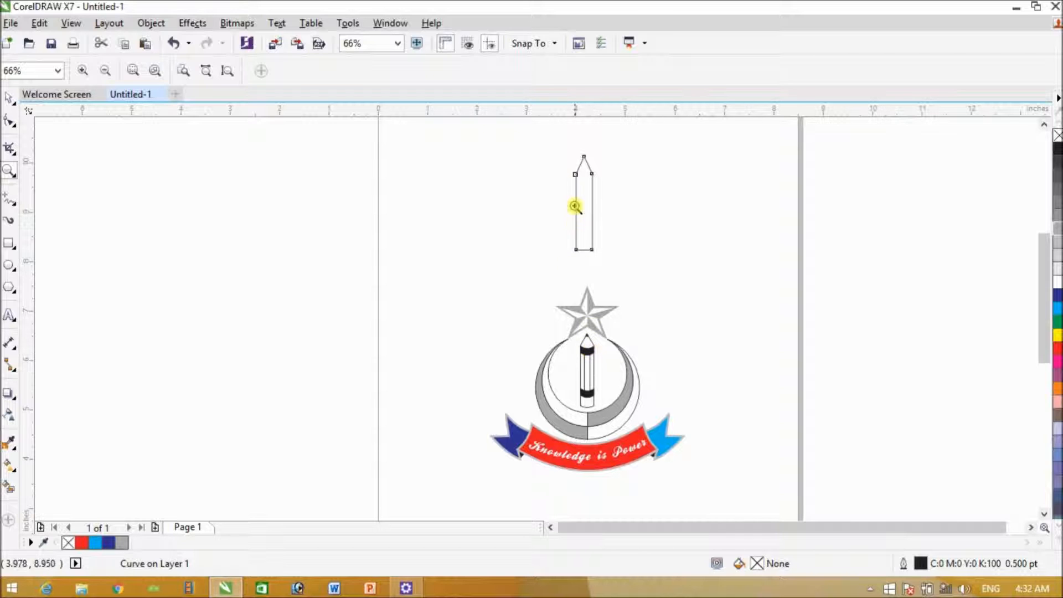
mouse_move(529, 149)
left_mouse_down()
mouse_move(652, 228)
mouse_move(654, 289)
left_mouse_up()
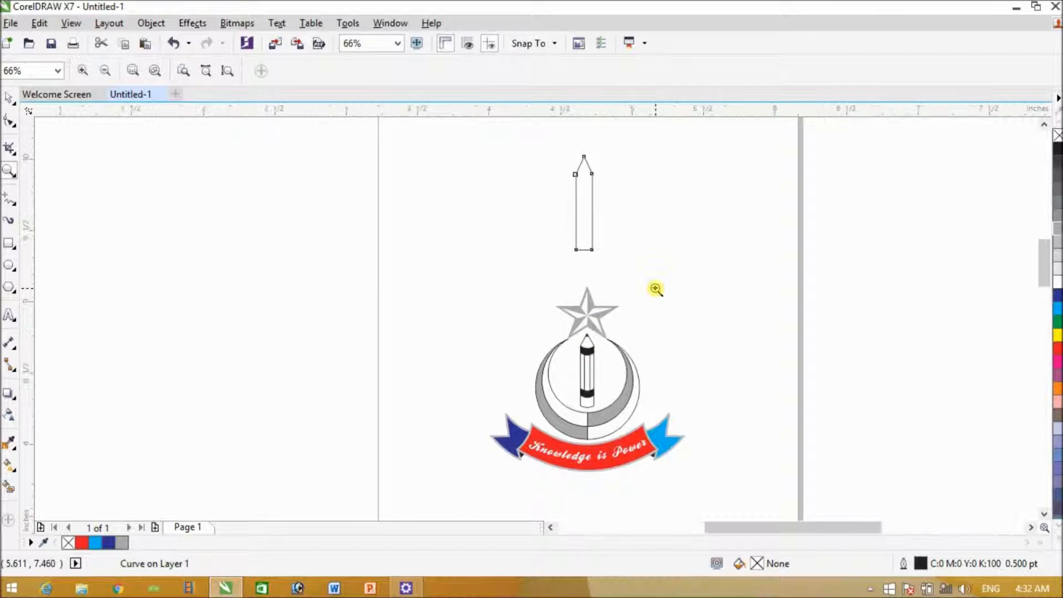
left_click(9, 98)
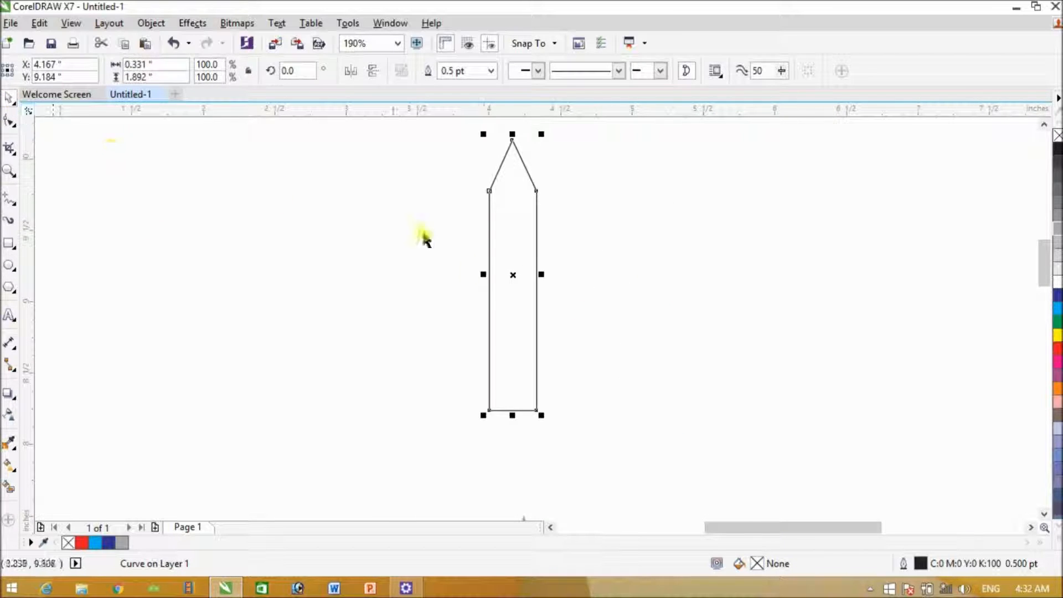
left_click(565, 277)
left_click(525, 272)
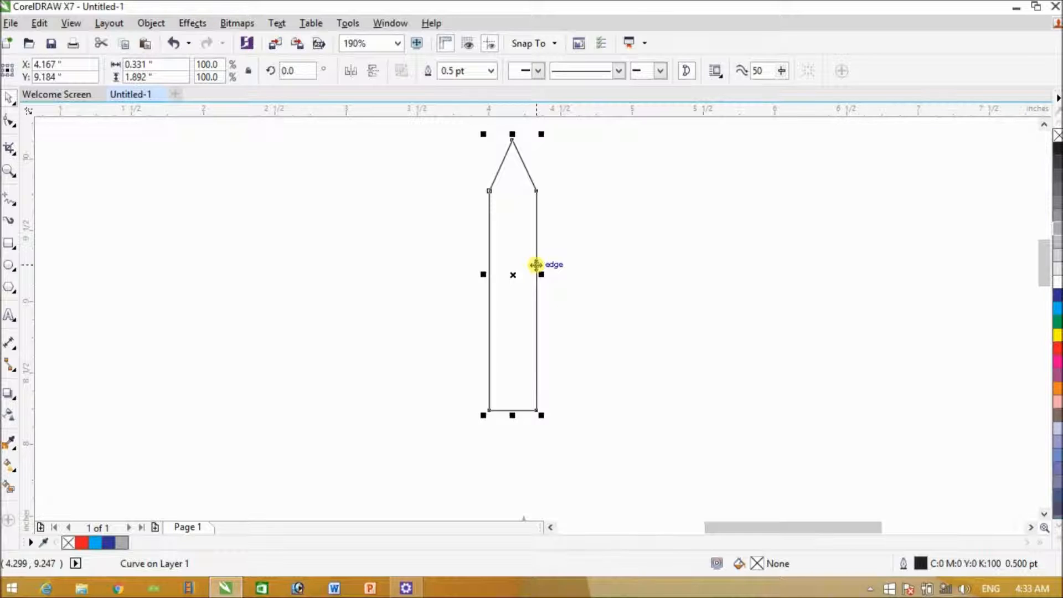
left_click(582, 256)
left_click(524, 265)
left_click(520, 263)
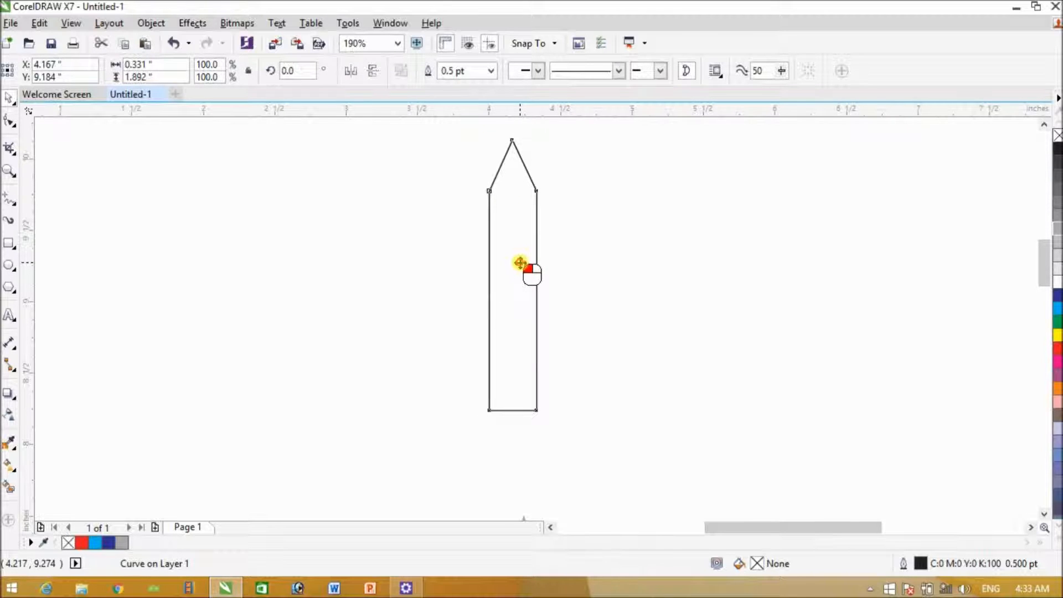
left_click_drag(520, 262, 580, 263)
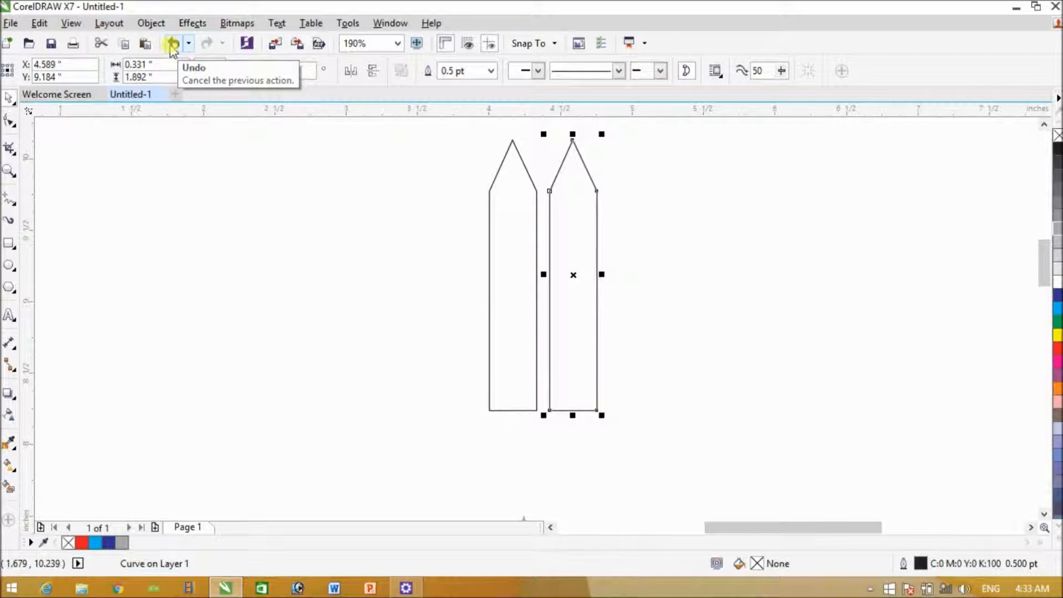
- Delete the tip node of the duplicated outline and shrink the resulting rectangle about its centre to about 0.18 inches tall
left_click(10, 121)
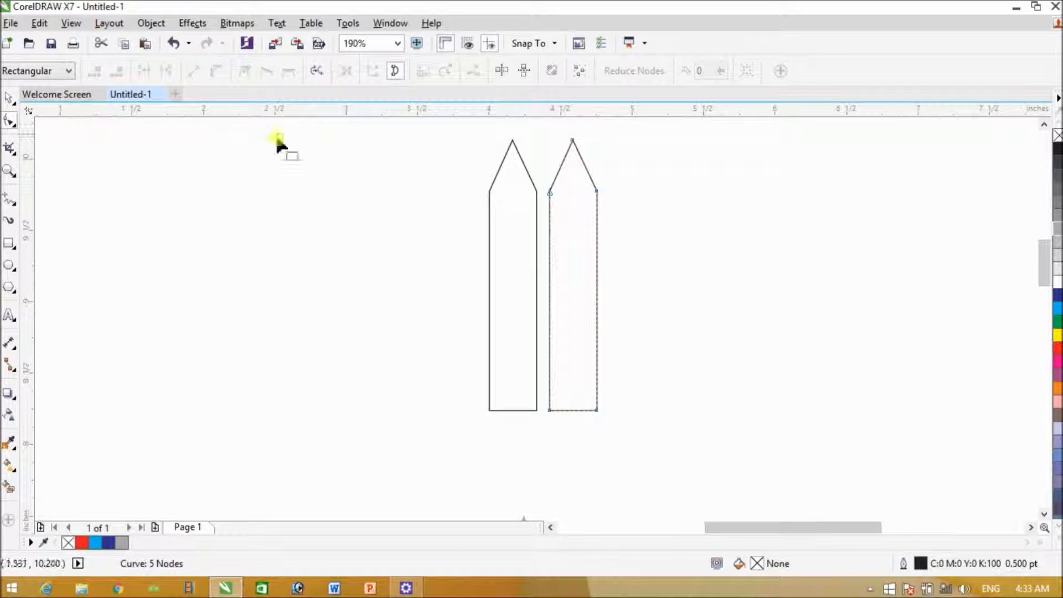
left_click(573, 140)
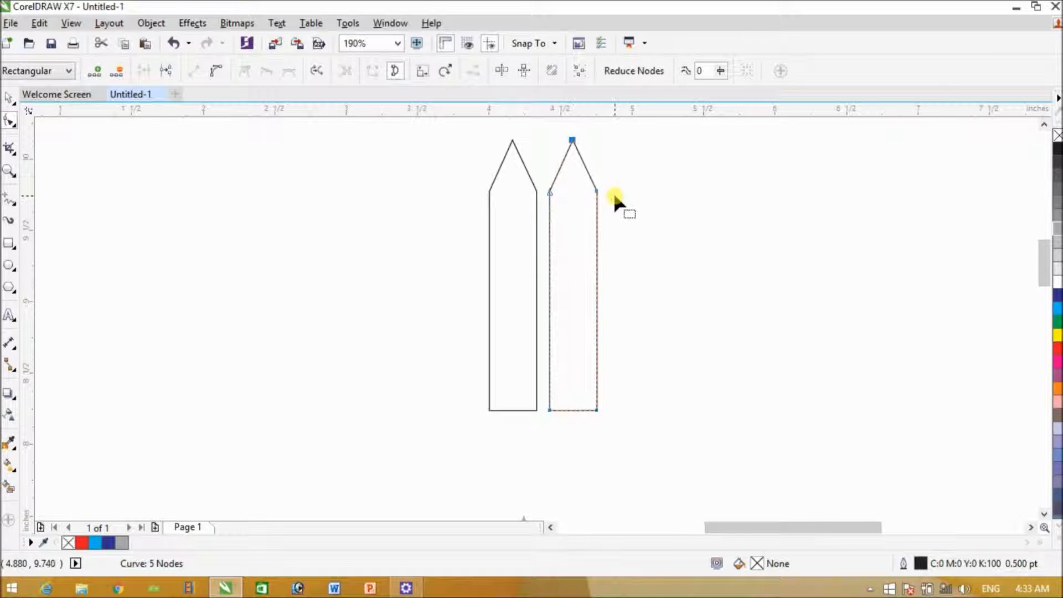
key("Delete")
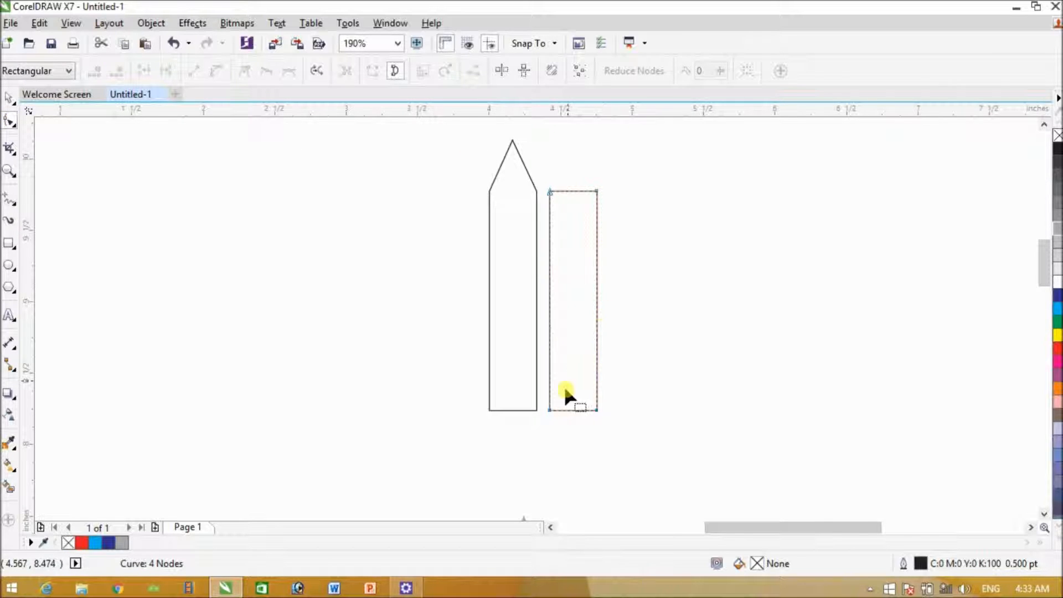
left_click(8, 99)
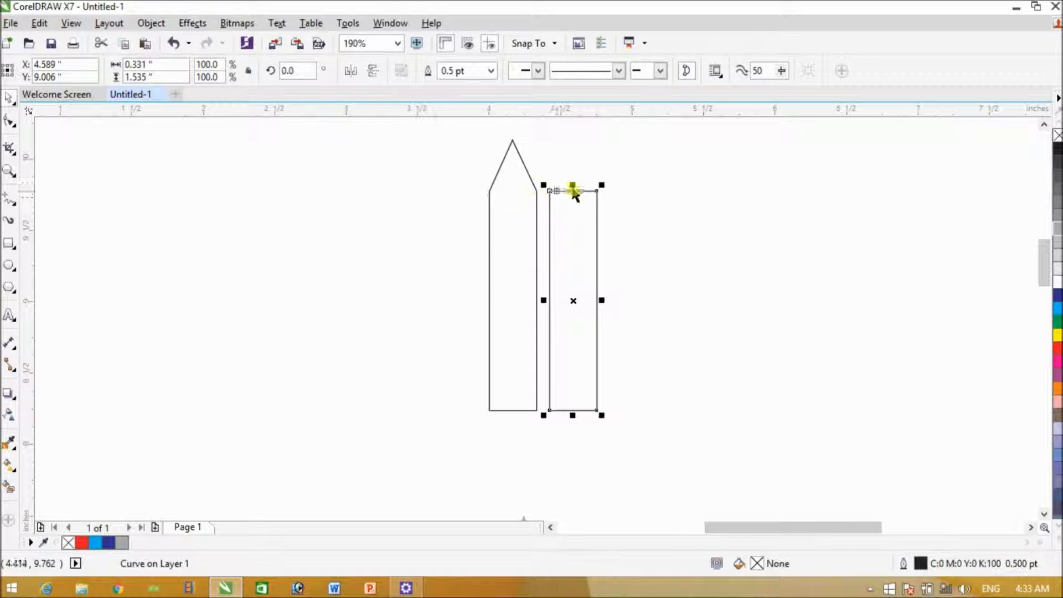
left_click_drag(574, 185, 563, 284)
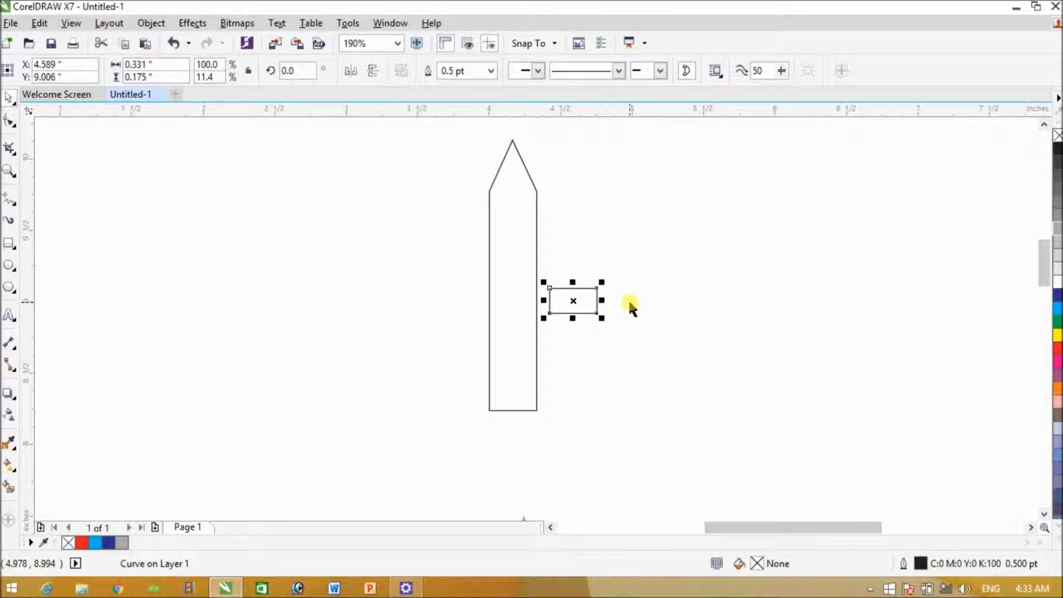
- Try centring the small rectangle horizontally on the pencil outline, and undo the alignment
left_click(616, 308)
left_click(587, 304)
left_click(627, 294)
left_click(573, 288)
left_click(491, 272, "shift")
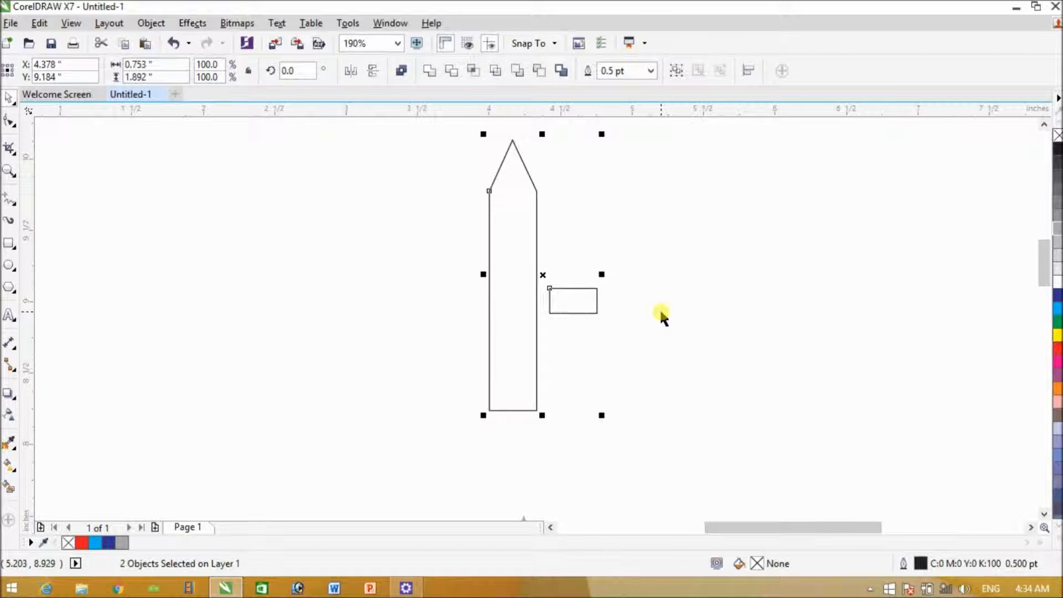
key("c")
left_click(615, 311)
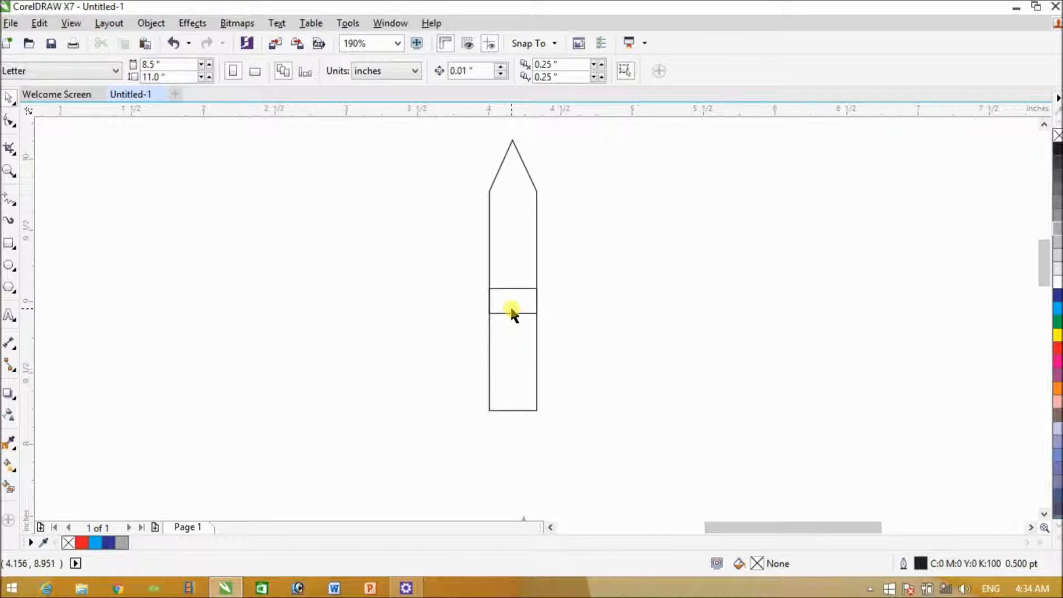
left_click(512, 311)
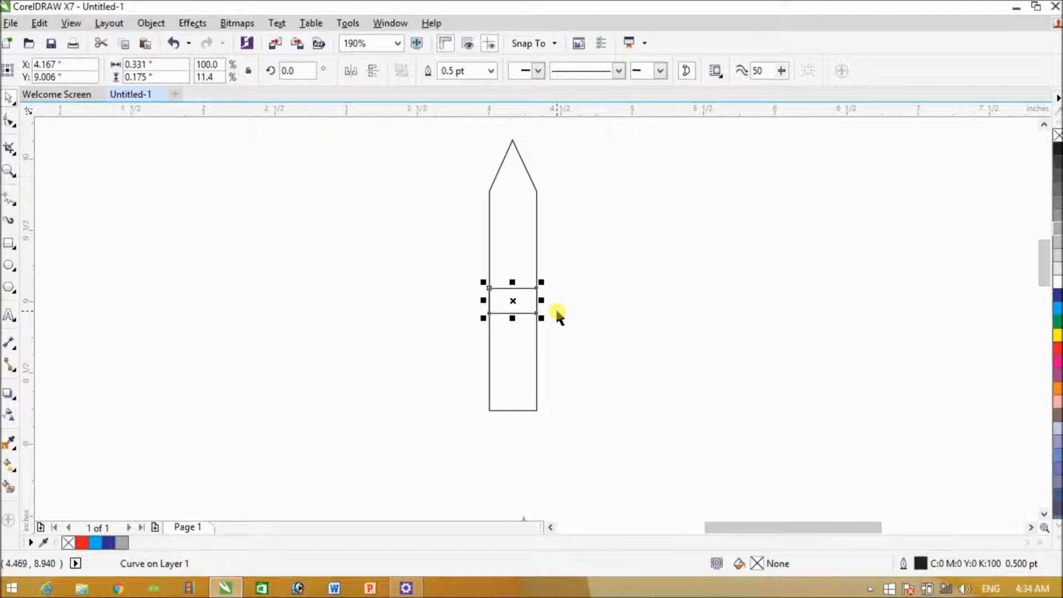
key("ctrl+z")
left_click(643, 342)
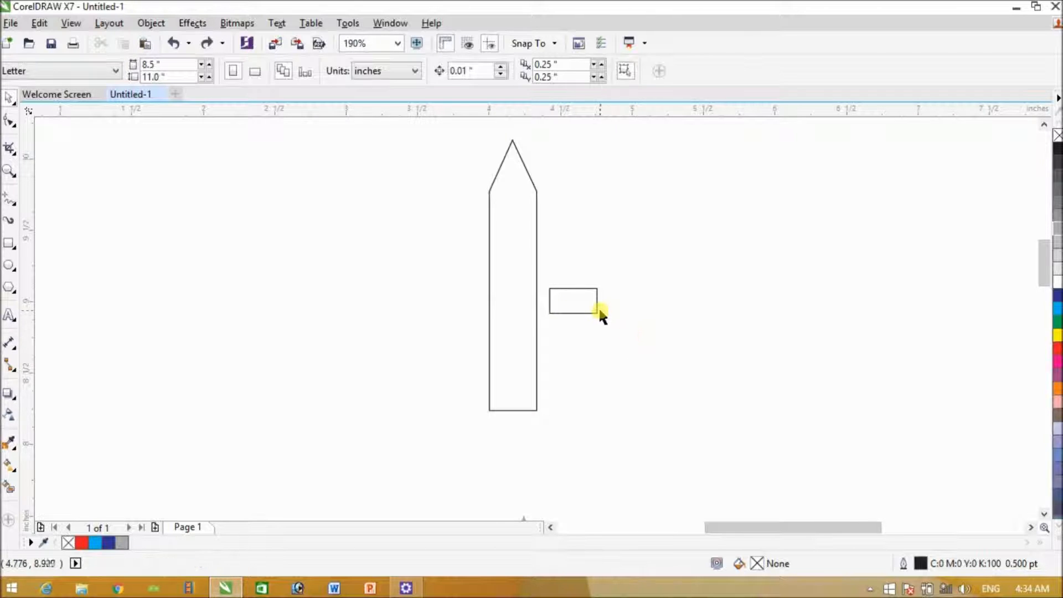
- Align the small rectangle to the pencil outline by their horizontal centres and clear the selection
left_click(586, 311)
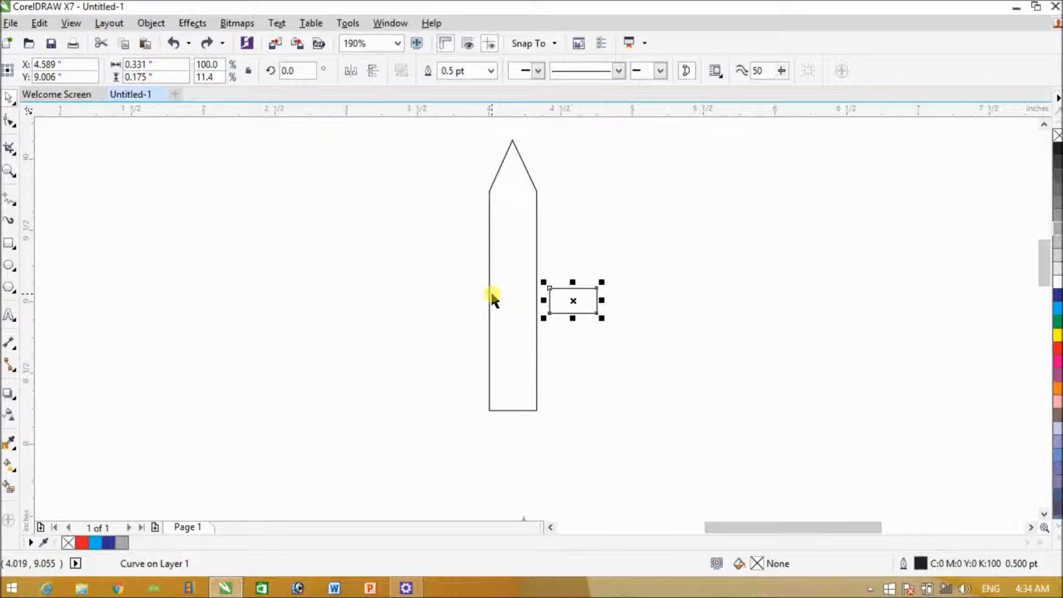
left_click(636, 299)
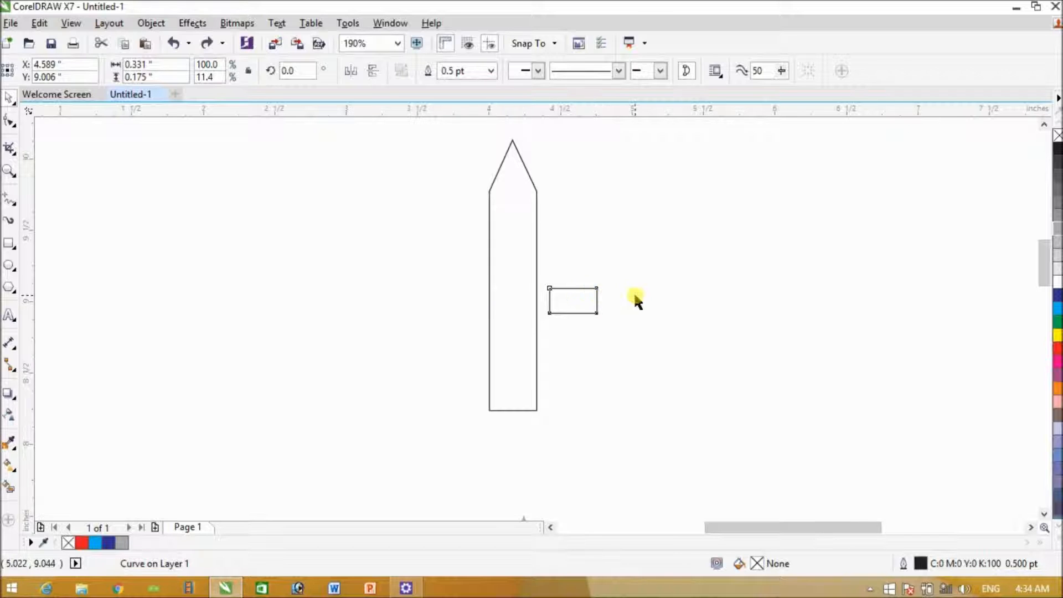
left_click(598, 298)
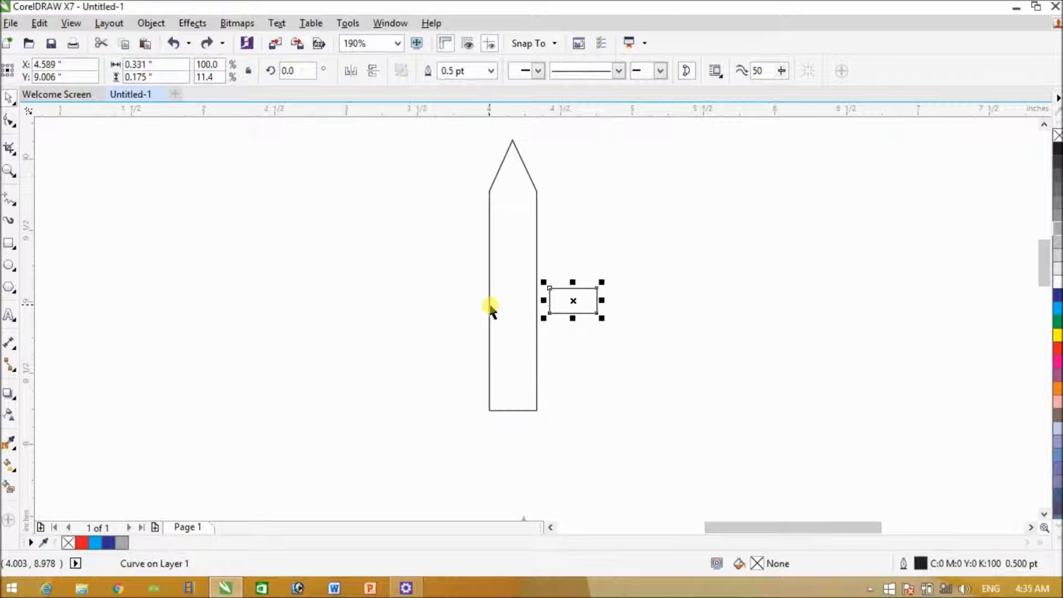
left_click(490, 305, "shift")
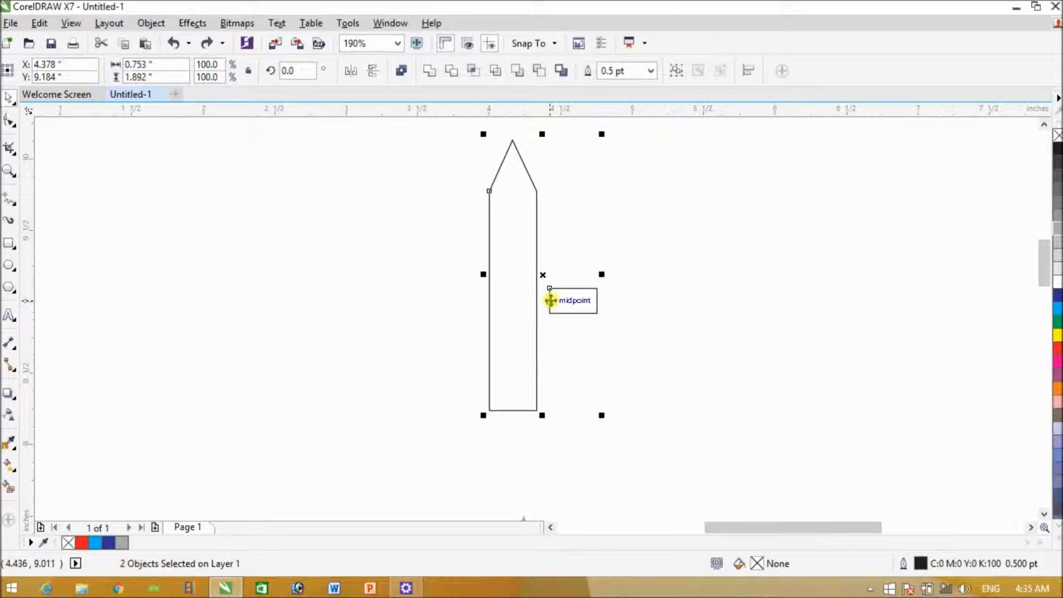
key("c")
left_click(628, 314)
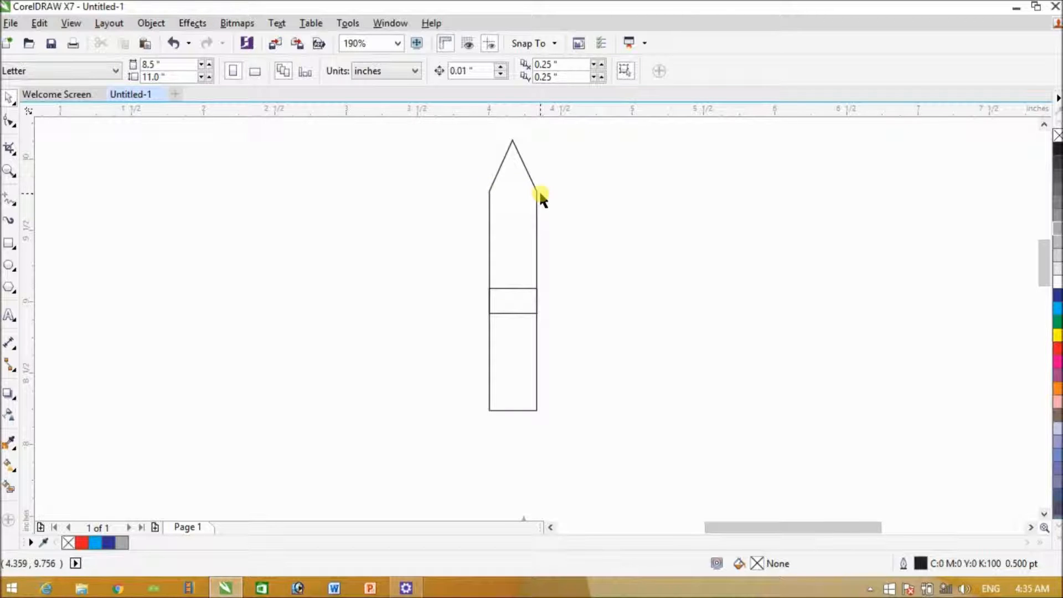
- Move the small rectangle straight up the pencil until its upper edge meets the base of the tip
left_click(523, 314)
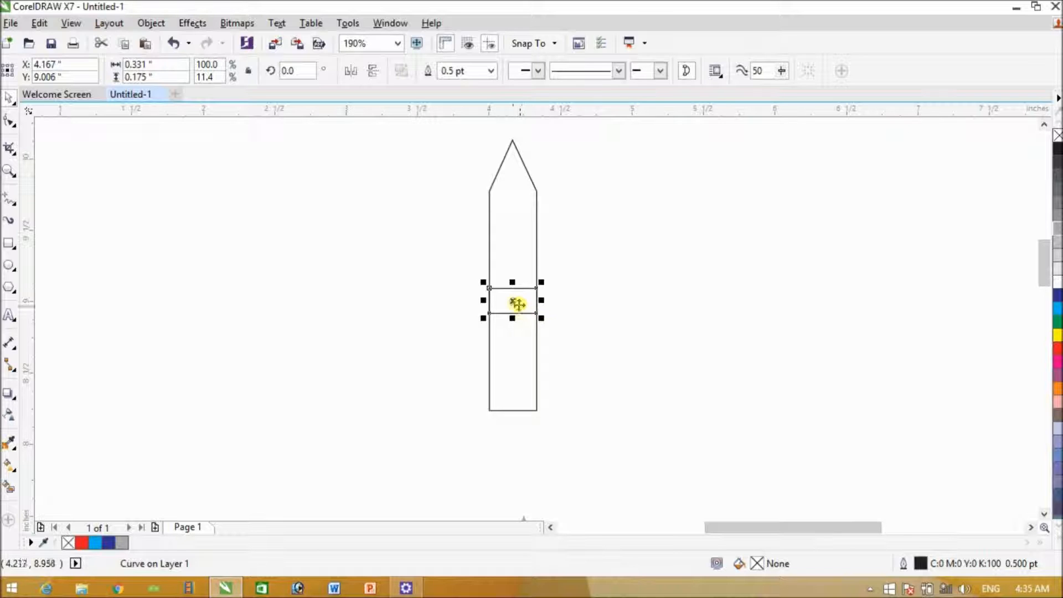
left_click_drag(515, 301, 526, 204)
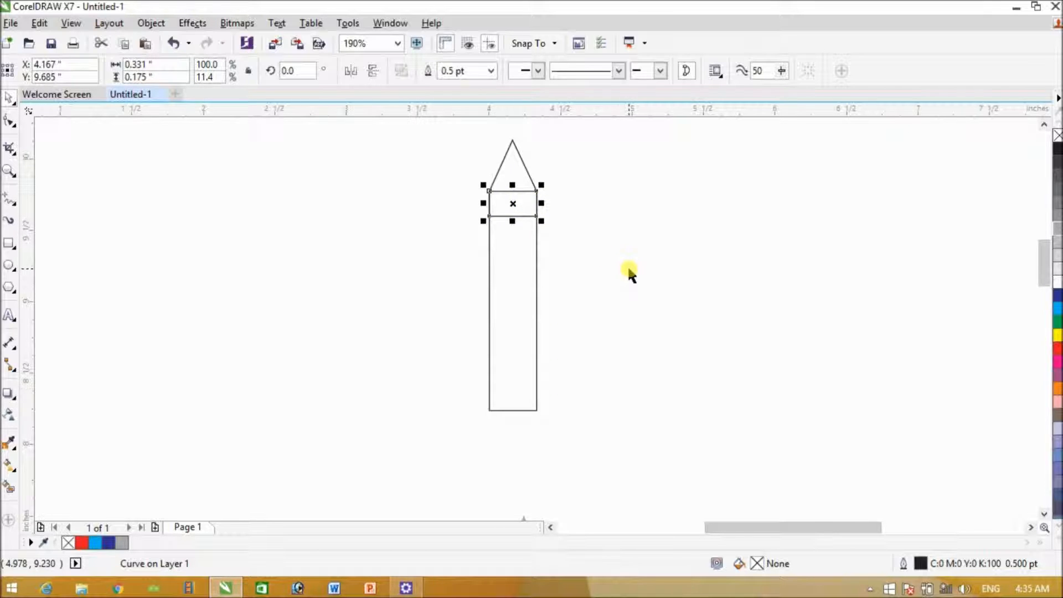
left_click(631, 273)
- Convert the small rectangle's bottom edge to a curve and bow it downward by about 0.06 inches
left_click(6, 170)
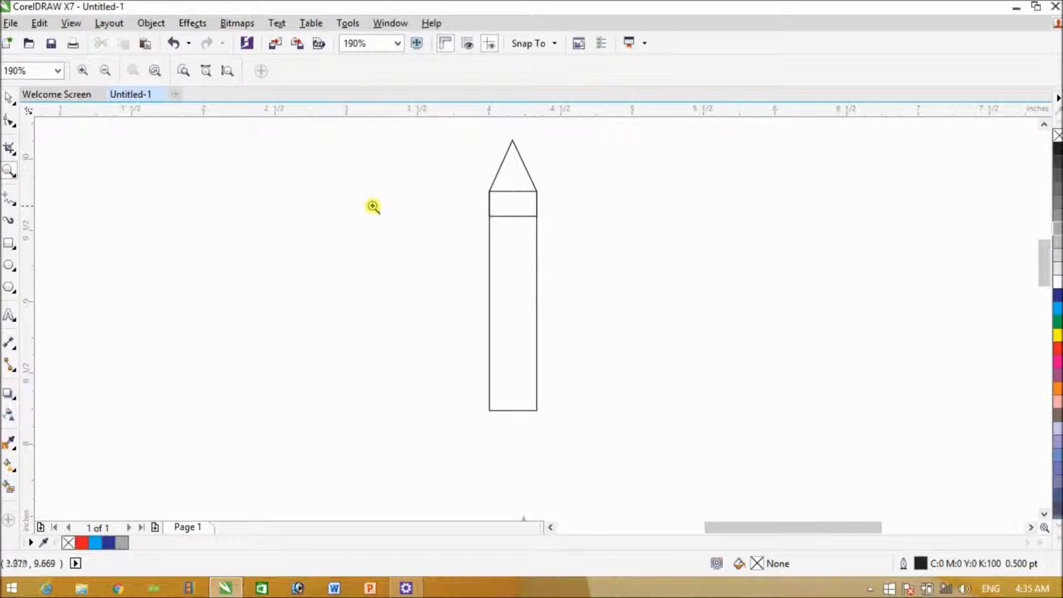
left_click_drag(404, 181, 609, 277)
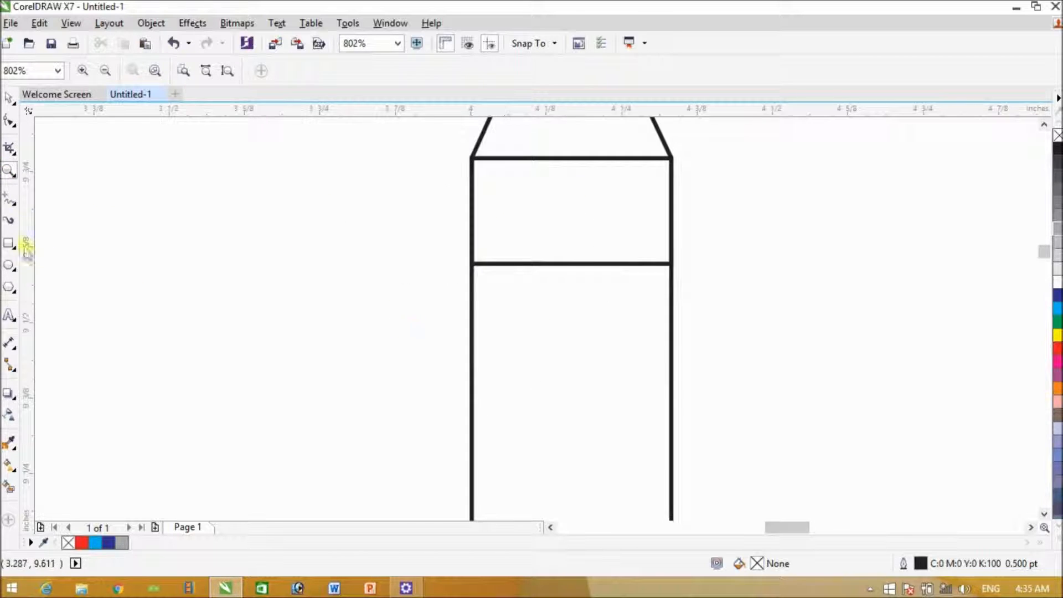
left_click(11, 120)
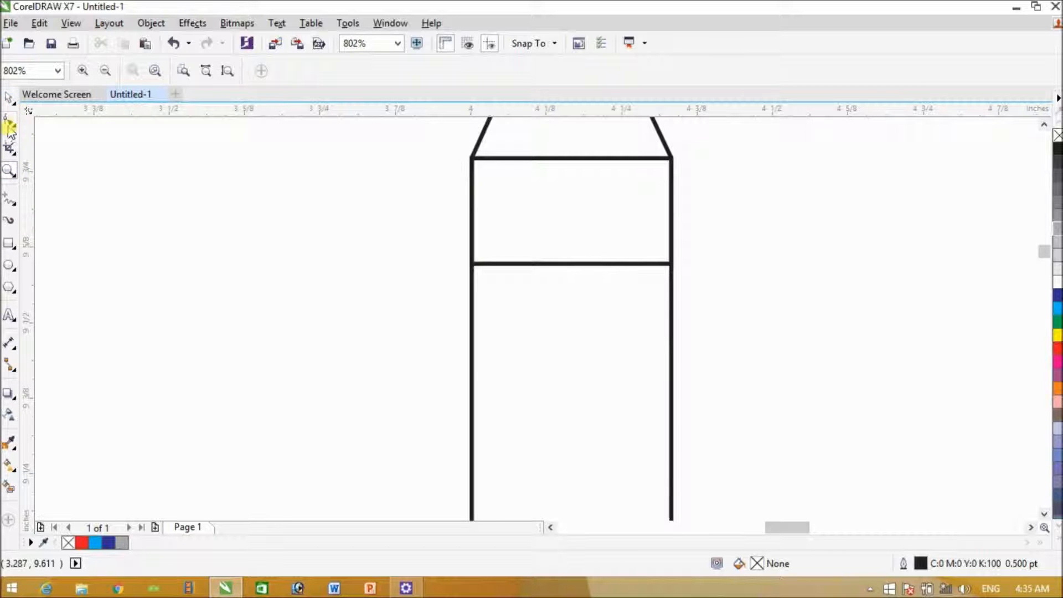
left_click(566, 267)
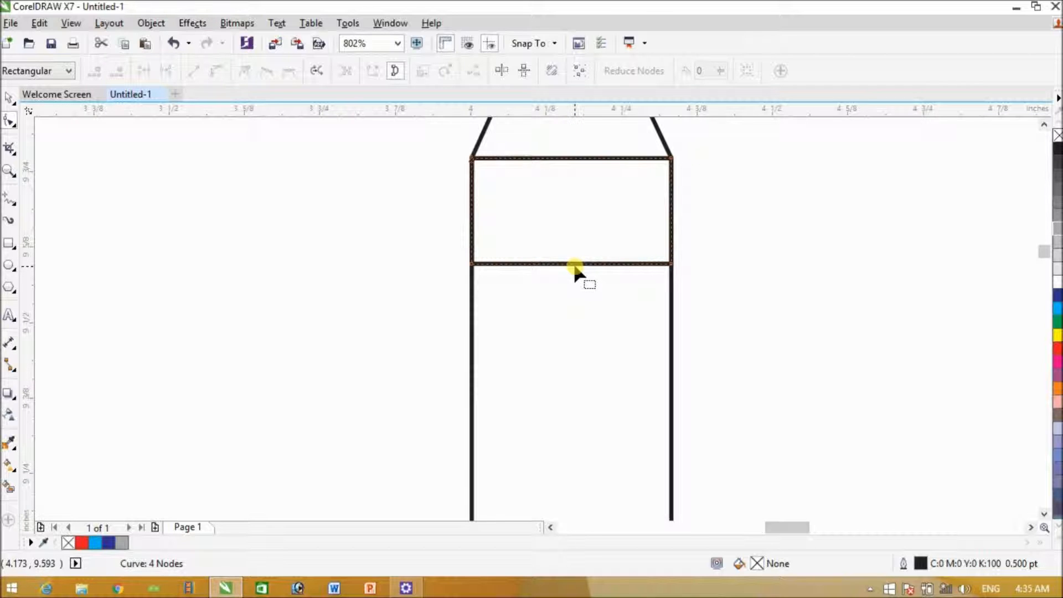
left_click(869, 589)
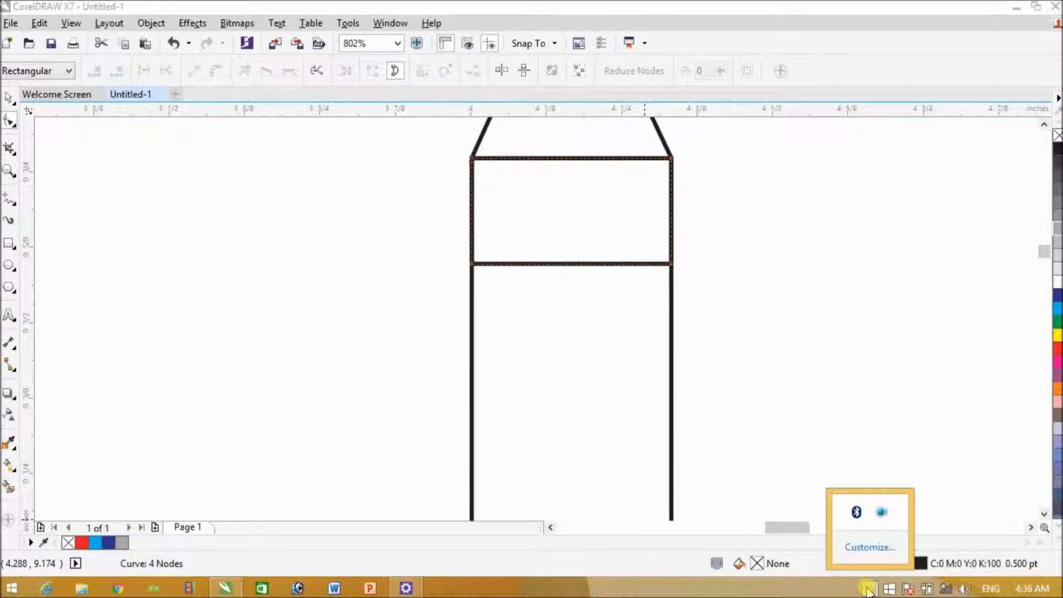
left_click(563, 265)
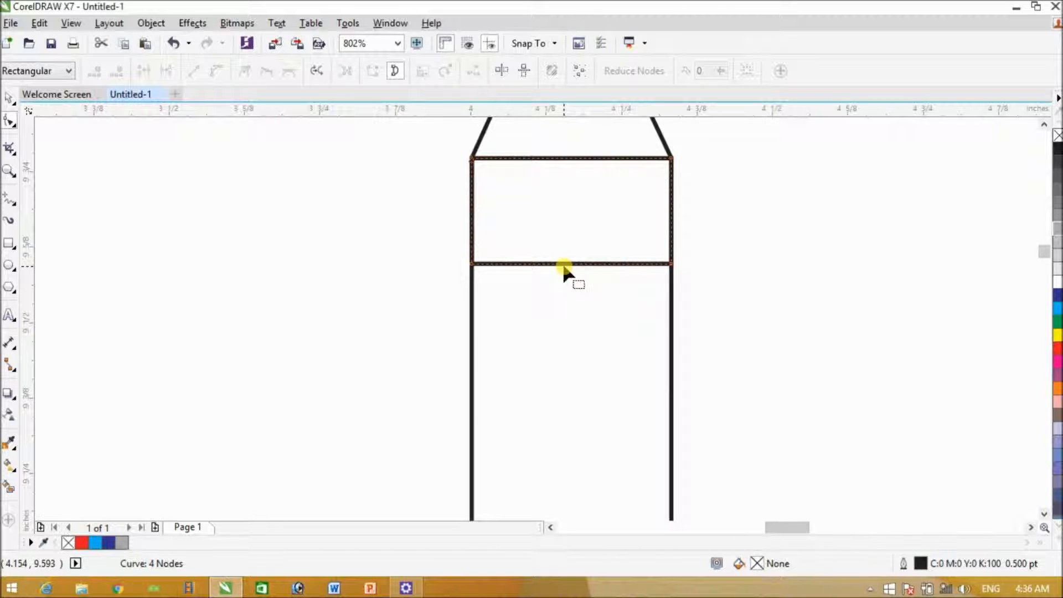
left_click(563, 264)
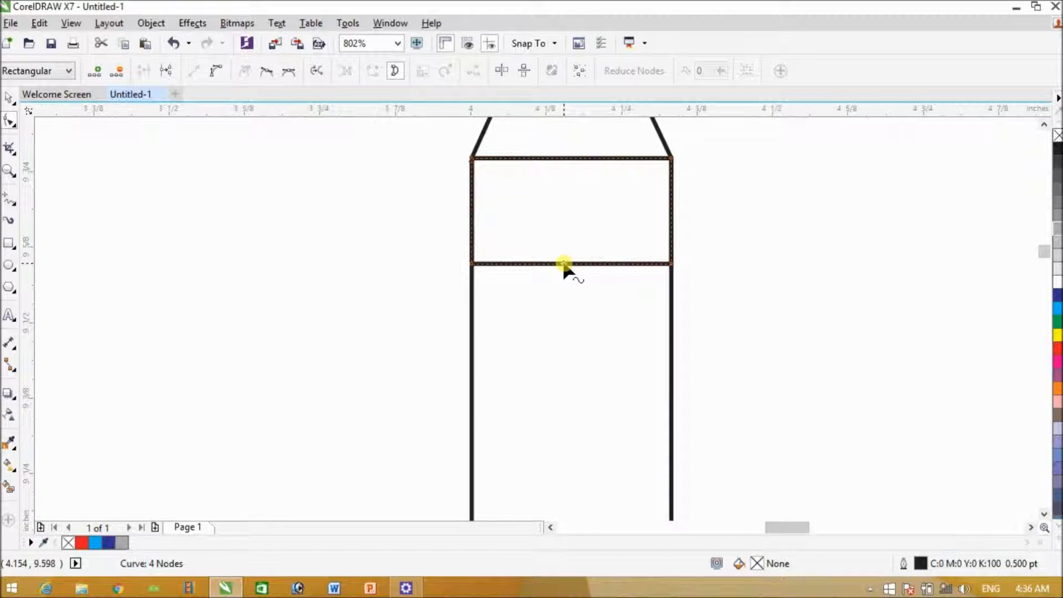
left_click(217, 72)
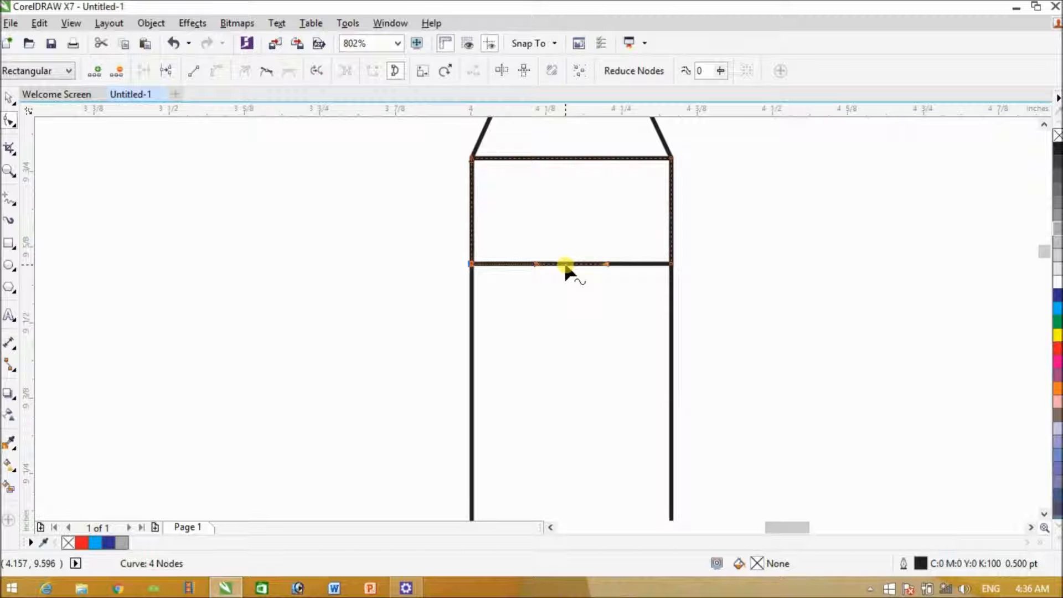
left_click_drag(565, 267, 564, 299)
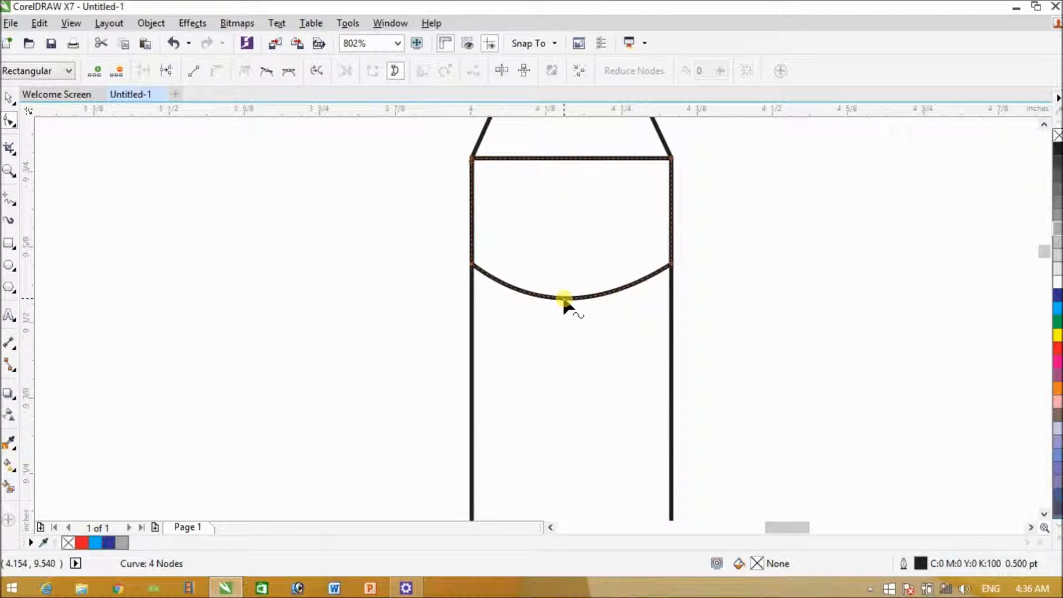
- Convert the small rectangle's top edge to a curve and bow it downward to match the bottom edge
left_click(569, 159)
left_click(216, 70)
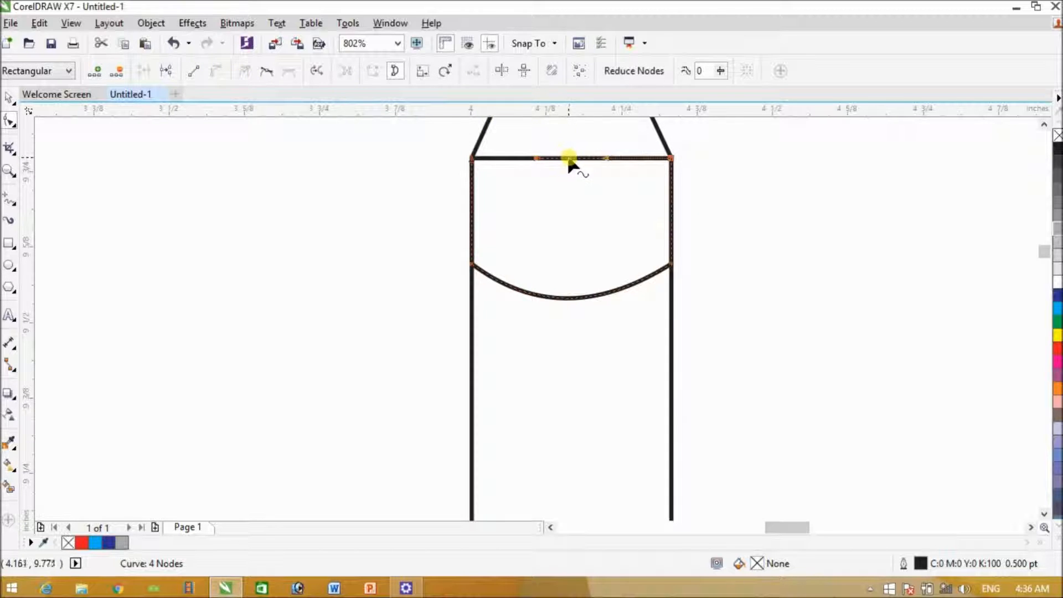
left_click_drag(569, 159, 570, 182)
left_click(7, 98)
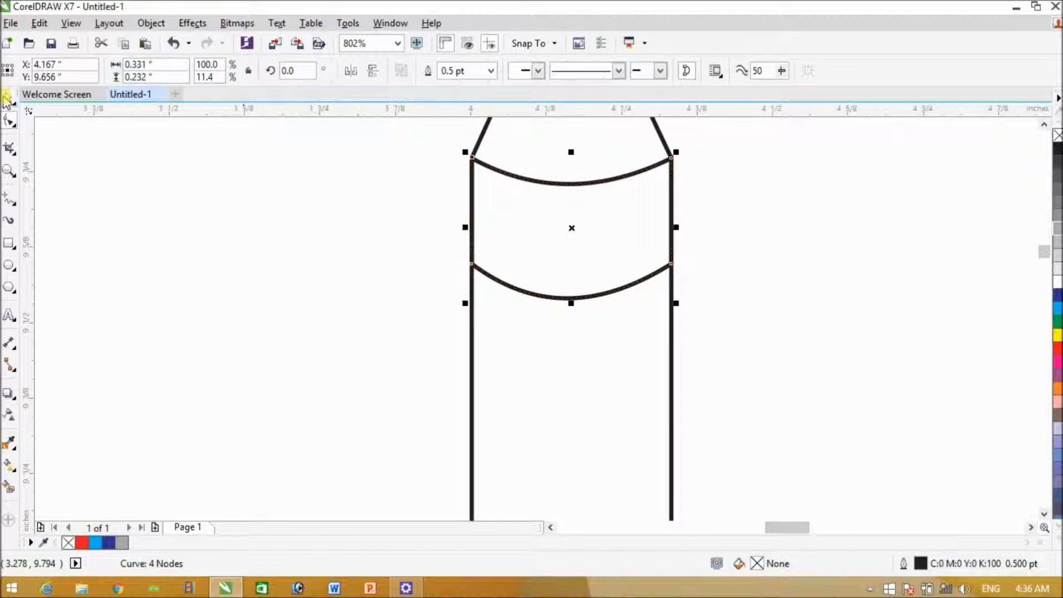
- Fill the curved band with black and duplicate it about 0.85 inches lower on the pencil body
scroll(234, 201, "down", 6)
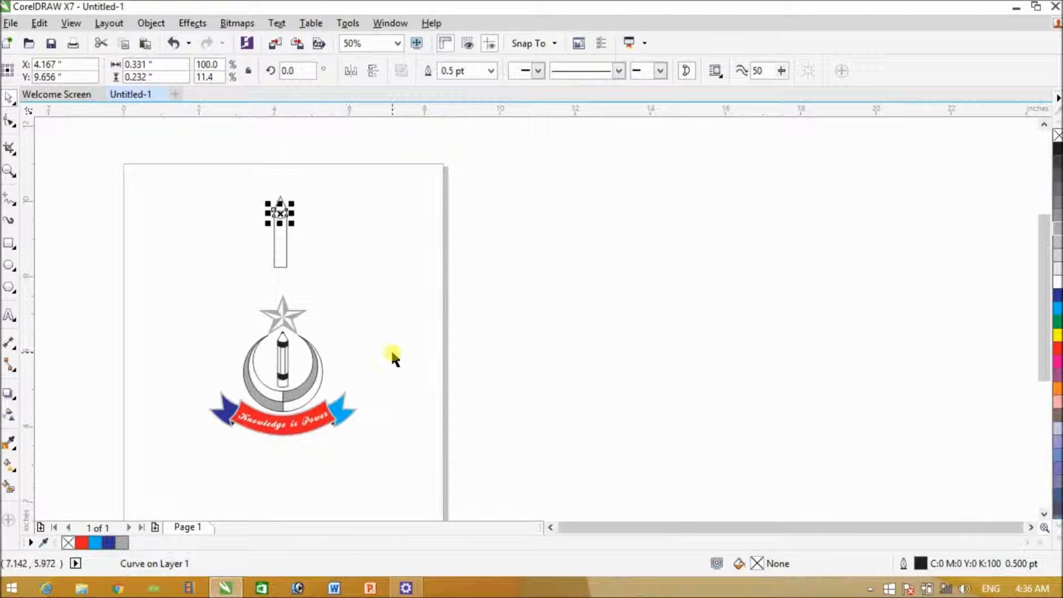
left_click(363, 314)
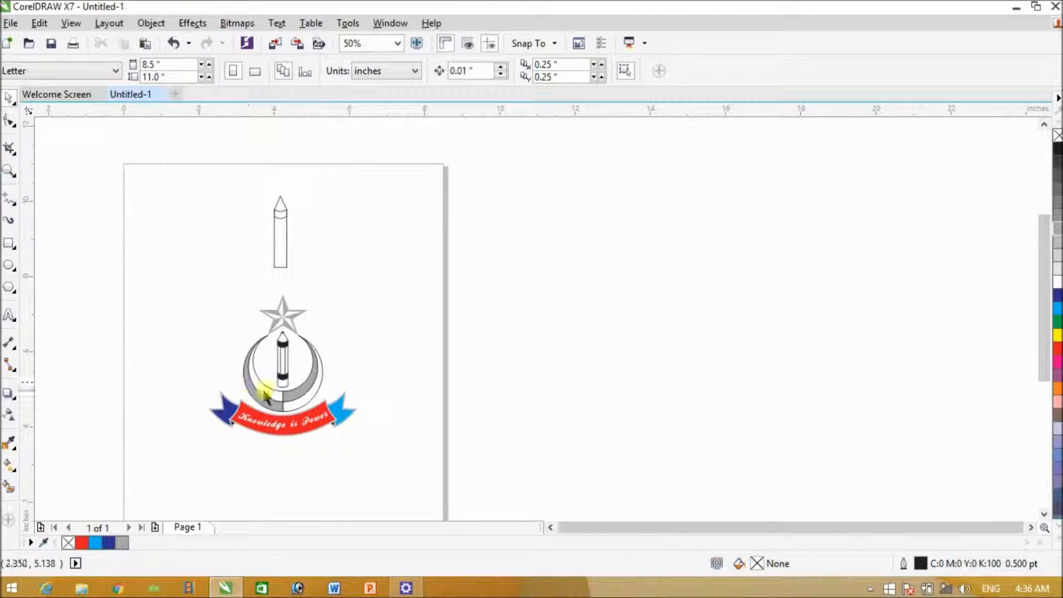
left_click(9, 172)
left_click_drag(250, 190, 330, 285)
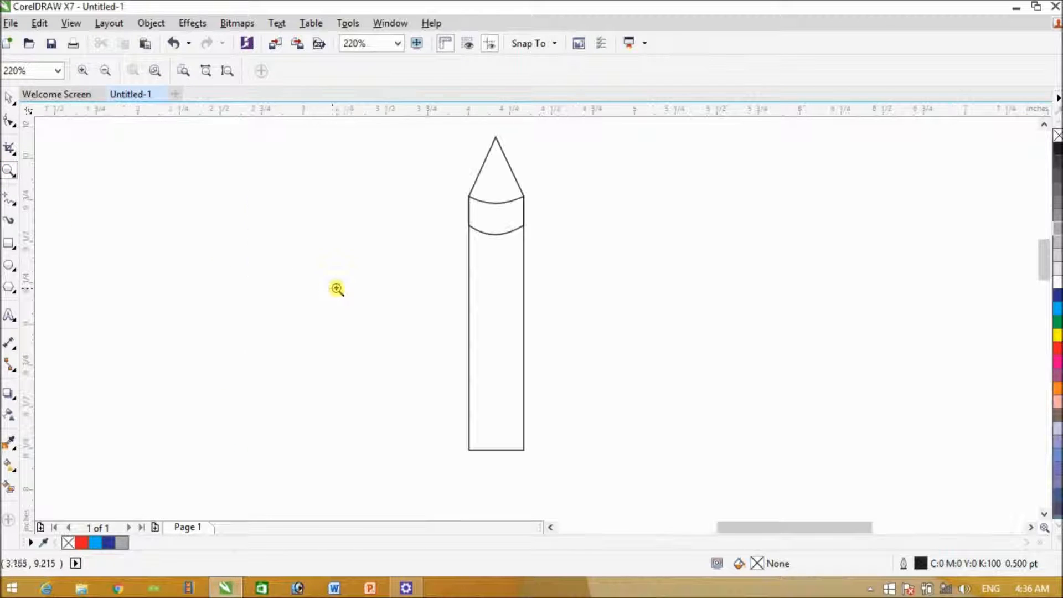
left_click(9, 98)
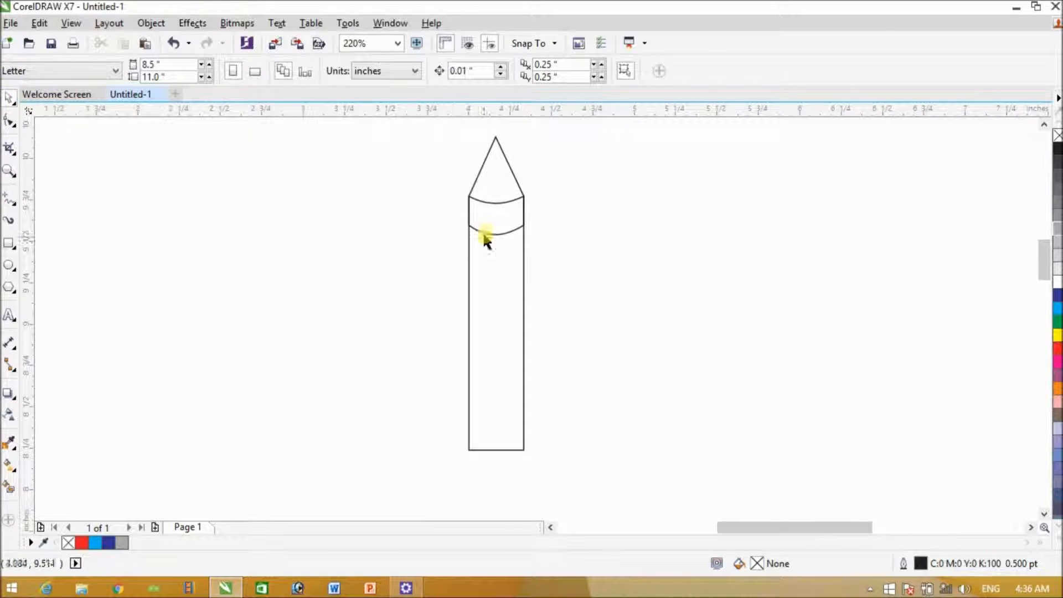
left_click(483, 233)
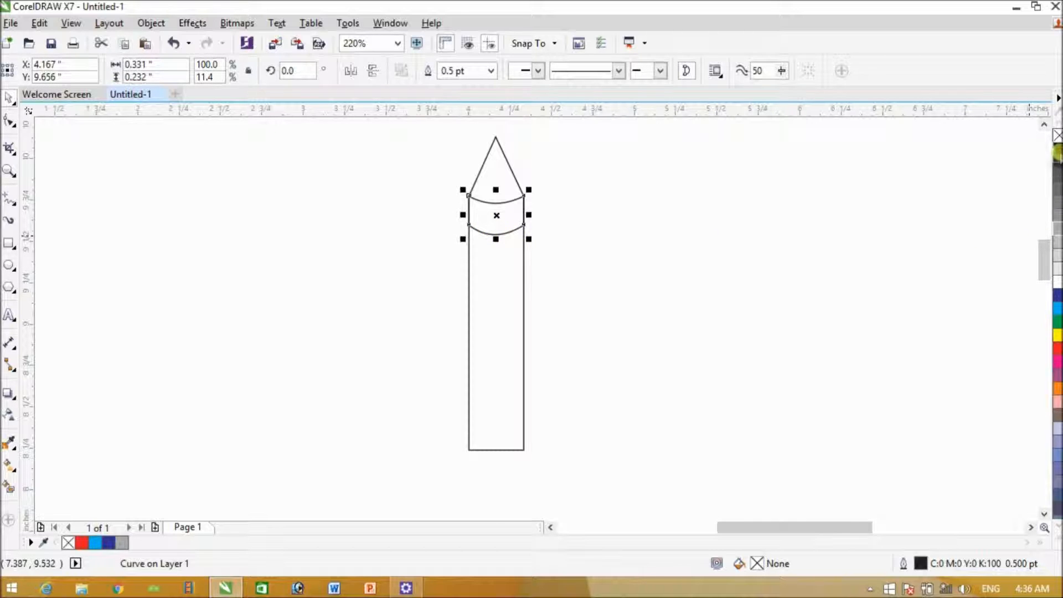
left_click(1057, 156)
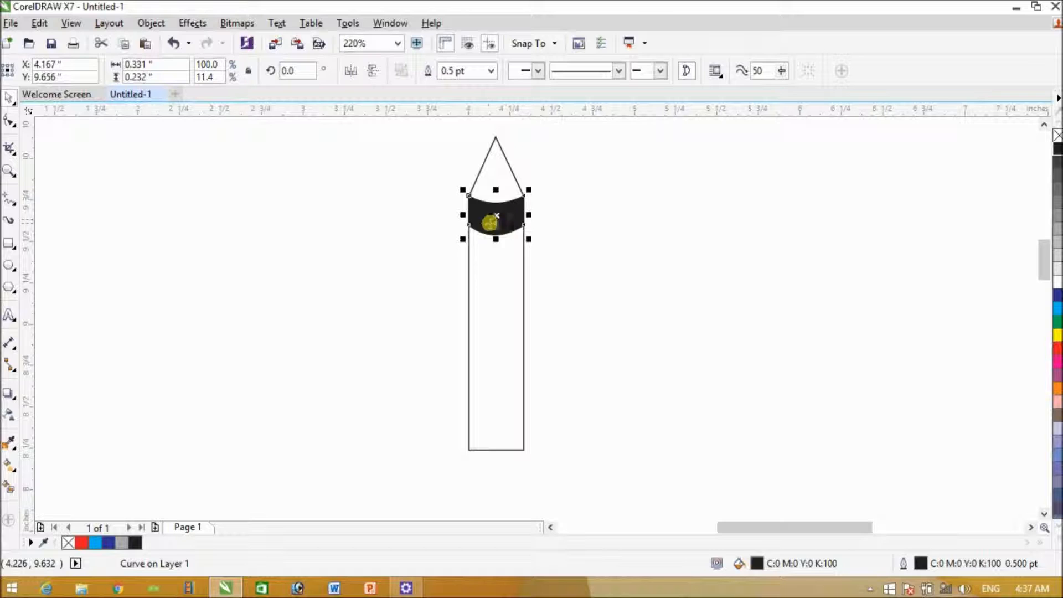
left_click_drag(505, 219, 506, 356)
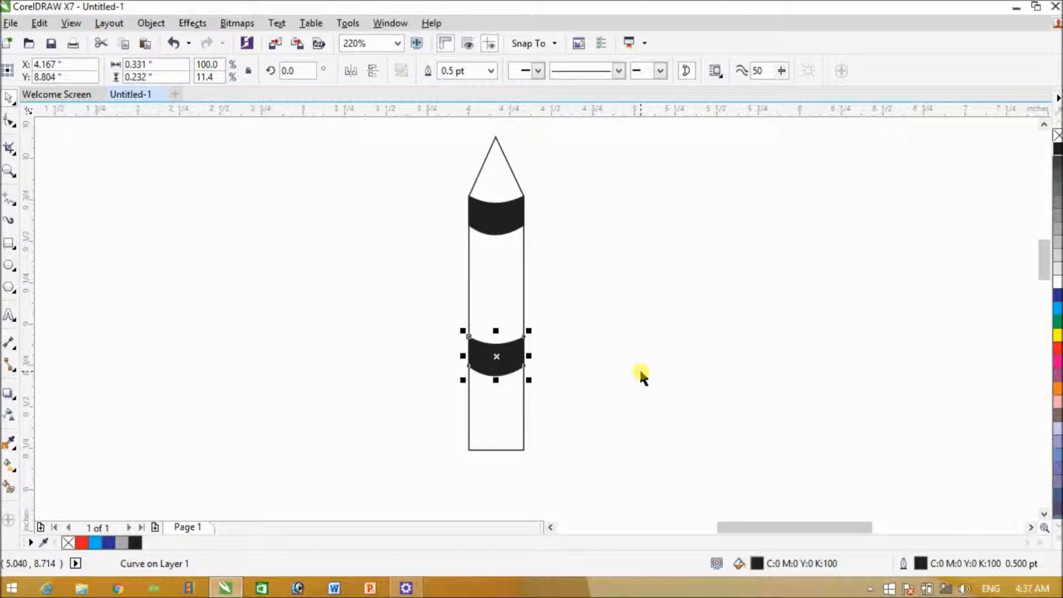
left_click(640, 371)
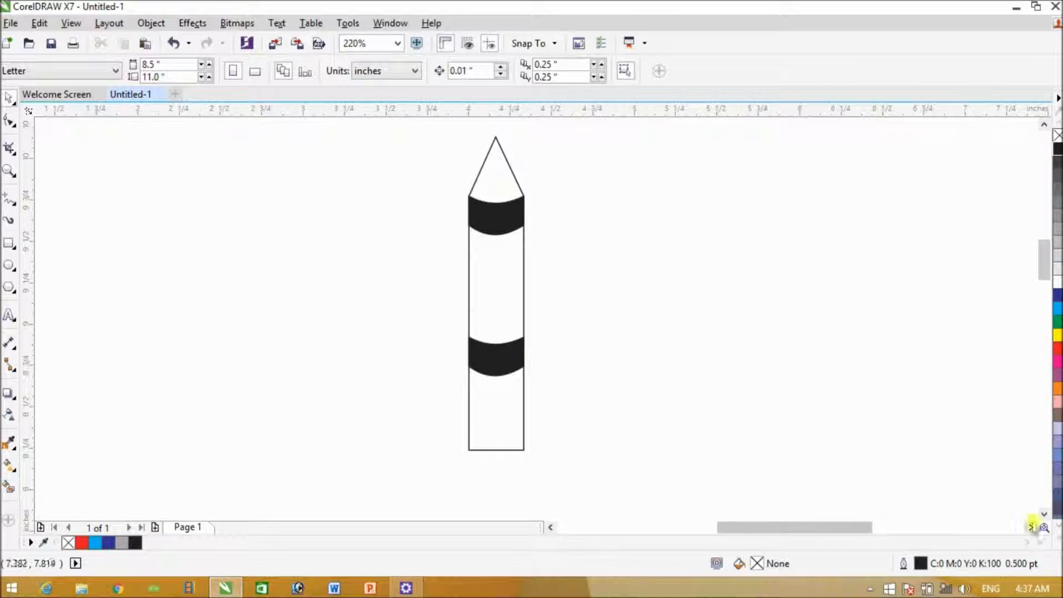
- Convert the pencil body's bottom edge to a curve and bow it downward by about 0.08 inches
left_click(1044, 514)
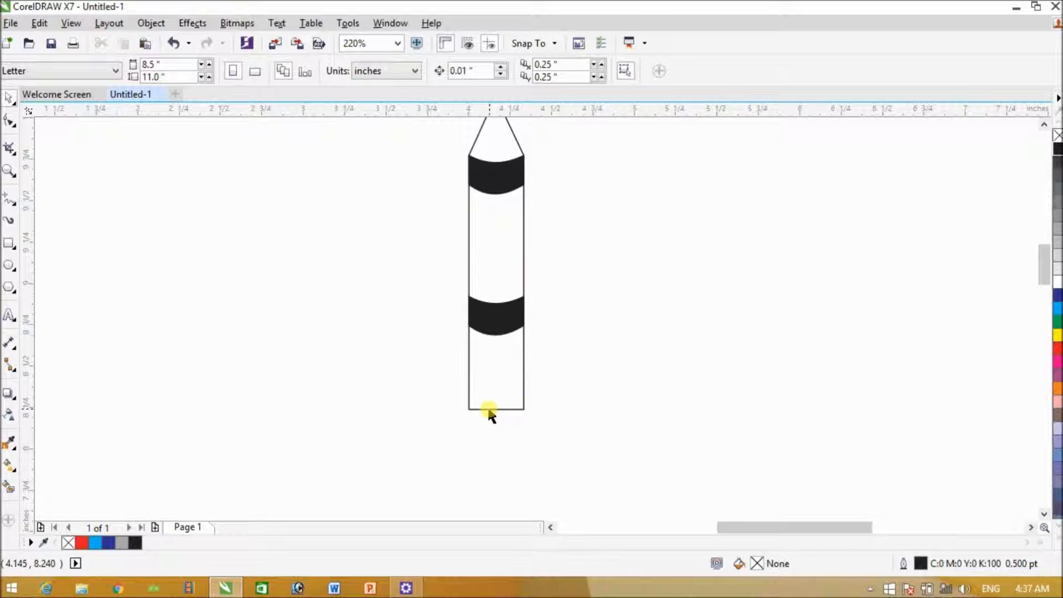
left_click(10, 121)
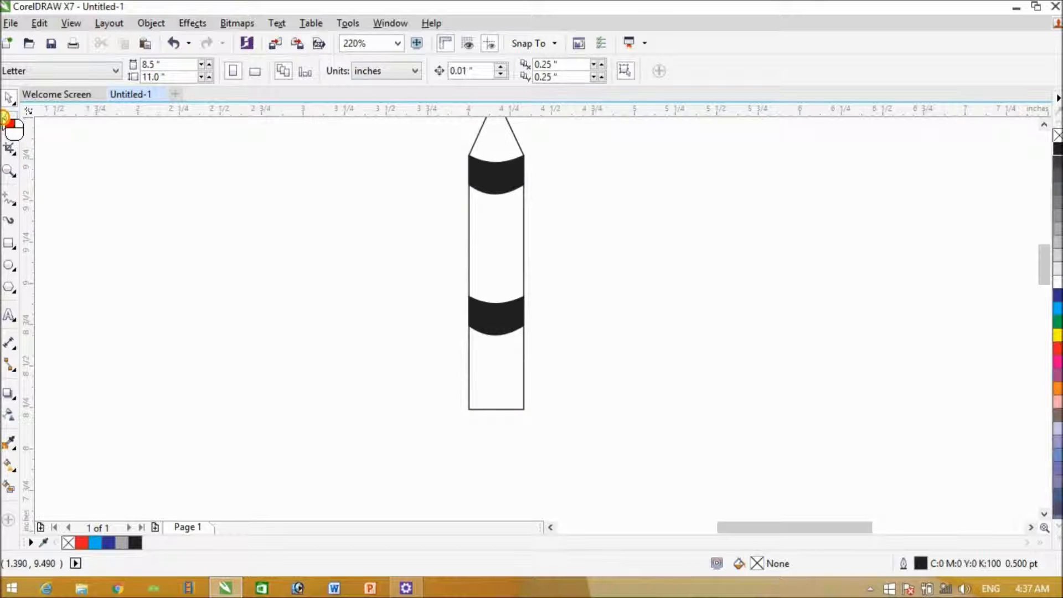
left_click(494, 410)
left_click(495, 410)
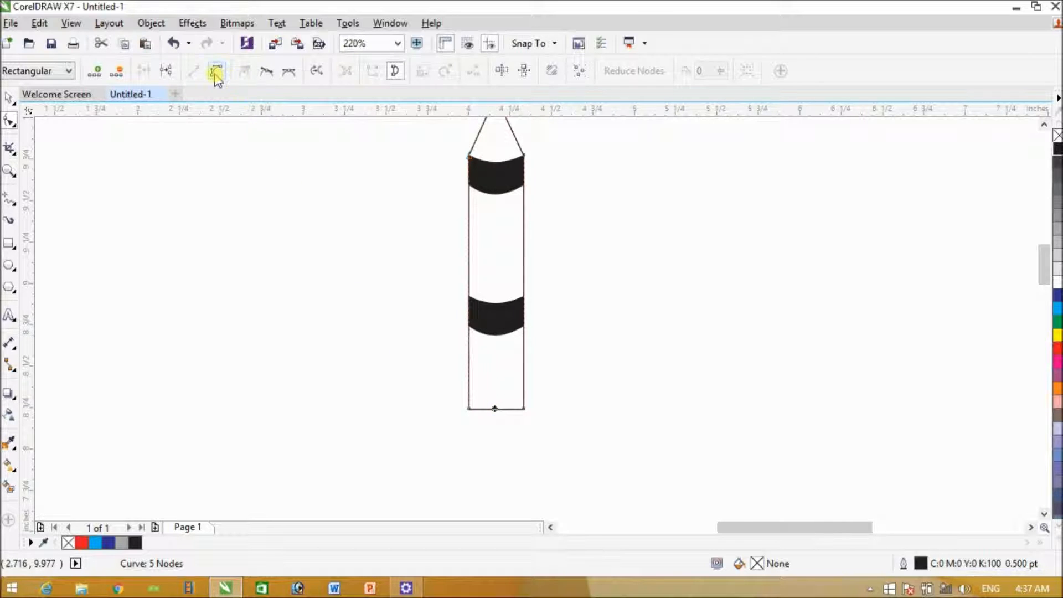
left_click(216, 71)
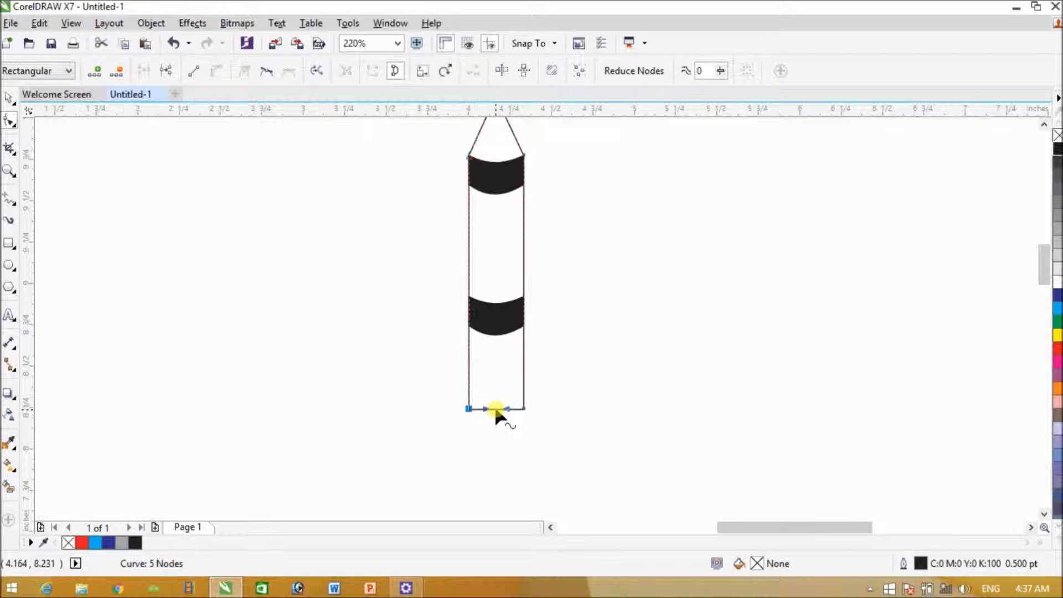
left_click_drag(494, 409, 496, 421)
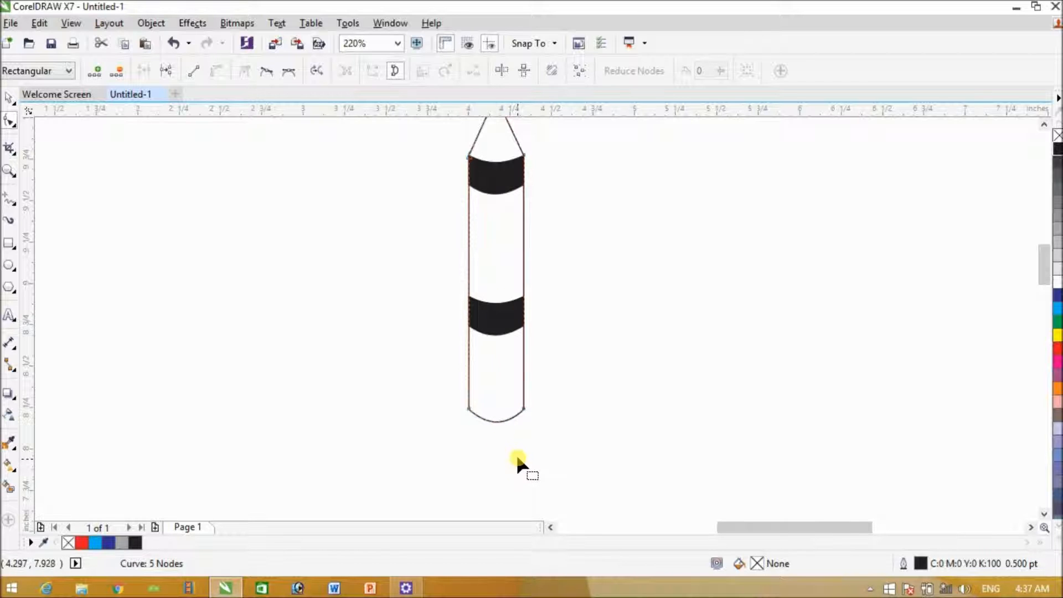
left_click(10, 98)
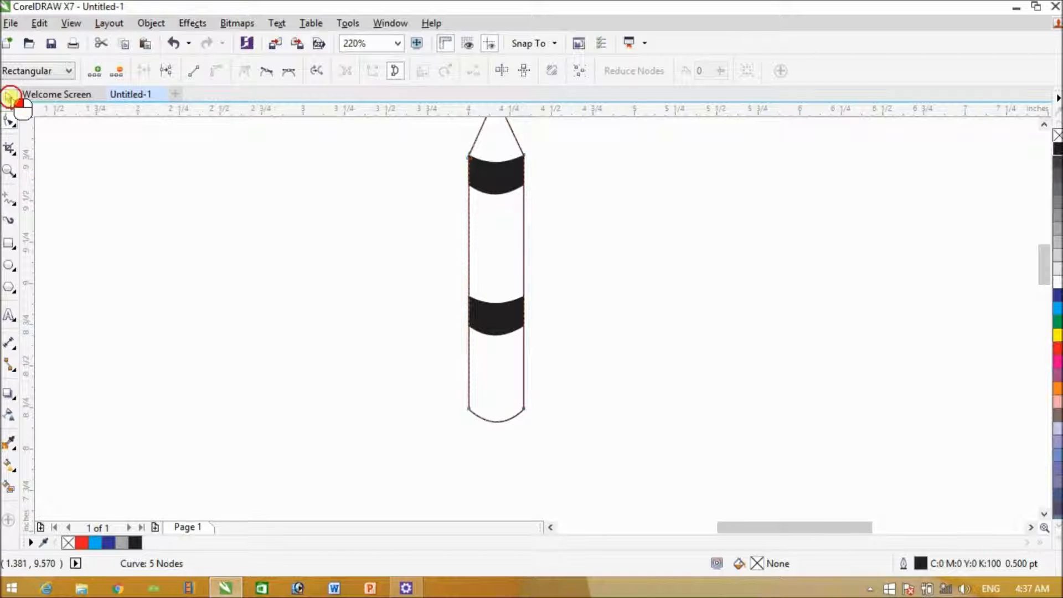
left_click(574, 287)
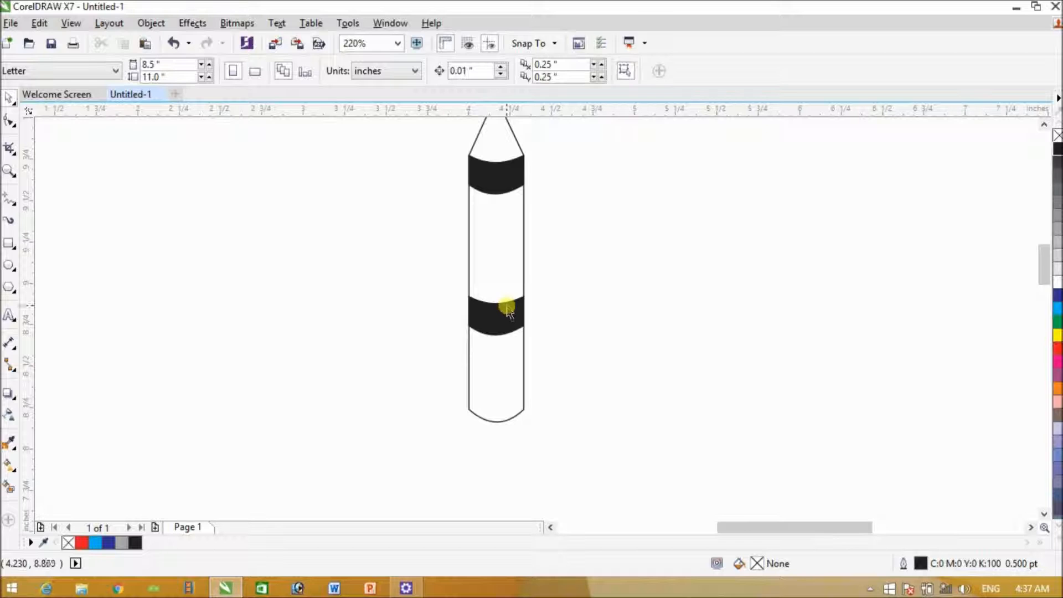
- Move the lower black band about 0.2 inches further down the pencil body
left_click(508, 309)
left_click_drag(507, 325, 505, 334)
left_click(1042, 126)
left_click(716, 321)
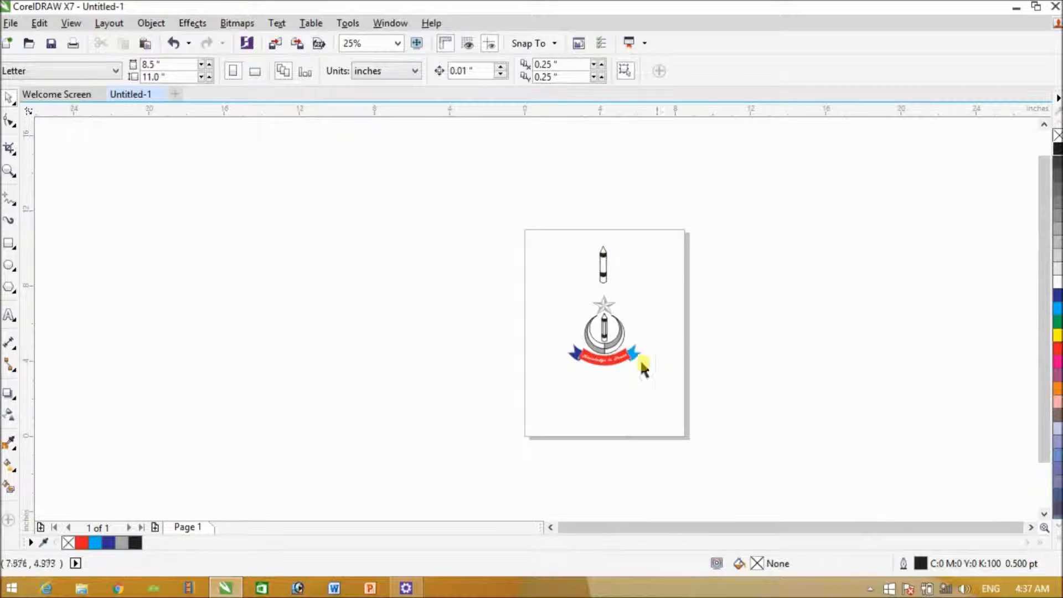
- Draw a vertical freehand line about 0.86 inches long between the two black bands, left of the pencil's centre
left_click(9, 173)
left_click_drag(513, 240, 659, 368)
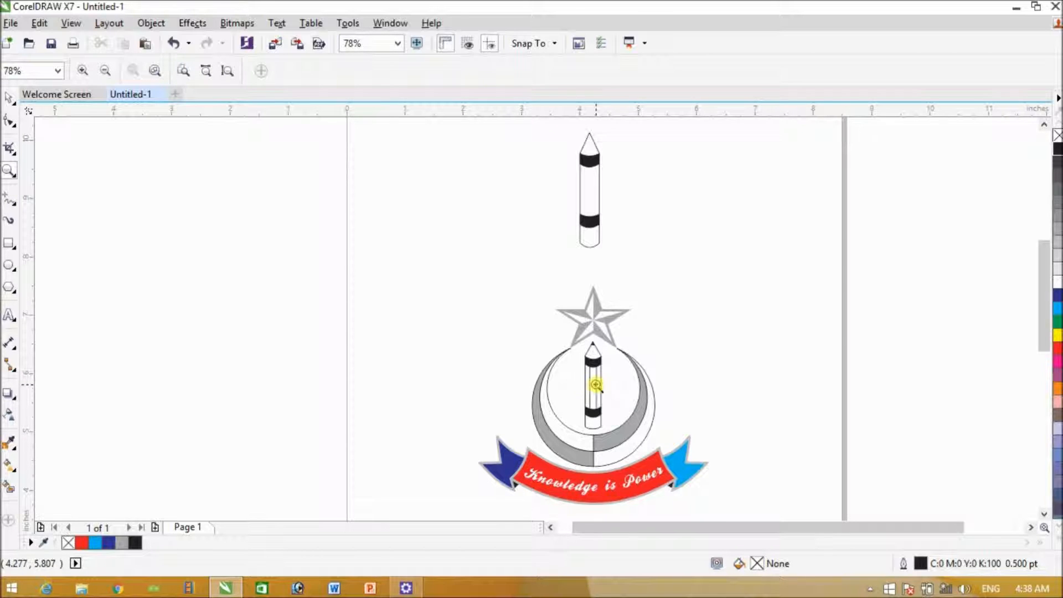
mouse_move(556, 129)
left_mouse_down()
mouse_move(636, 231)
mouse_move(648, 265)
left_mouse_up()
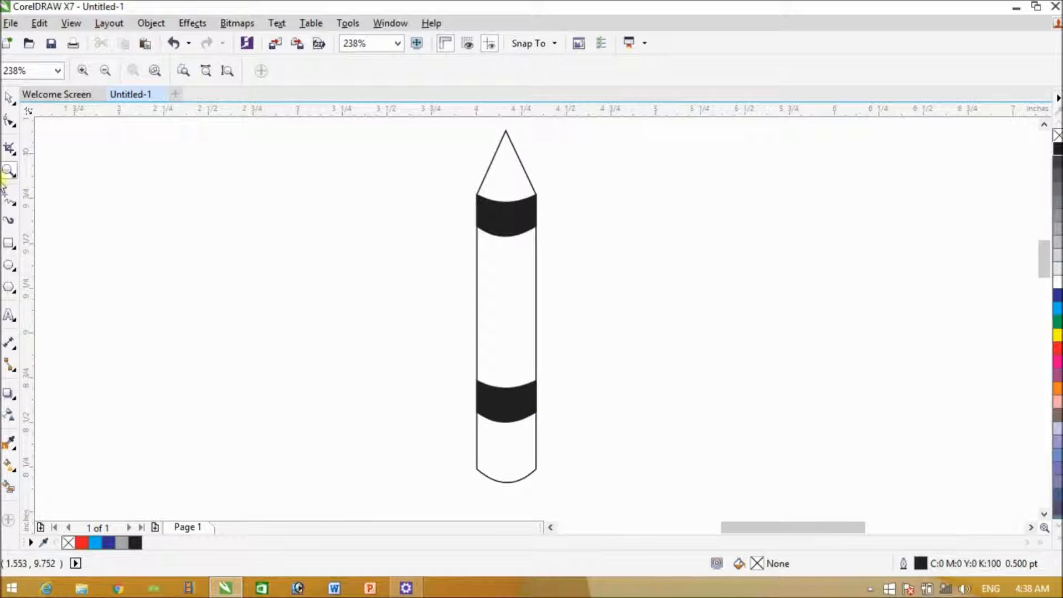
left_click(7, 196)
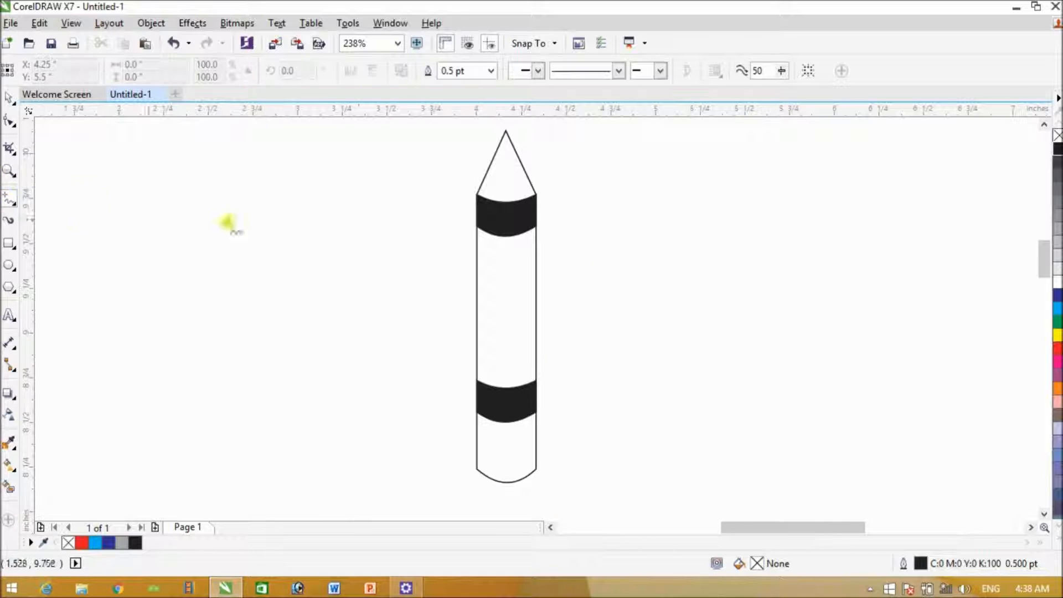
left_click(491, 235)
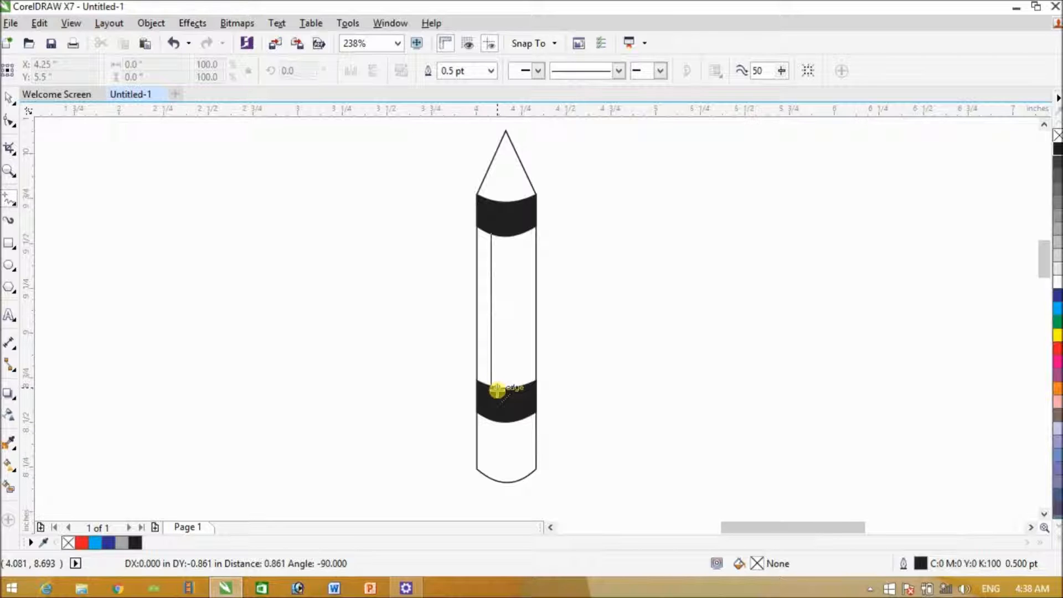
left_click(497, 390)
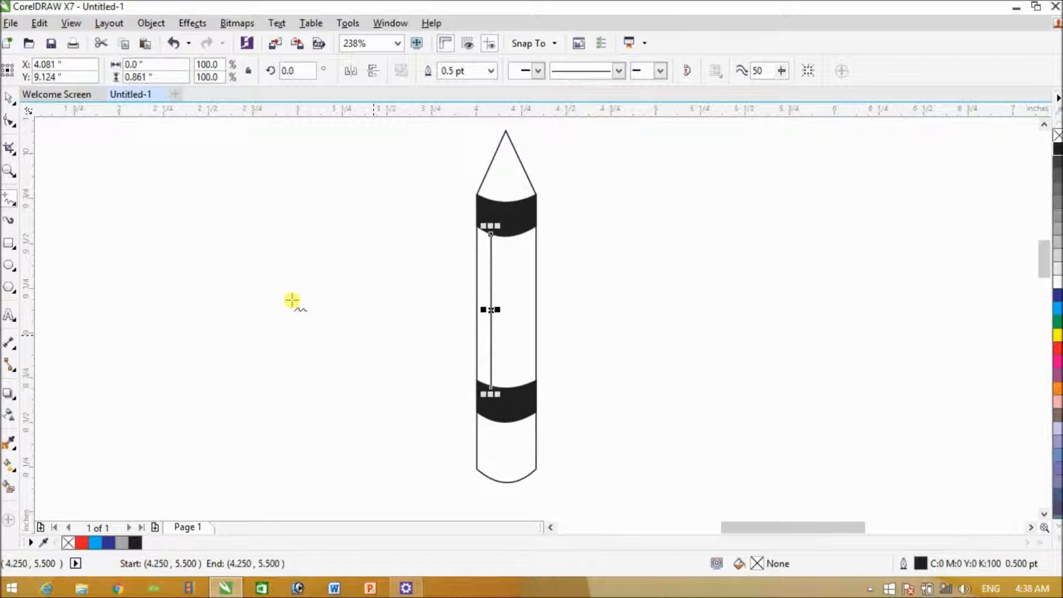
- Duplicate the vertical line about 0.16 inches to the right, keeping it between the two black bands
left_click(8, 98)
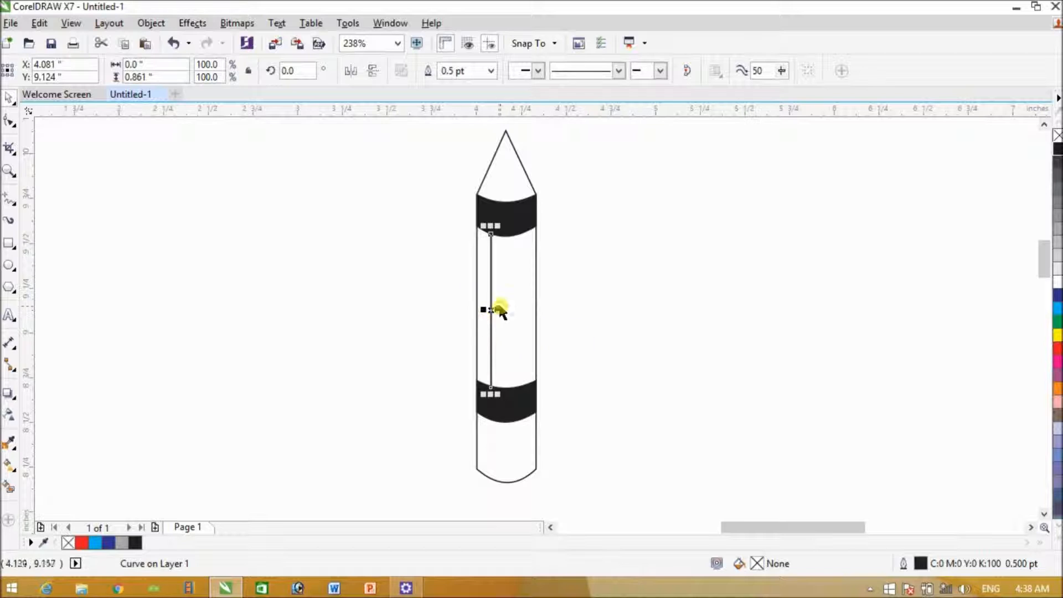
left_click_drag(491, 311, 520, 315)
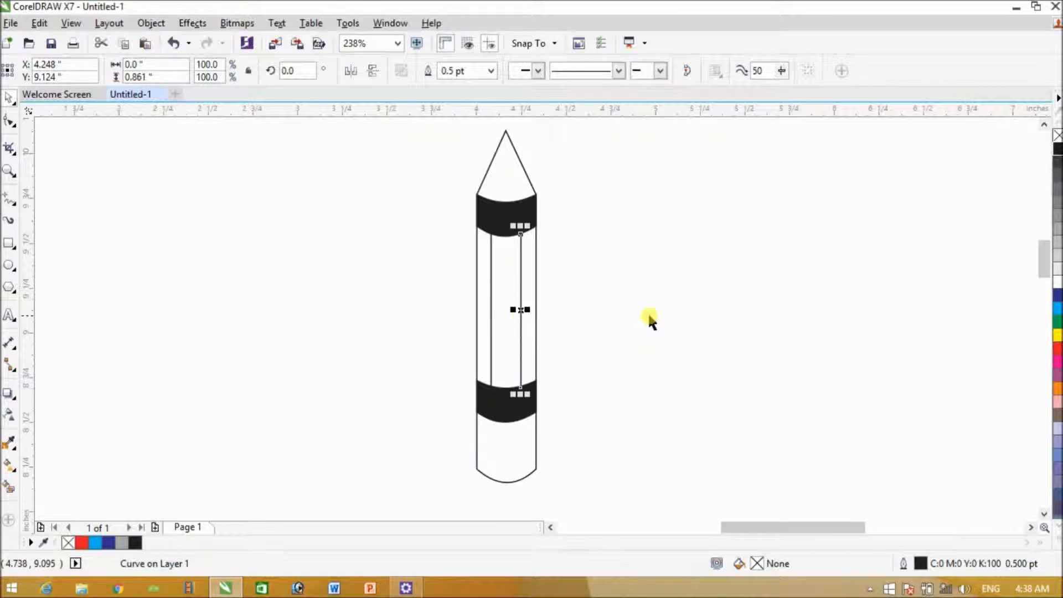
key("ctrl+Left")
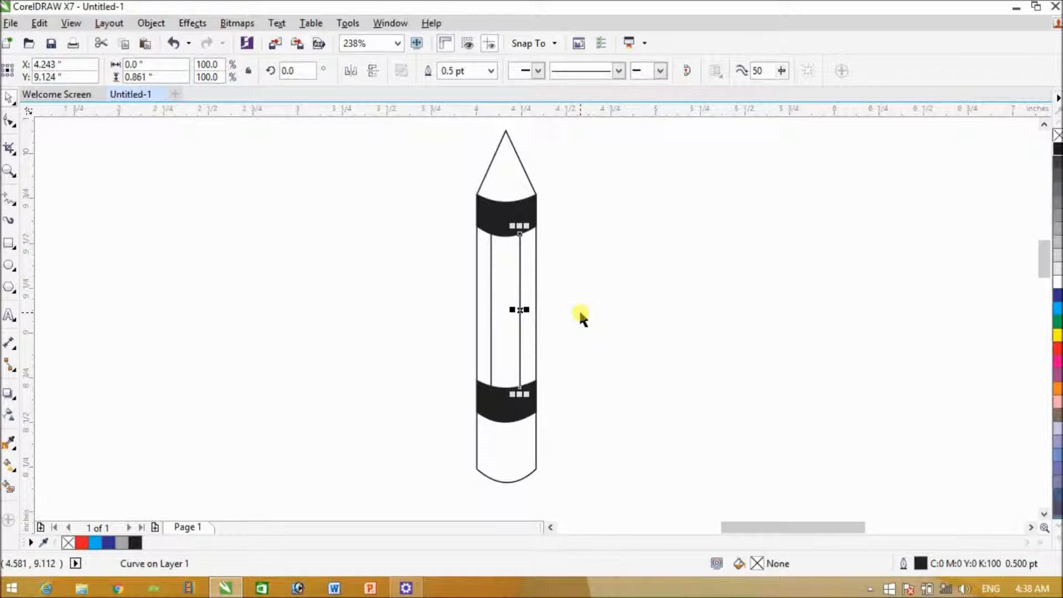
left_click(580, 313)
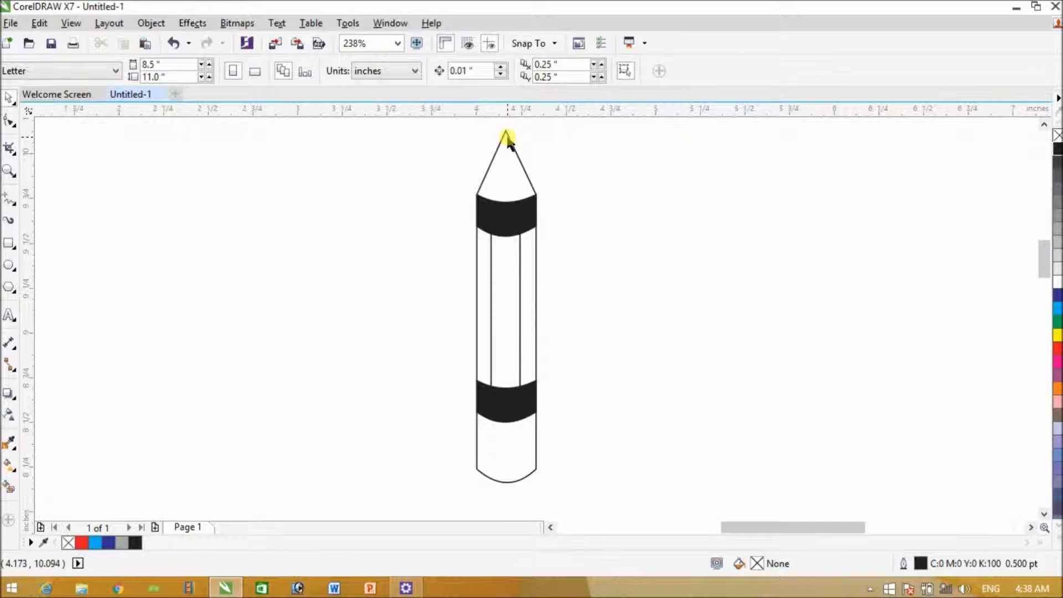
- Draw a closed triangle about 0.036 by 0.039 inches at the pencil's apex, following the edges of the tip
left_click(9, 170)
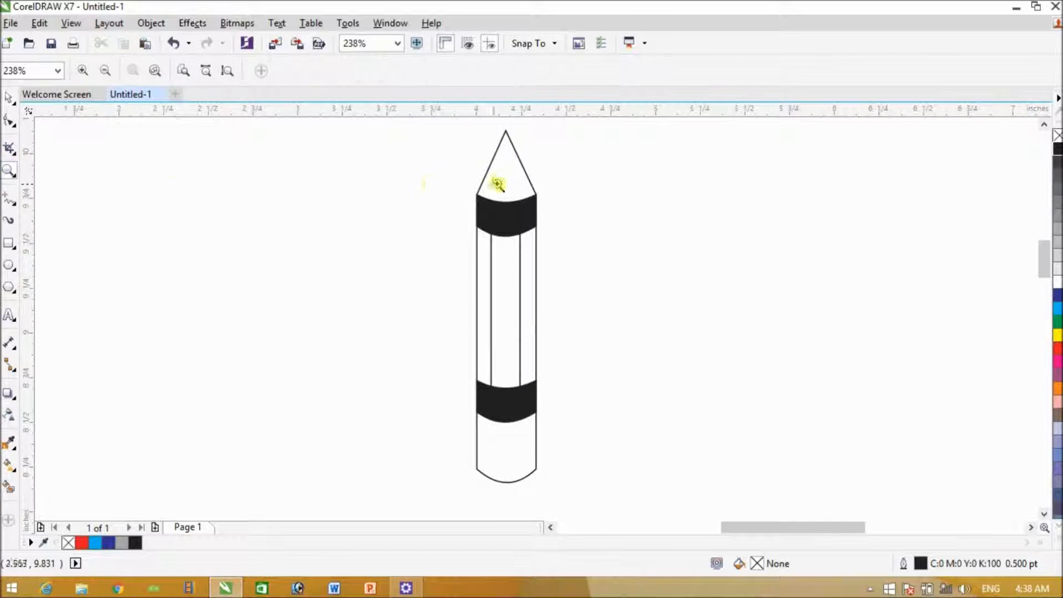
left_click_drag(455, 124, 551, 184)
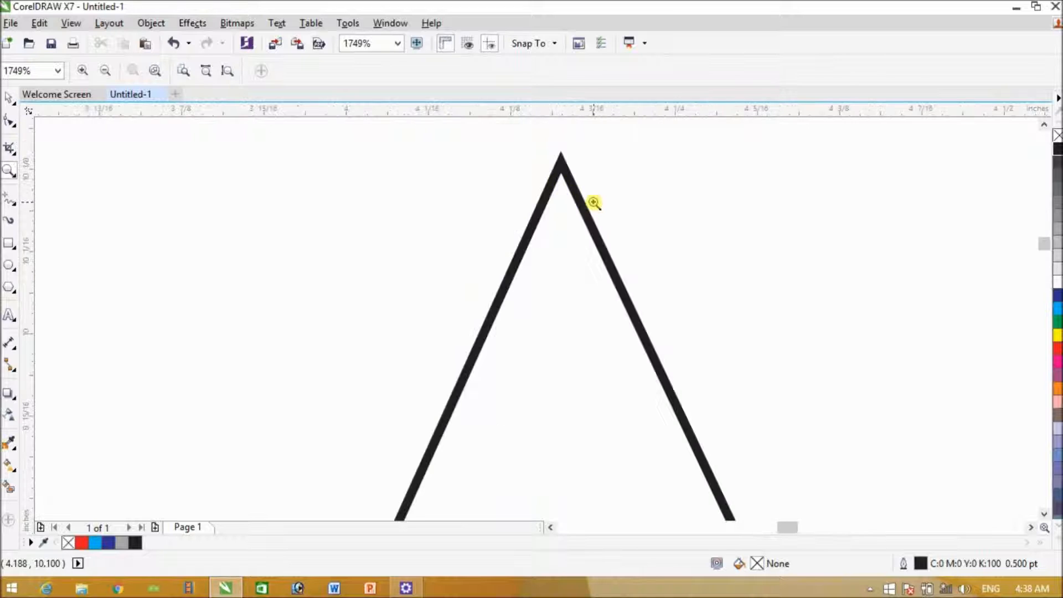
left_click(11, 205)
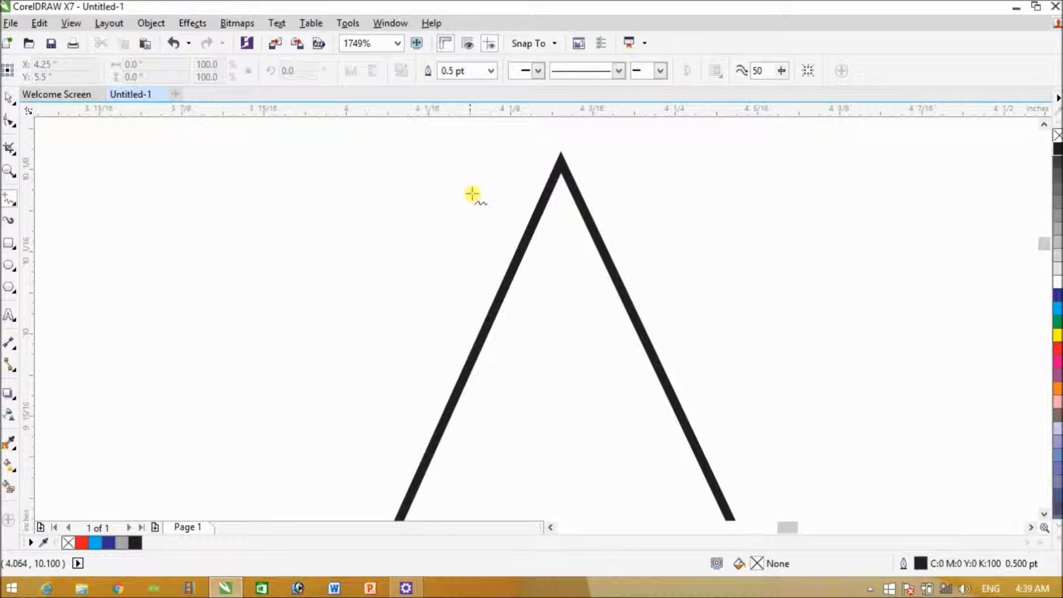
left_click(561, 163)
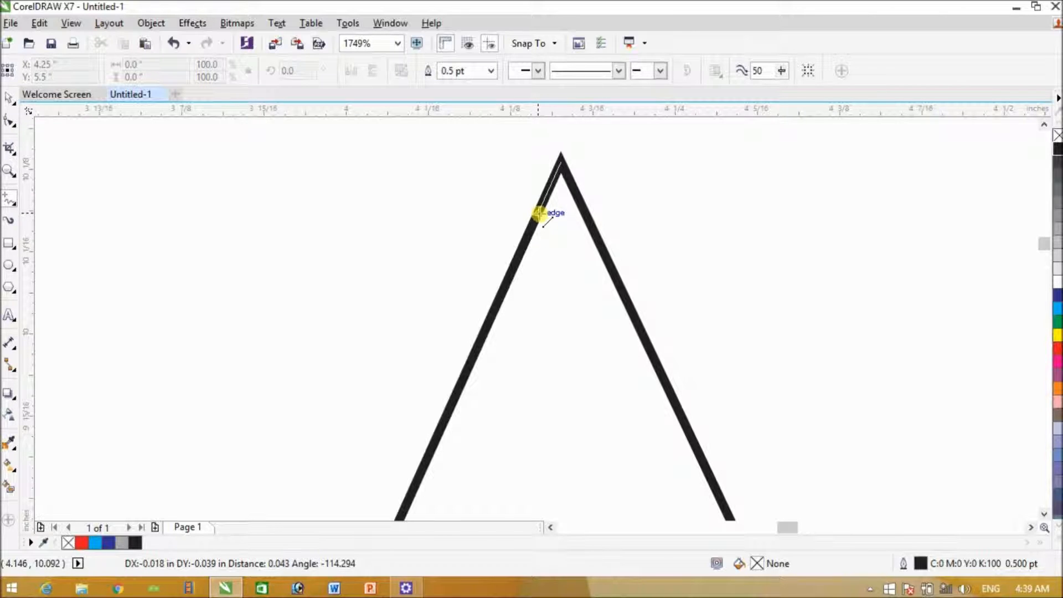
left_click(540, 214)
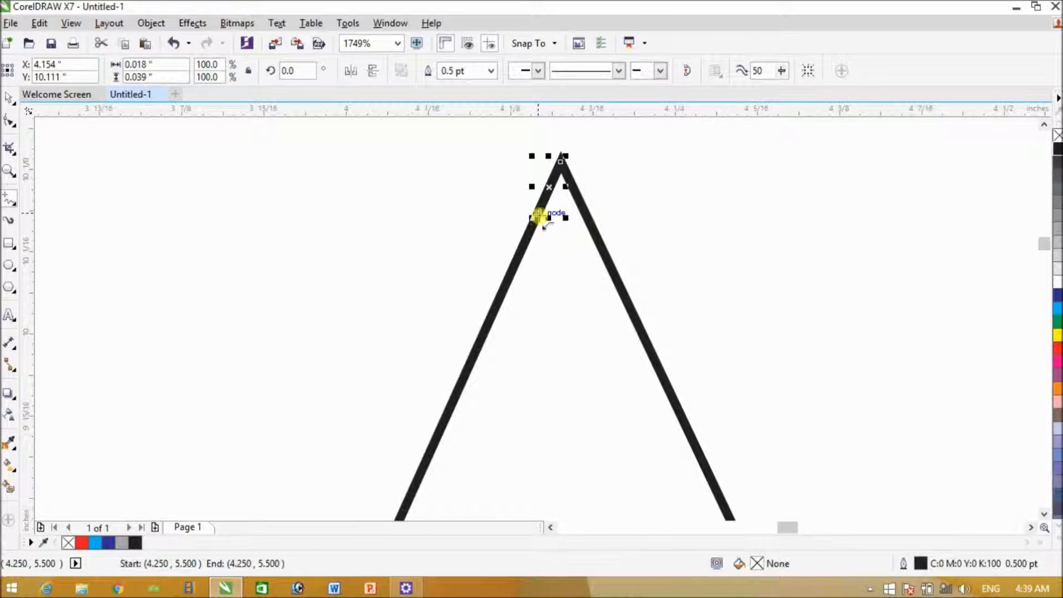
left_click(538, 213)
left_click(586, 212)
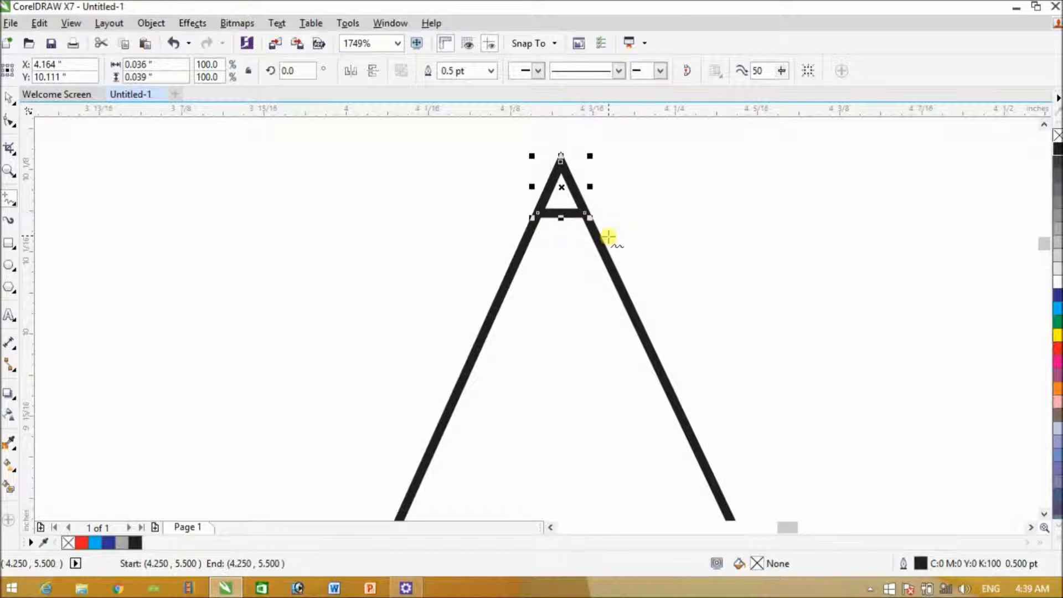
left_click(585, 213)
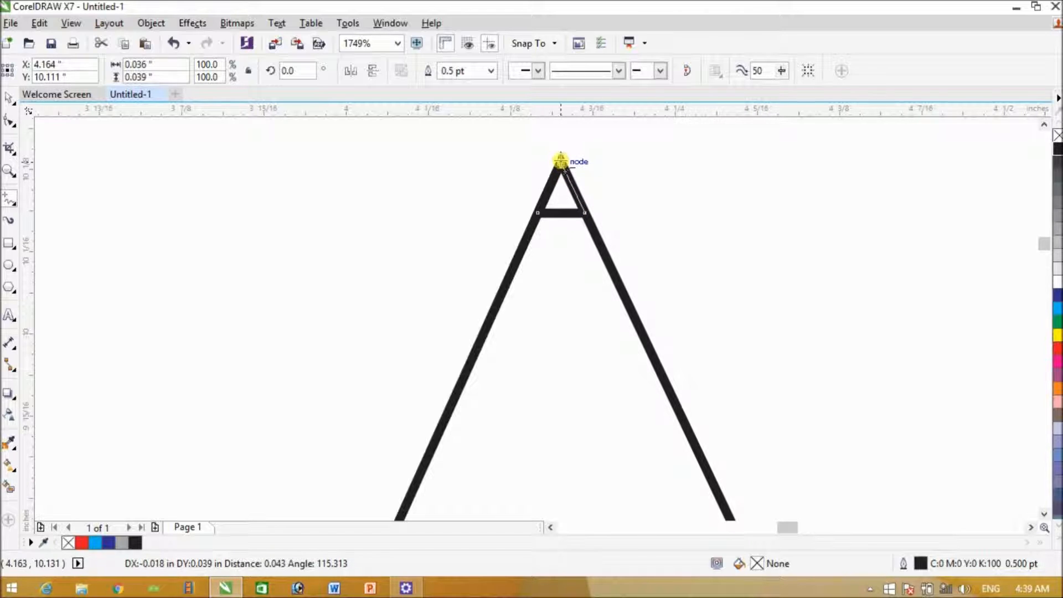
left_click(560, 161)
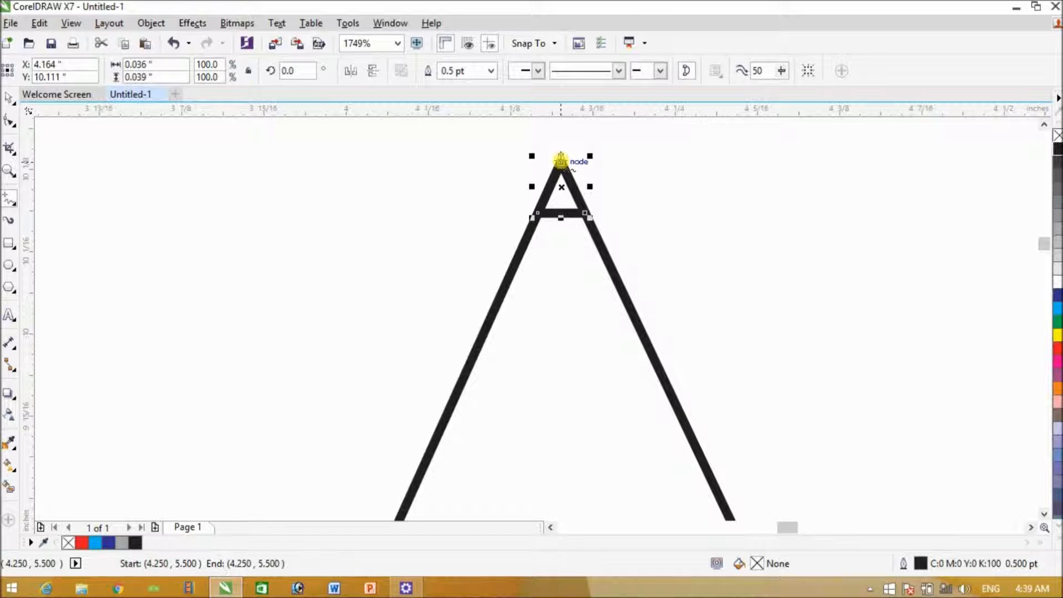
- Try moving the small triangle off the pencil tip and undo the move
left_click(9, 95)
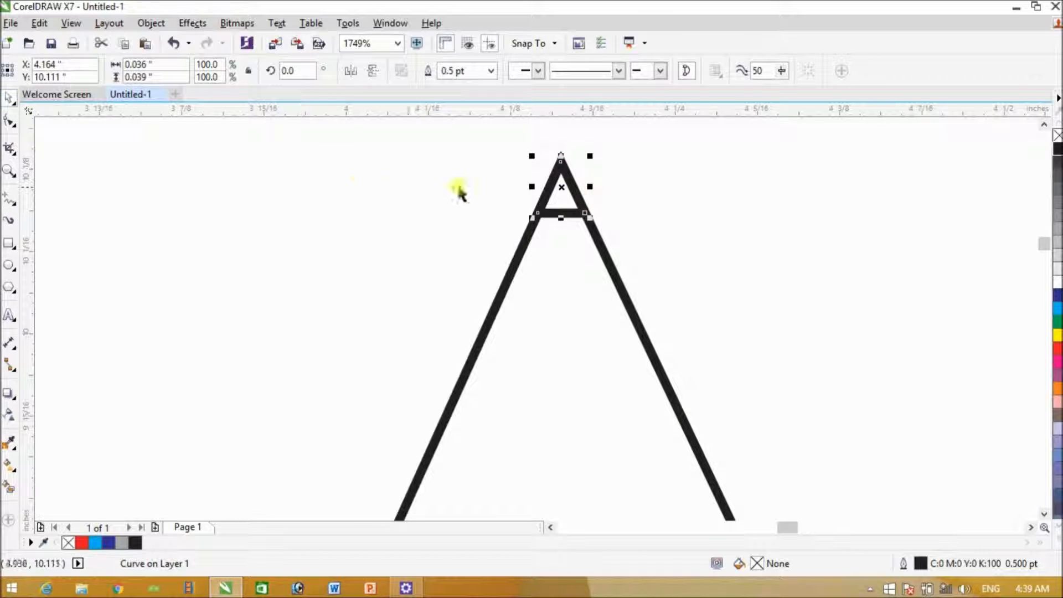
left_click(573, 204)
left_click(573, 205)
left_click_drag(570, 213, 481, 213)
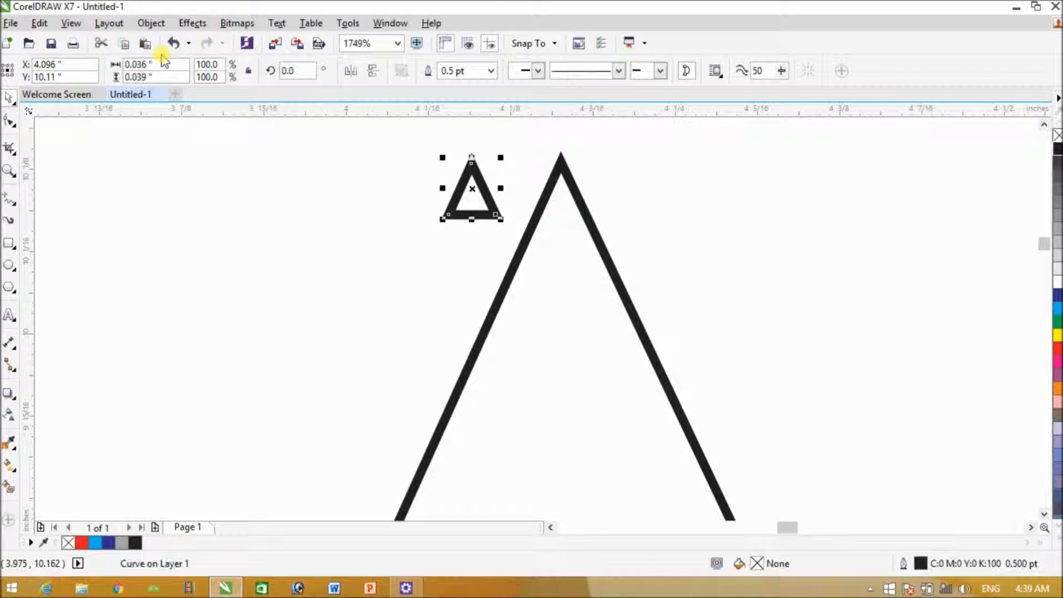
left_click(173, 42)
left_click(661, 194)
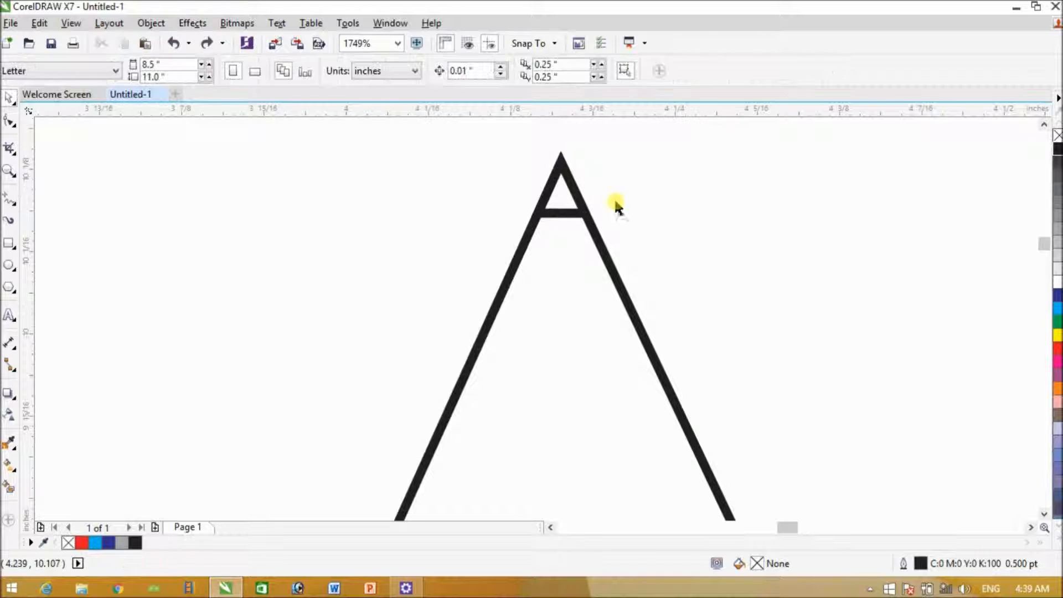
- Fill the small triangle at the pencil's apex with black
left_click(561, 212)
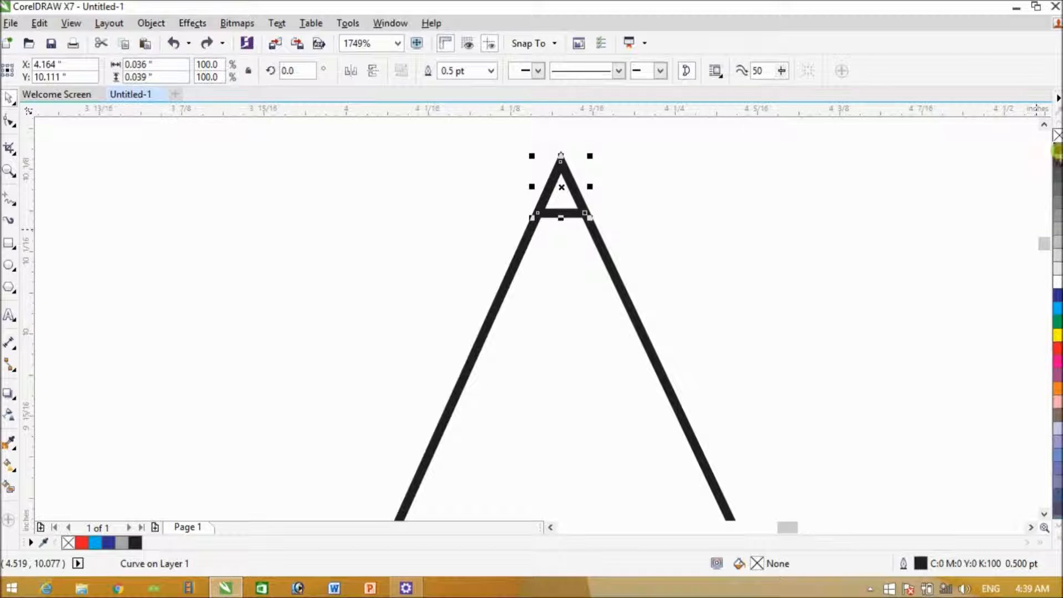
left_click(1057, 149)
left_click(817, 259)
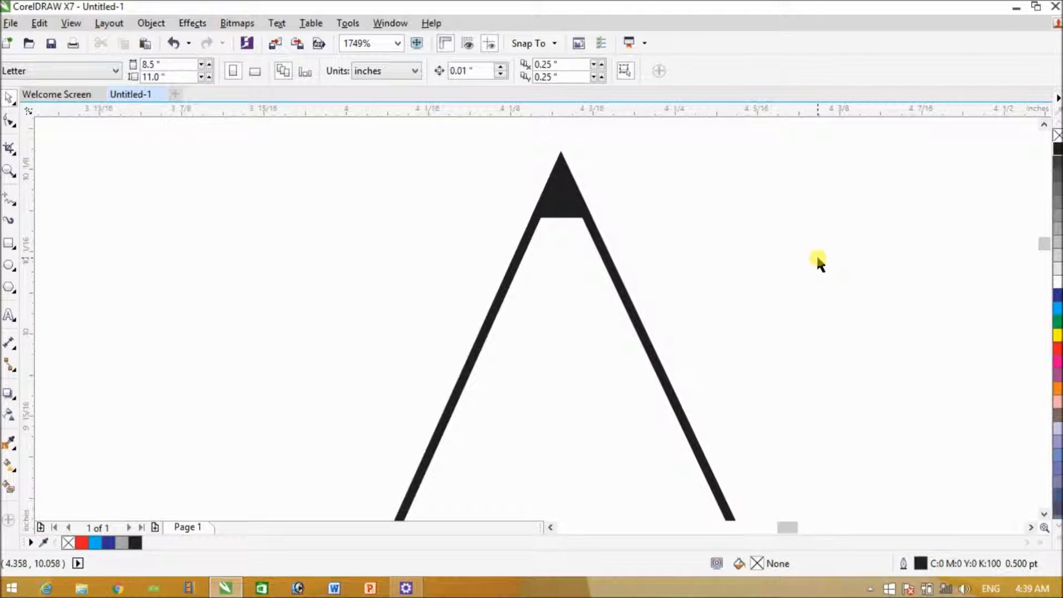
- Group the six objects of the new pencil, then scale the group to about 70% and move it up and to the left
scroll(670, 252, "down", 5)
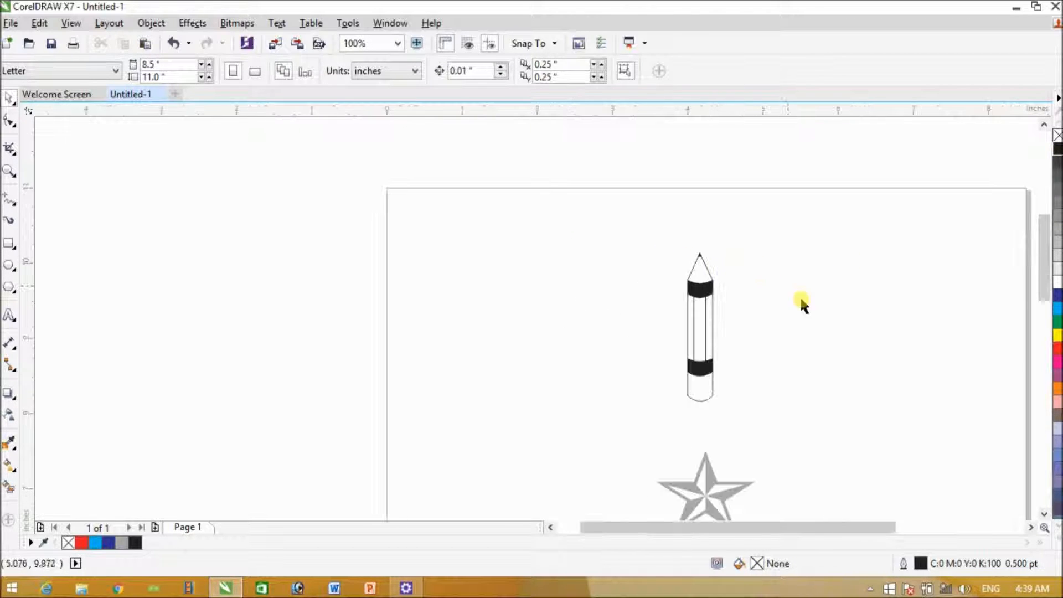
scroll(776, 321, "down", 3)
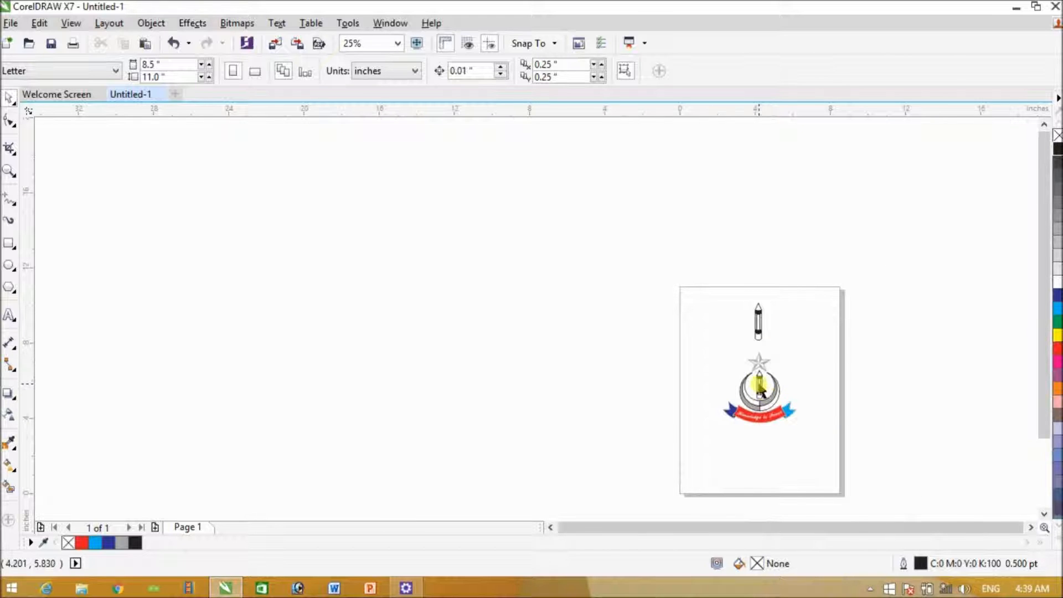
left_click(9, 170)
left_click_drag(700, 293, 819, 455)
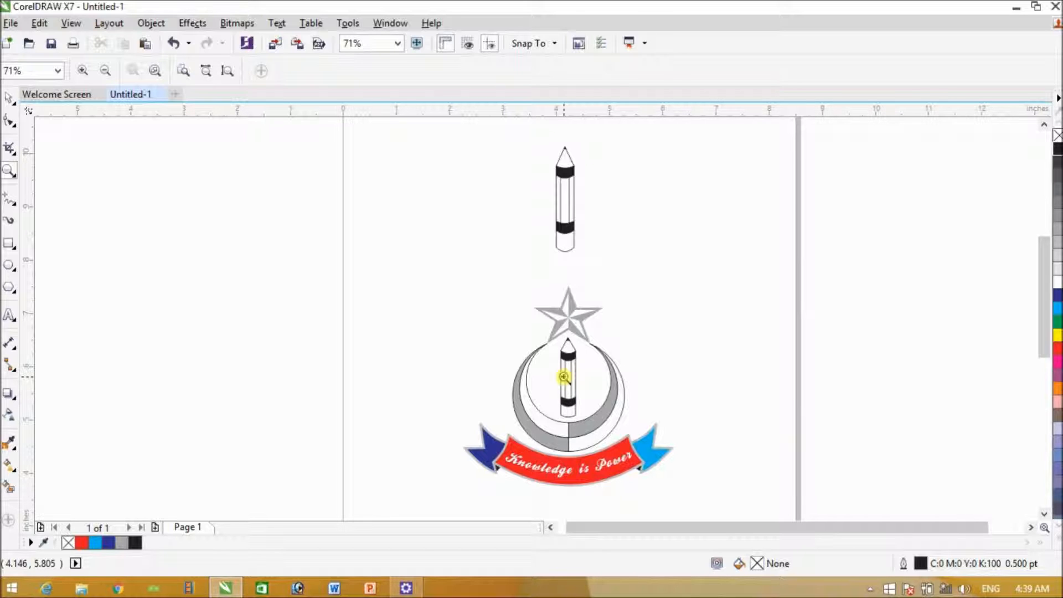
left_click(6, 99)
mouse_move(506, 136)
left_mouse_down()
mouse_move(605, 209)
mouse_move(633, 268)
left_mouse_up()
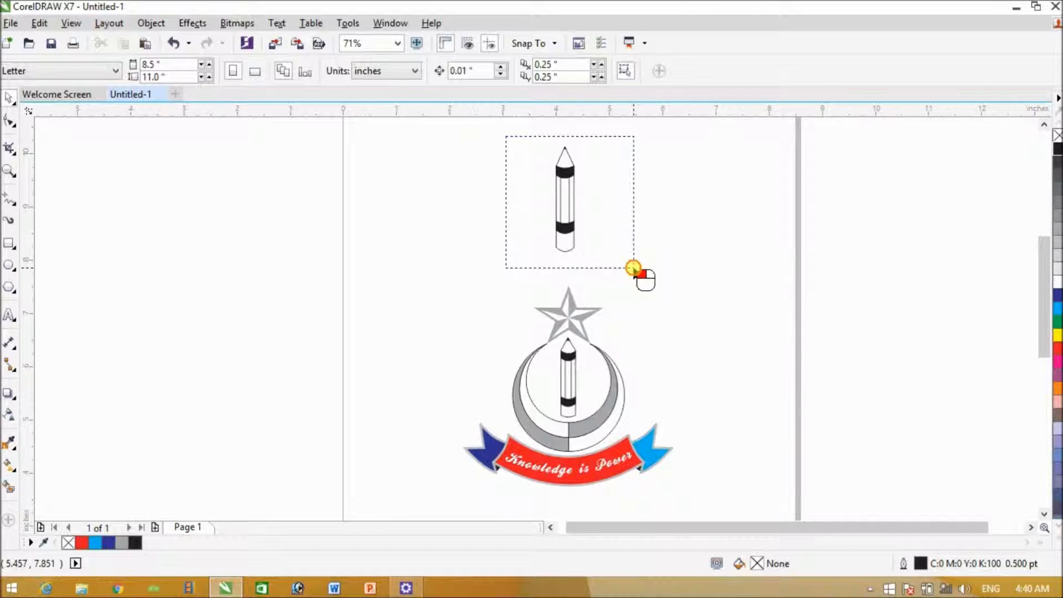
left_click_drag(634, 268, 634, 269)
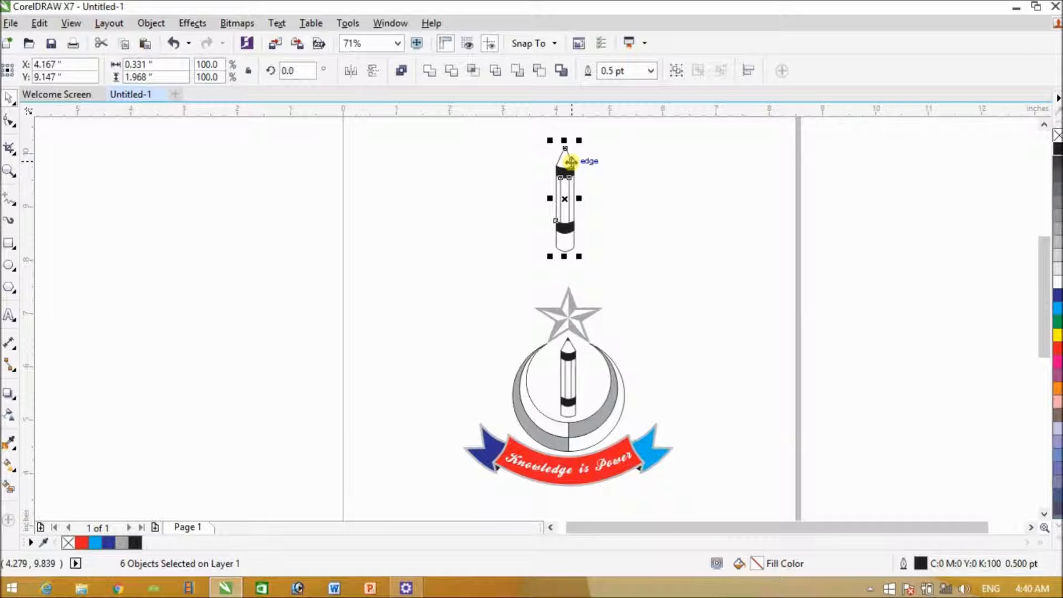
key("ctrl+g")
left_click(640, 224)
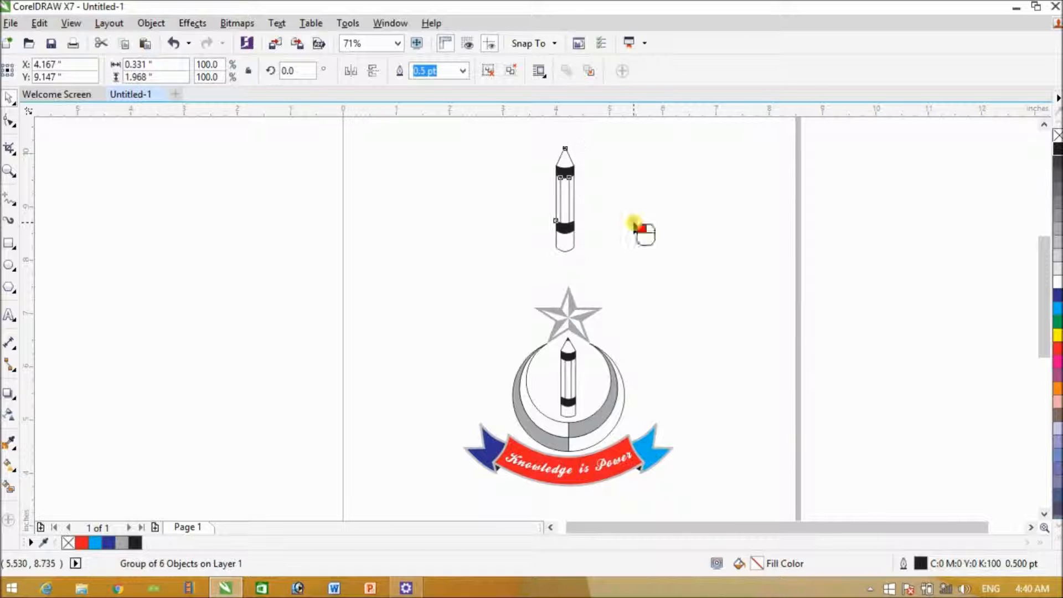
mouse_move(571, 177)
left_mouse_down()
mouse_move(517, 176)
mouse_move(618, 181)
mouse_move(496, 166)
mouse_move(600, 171)
mouse_move(534, 157)
mouse_move(537, 177)
mouse_move(548, 166)
mouse_move(532, 206)
mouse_move(554, 185)
mouse_move(526, 214)
mouse_move(514, 180)
mouse_move(524, 144)
left_mouse_up()
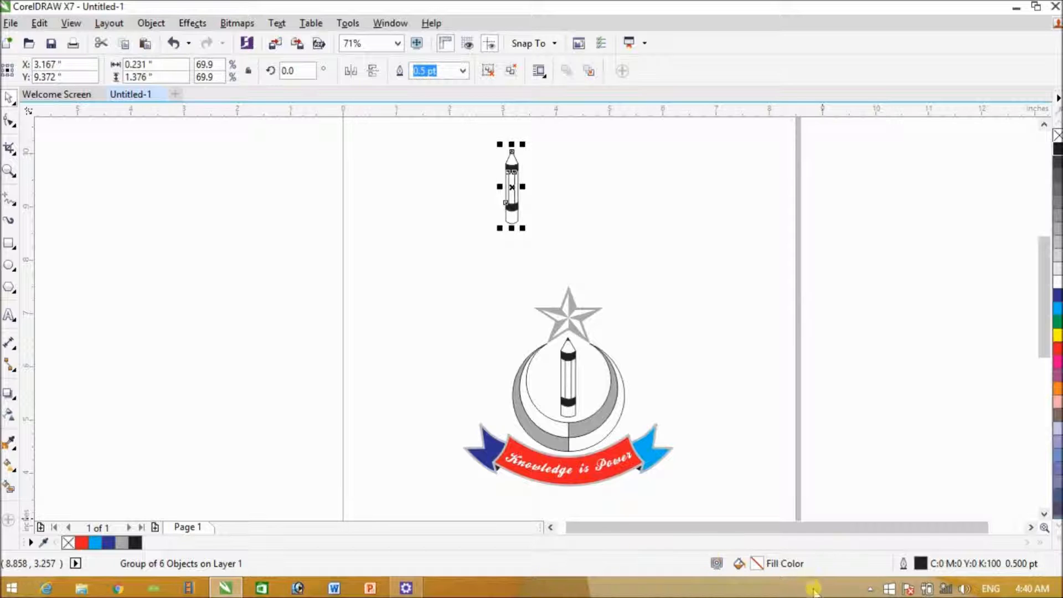
left_click(870, 589)
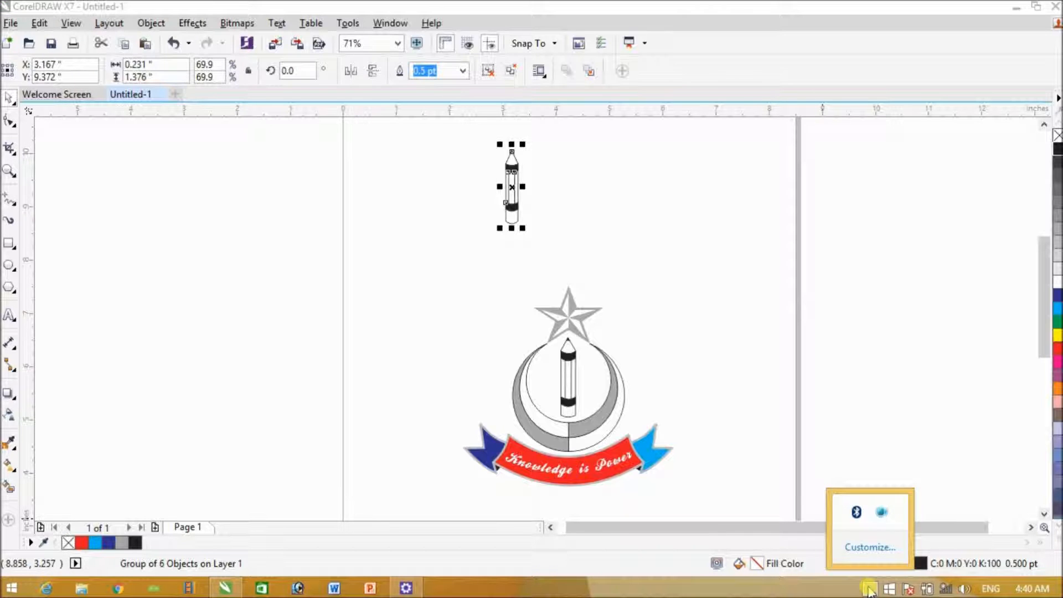
left_click(881, 512)
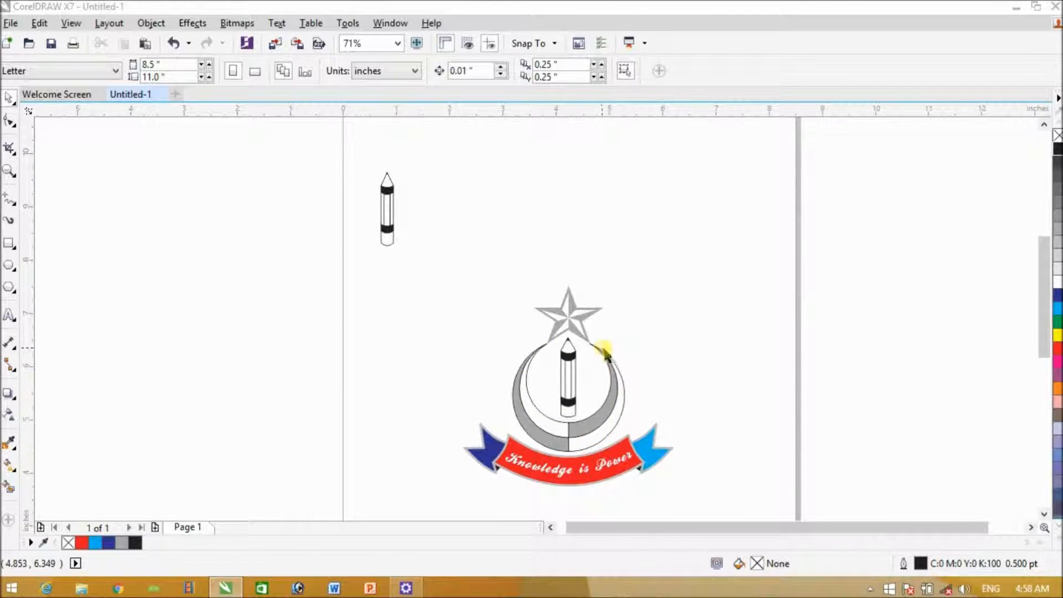
- Draw a circle about 1.69 inches in diameter in the empty area above the emblem's star
left_click(9, 267)
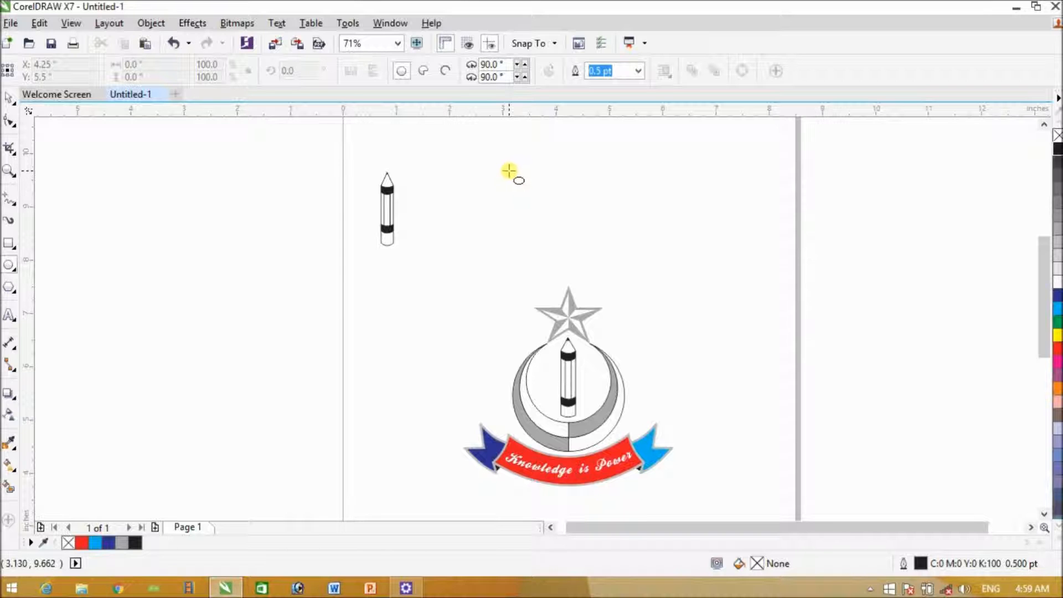
left_click_drag(508, 171, 593, 262)
left_click(8, 101)
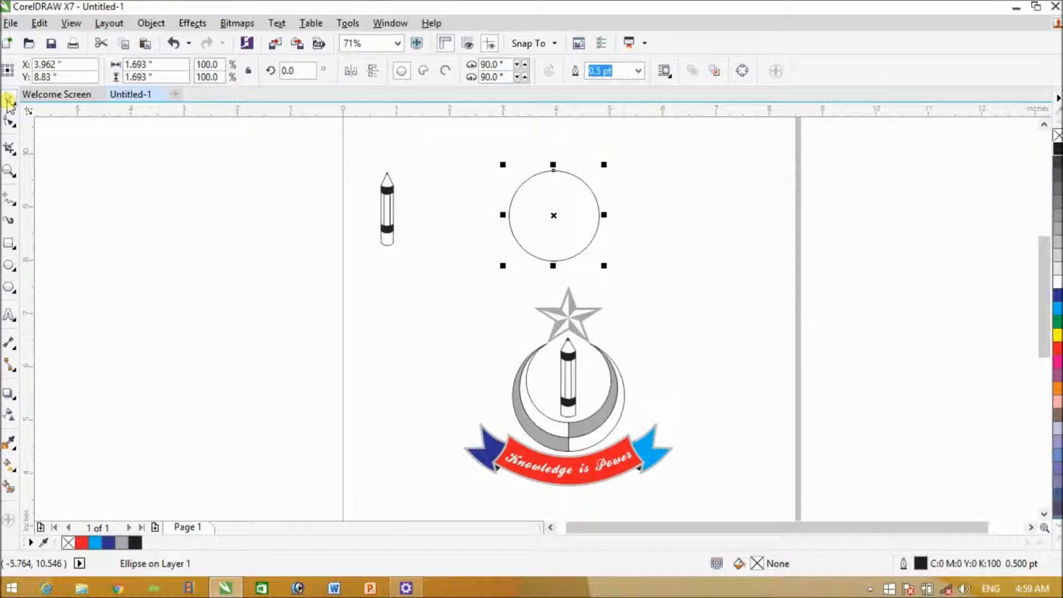
left_click(691, 257)
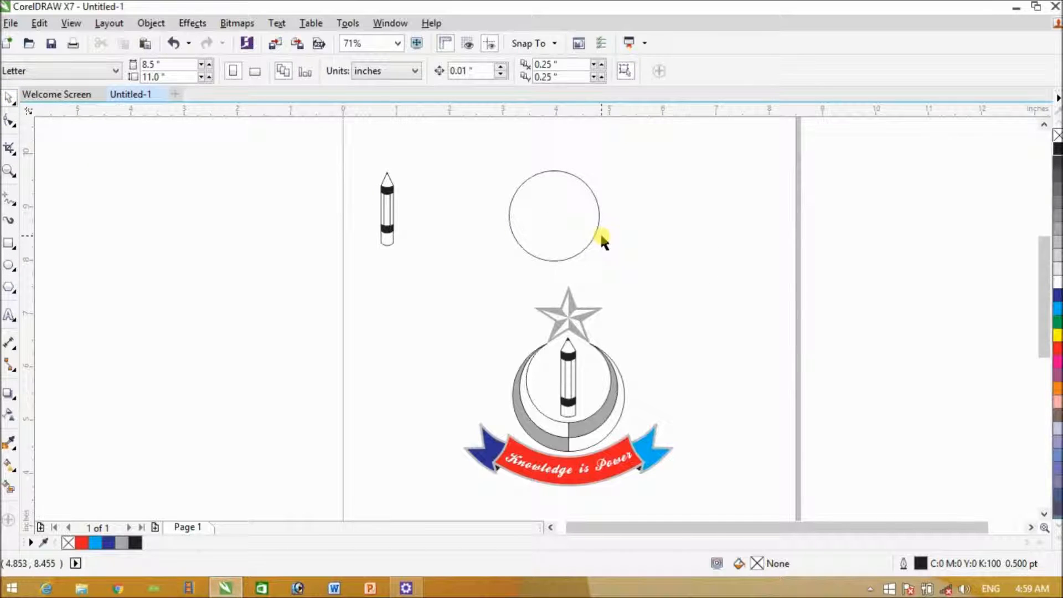
- Duplicate the circle straight upward by about 0.53 inches so that the two circles overlap
left_click(591, 236)
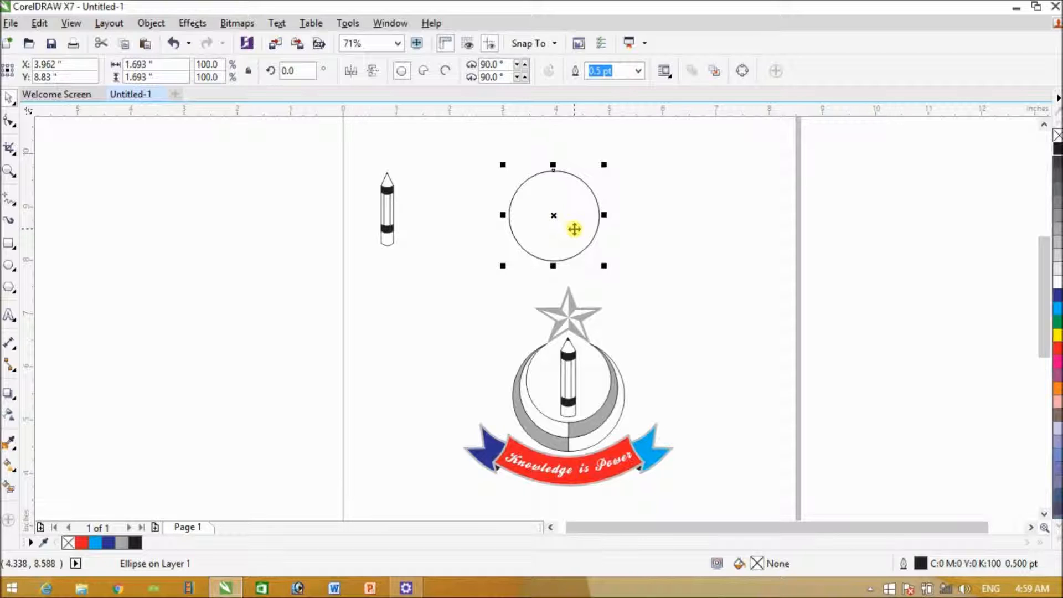
left_click(574, 228)
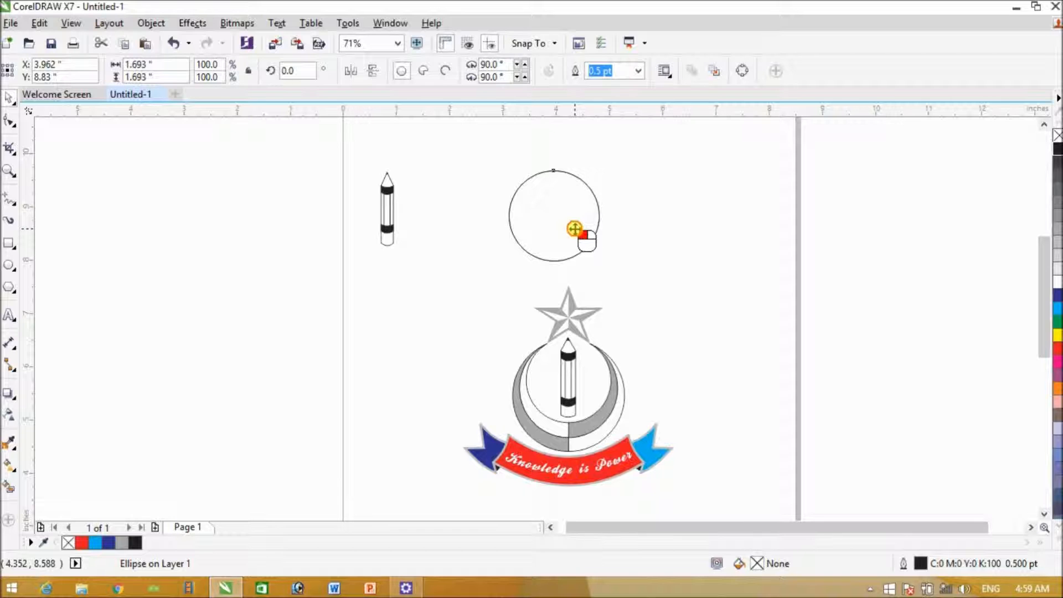
left_click(574, 229)
left_click_drag(575, 229, 579, 206)
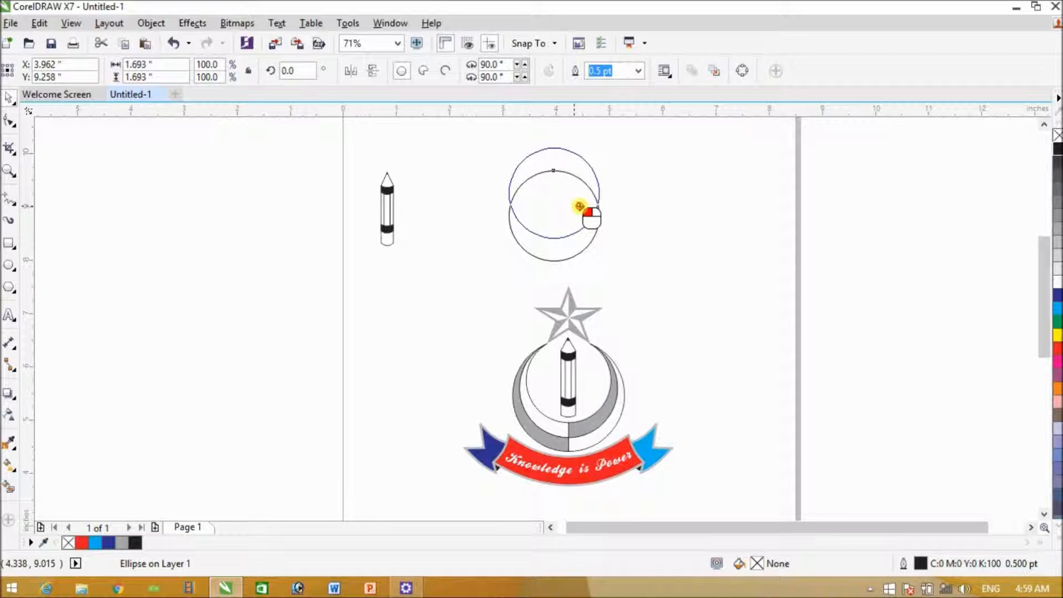
left_click(579, 206)
left_click_drag(579, 206, 579, 204)
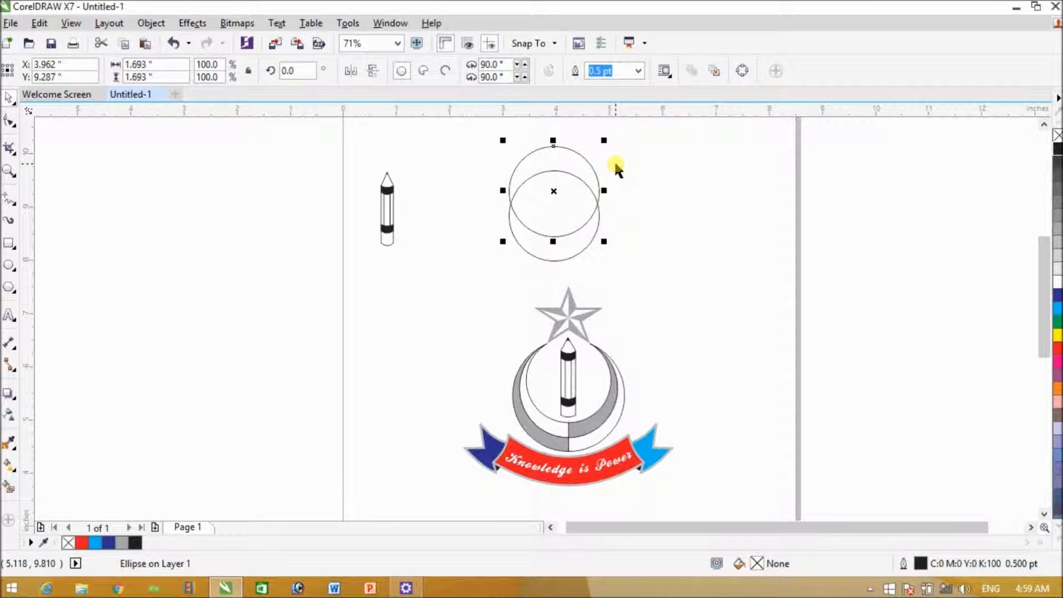
left_click_drag(567, 198, 566, 193)
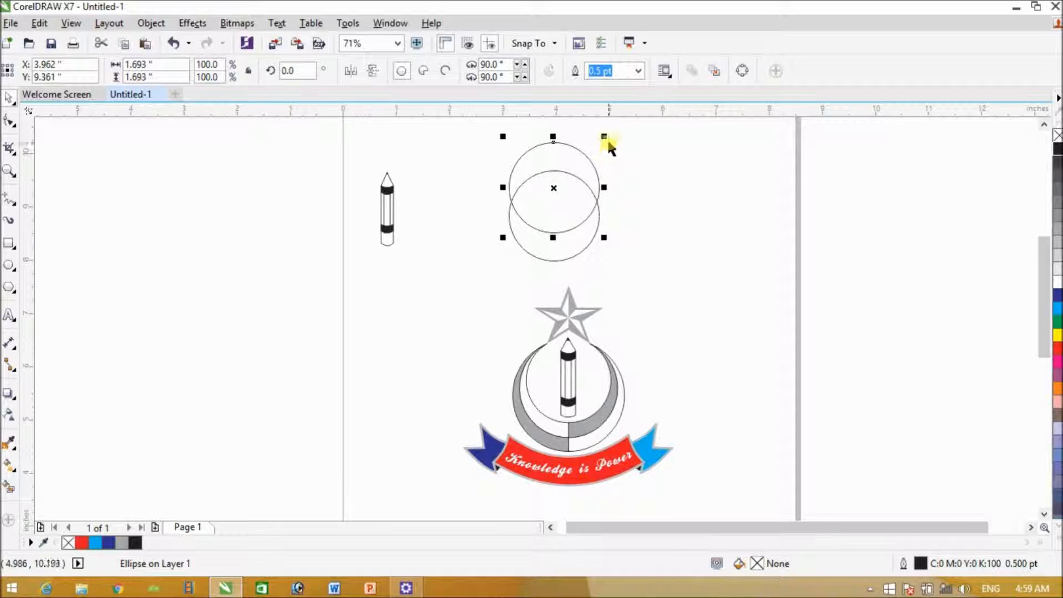
left_click(625, 178)
- Shrink the upper circle around its centre to about 1.25 inches in diameter and lower it by about 0.18 inches
left_click(588, 159)
left_click_drag(601, 136, 600, 148)
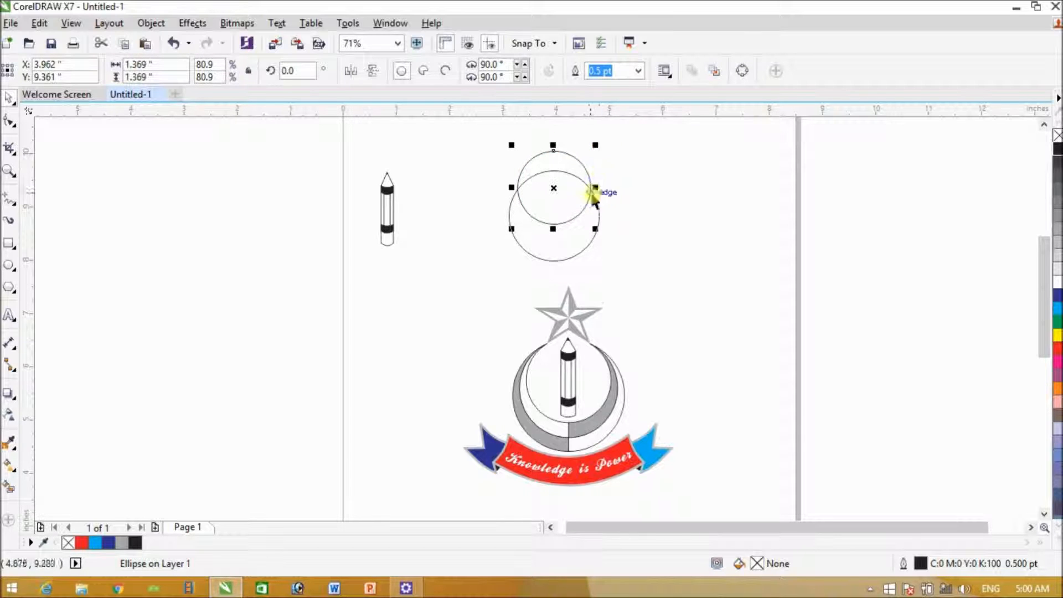
left_click_drag(571, 204, 571, 212)
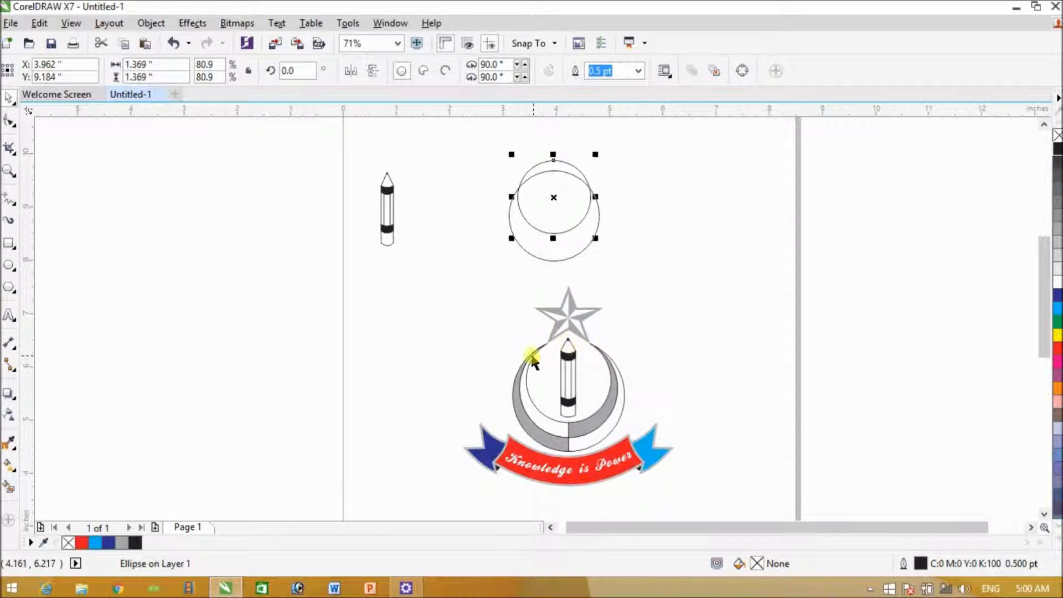
left_click(598, 151)
left_click_drag(598, 151, 594, 154)
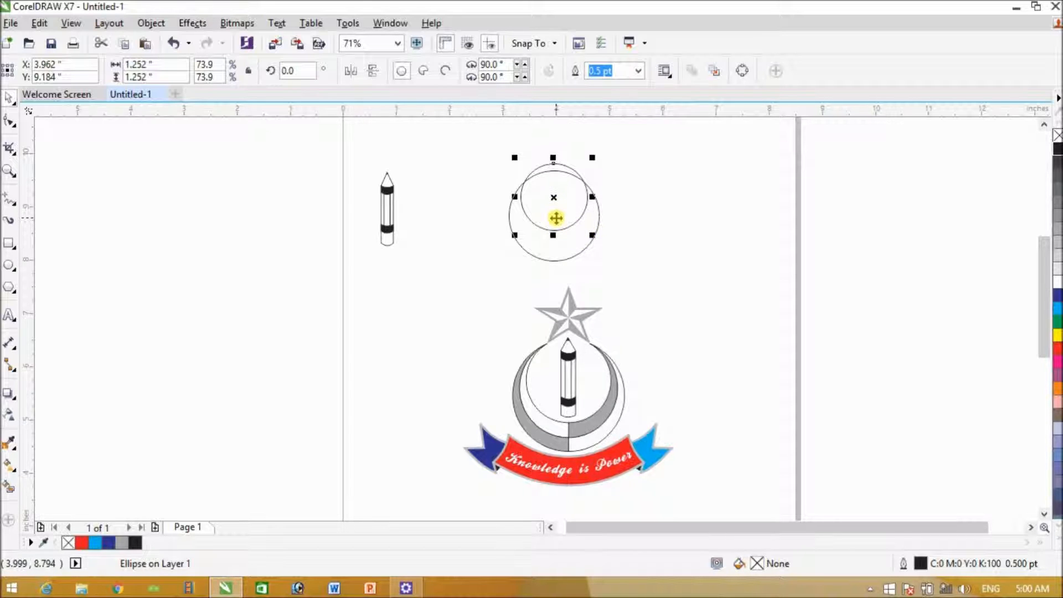
- Lower the smaller circle about 0.1 inches so its top lies just above the larger circle's top edge
left_click_drag(556, 217, 555, 219)
key("ctrl+Down")
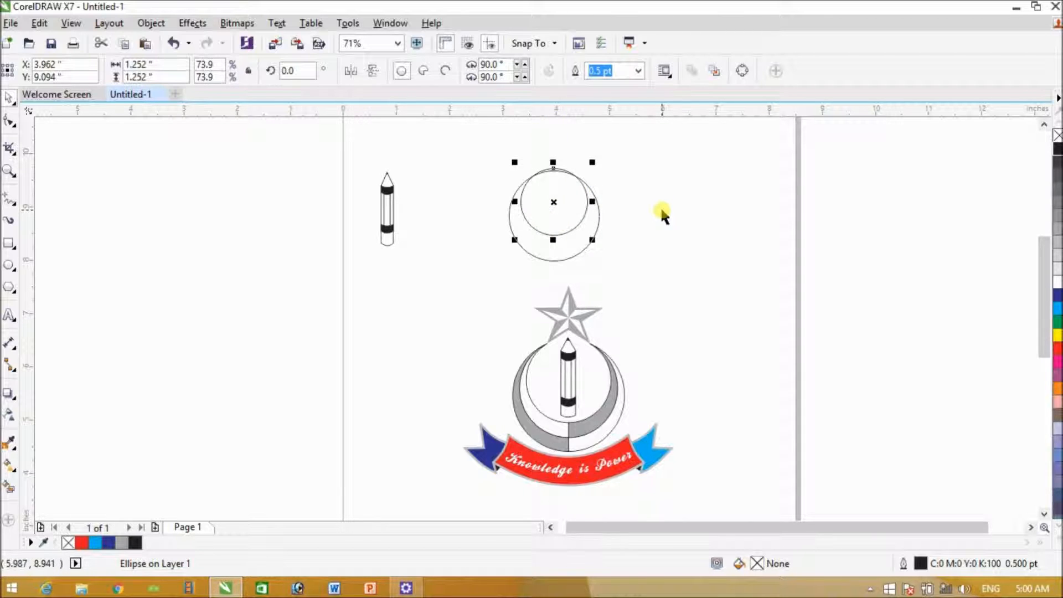
key("ctrl+Down")
left_click(662, 211)
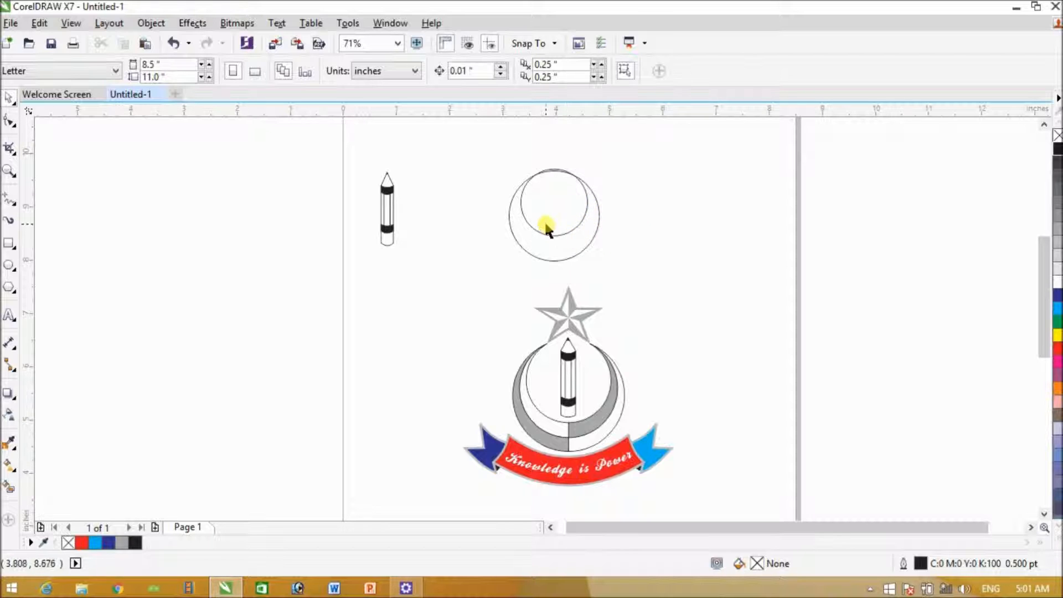
- Trim the large circle with the smaller one and move the smaller circle about 2.66 inches to the right
left_click_drag(478, 143, 645, 275)
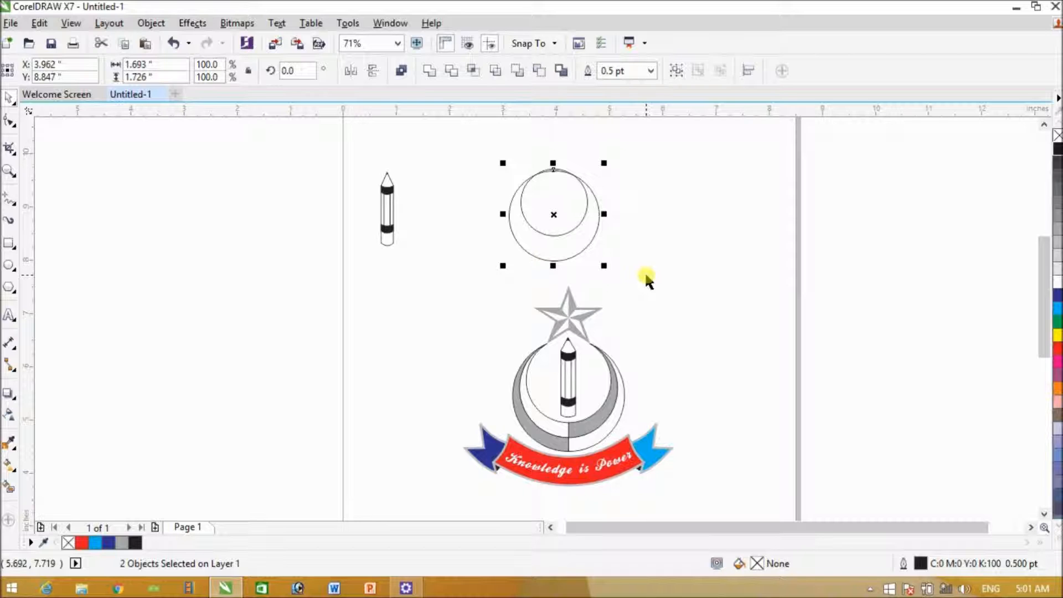
left_click(149, 24)
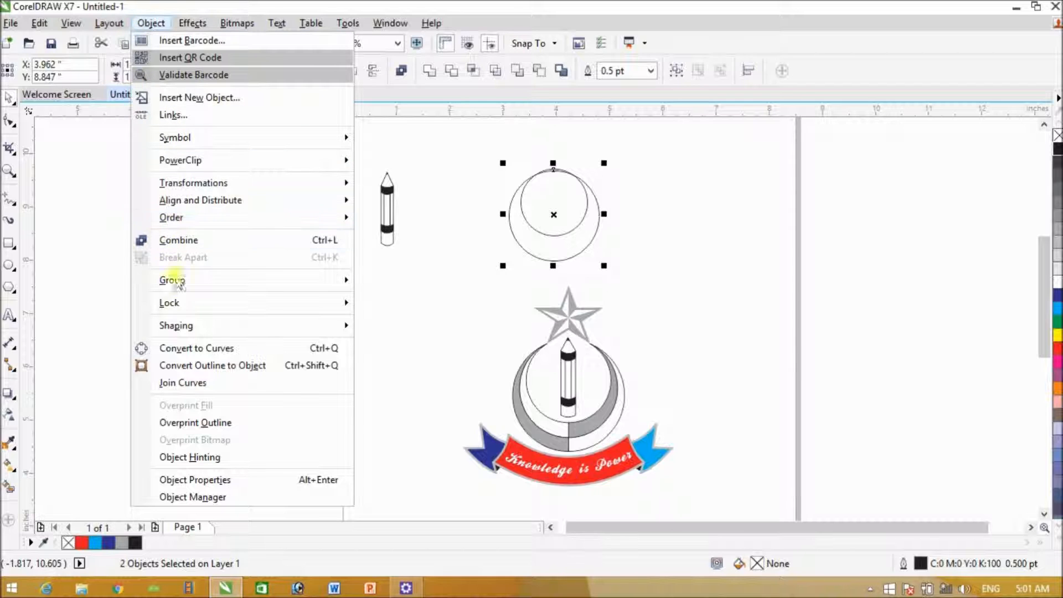
mouse_move(194, 332)
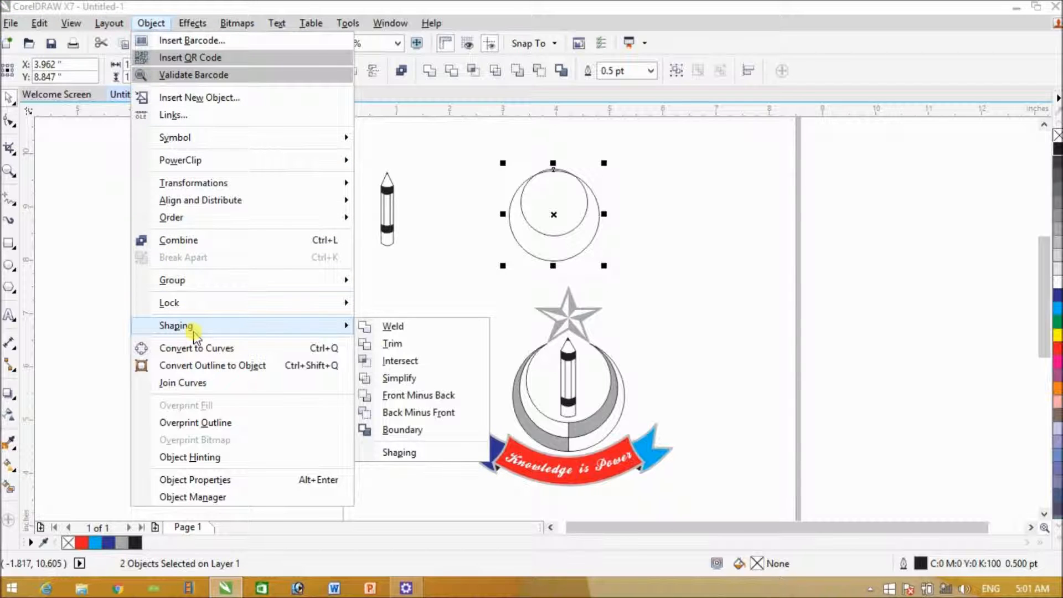
left_click(394, 344)
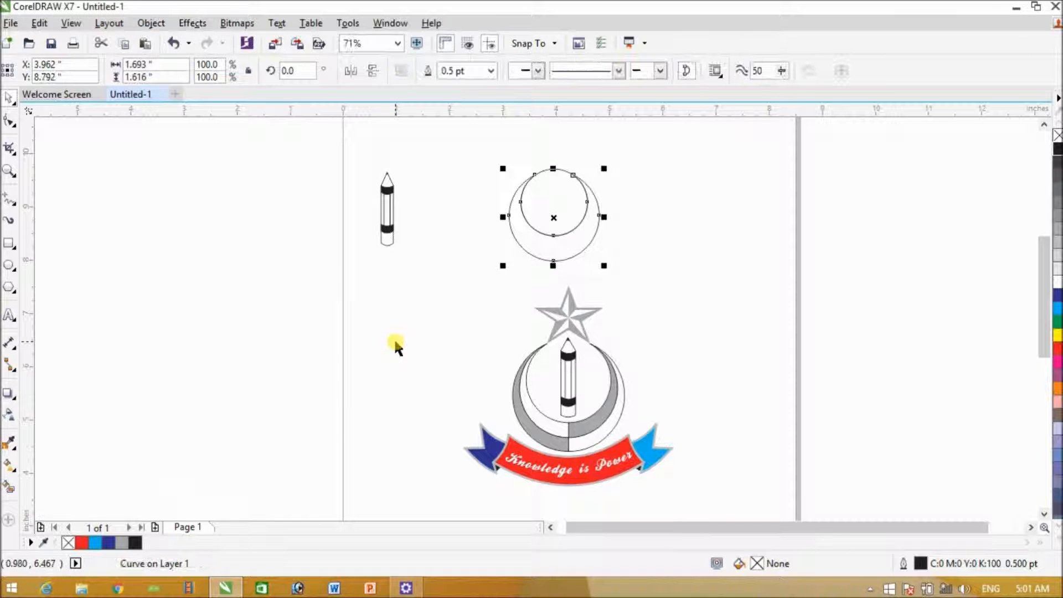
left_click(645, 227)
left_click_drag(566, 172, 707, 170)
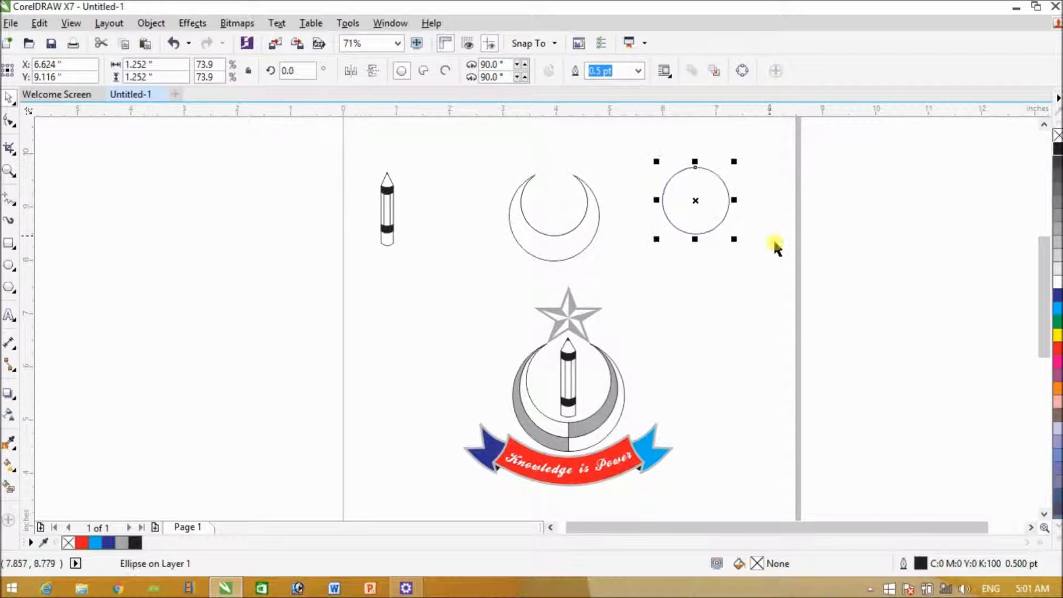
- Undo the small circle's move and the trim of the large circle
key("ctrl+z")
key("ctrl+z")
left_click(675, 253)
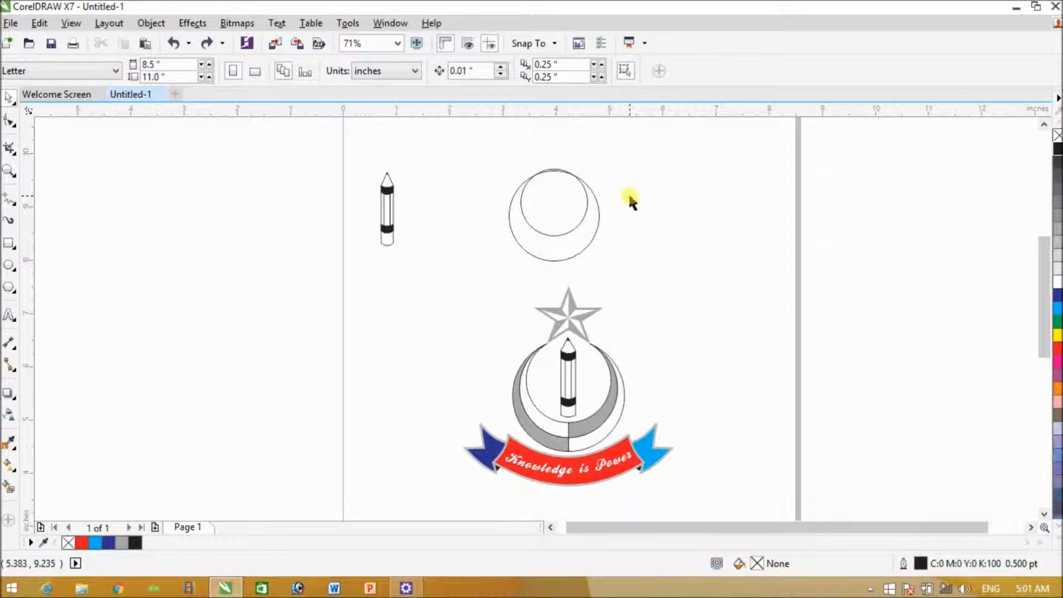
- Select both overlapping circles and trim the larger one with the smaller one to form a crescent
left_click_drag(464, 146, 641, 277)
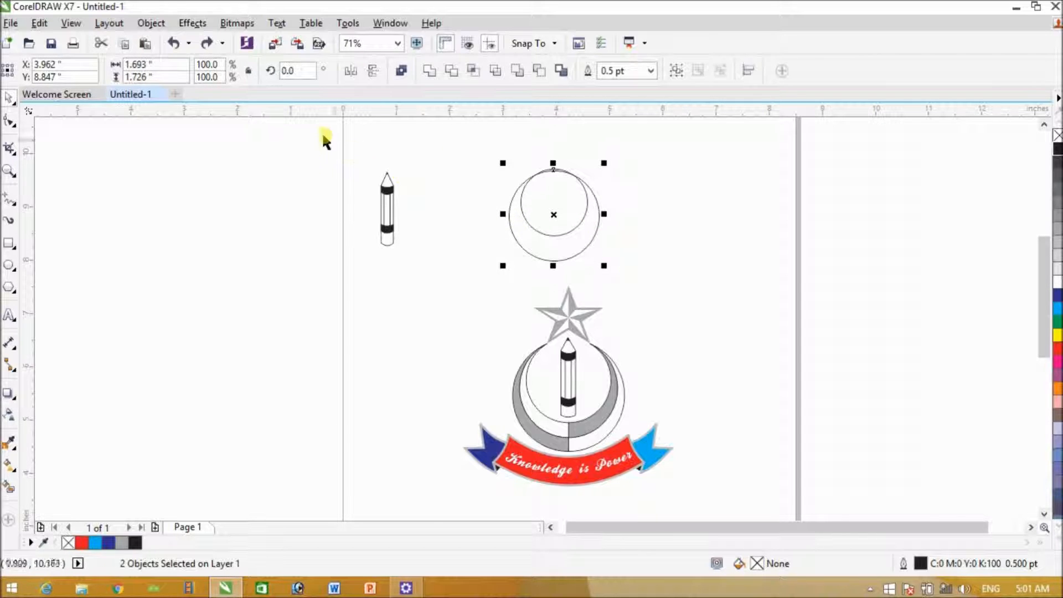
left_click(151, 23)
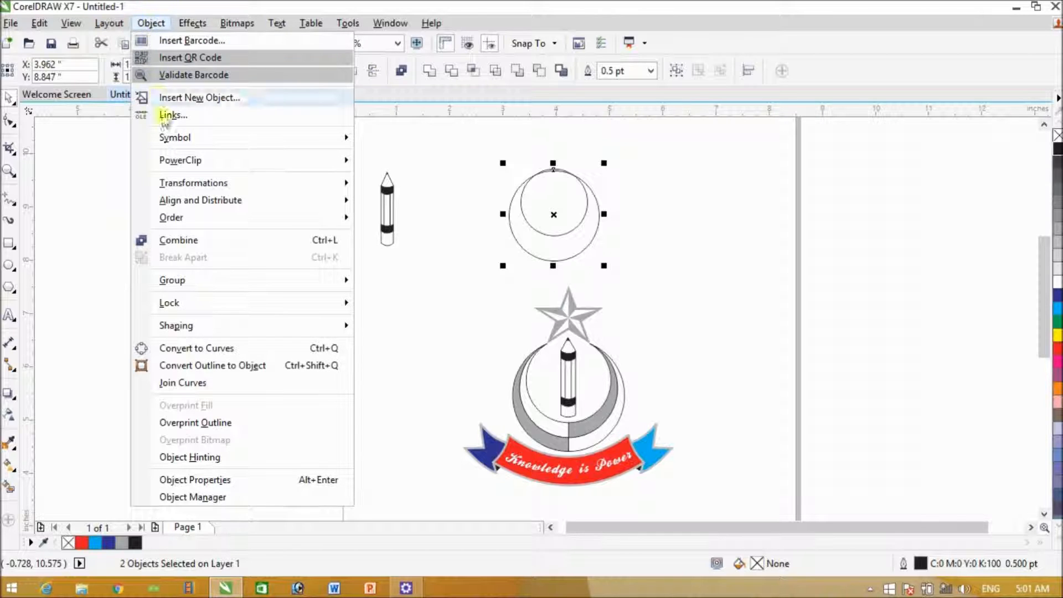
mouse_move(212, 334)
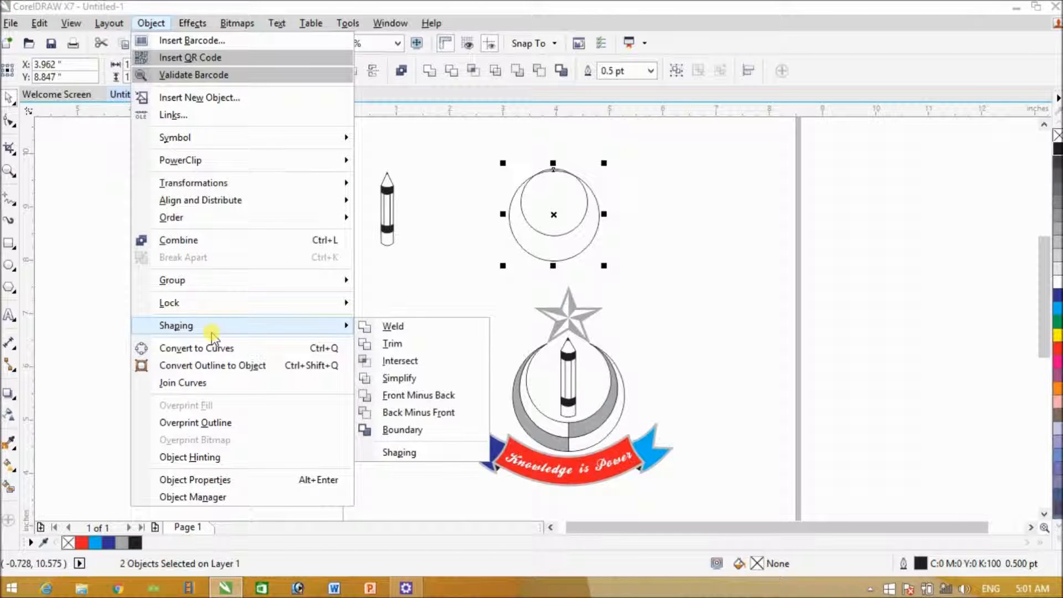
left_click(393, 344)
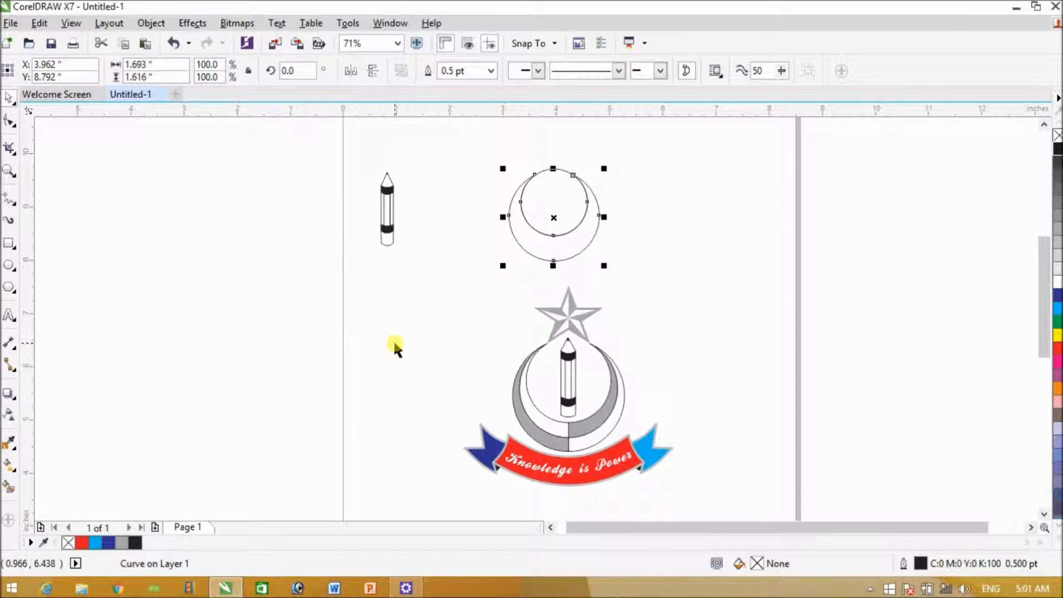
- Undo the last trim on the two overlapping circles
left_click(708, 262)
key("ctrl+z")
left_click(706, 258)
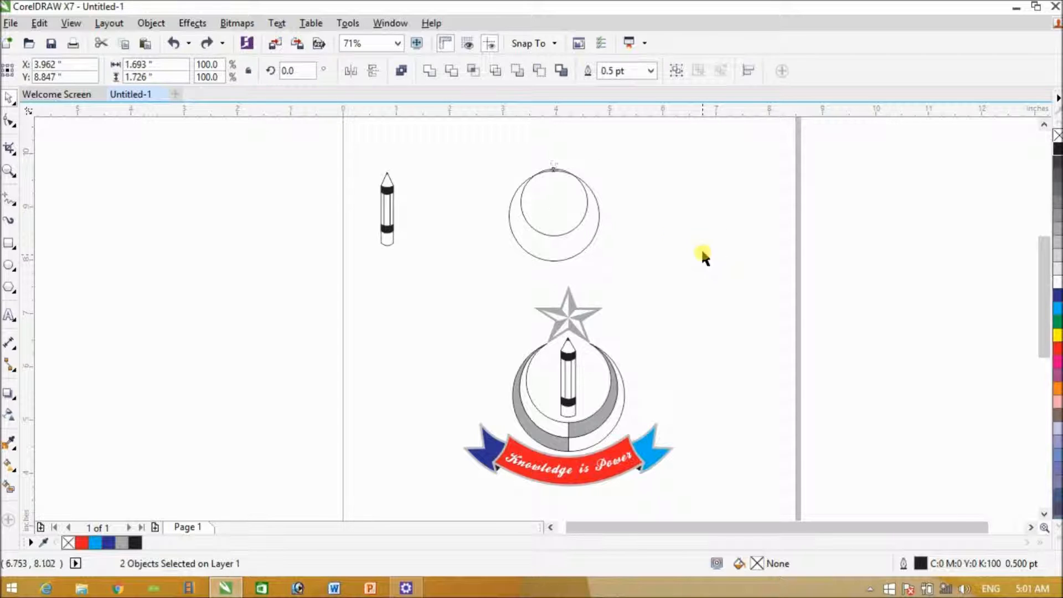
- Trim the large circle with the smaller inner circle and delete the smaller circle to leave a crescent
left_click_drag(452, 144, 646, 277)
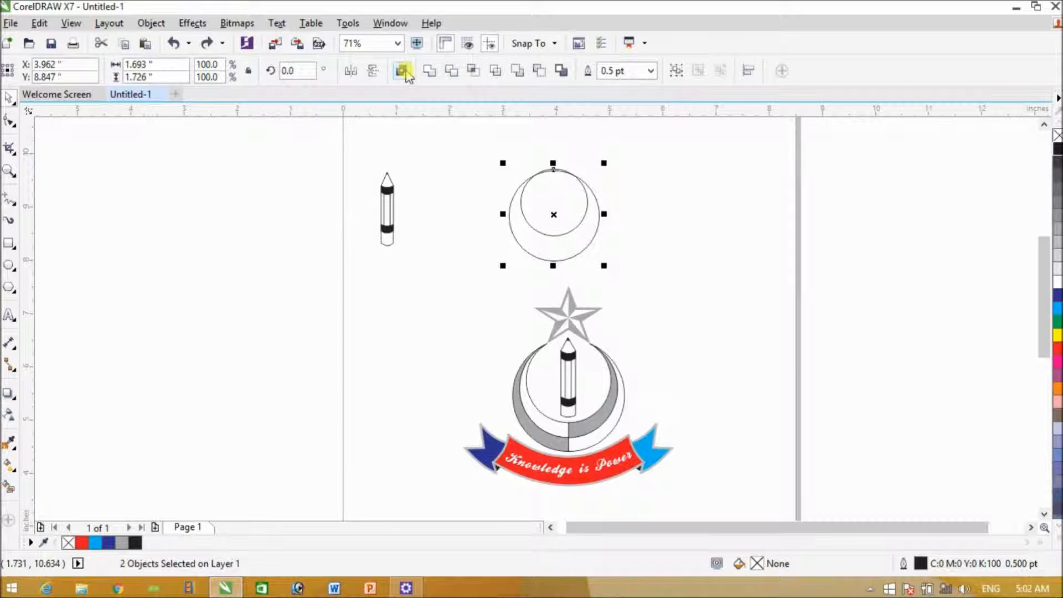
left_click(453, 72)
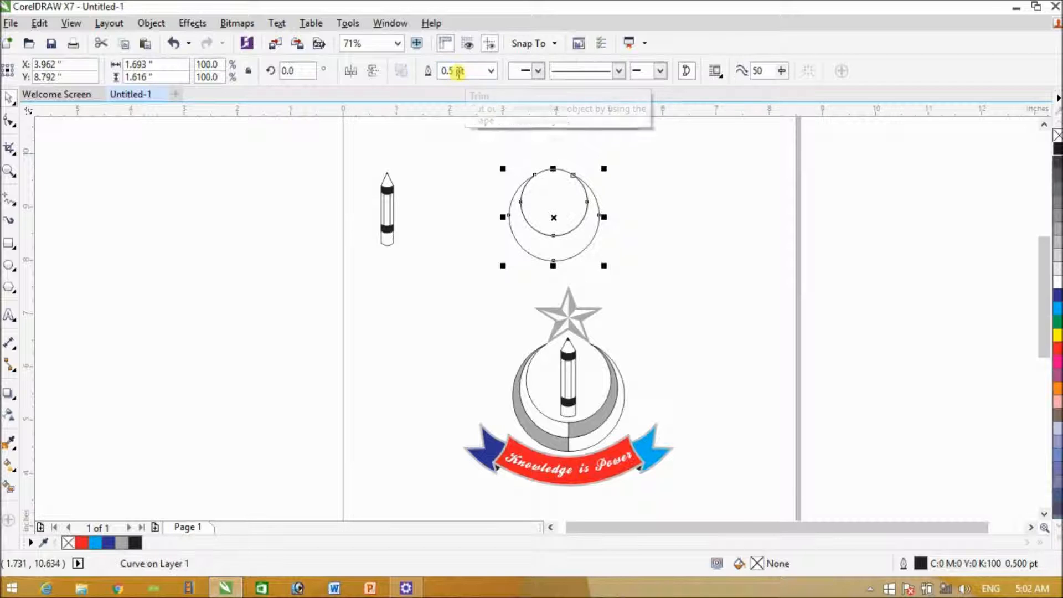
left_click(615, 192)
left_click_drag(557, 176, 680, 150)
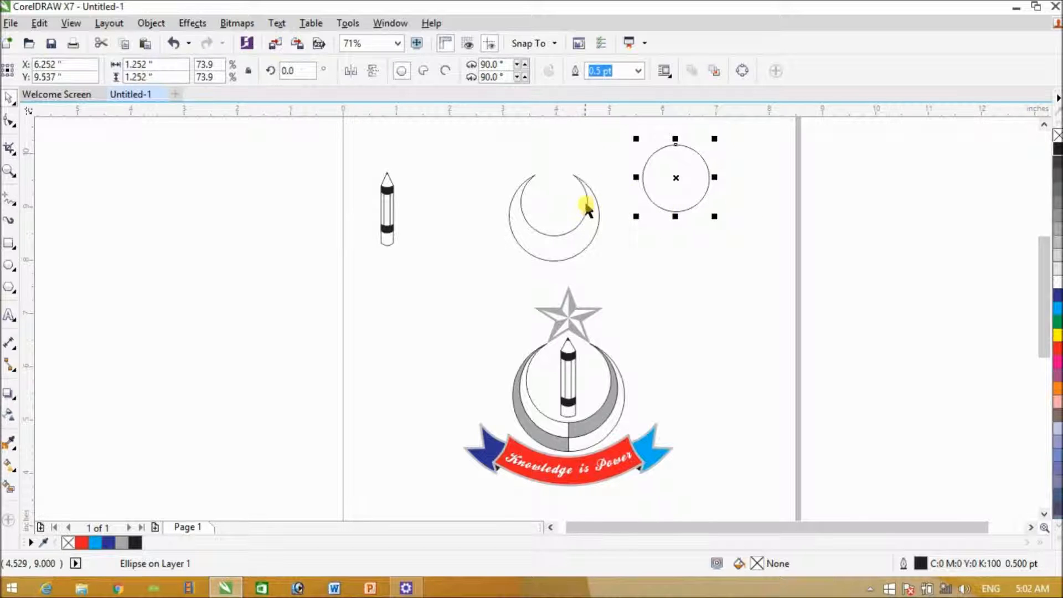
key("Delete")
left_click(591, 220)
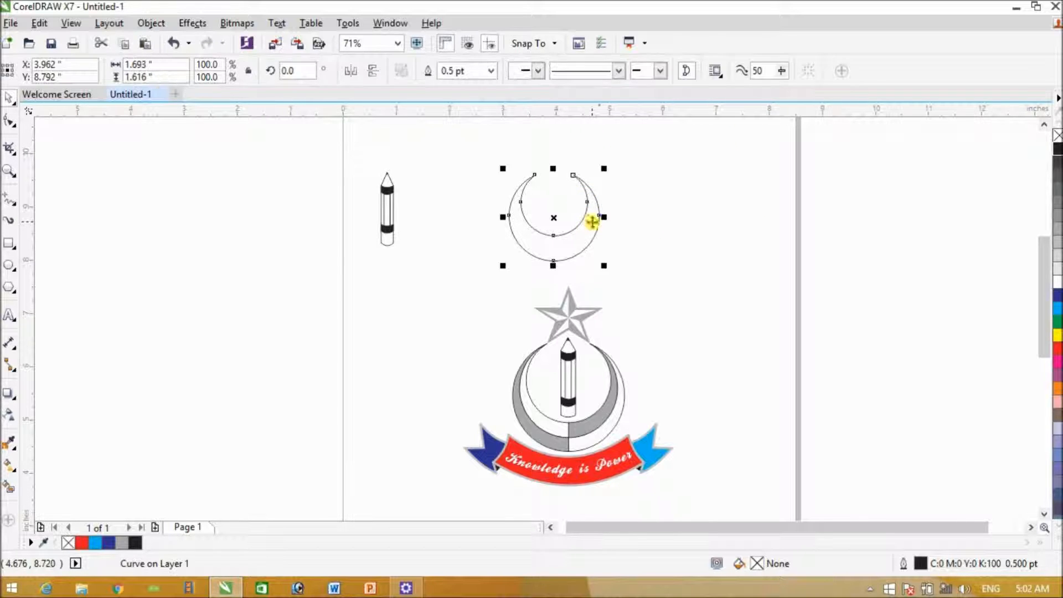
left_click(682, 254)
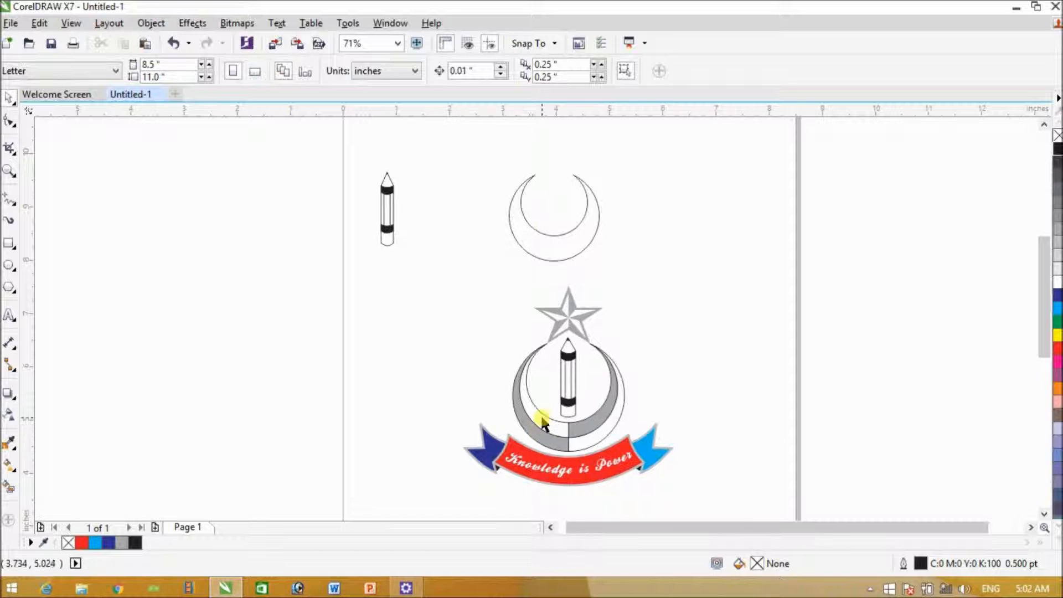
- Draw an ellipse over the crescent and resize it to about 1.39 by 1.55 inches, between the crescent's inner and outer arcs
left_click(9, 264)
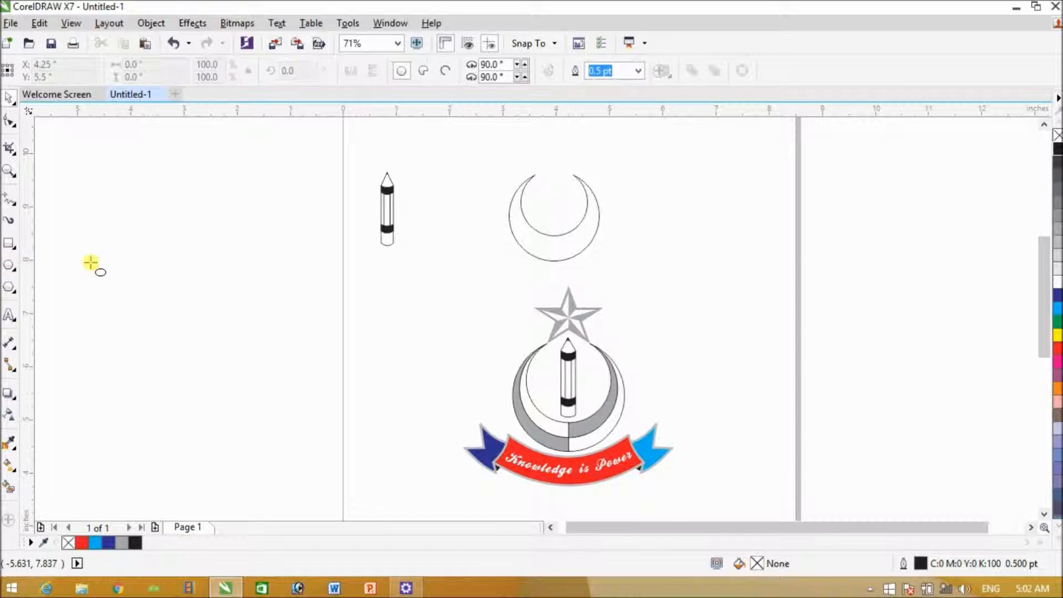
left_click_drag(505, 148, 596, 252)
left_click(8, 170)
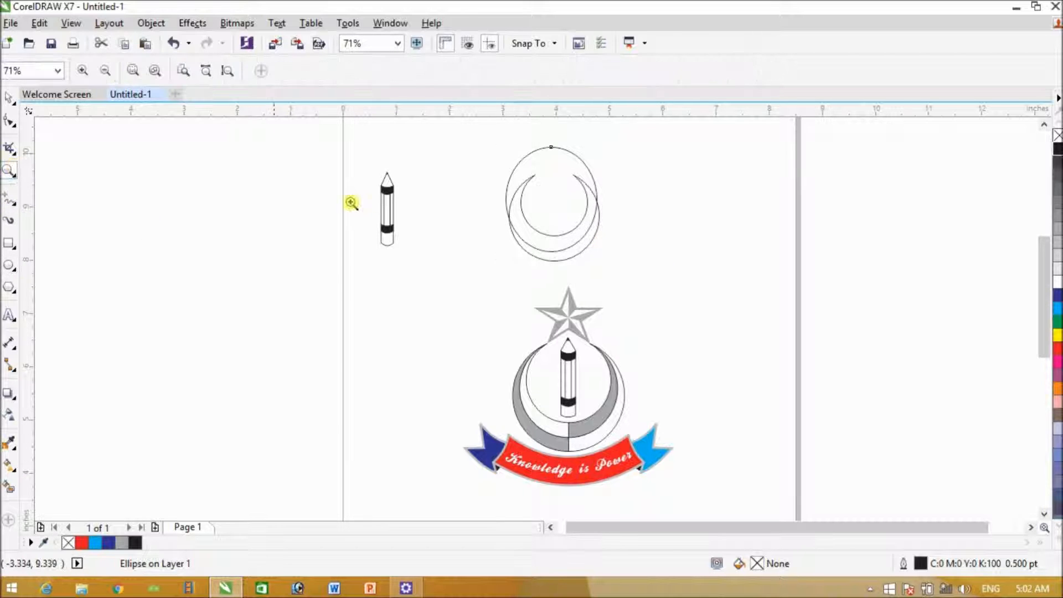
left_click_drag(460, 133, 599, 239)
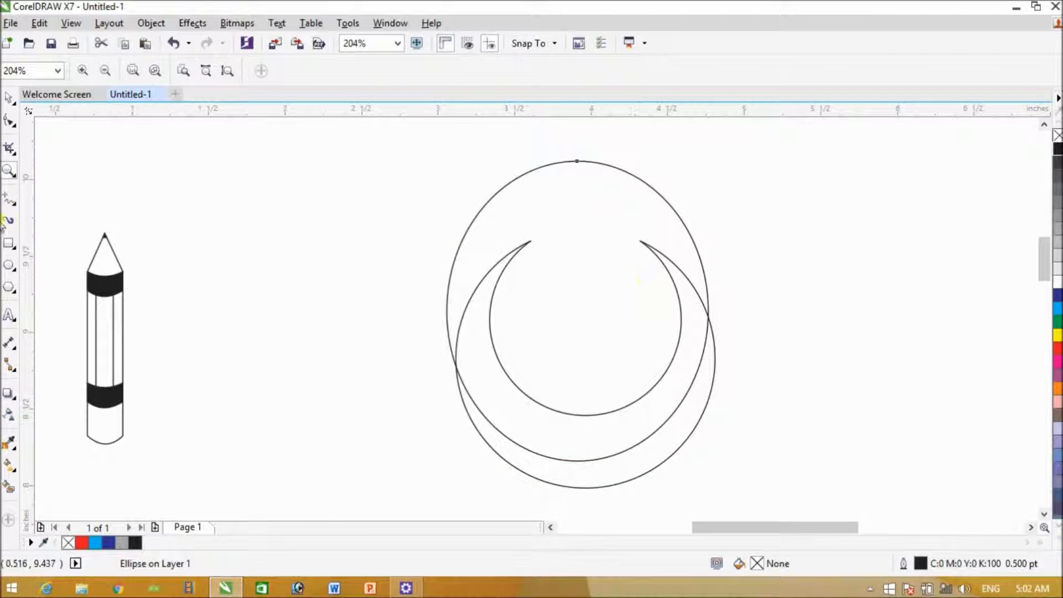
left_click(9, 98)
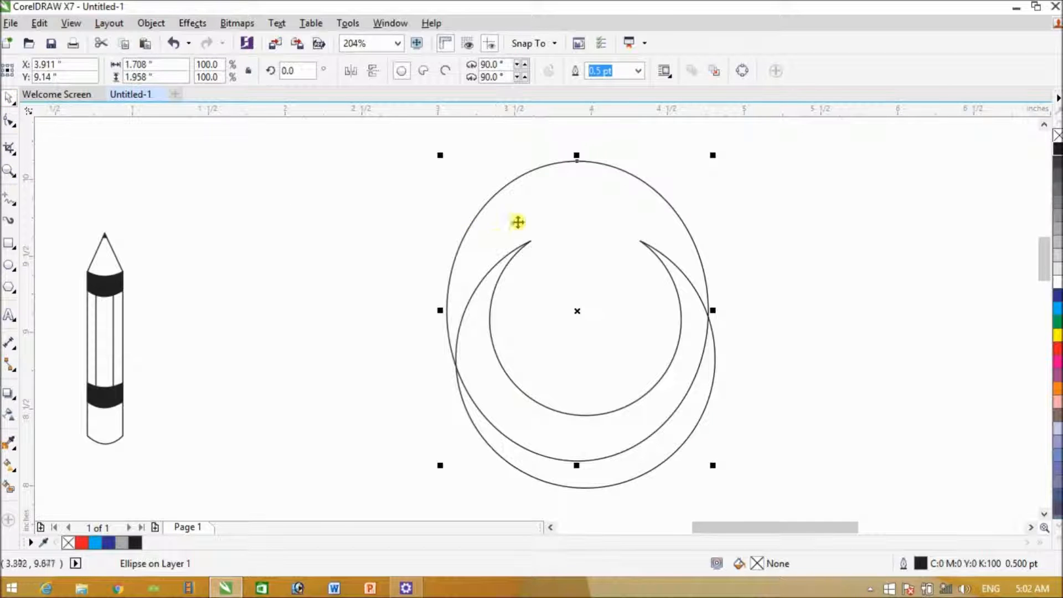
left_click_drag(440, 310, 507, 307)
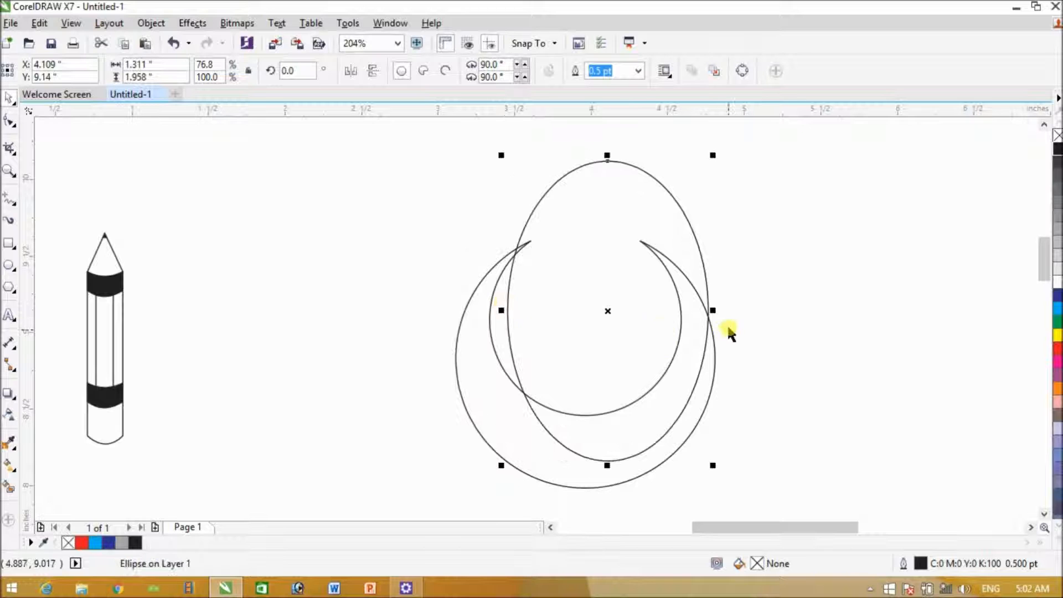
left_click_drag(709, 311, 682, 314)
left_click_drag(582, 159, 585, 219)
mouse_move(687, 340)
left_mouse_down()
mouse_move(710, 336)
mouse_move(699, 339)
left_mouse_up()
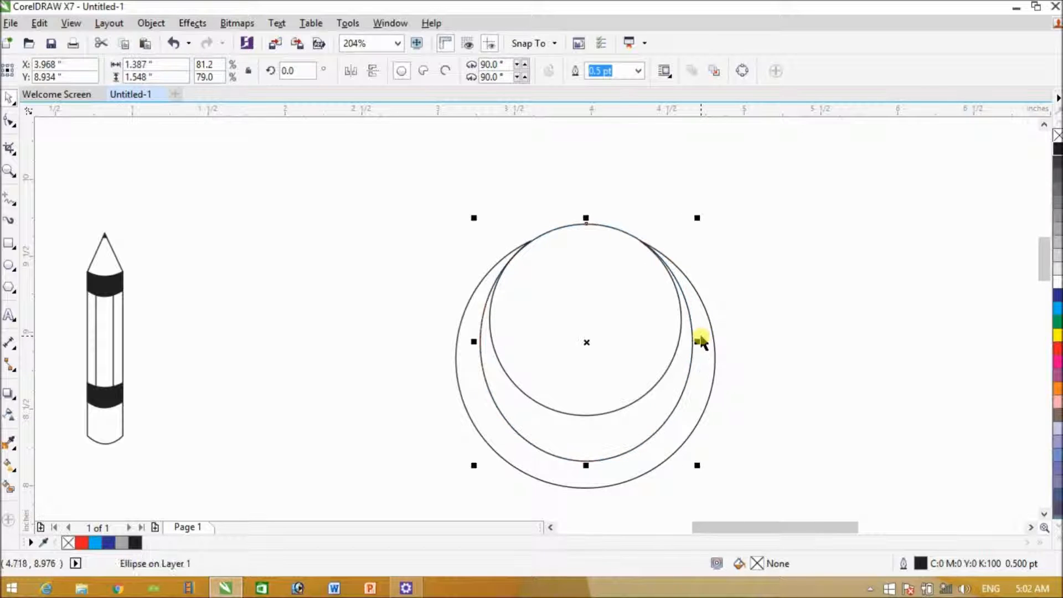
- Fine-tune the ellipse to about 1.45 by 1.47 inches so it meets the crescent's tips and sits evenly between its arcs
left_click_drag(473, 341, 468, 343)
left_click_drag(465, 218, 467, 220)
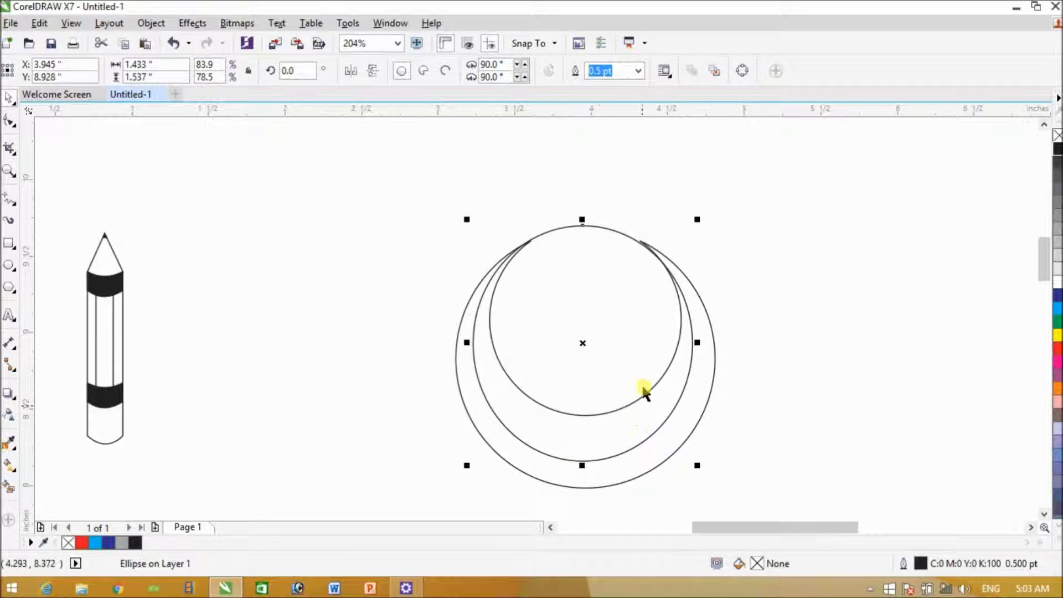
left_click_drag(700, 222, 703, 221)
left_click_drag(466, 217, 467, 216)
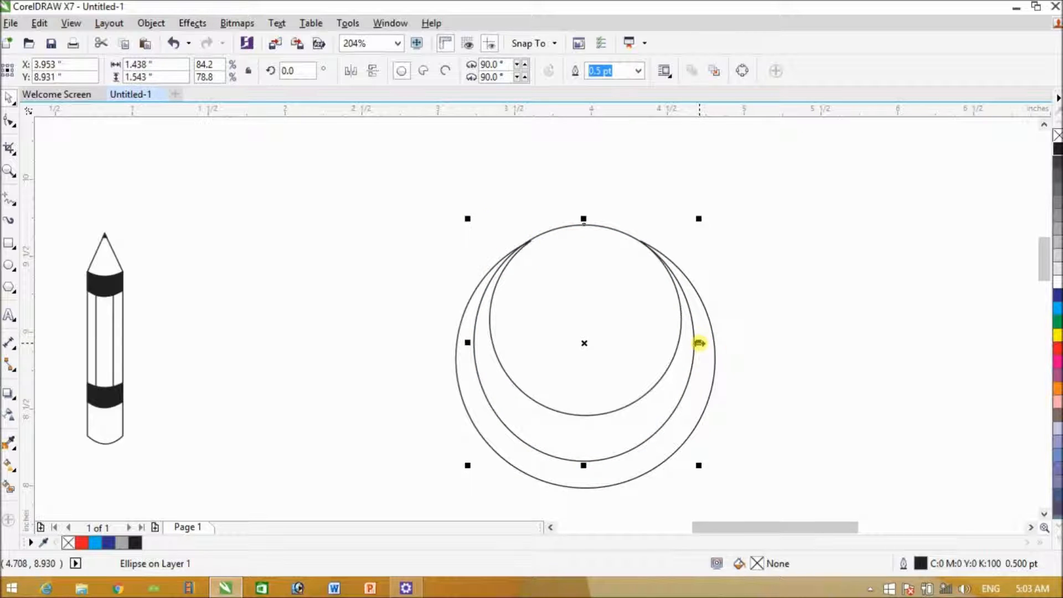
left_click_drag(700, 343, 711, 345)
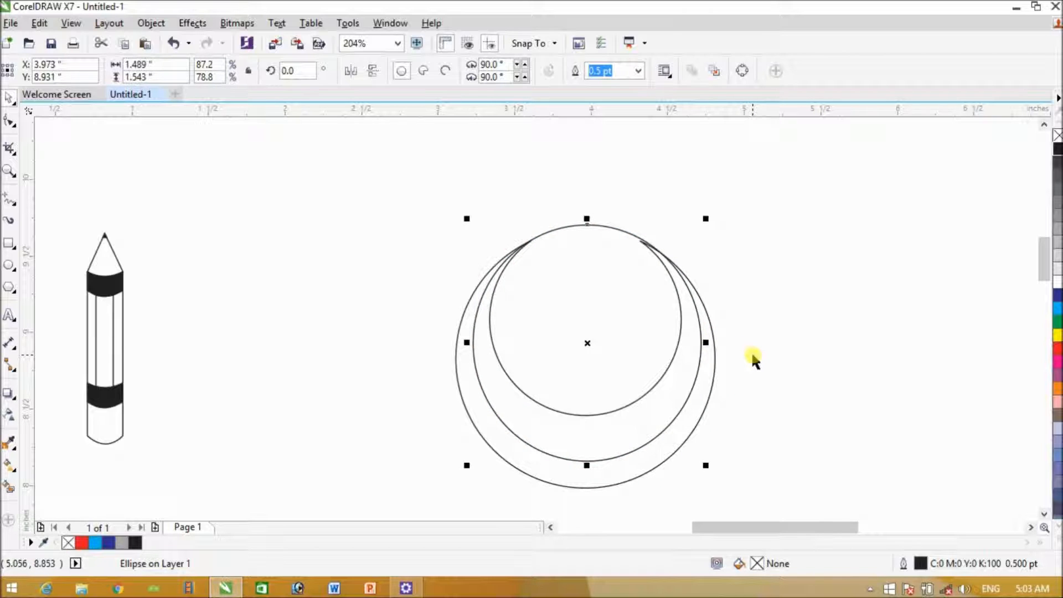
left_click_drag(705, 342, 701, 339)
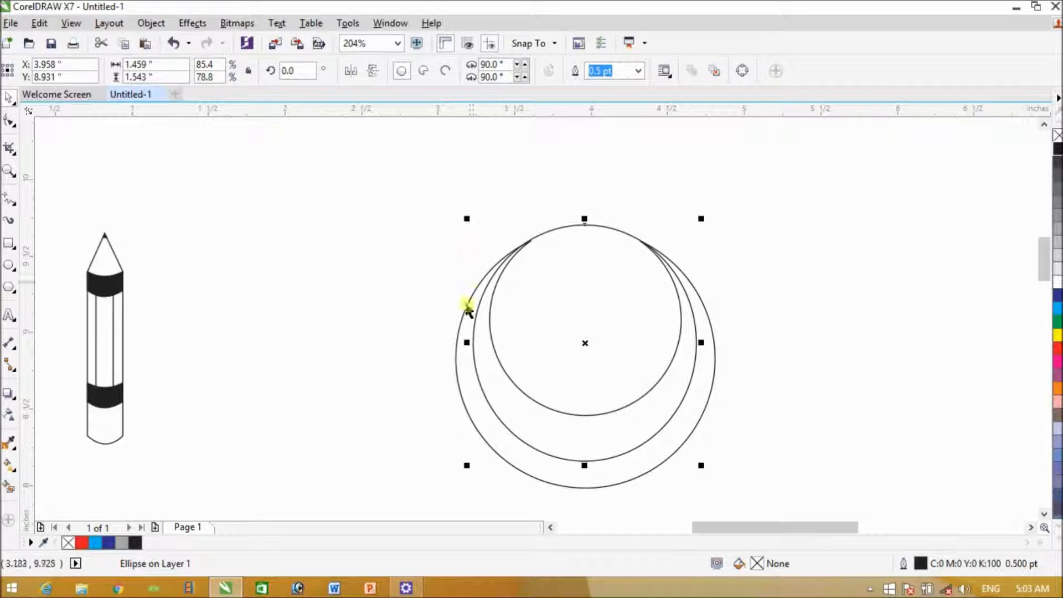
left_click_drag(584, 467, 584, 457)
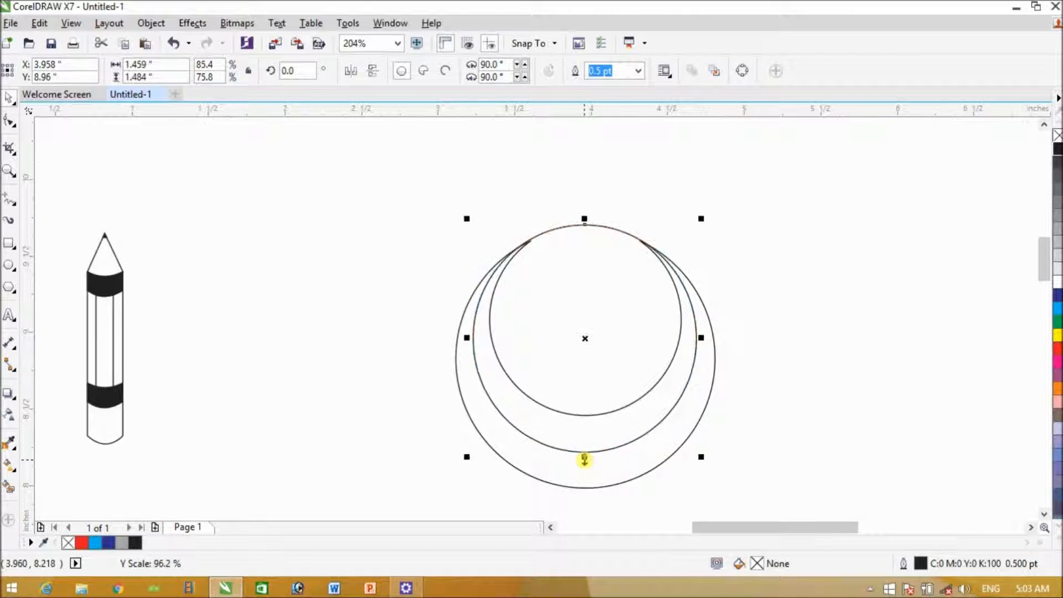
left_click_drag(468, 220, 470, 218)
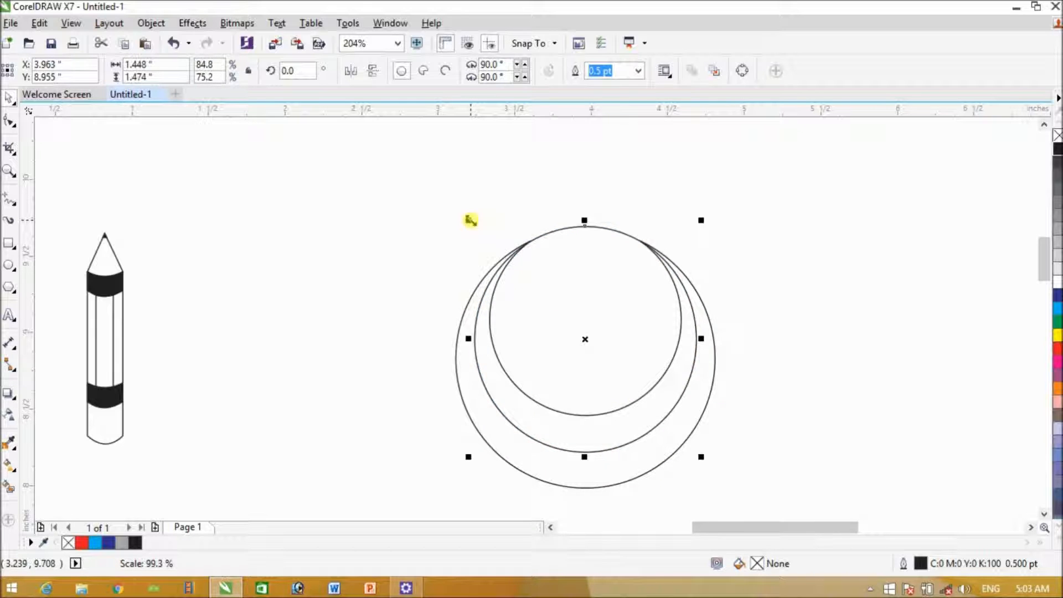
left_click(781, 284)
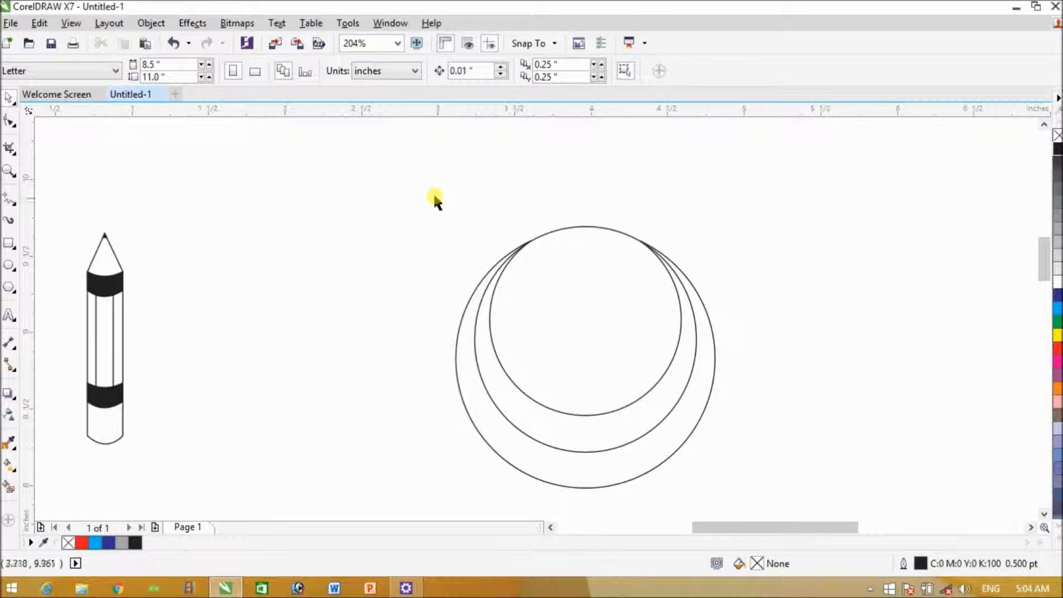
- Try to trim the crescent with the new ellipse
left_click_drag(363, 182, 748, 500)
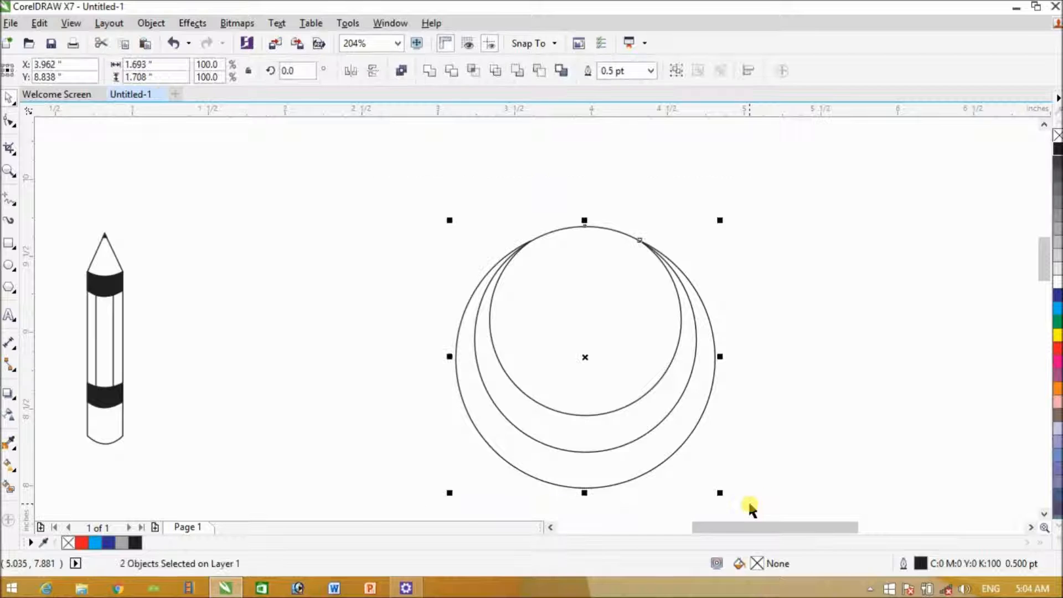
left_click(451, 72)
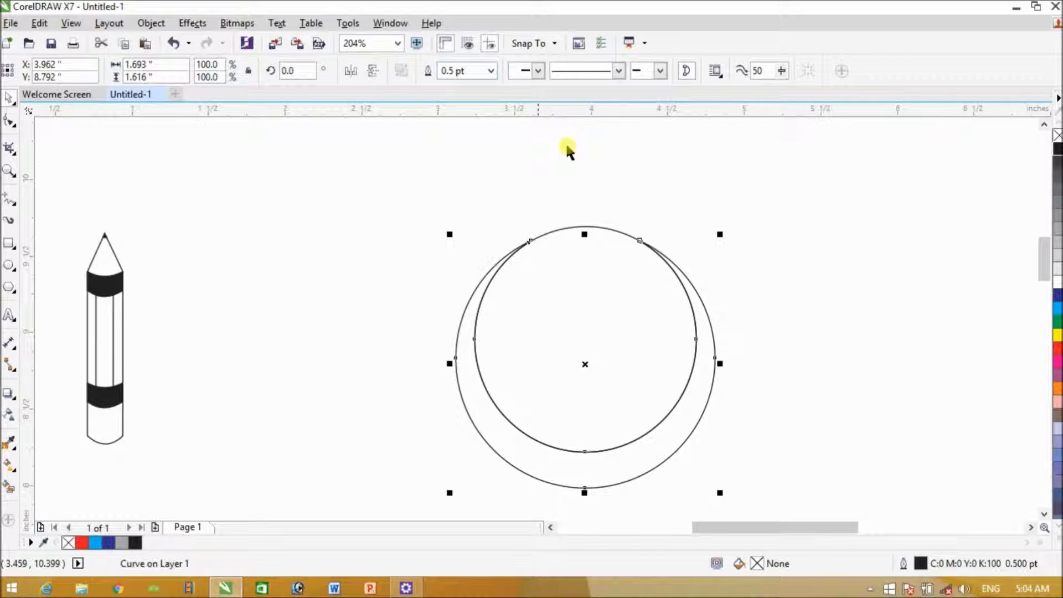
left_click(782, 263)
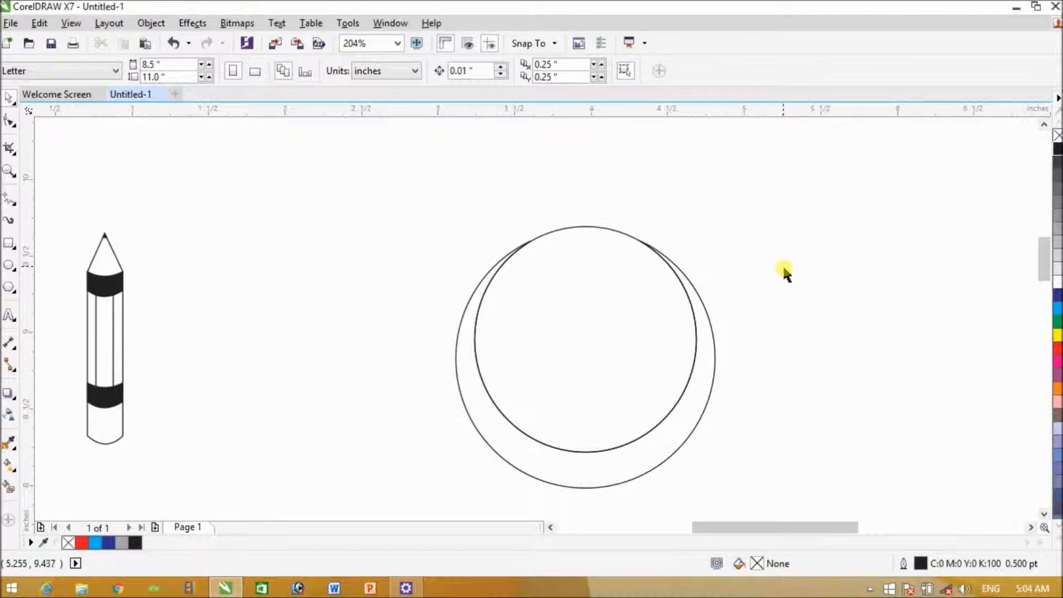
key("ctrl+z")
left_click(783, 270)
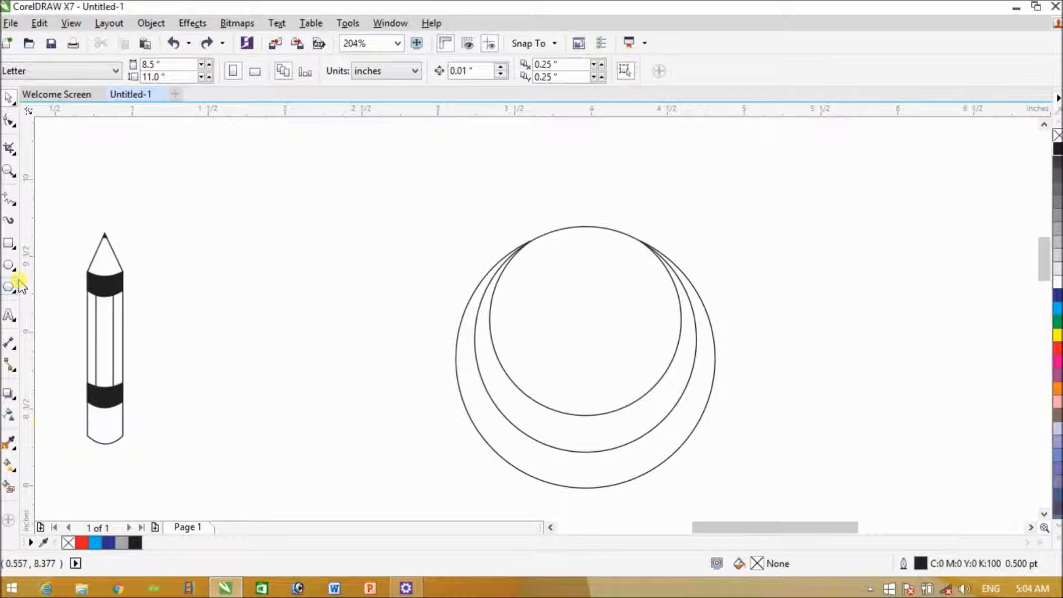
- Draw a vertical line about 1.04 inches long through the crescent's lower part and centre it horizontally on the ellipse
left_click(10, 198)
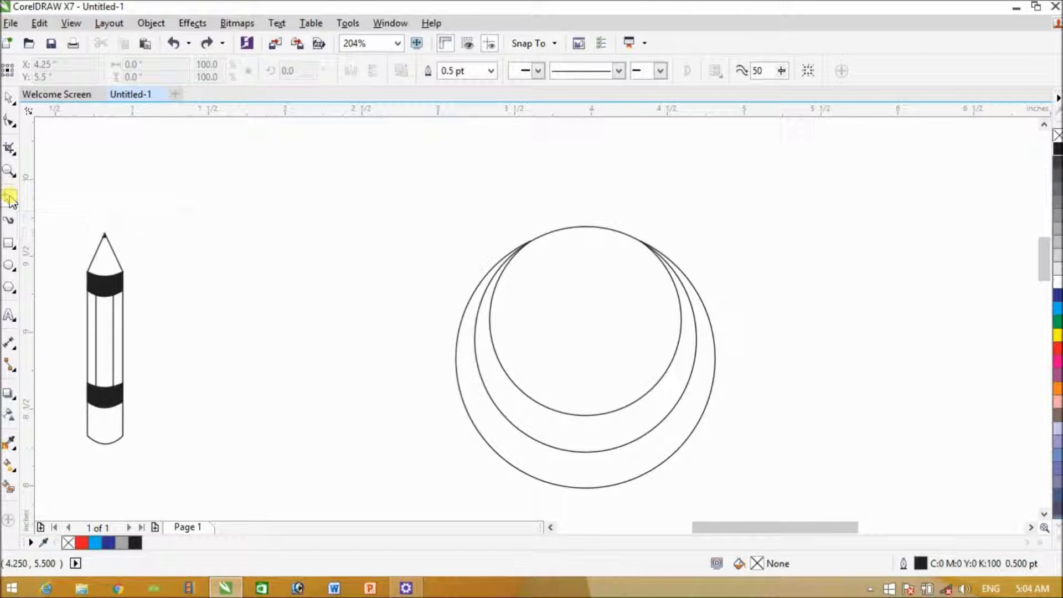
left_click(580, 372)
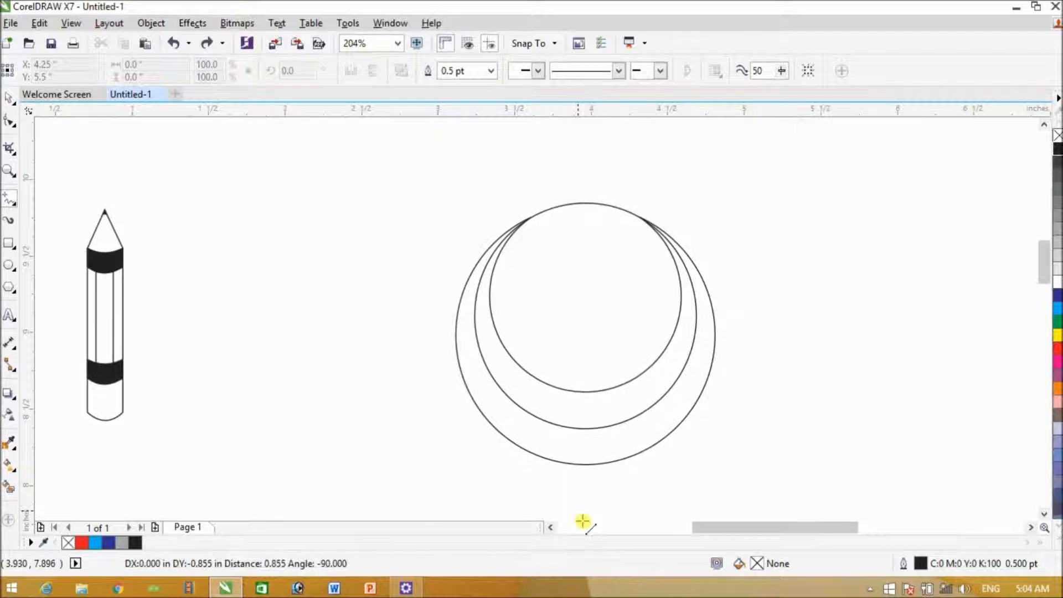
left_click(580, 485)
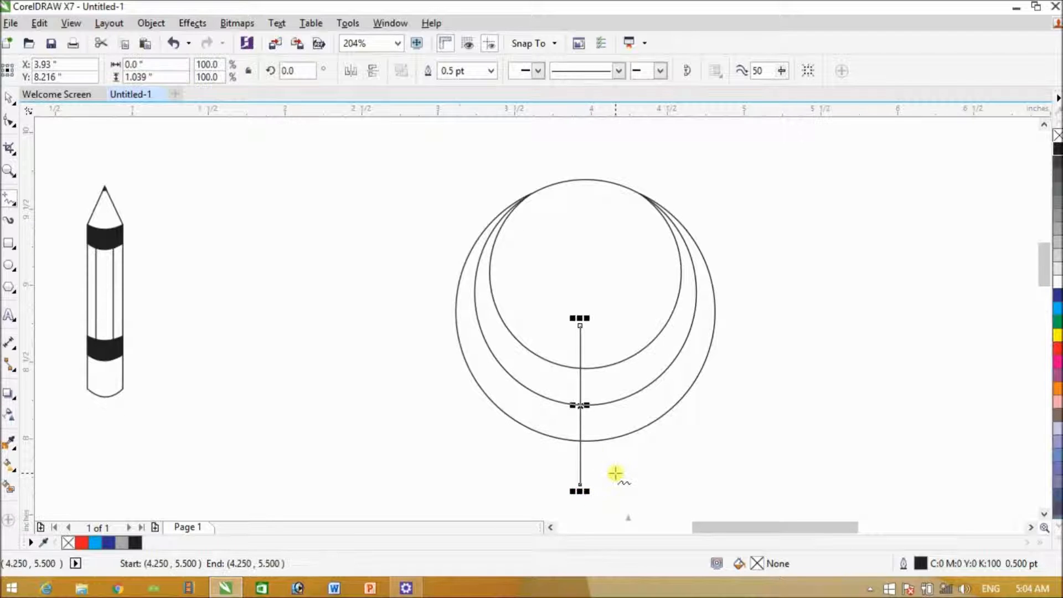
left_click(11, 98)
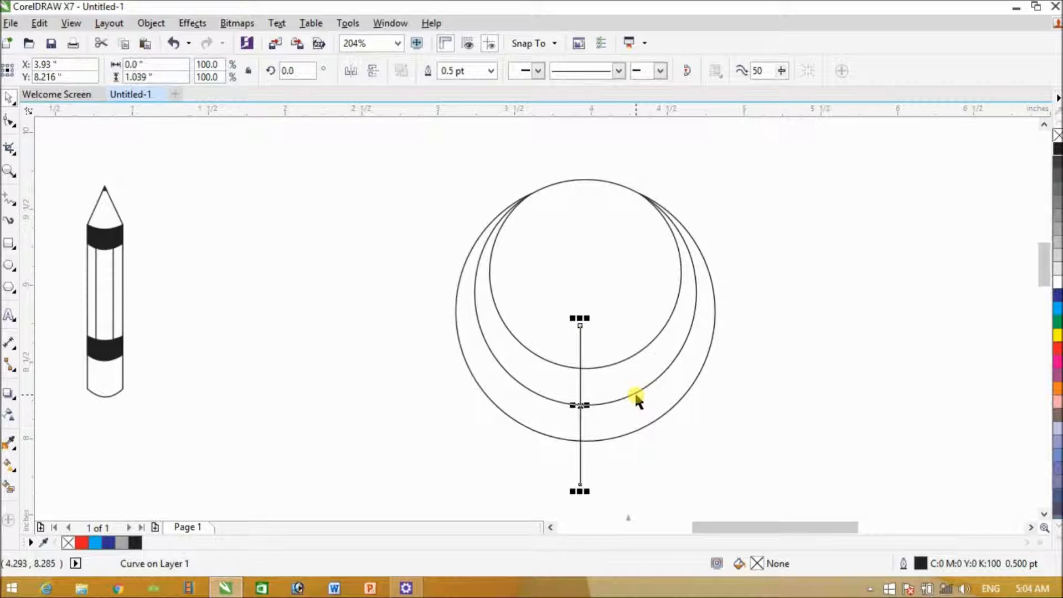
left_click(636, 396, "shift")
key("c")
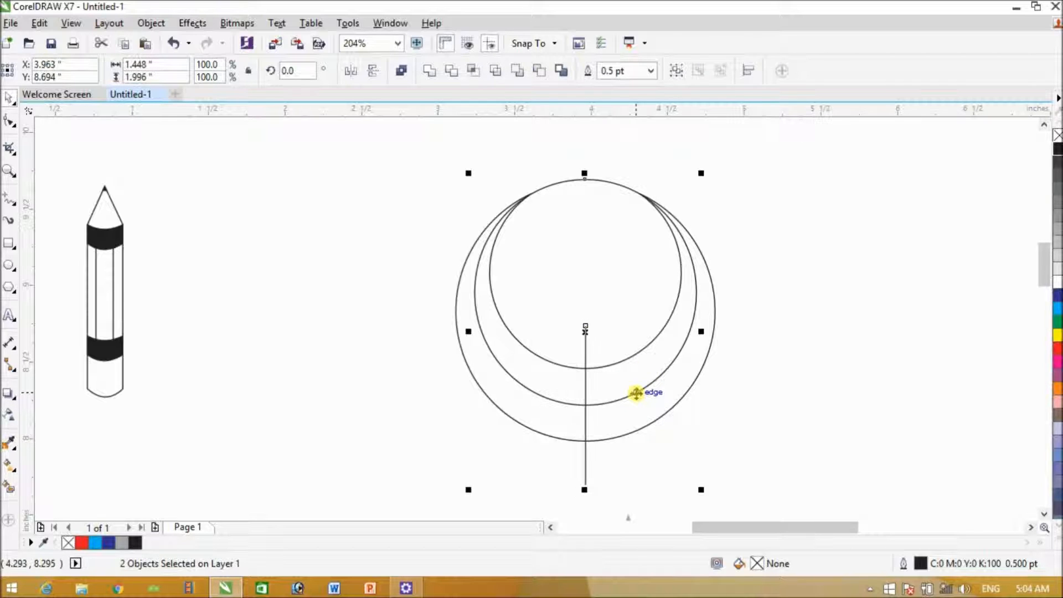
left_click(782, 373)
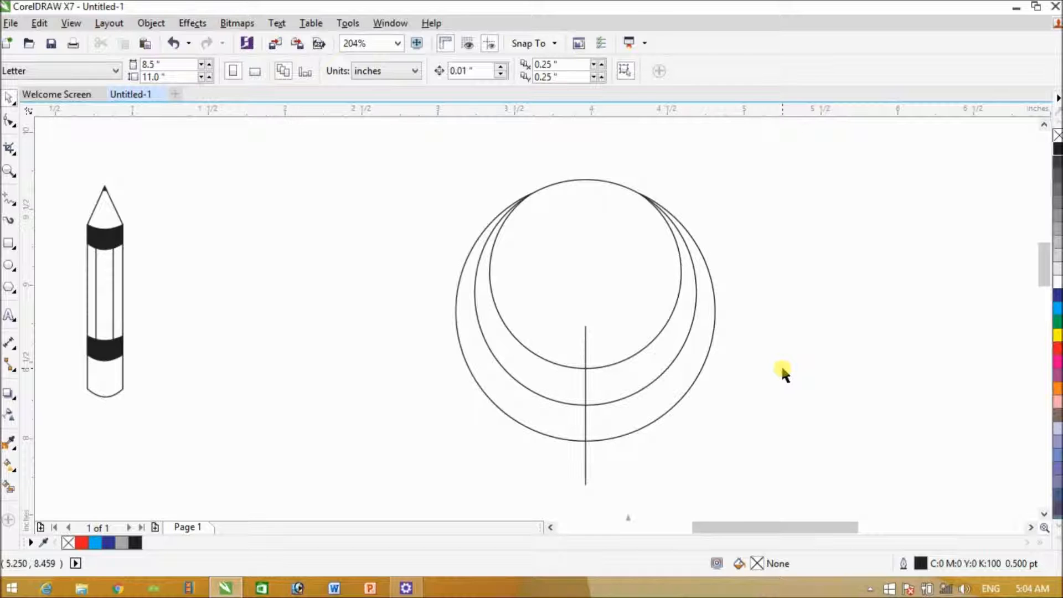
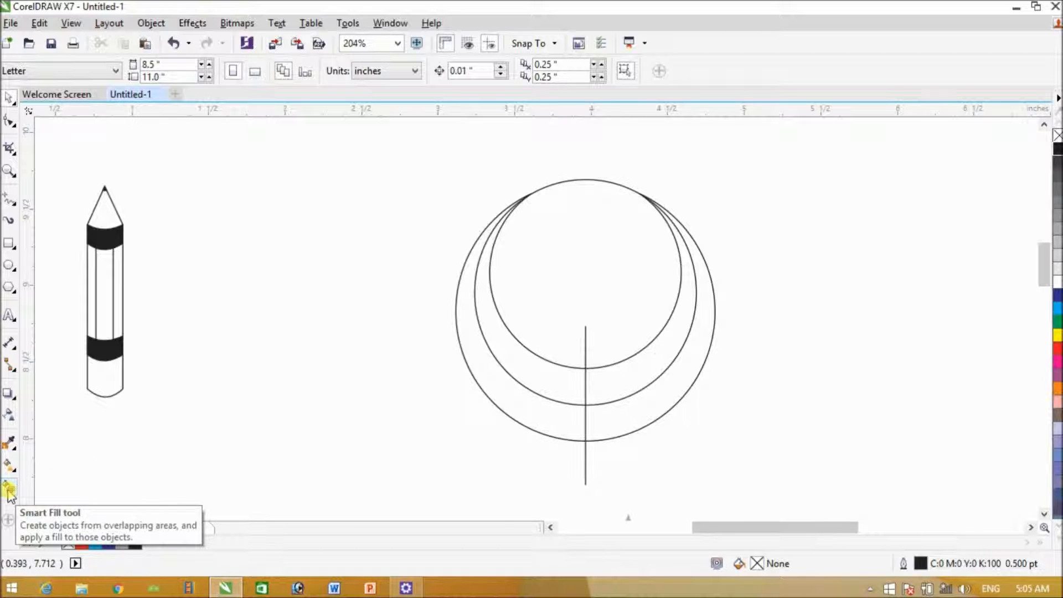
- Smart-fill the four crescent sections divided by the ellipse and vertical line with blue-grey (C:40 M:20 Y:0 K:40) and 0.5 pt outlines
left_click(9, 490)
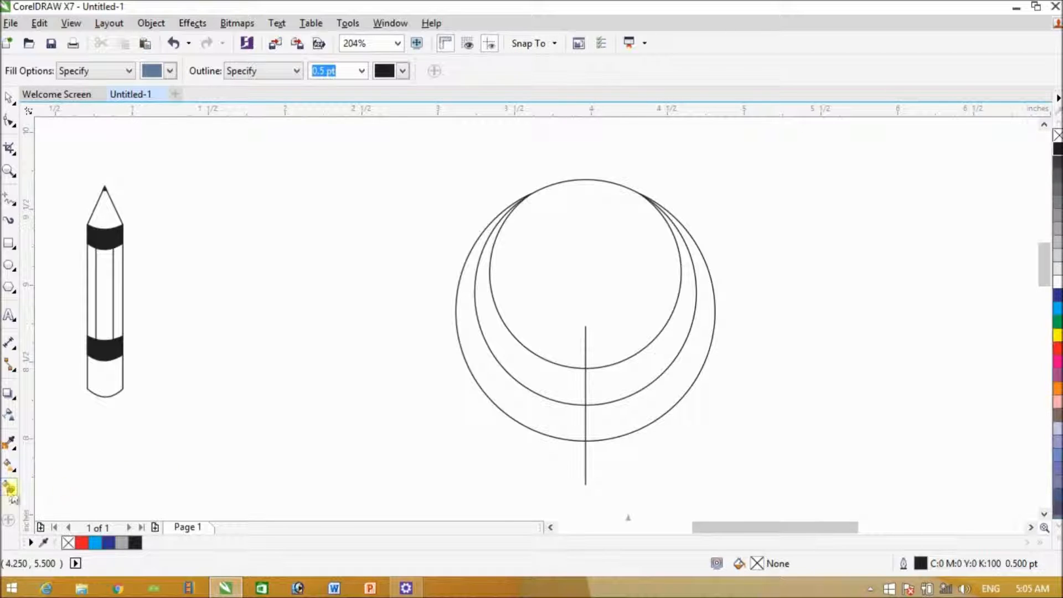
left_click(526, 363)
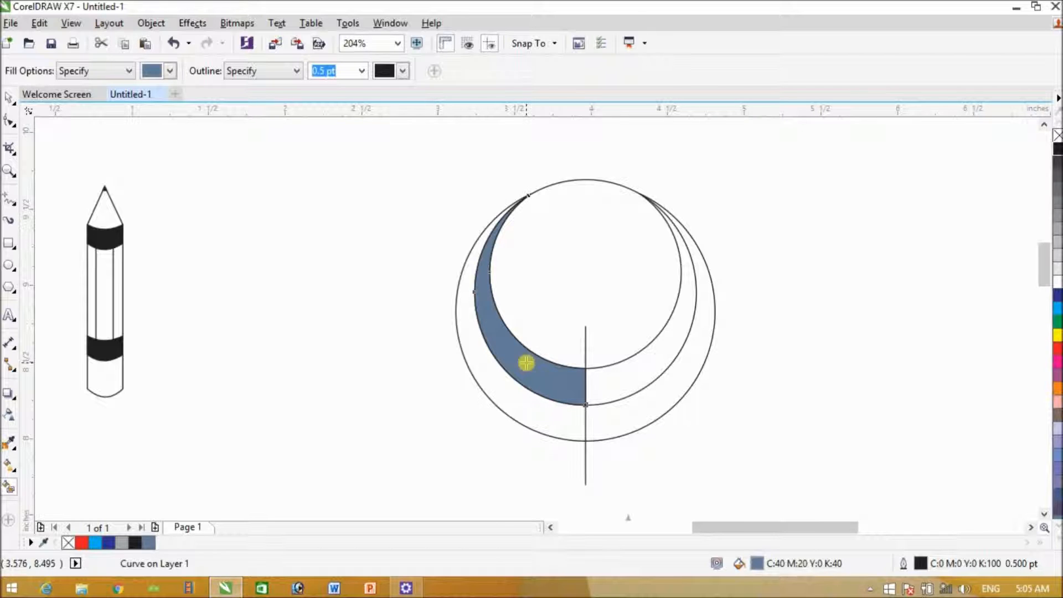
left_click(639, 374)
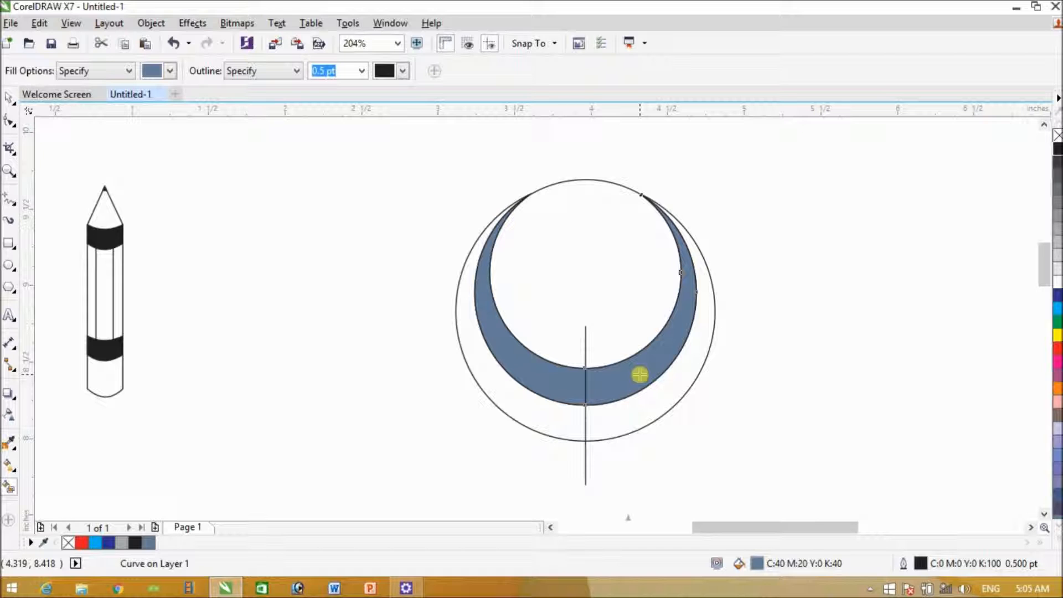
left_click(639, 408)
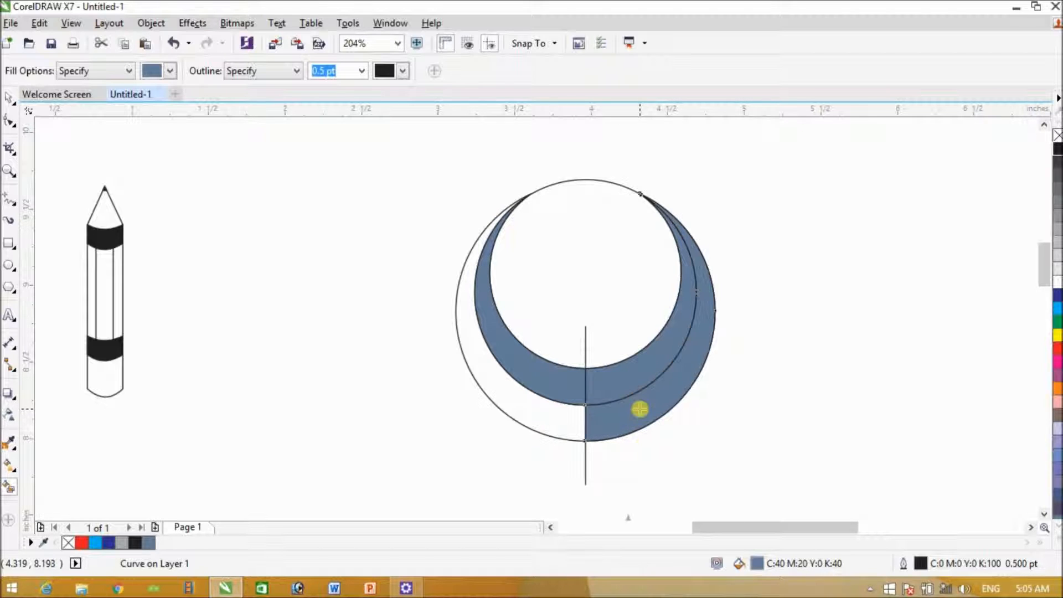
left_click(539, 420)
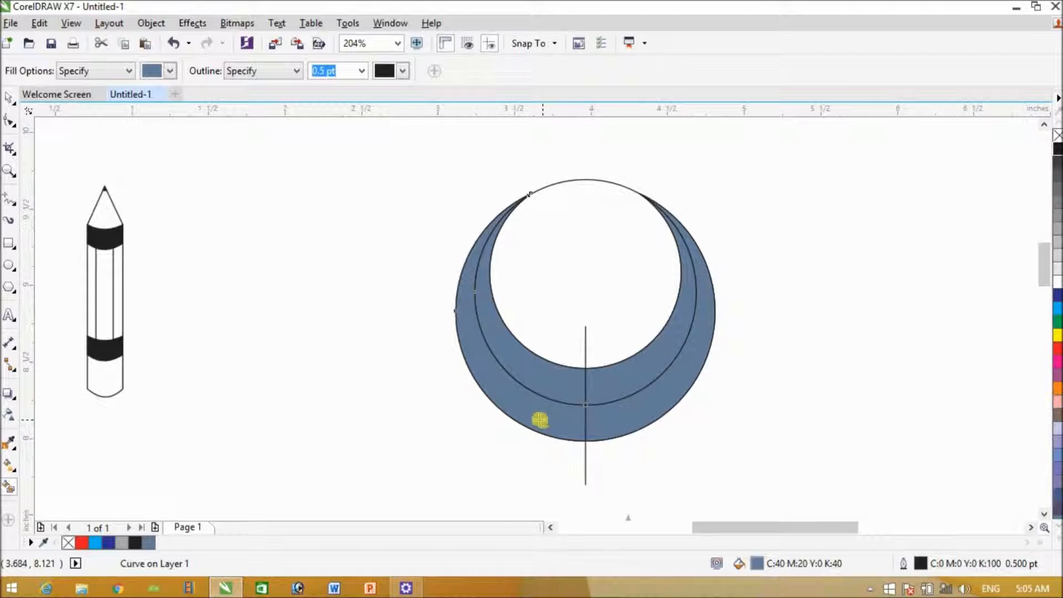
- Delete the construction ellipse and the vertical dividing line from the crescent
left_click(8, 98)
left_click(655, 222)
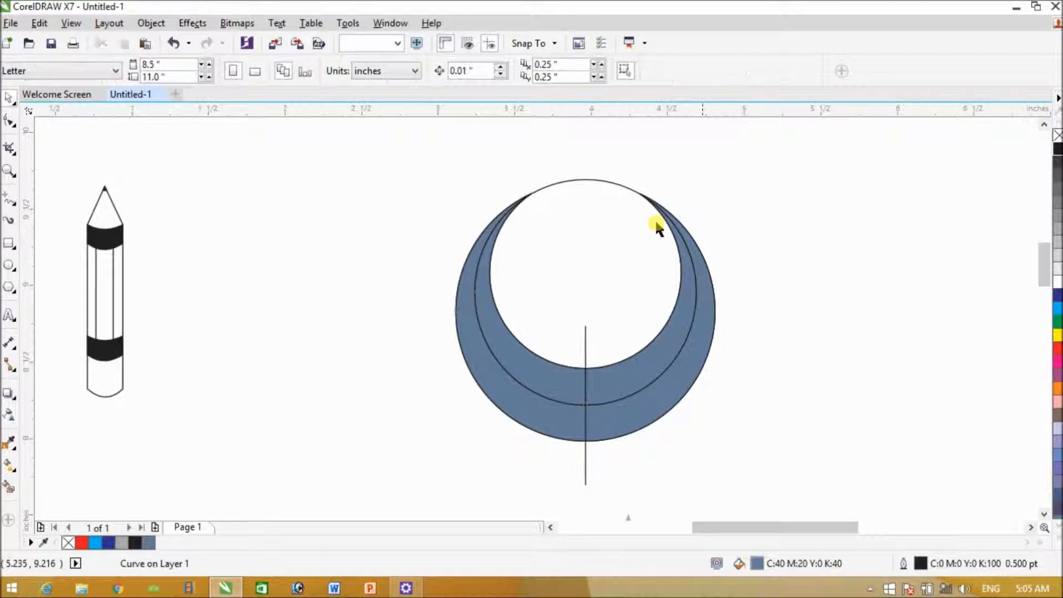
left_click(588, 180)
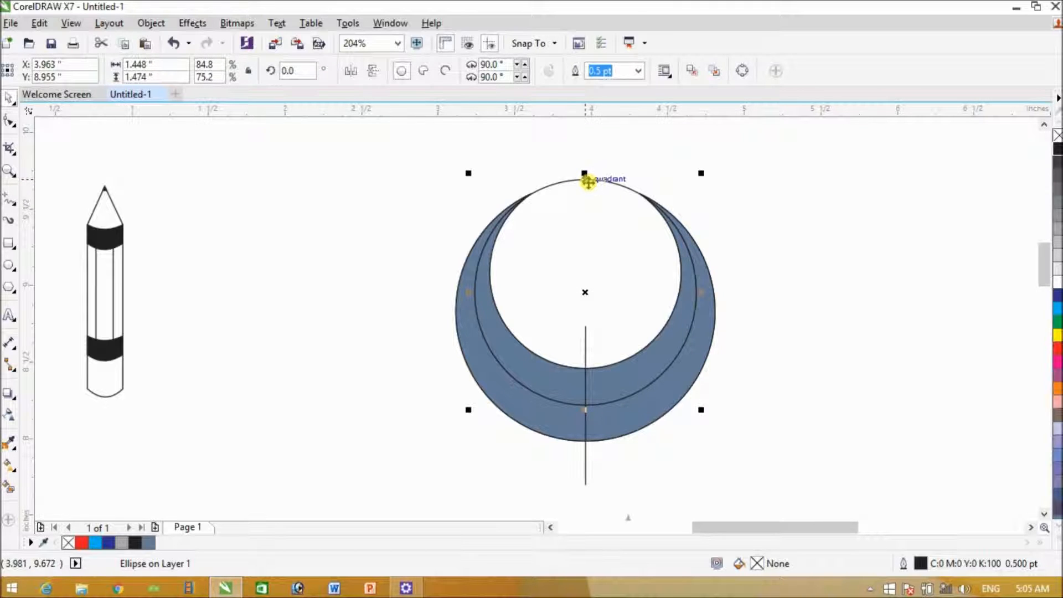
key("Delete")
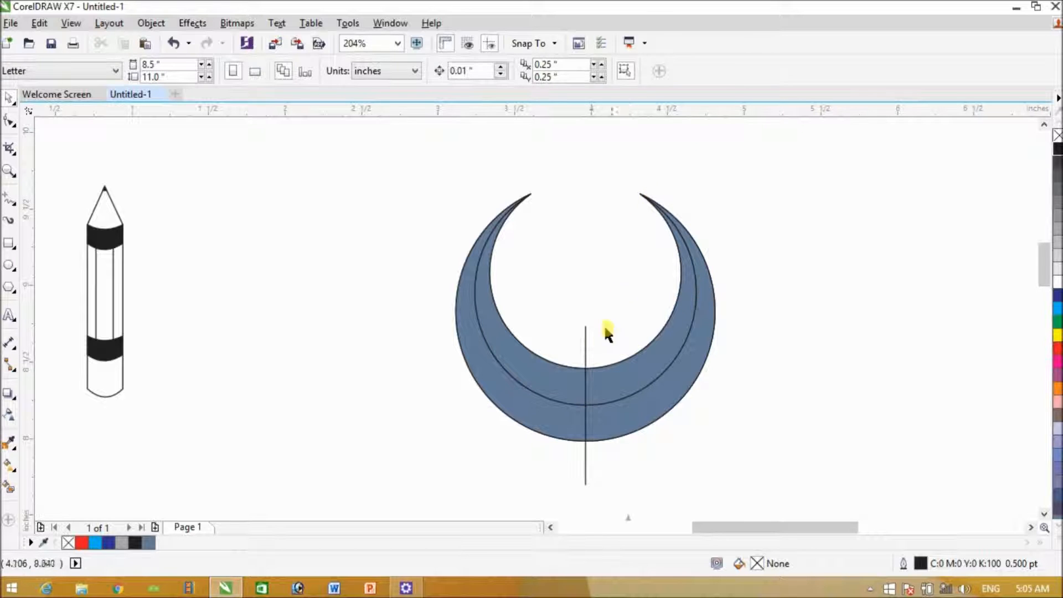
left_click(586, 336)
key("Delete")
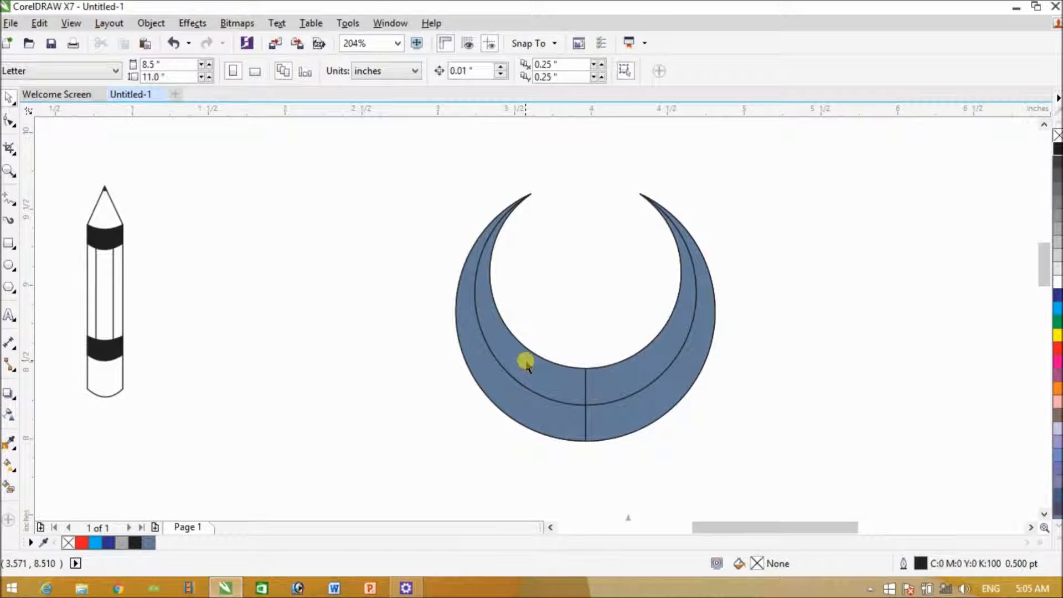
- Send the crescent's inner left section to the back of the layer
left_click(500, 330)
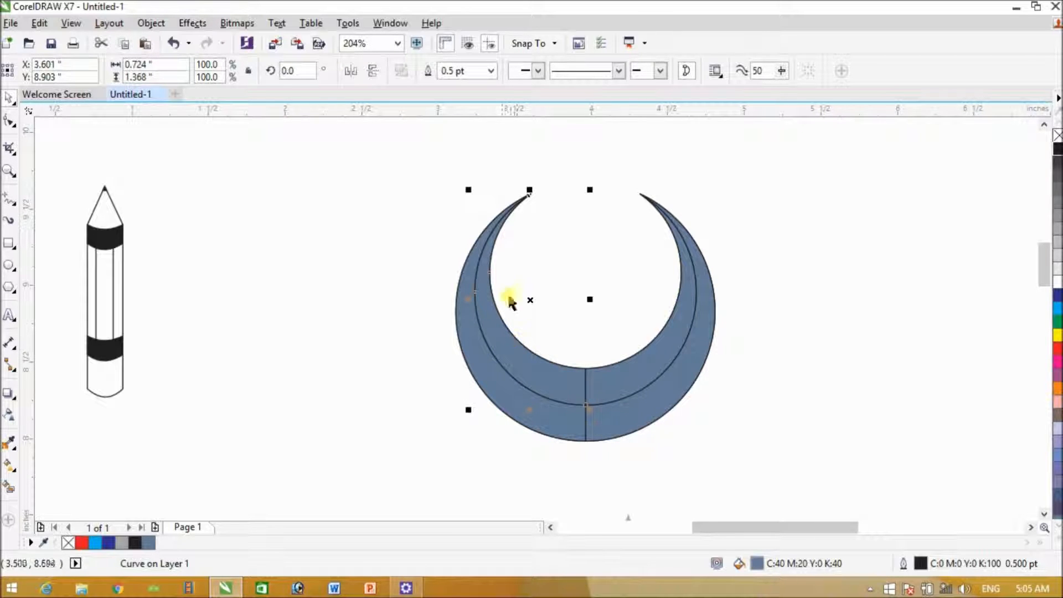
right_click(515, 356)
mouse_move(624, 410)
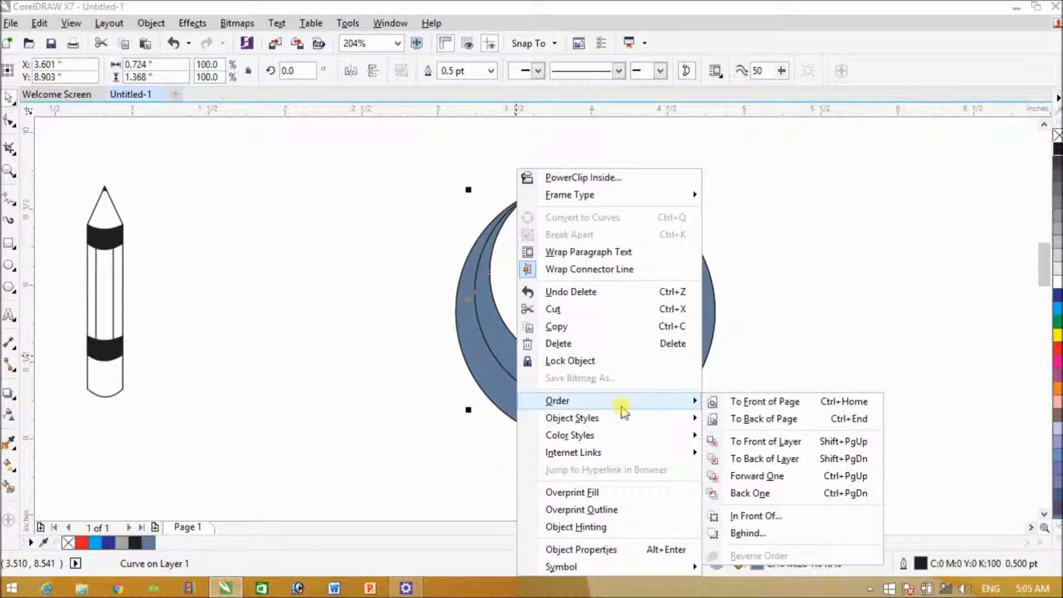
left_click(766, 463)
left_click(793, 394)
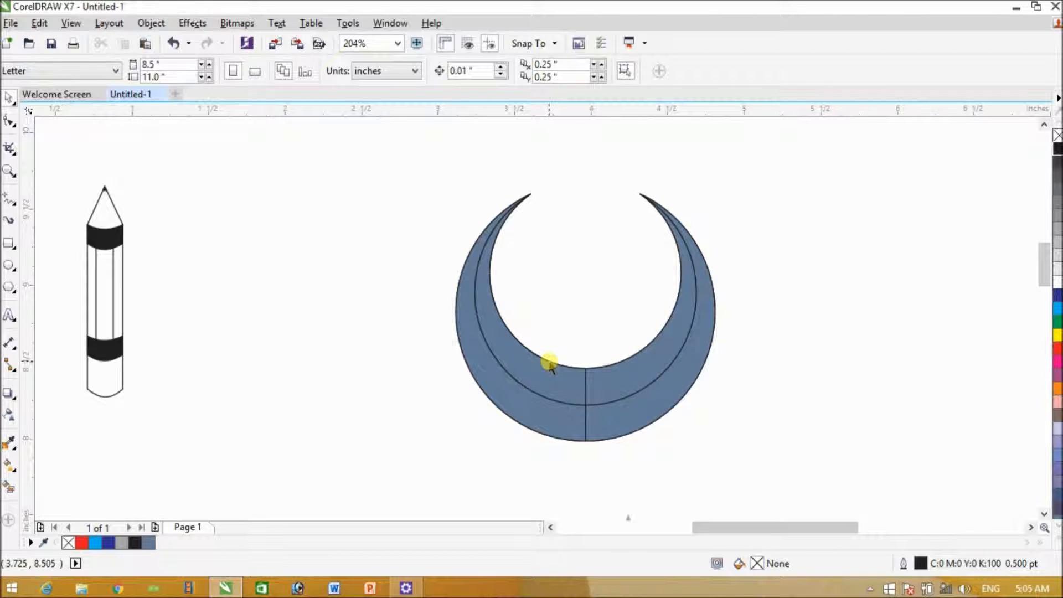
- Move the leftover unfilled crescent outline away from the filled sections and delete it
left_click(549, 361)
left_click_drag(550, 361, 268, 321)
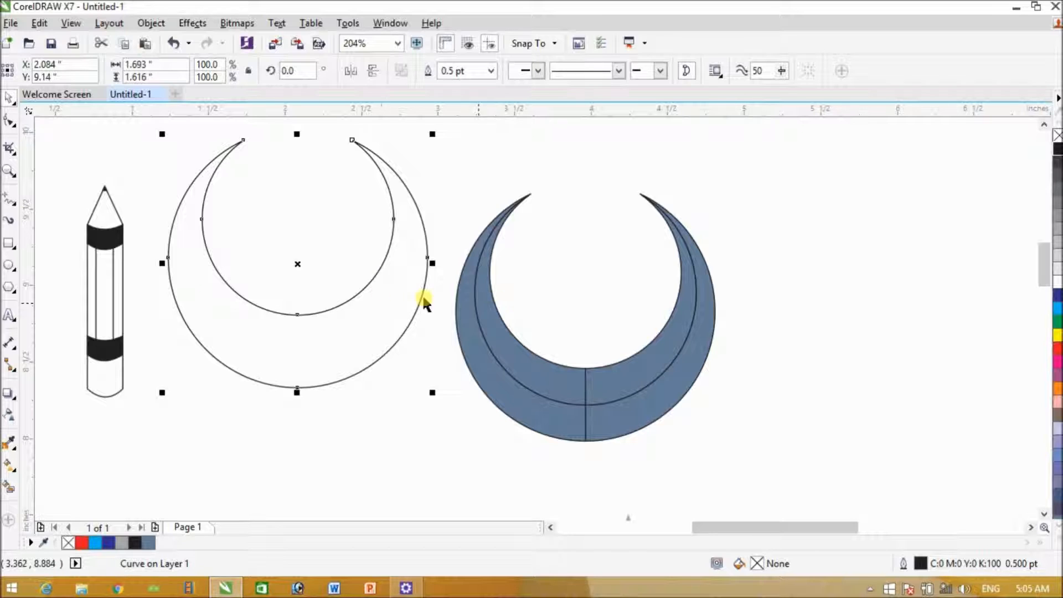
left_click(273, 275)
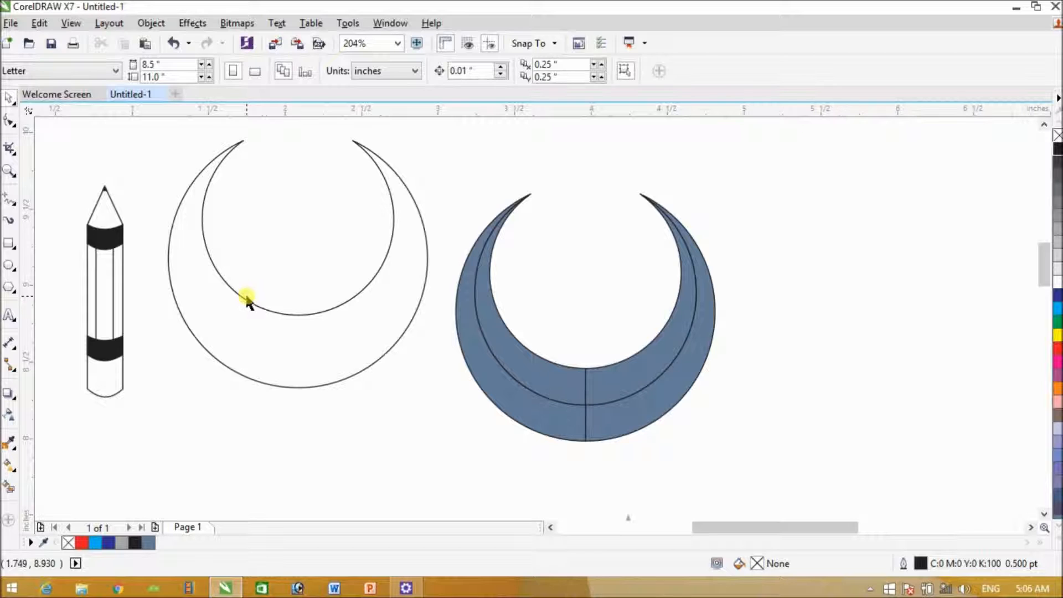
left_click(246, 298)
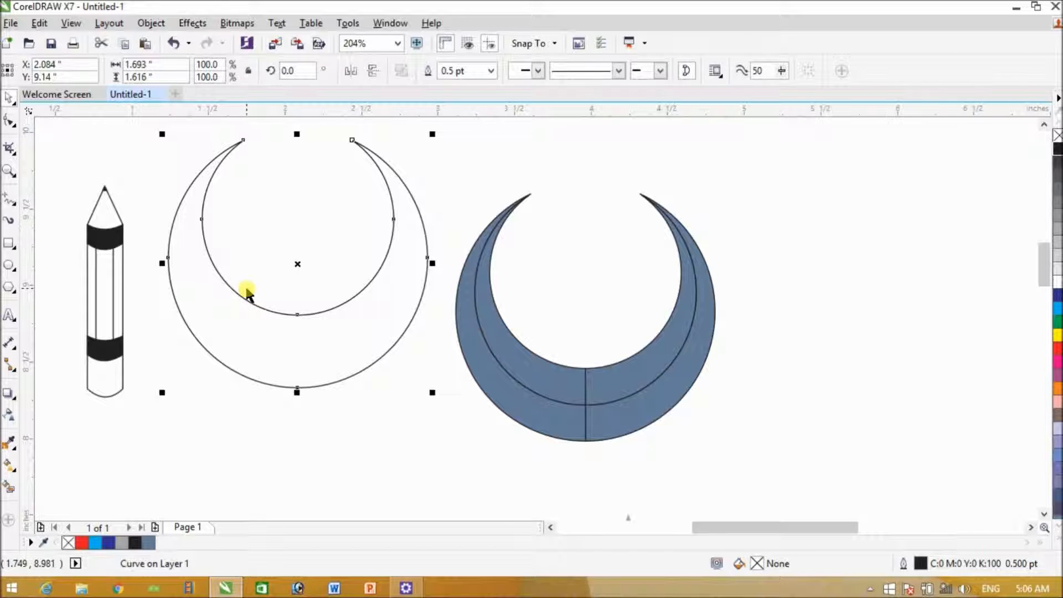
key("Delete")
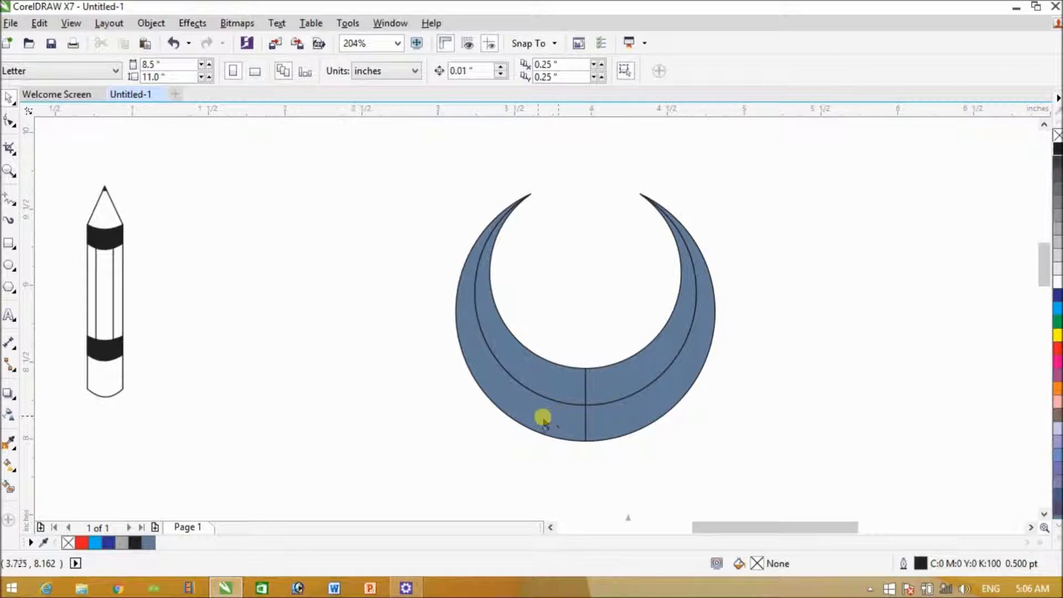
left_click(650, 365)
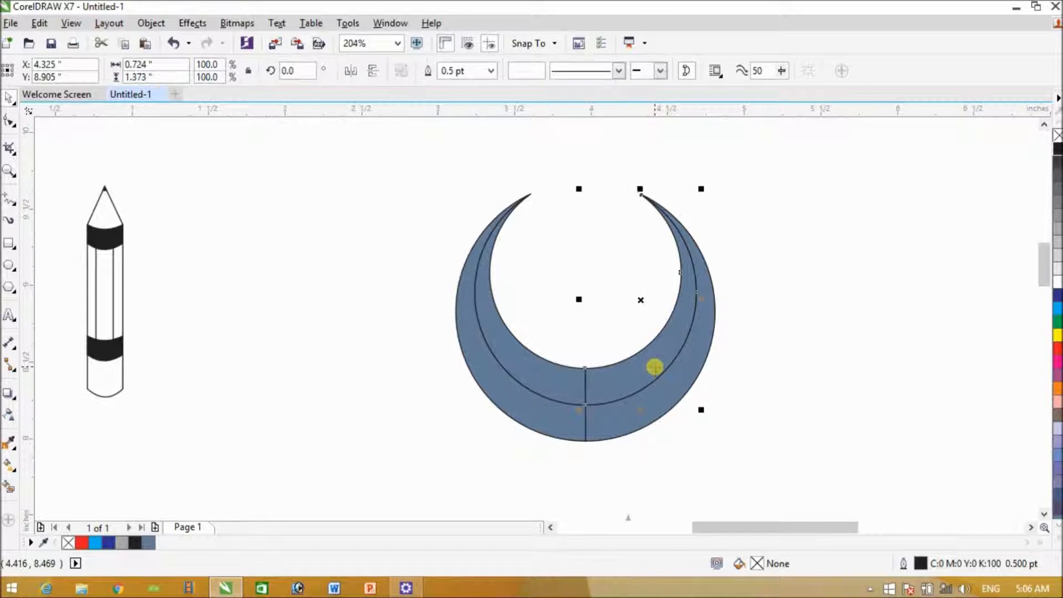
left_click(526, 378)
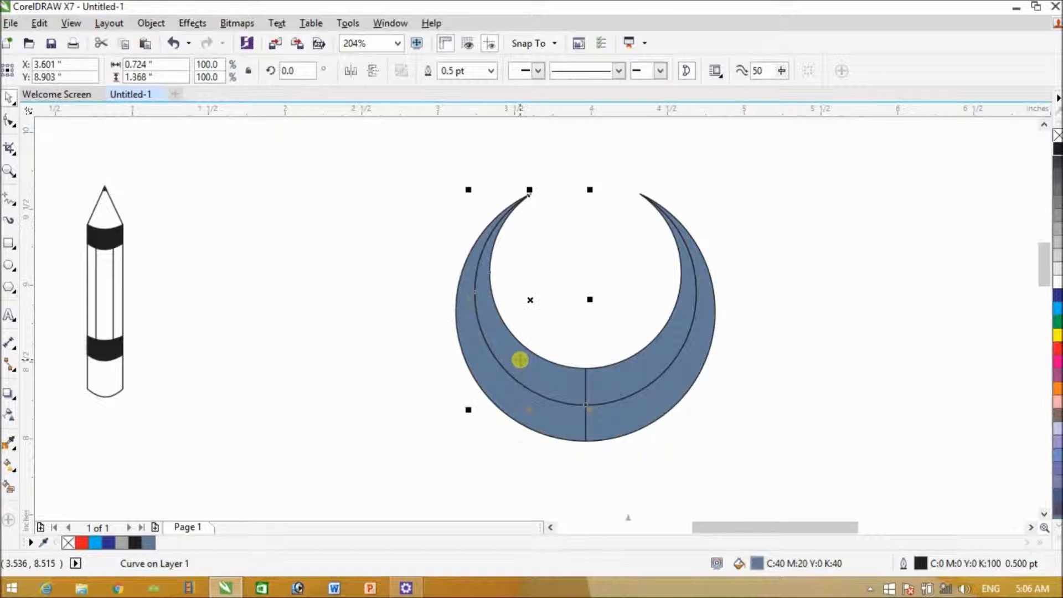
left_click(787, 386)
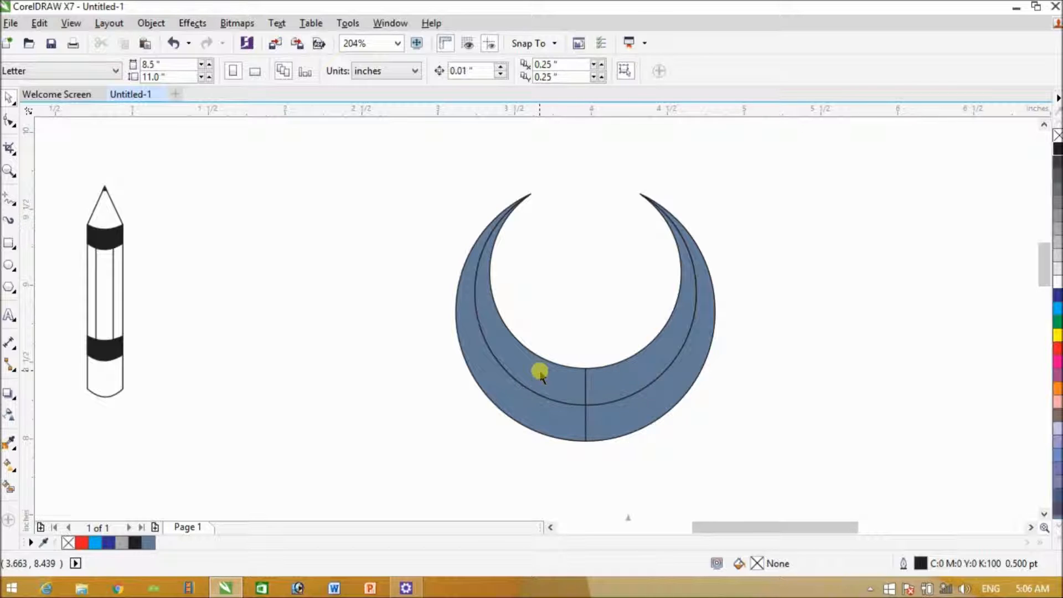
- Recolour the crescent's inner right and outer left sections with light grey (C:0 M:0 Y:0 K:30)
key("F4")
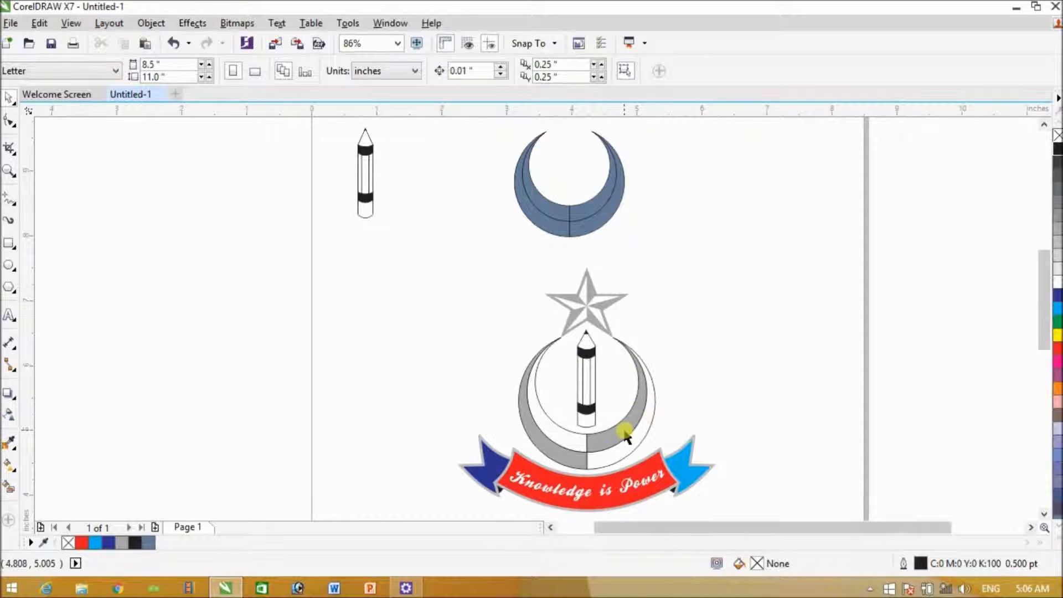
left_click(592, 209)
left_click(1057, 247)
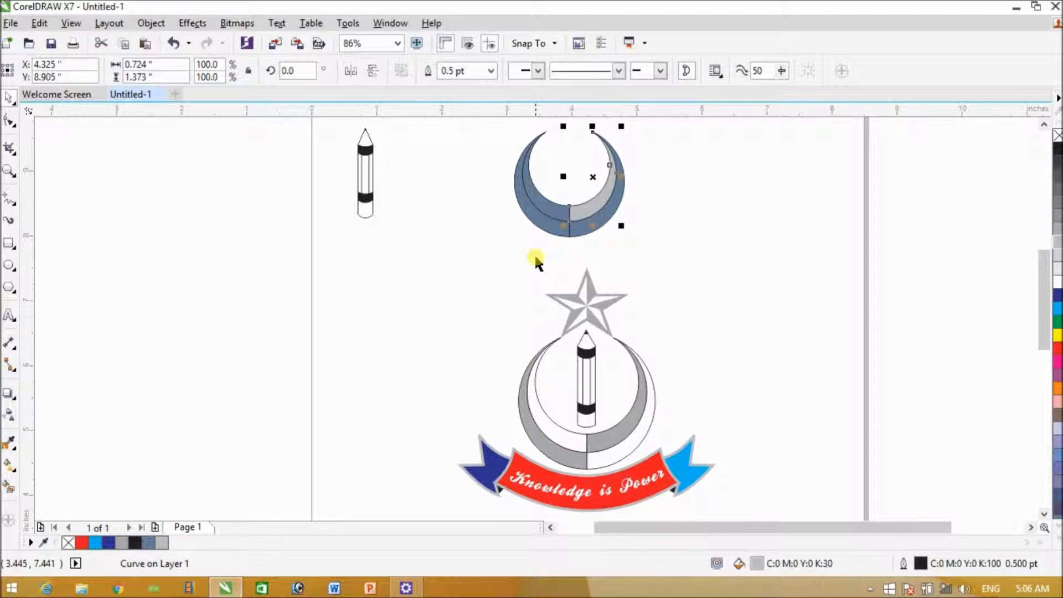
left_click(541, 229)
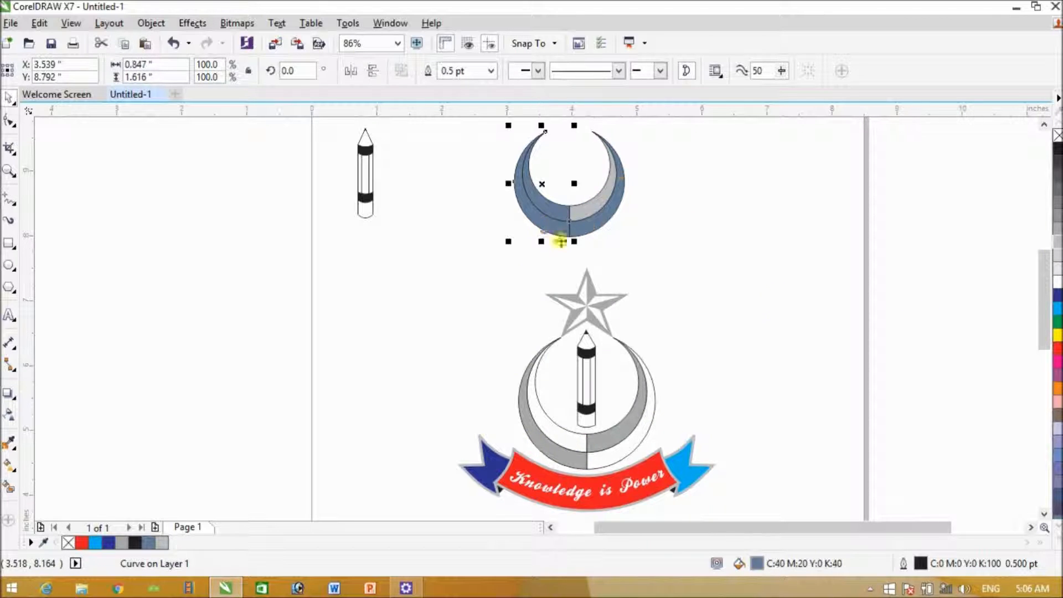
left_click(1056, 244)
left_click(665, 277)
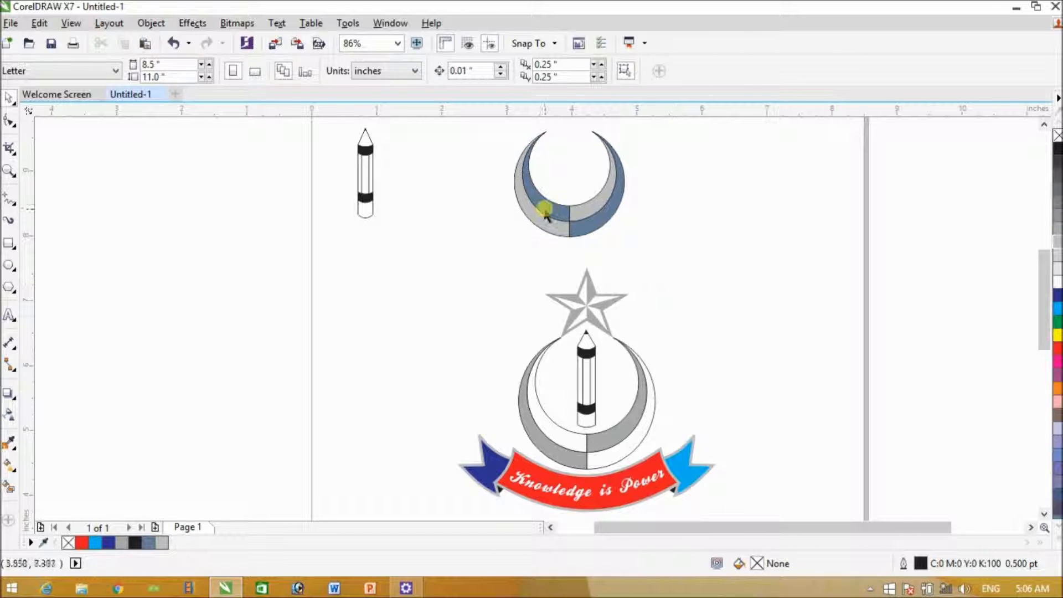
- Recolour the crescent's inner left and outer right sections white
left_click(544, 211)
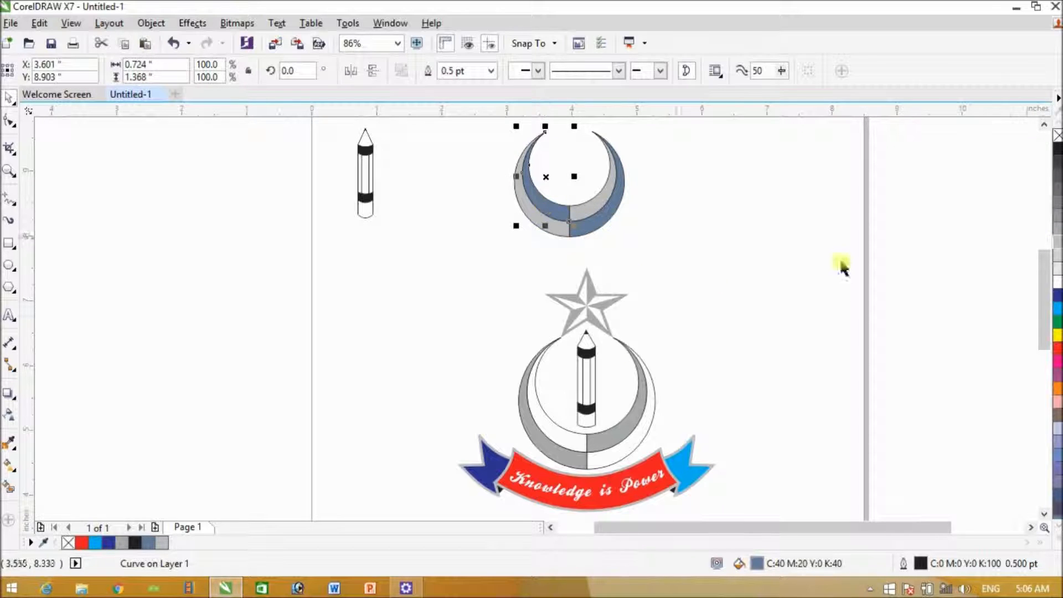
left_click(1055, 284)
left_click(600, 222)
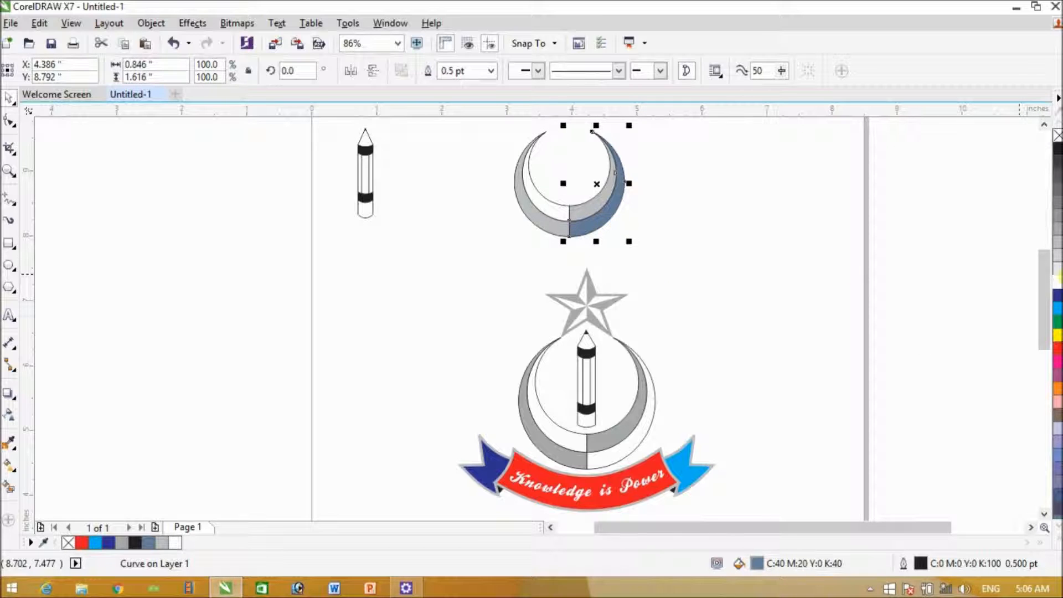
left_click(1056, 282)
left_click(880, 279)
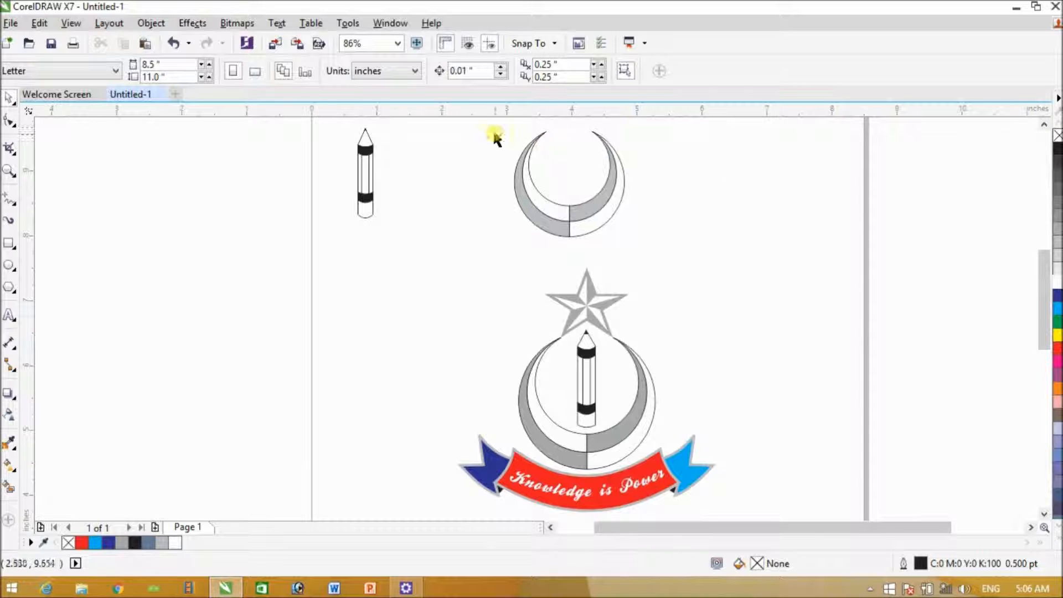
- Enlarge the four crescent sections together to about 2.04 by 1.94 inches and group them
left_click_drag(470, 120, 705, 254)
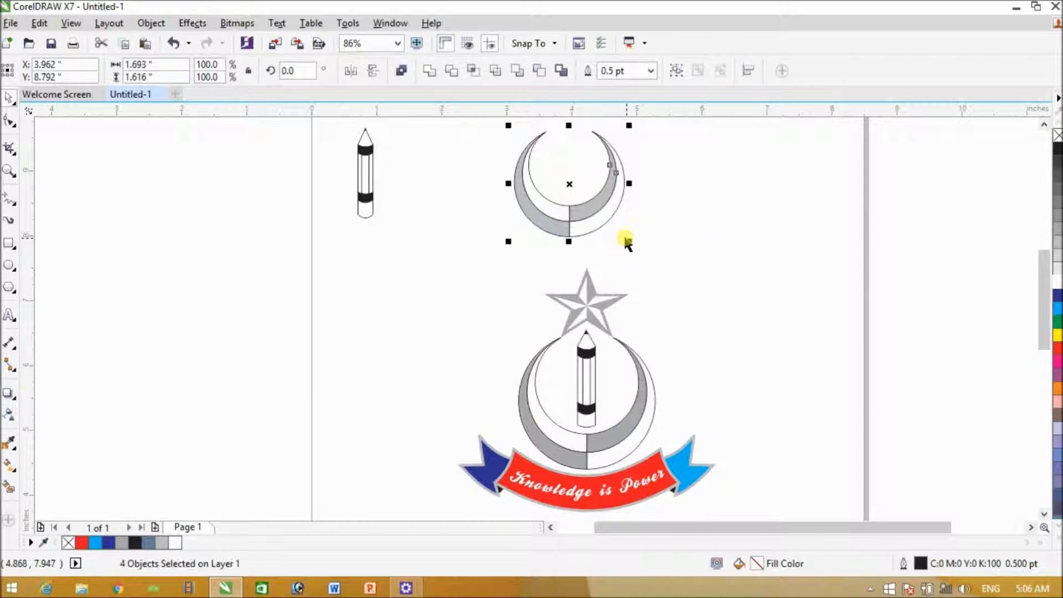
left_click_drag(629, 241, 658, 263)
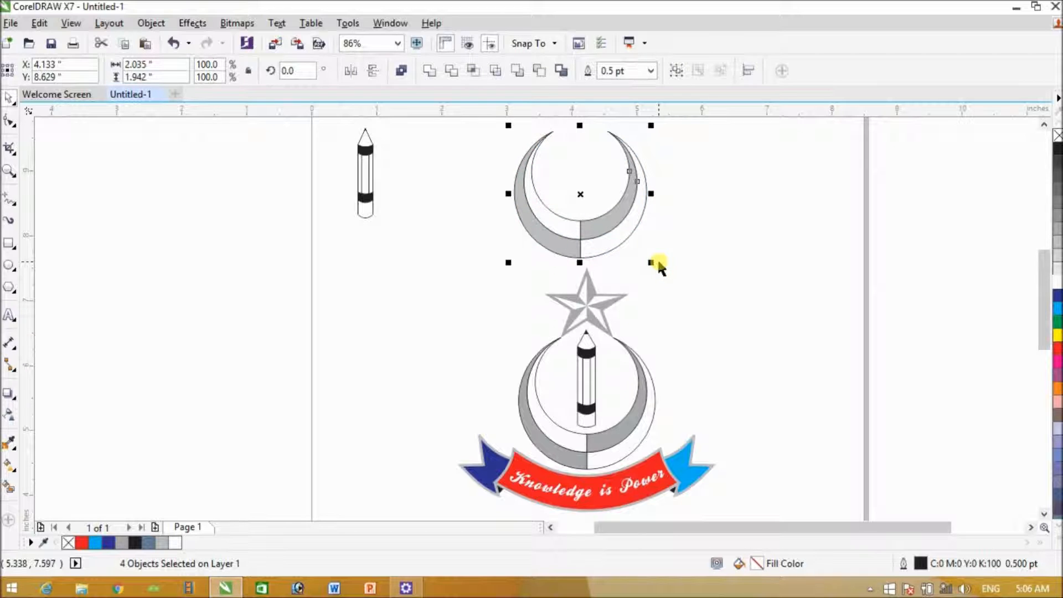
key("ctrl+g")
key("Escape")
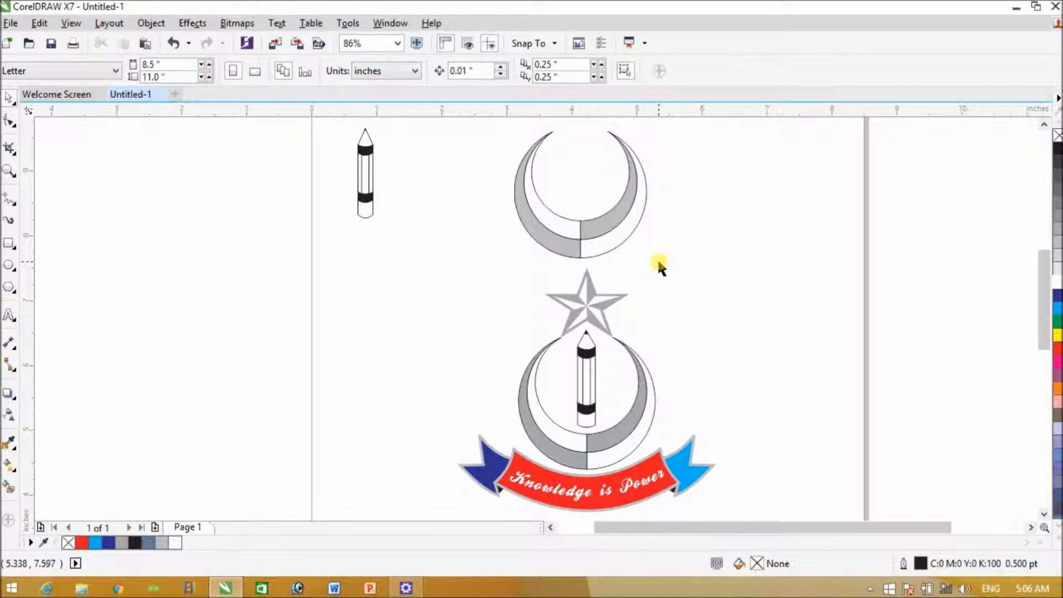
- Move the grouped crescent around the separate pencil and centre it horizontally on the pencil
left_click_drag(629, 224, 408, 238)
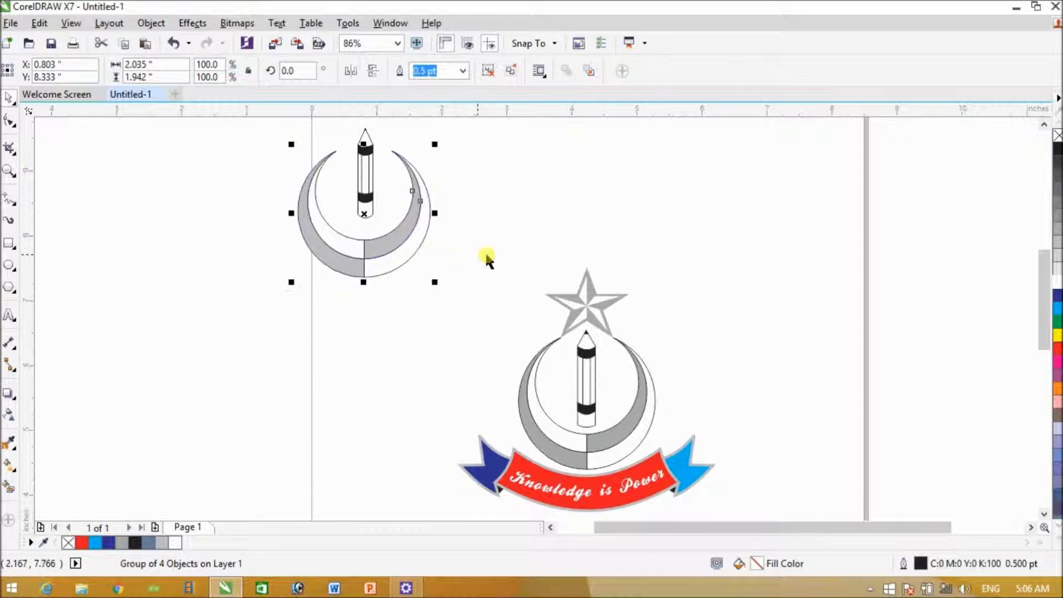
left_click(526, 224)
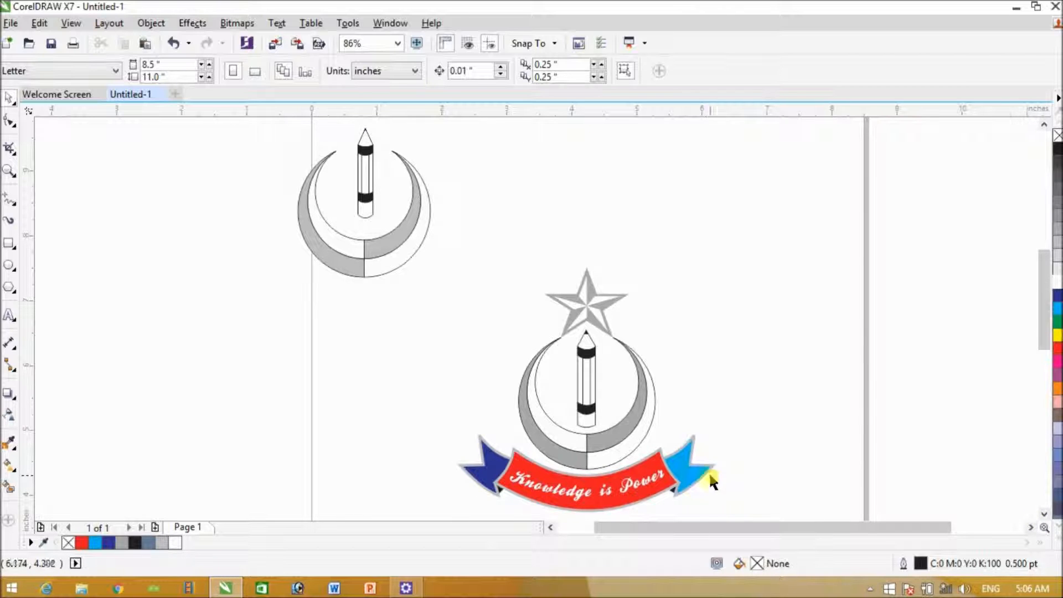
- Check the reference star's font above the crescent and open the character insertion browser
left_click(591, 293)
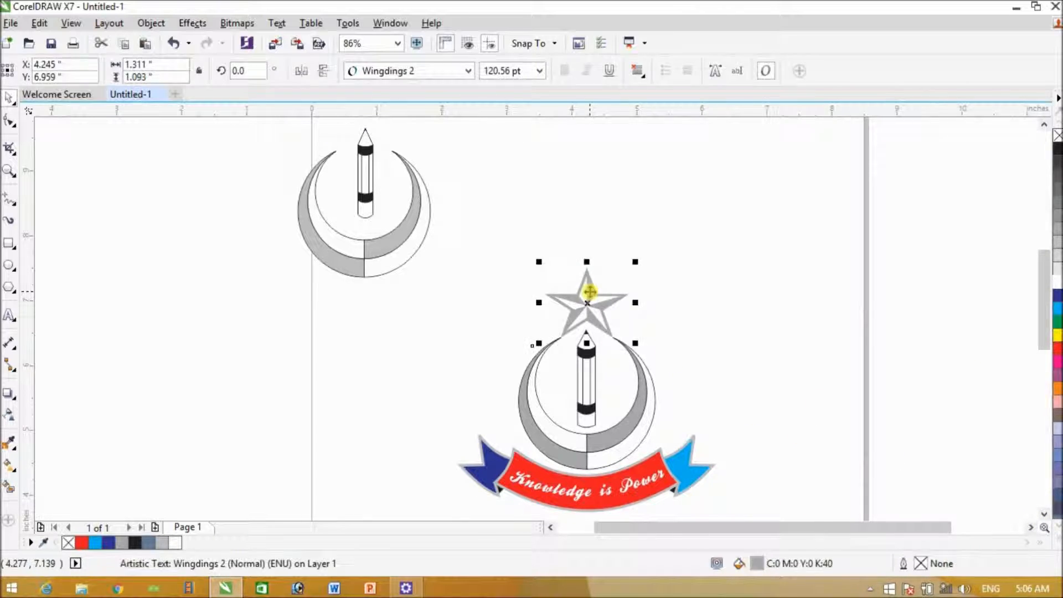
left_click(691, 298)
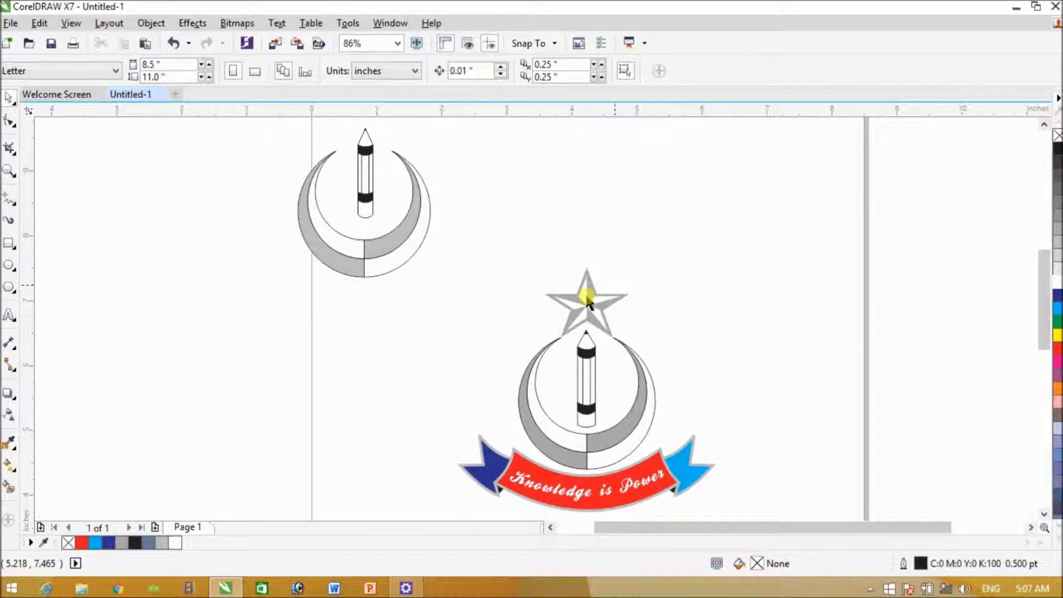
left_click(1044, 124)
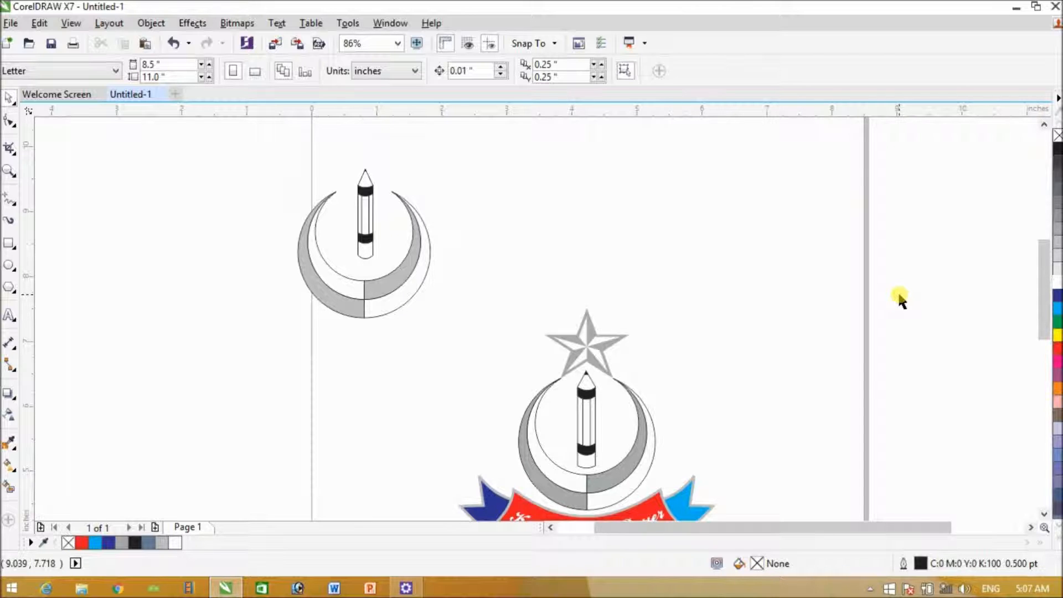
key("ctrl+F11")
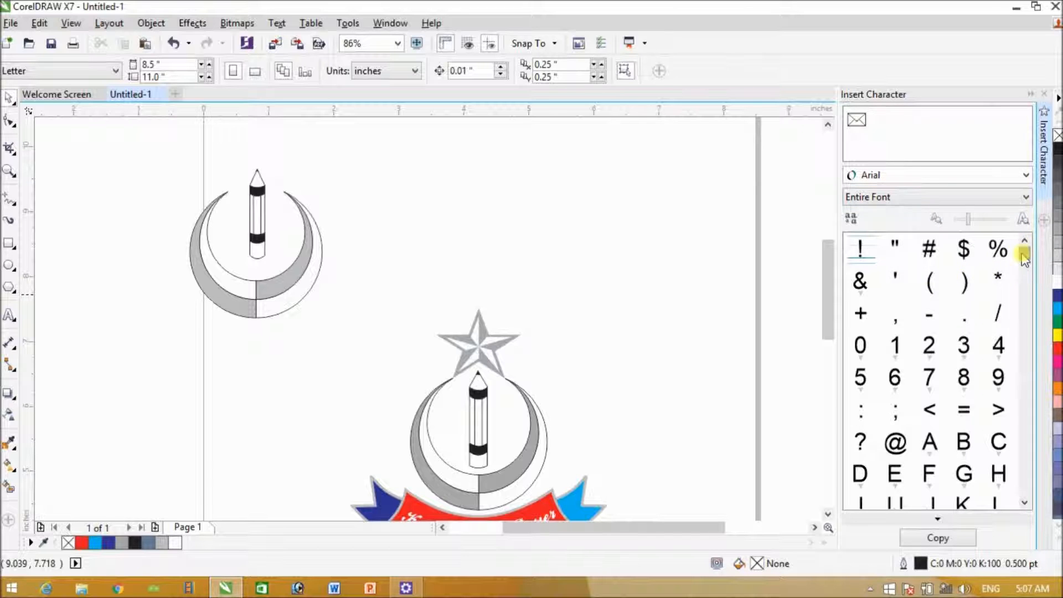
- Browse the Wingdings font's characters for a faceted five-pointed star
left_click_drag(1026, 259, 1026, 141)
left_click(911, 176)
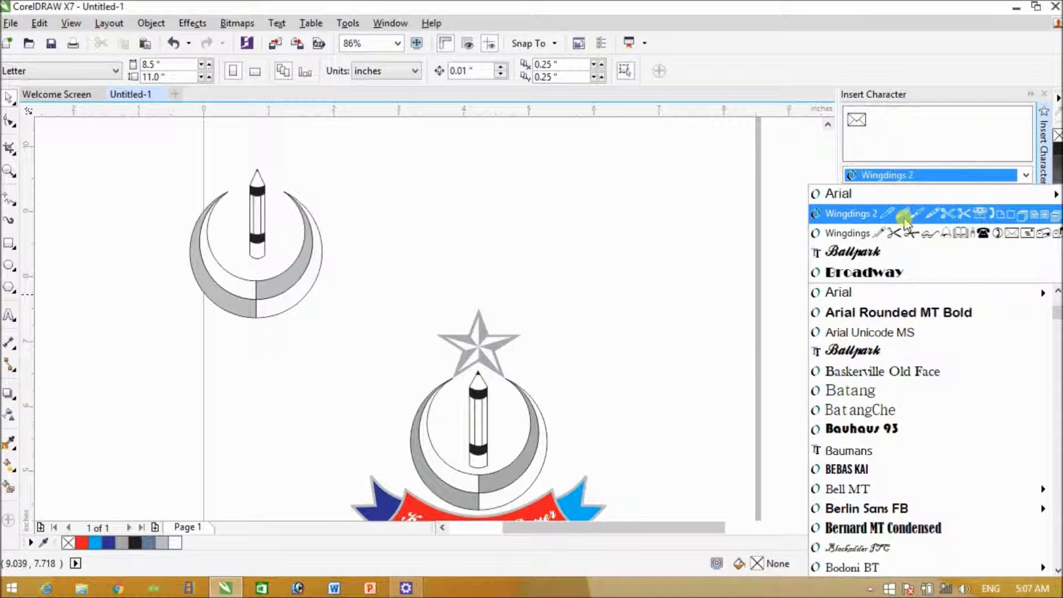
left_click(932, 176)
left_click(932, 176)
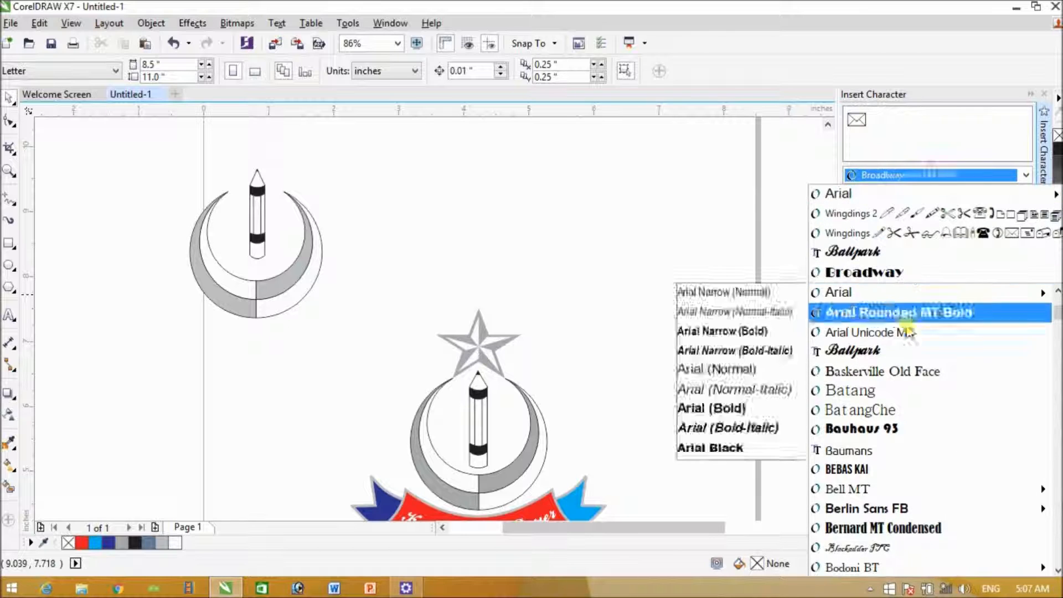
left_click(935, 237)
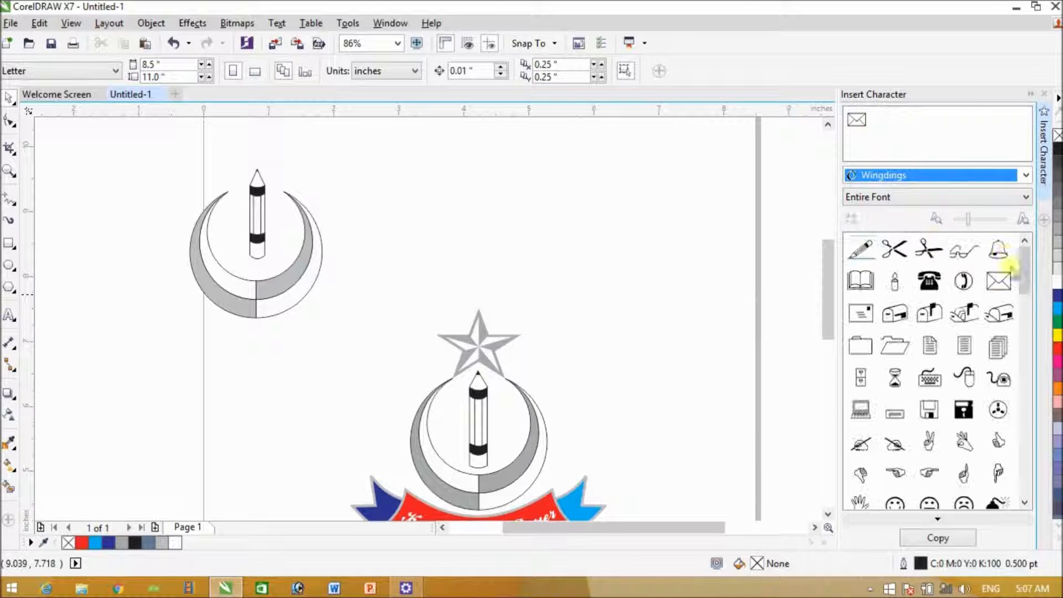
left_click(1025, 503)
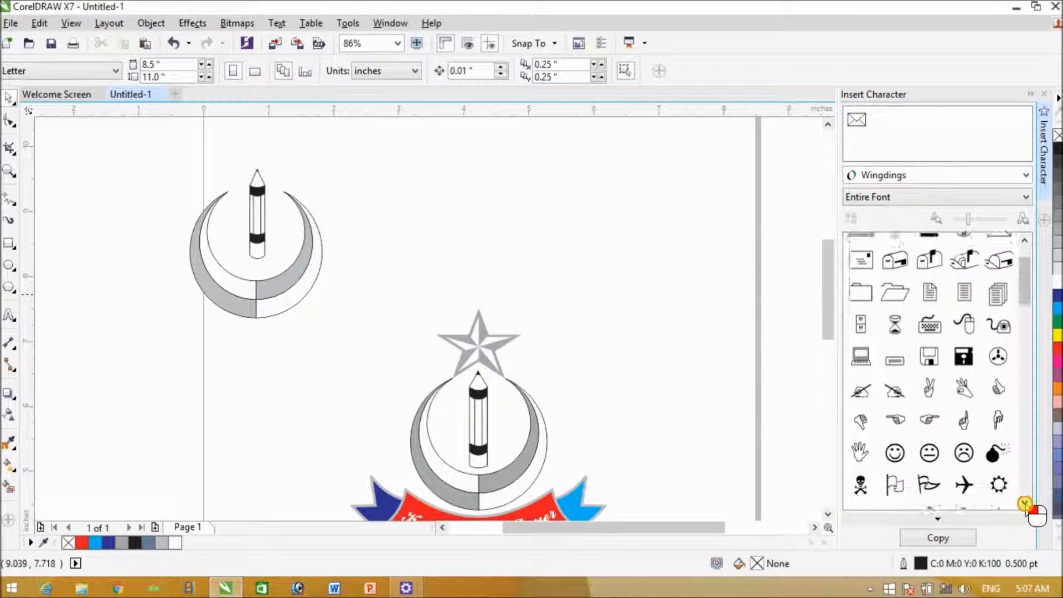
left_click_drag(1024, 503, 1025, 503)
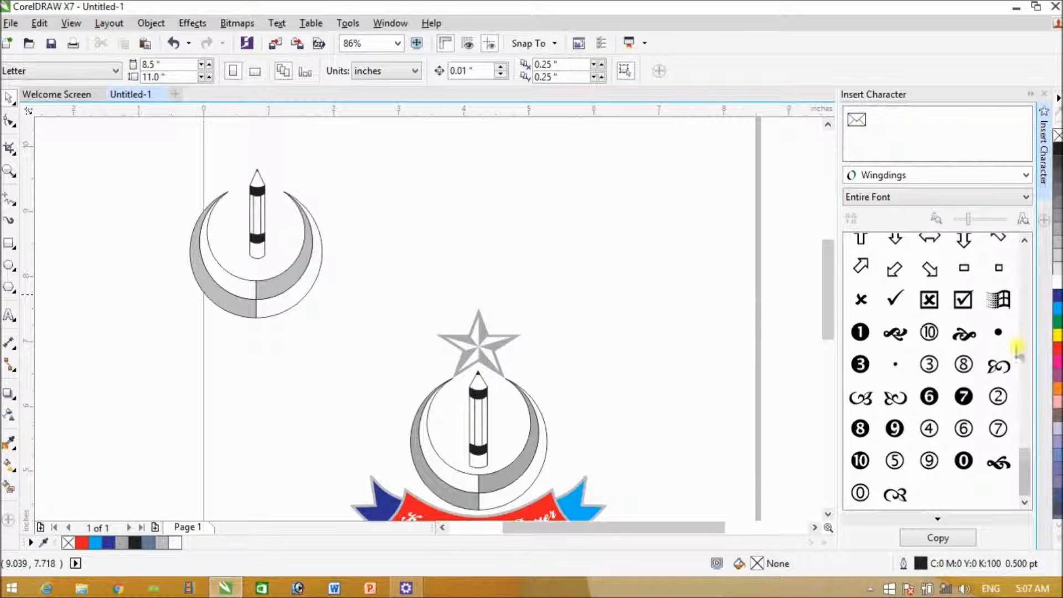
left_click_drag(1028, 474, 1034, 399)
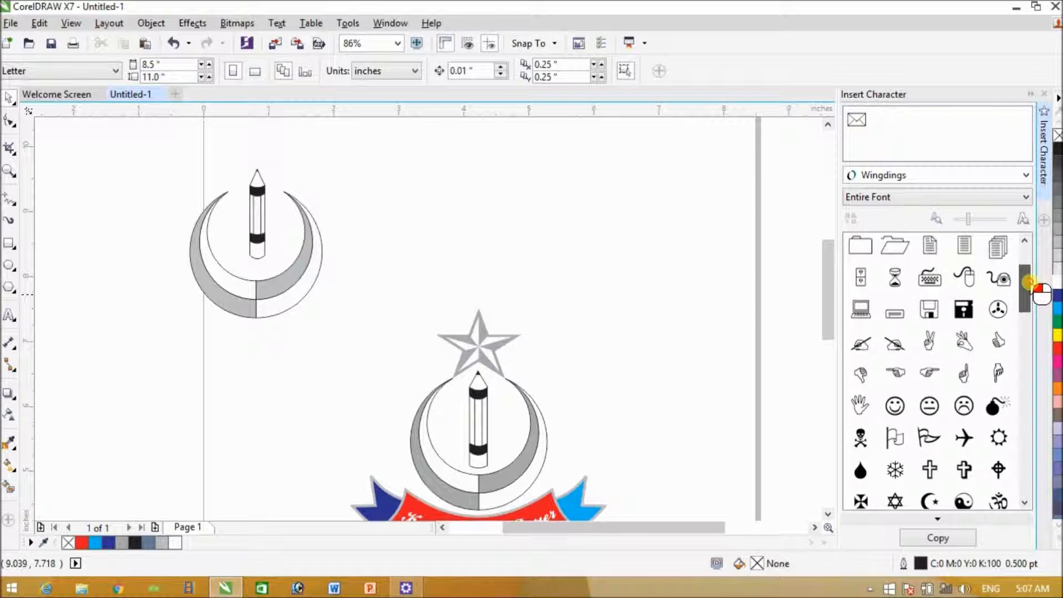
left_click_drag(1029, 283, 1028, 244)
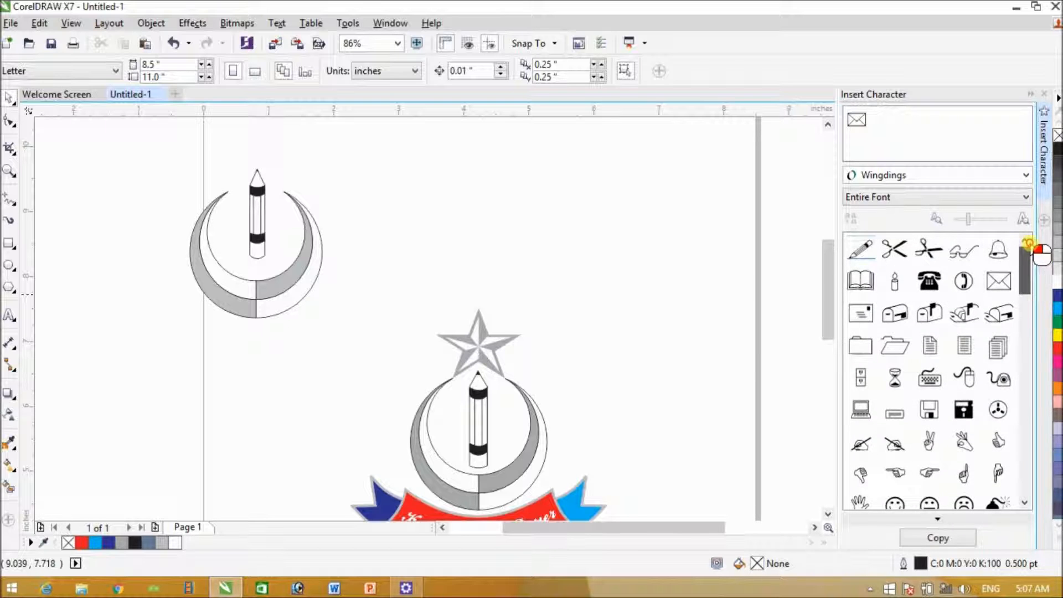
- Switch the character font to Wingdings 2 and place its faceted five-pointed star in the empty area above the reference emblem
left_click(1021, 198)
left_click(1005, 175)
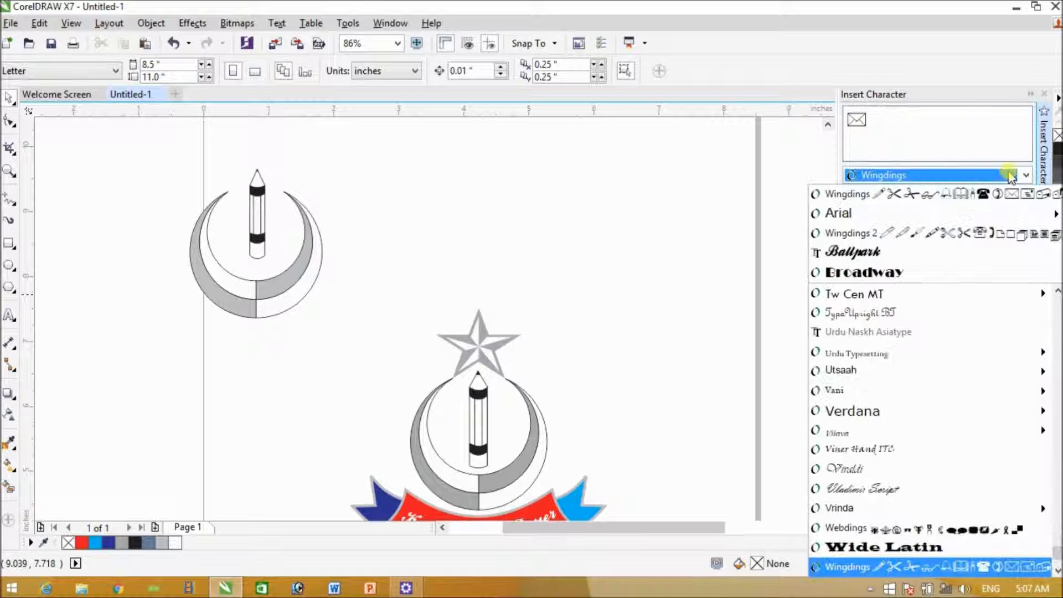
left_click(897, 234)
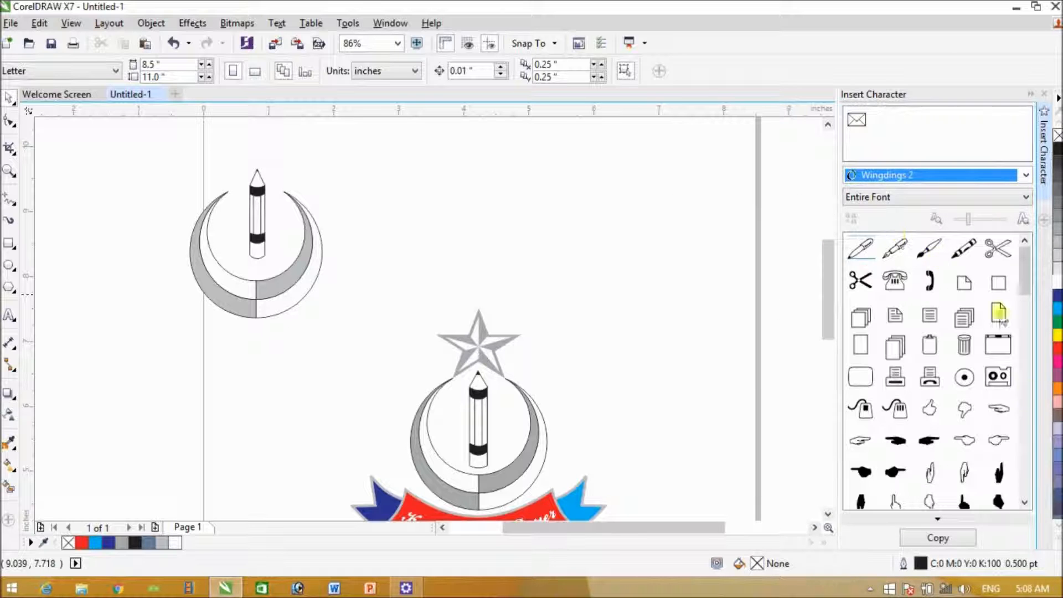
left_click(1025, 503)
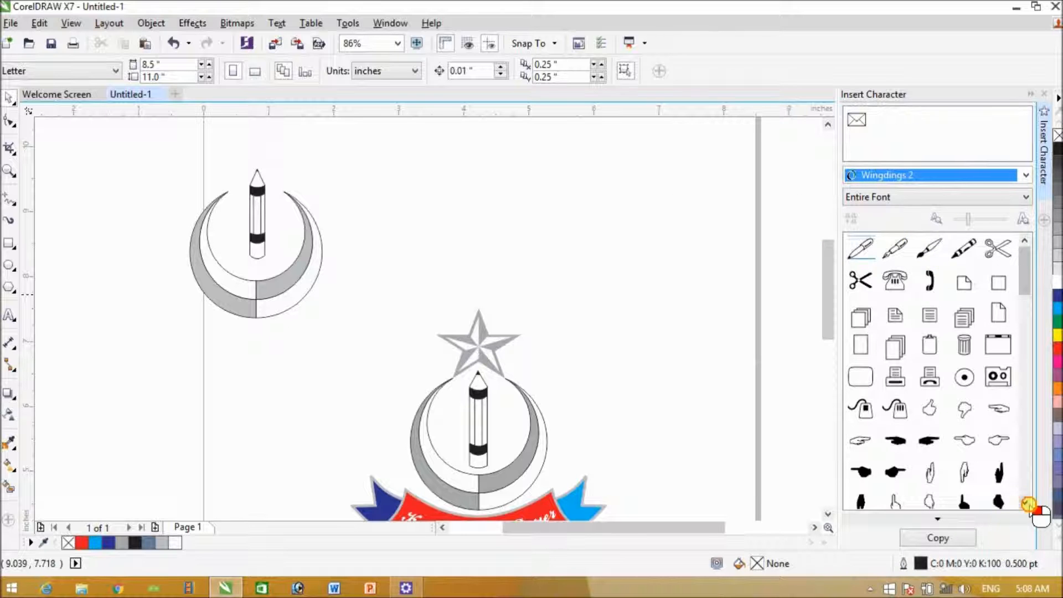
left_click_drag(1024, 503, 1028, 509)
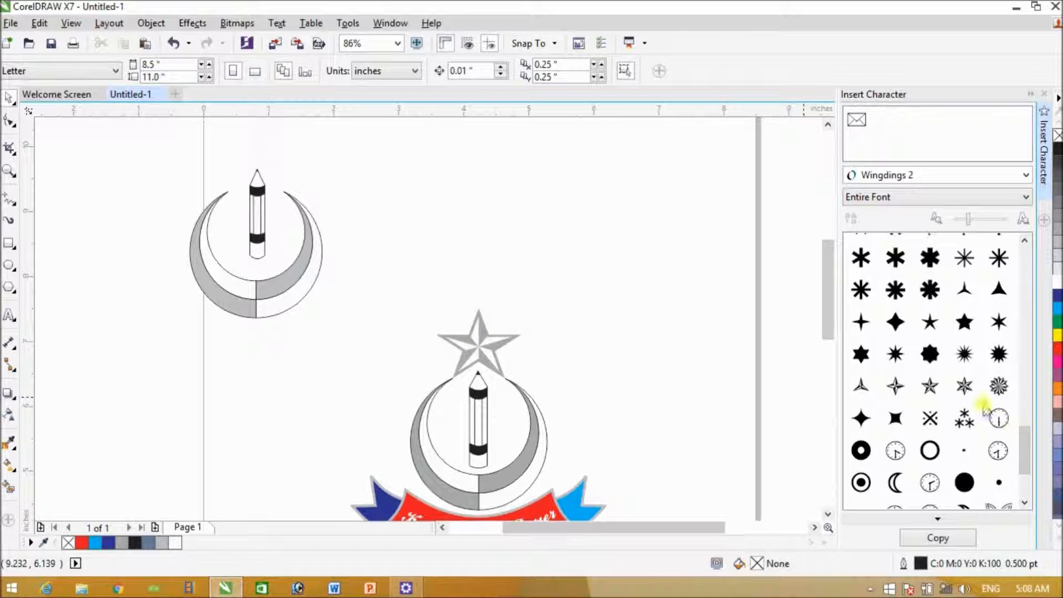
left_click_drag(931, 389, 494, 232)
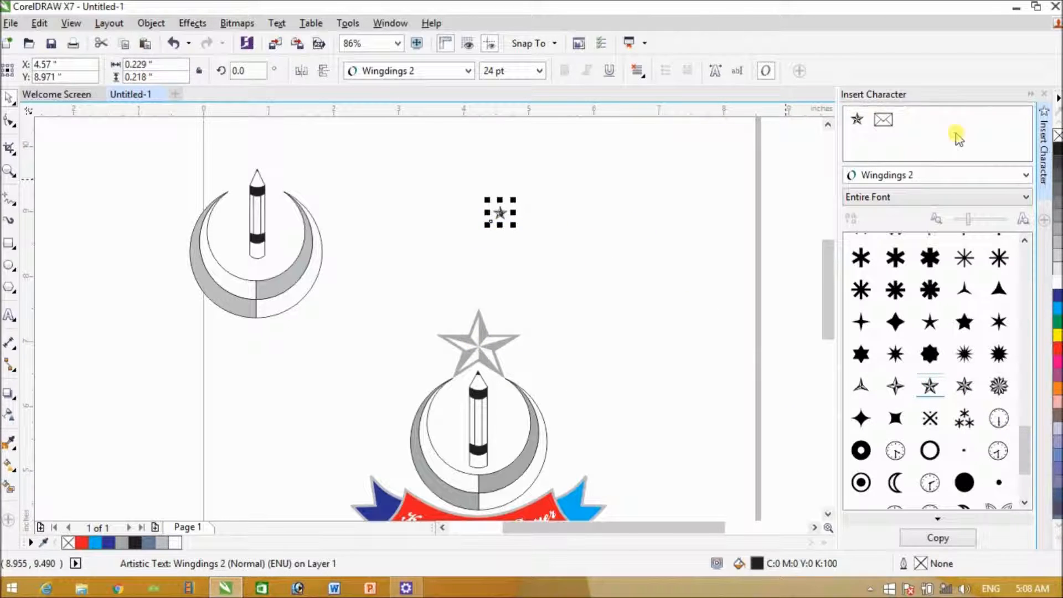
- Close the character browser, enlarge the inserted star and move it above the pencil of the new crescent emblem
left_click(1044, 95)
left_click(661, 249)
left_click(612, 217)
left_click_drag(622, 226, 678, 275)
left_click_drag(645, 242, 362, 142)
left_click(698, 218)
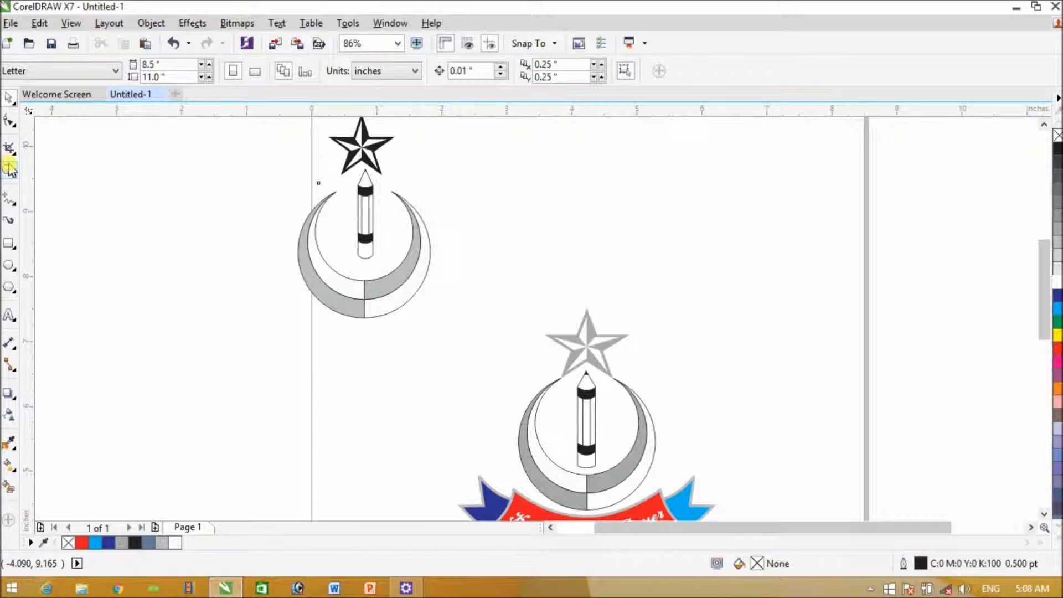
- Move the star down and resize it to about 1.465 by 1.002 inches so its lower points meet the crescent tips
left_click(10, 169)
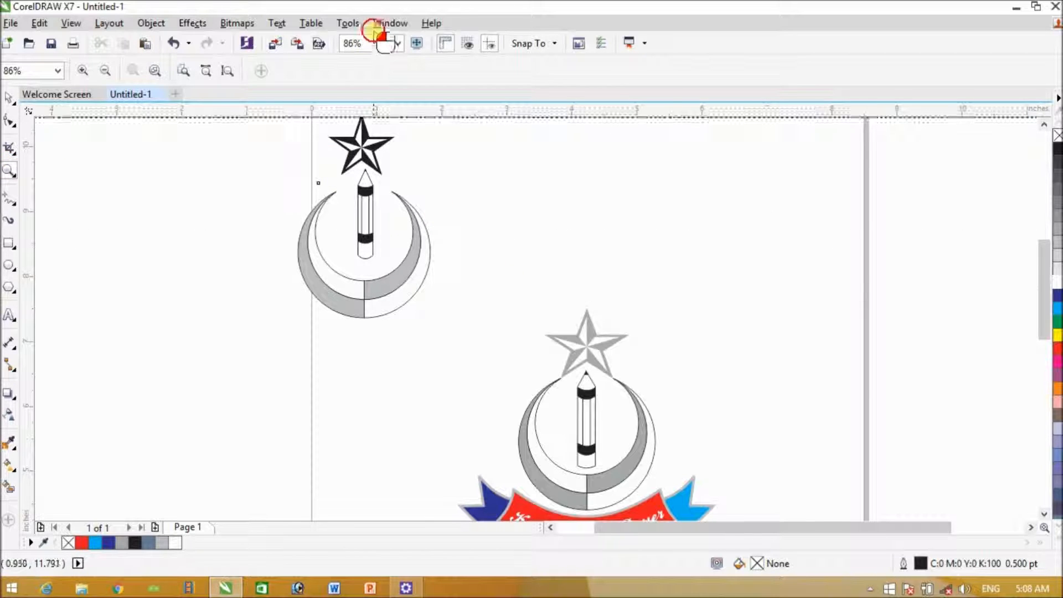
left_click_drag(288, 123, 451, 313)
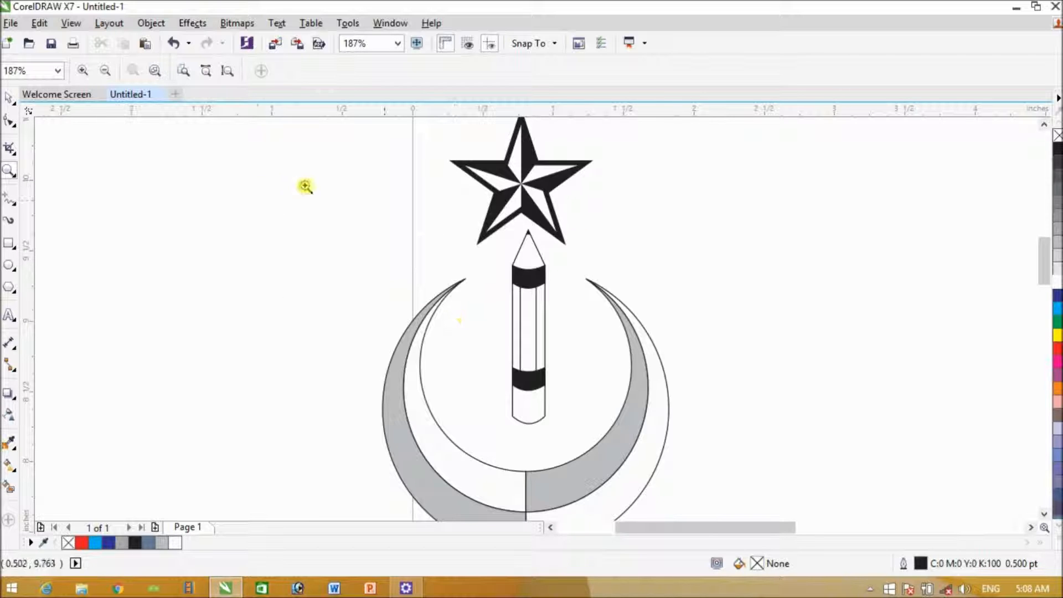
left_click(10, 98)
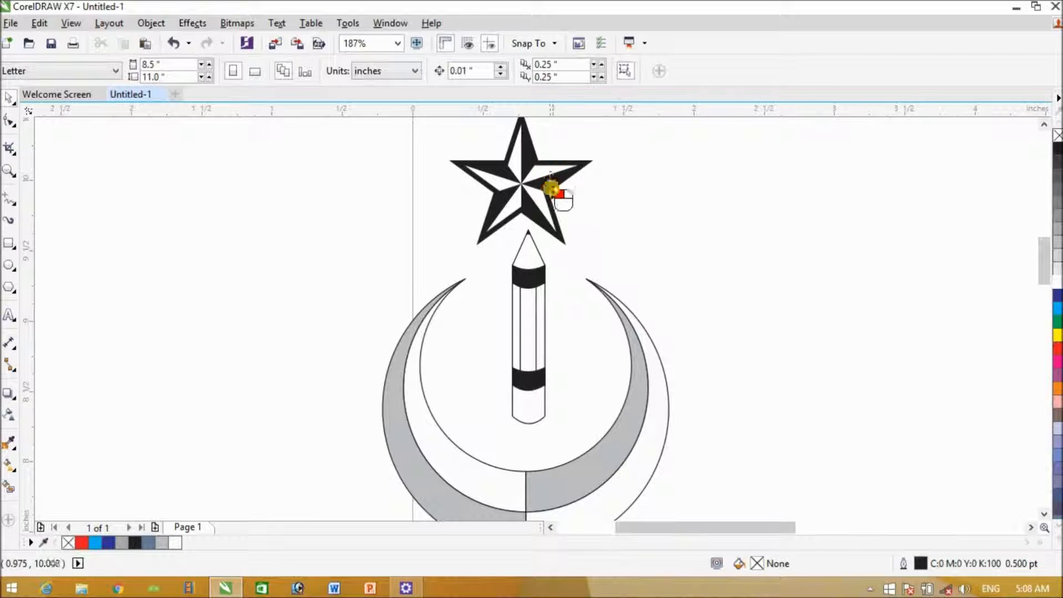
left_click_drag(531, 169, 514, 202)
mouse_move(588, 283)
left_mouse_down()
mouse_move(621, 280)
mouse_move(592, 287)
left_mouse_up()
left_click_drag(592, 212, 624, 205)
left_click_drag(436, 214, 419, 212)
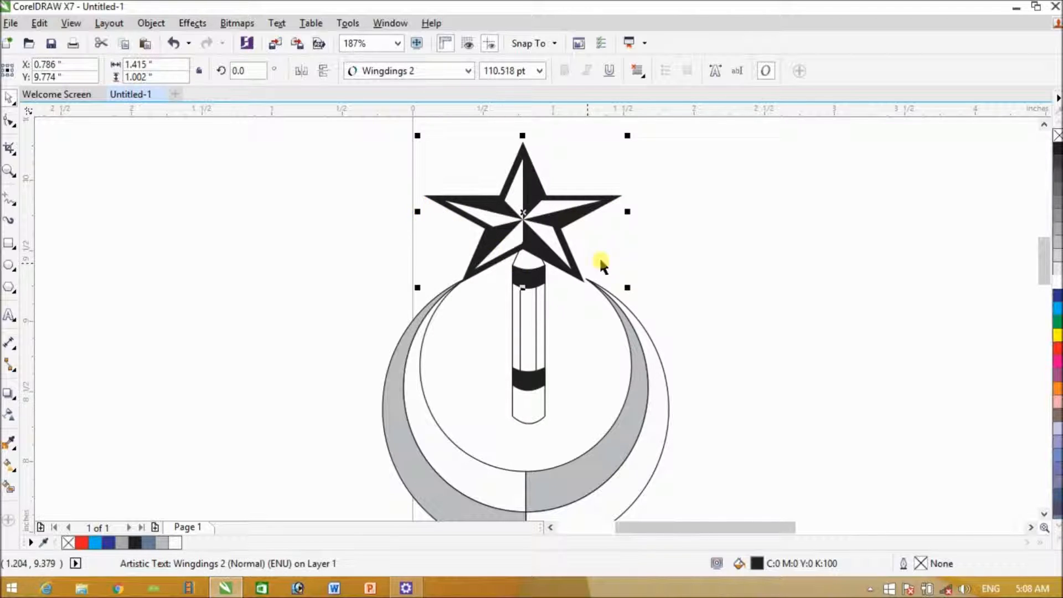
left_click_drag(627, 211, 631, 209)
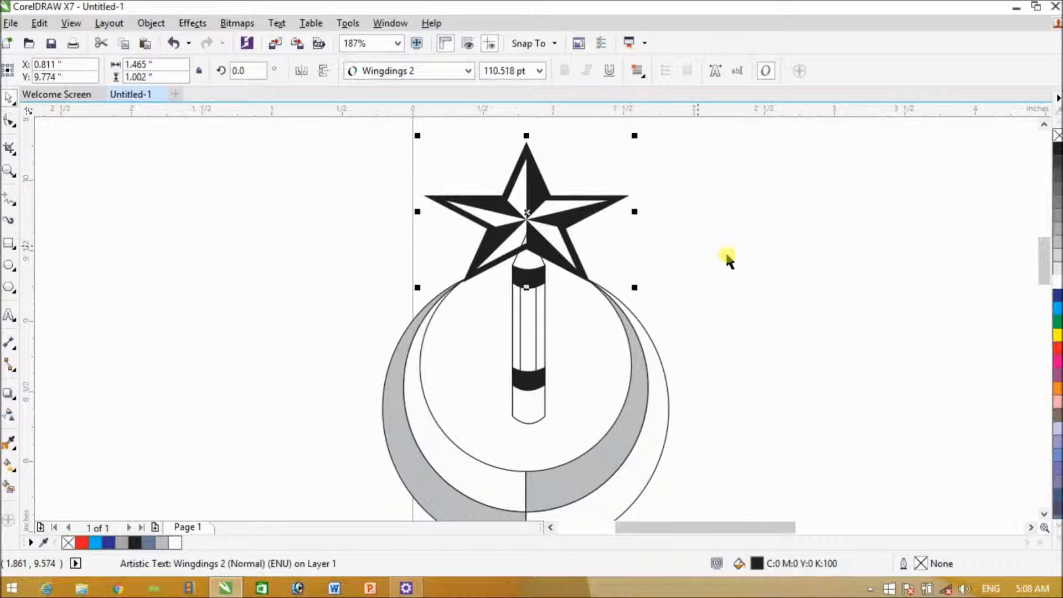
key("Escape")
- Shrink the pencil inside the crescent to about 0.17 by 1.02 inches and centre it horizontally under the star
left_click_drag(348, 214, 603, 443)
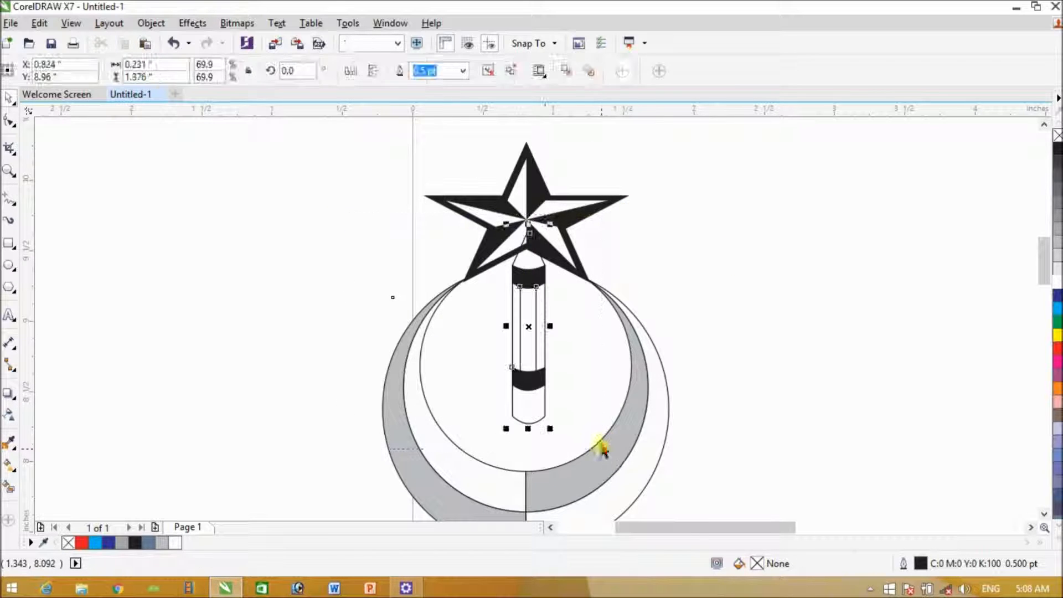
mouse_move(529, 311)
left_mouse_down()
mouse_move(540, 332)
mouse_move(529, 327)
left_mouse_up()
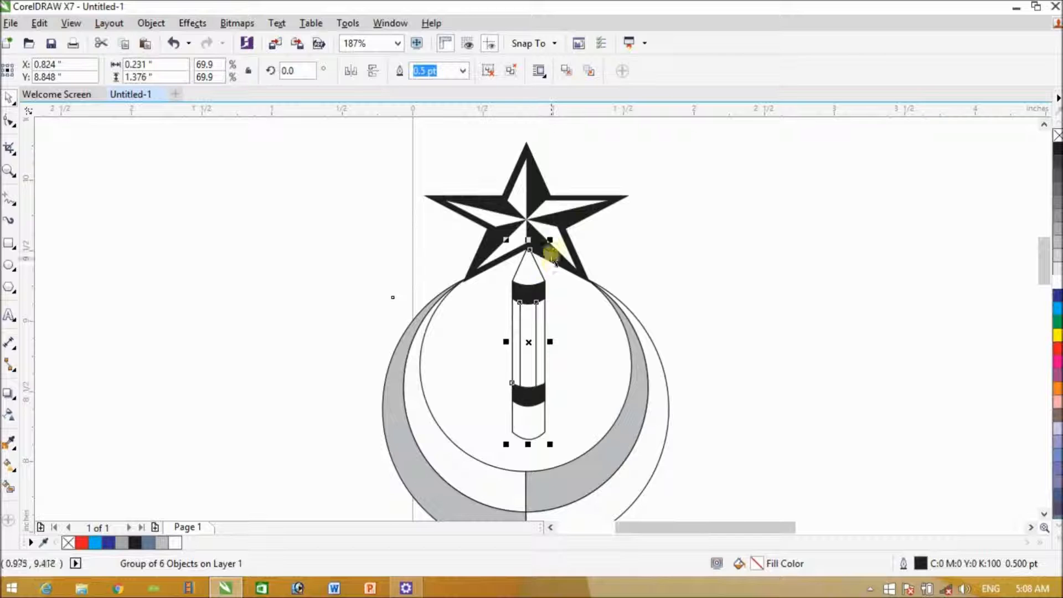
left_click_drag(552, 242, 546, 261)
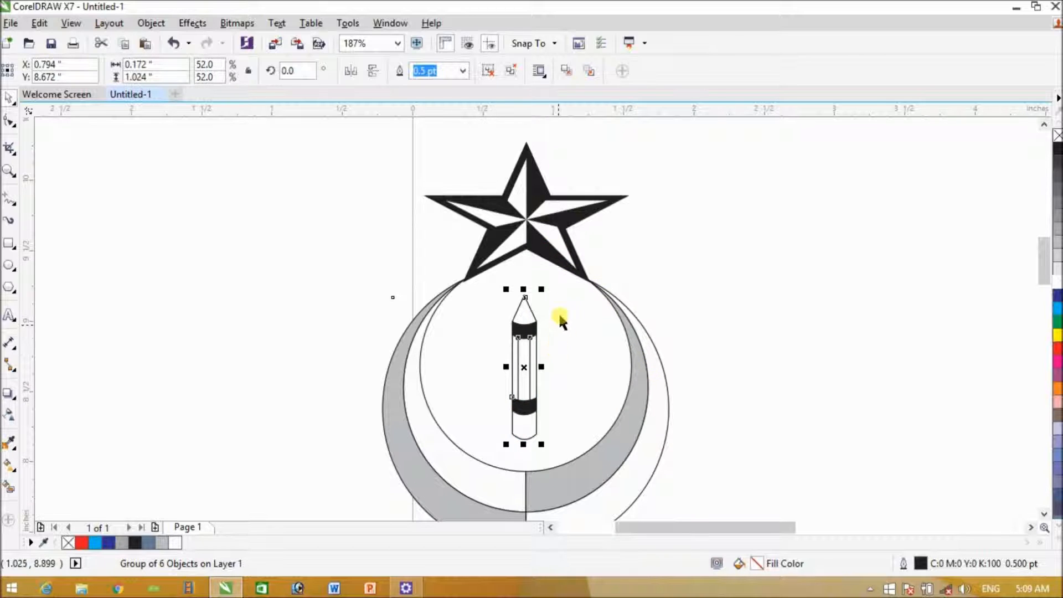
left_click(555, 250, "shift")
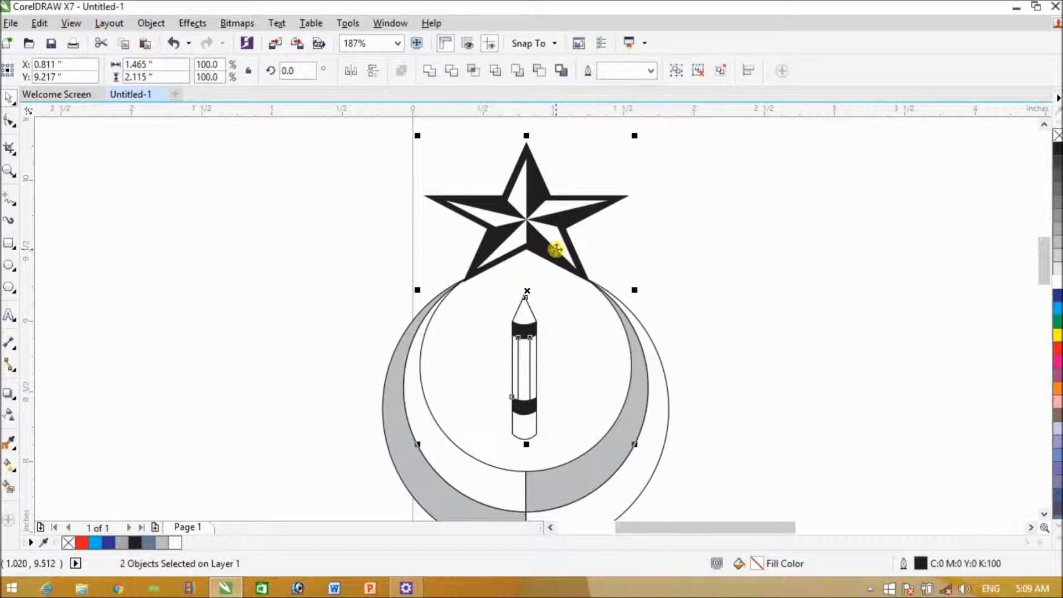
left_click(777, 283)
- Examine the reference emblem's ribbon banner with the "Knowledge is Power" motto up close
scroll(777, 283, "down", 2)
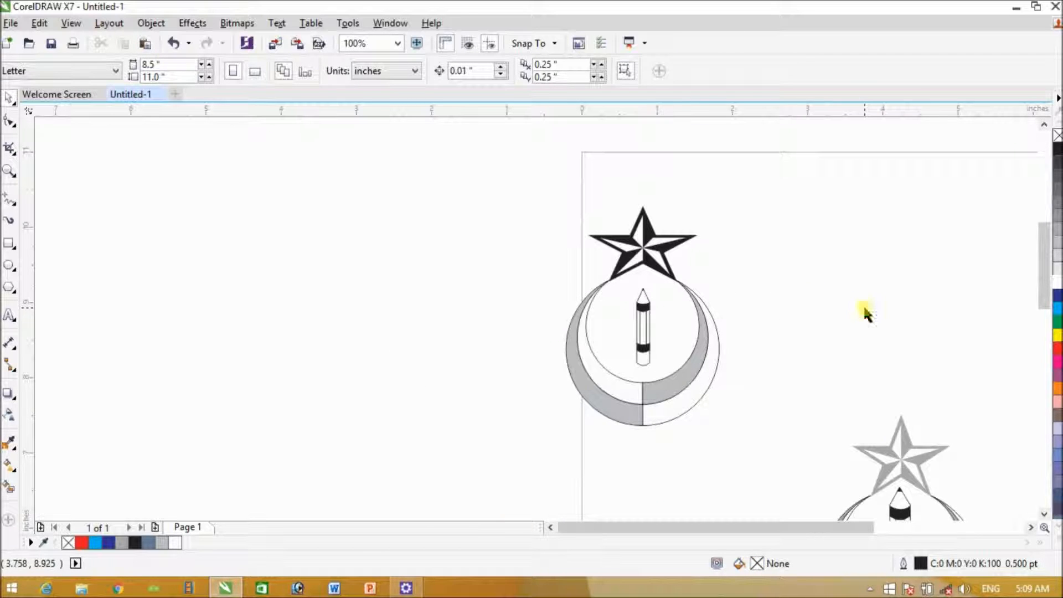
scroll(885, 430, "down", 1)
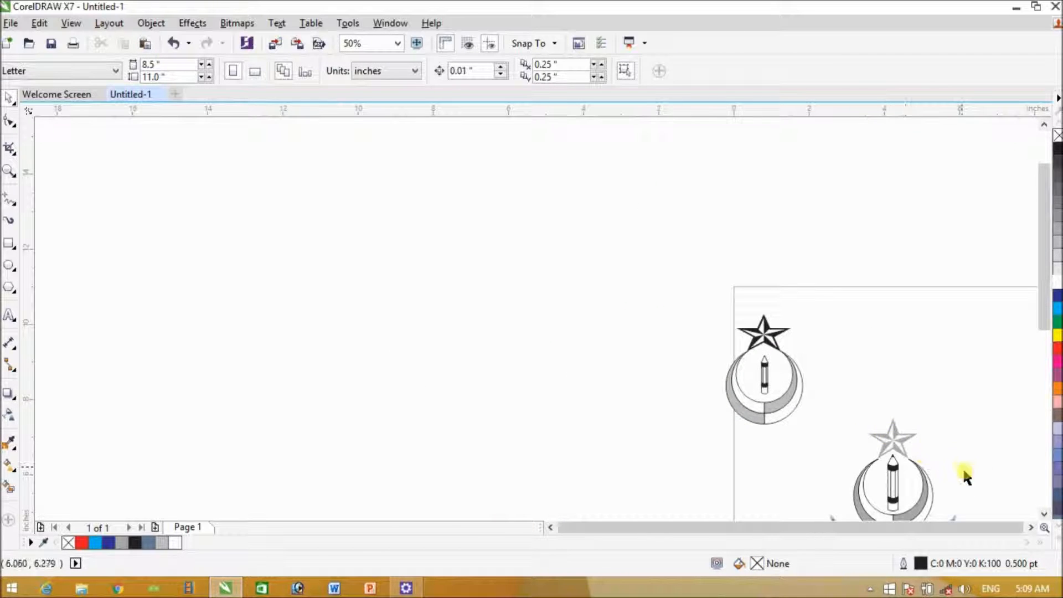
left_click(1044, 514)
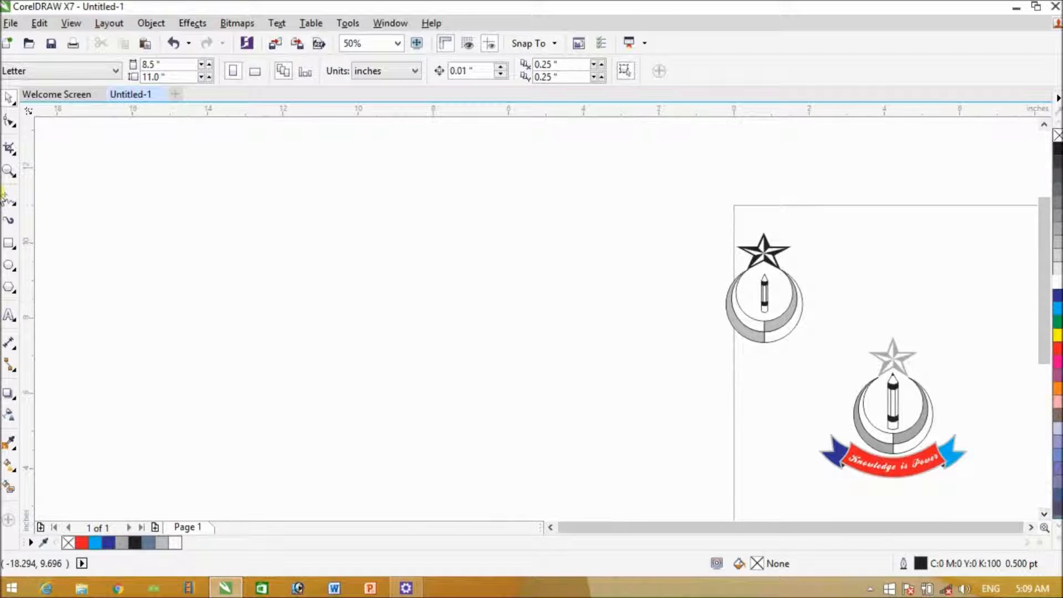
left_click(7, 171)
left_click_drag(792, 425, 995, 496)
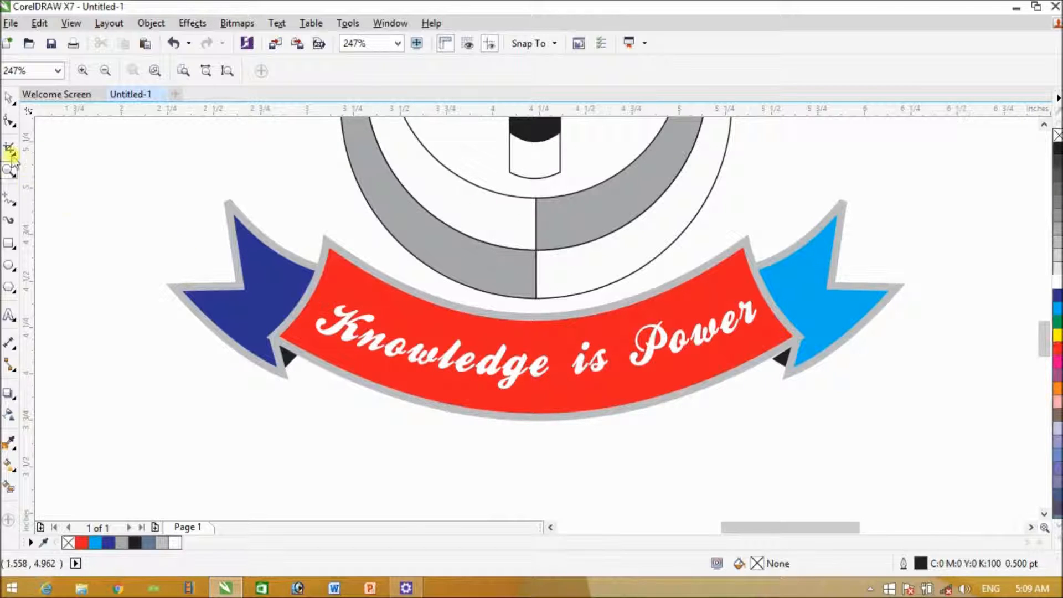
left_click(9, 99)
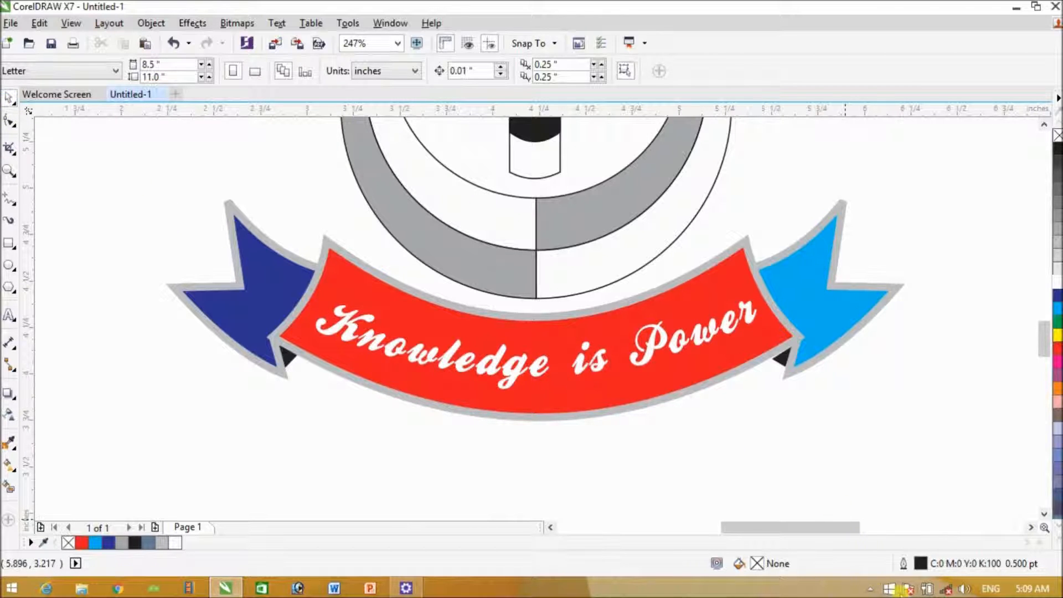
left_click(874, 592)
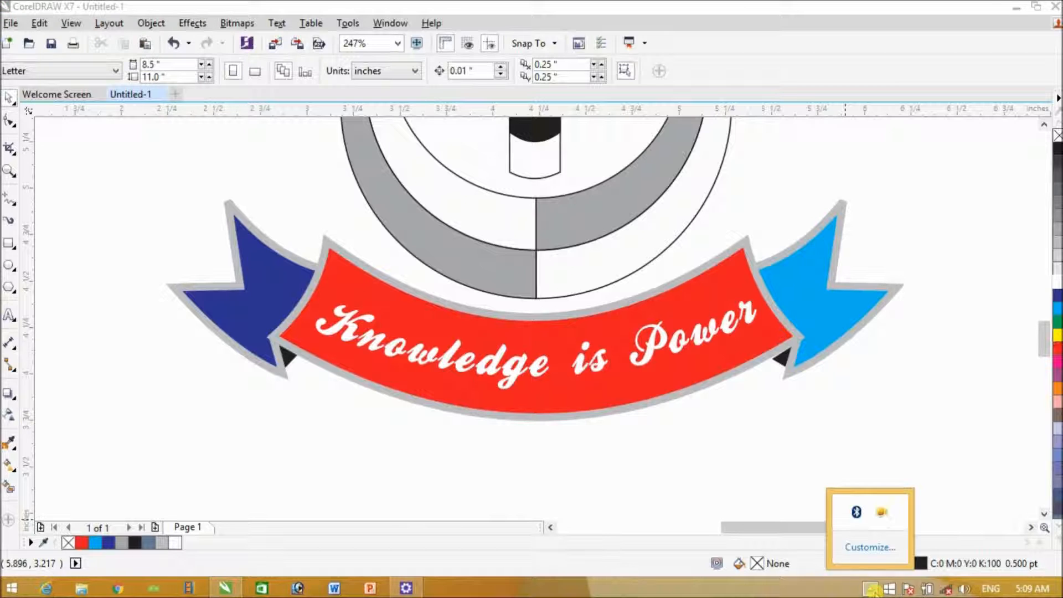
left_click(884, 512)
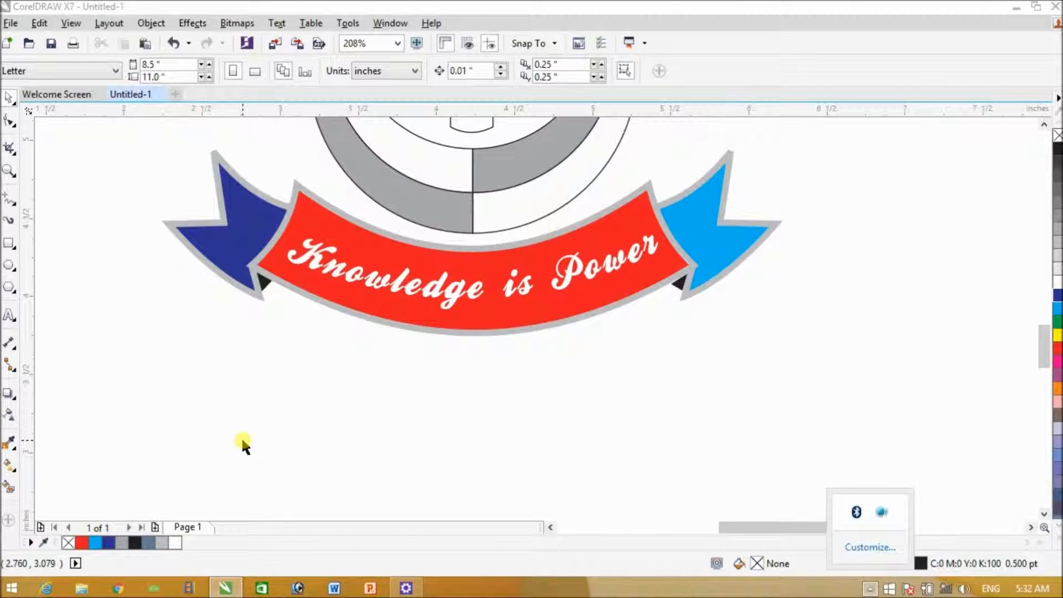
left_click(716, 503)
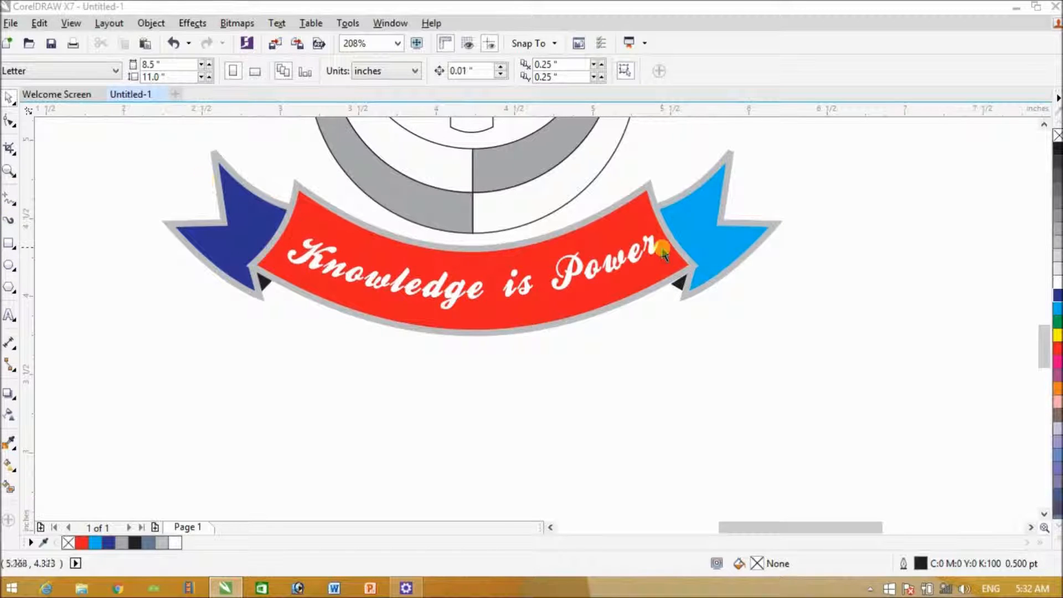
- Draw a rectangle about 2.85 by 0.56 inches just below the reference ribbon
left_click(9, 245)
left_click_drag(246, 338, 691, 426)
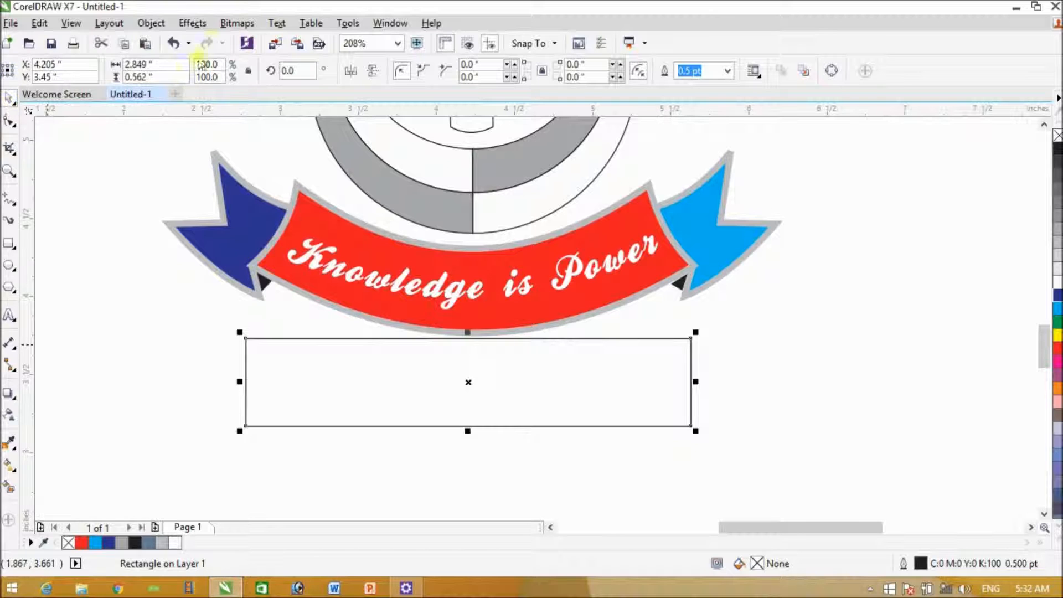
- Convert the rectangle below the reference ribbon to curves and make its nodes editable
left_click(151, 23)
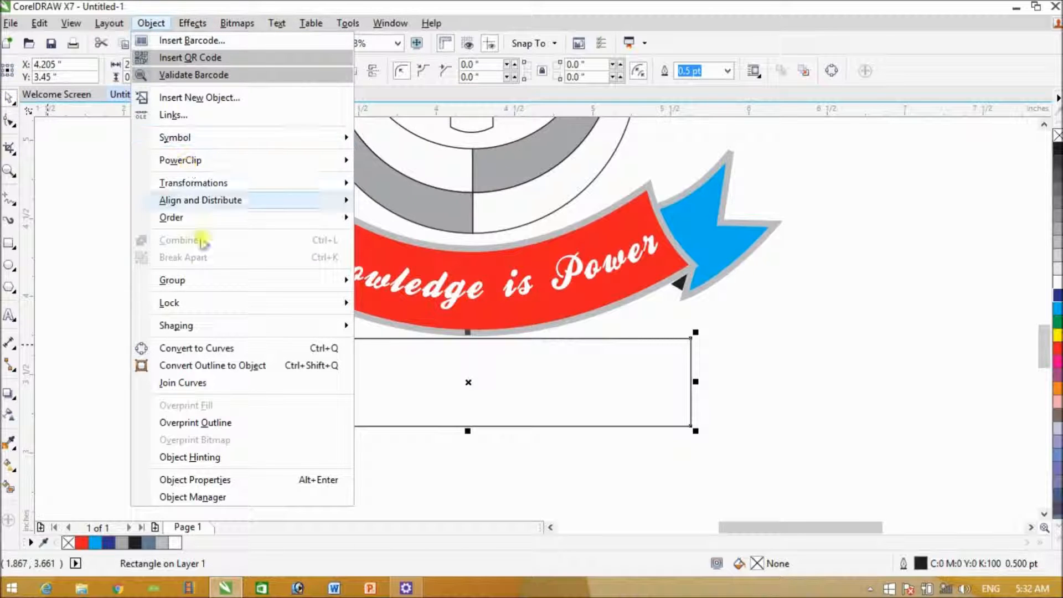
left_click(207, 349)
left_click(9, 121)
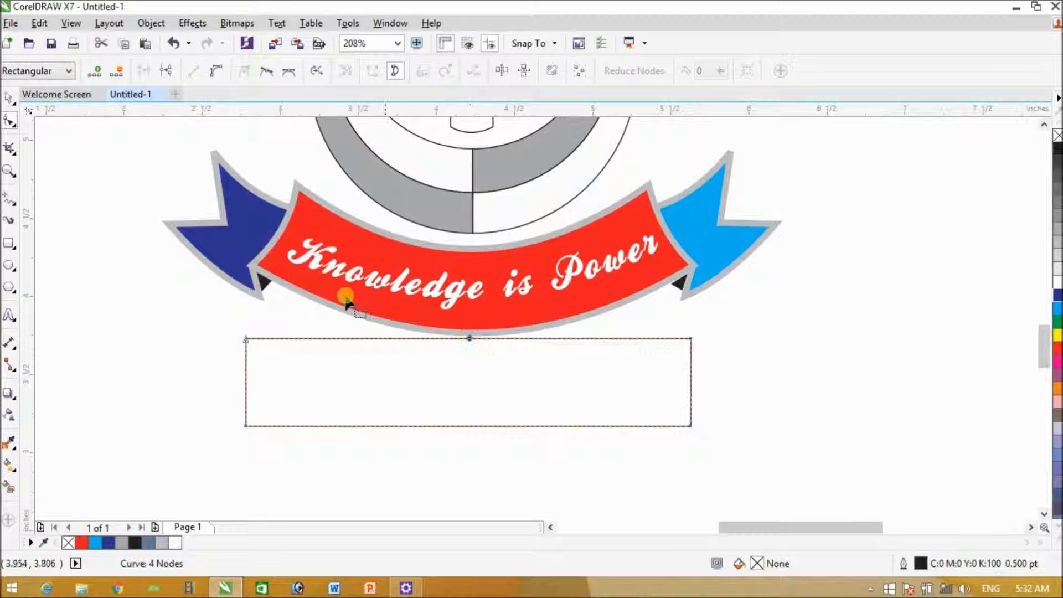
- Try to turn the rectangle's top edge into a curve that bows downward
left_click(216, 70)
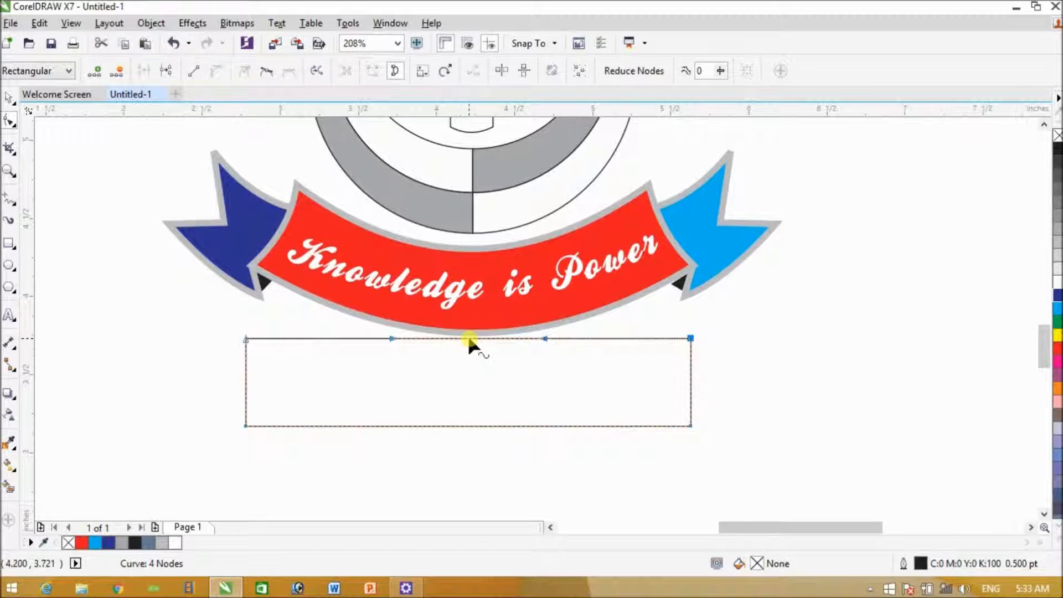
left_click_drag(470, 340, 470, 385)
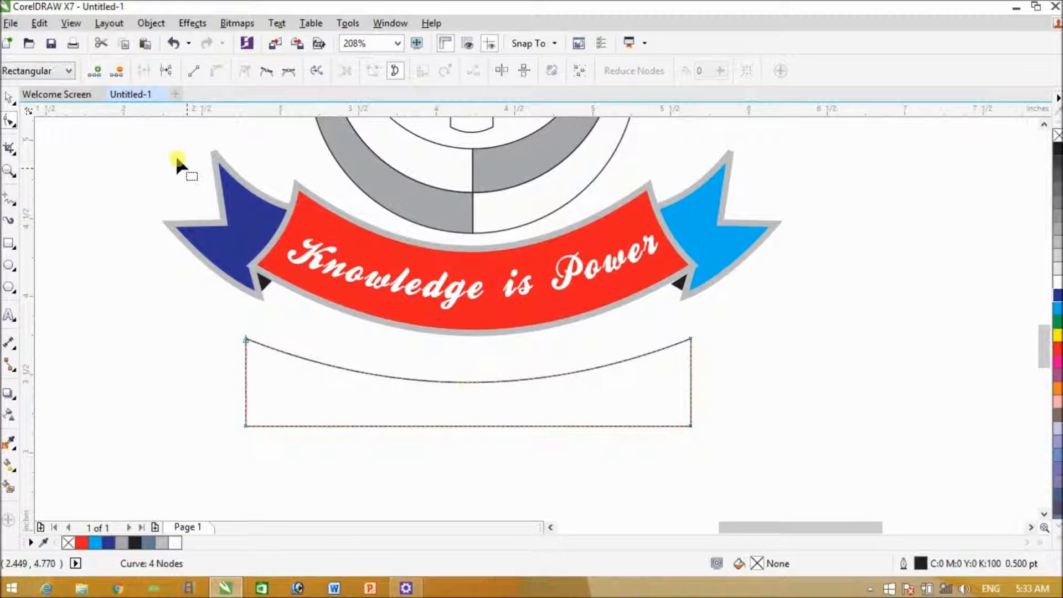
left_click(173, 43)
- Duplicate the converted rectangle in place below the reference ribbon
left_click(9, 98)
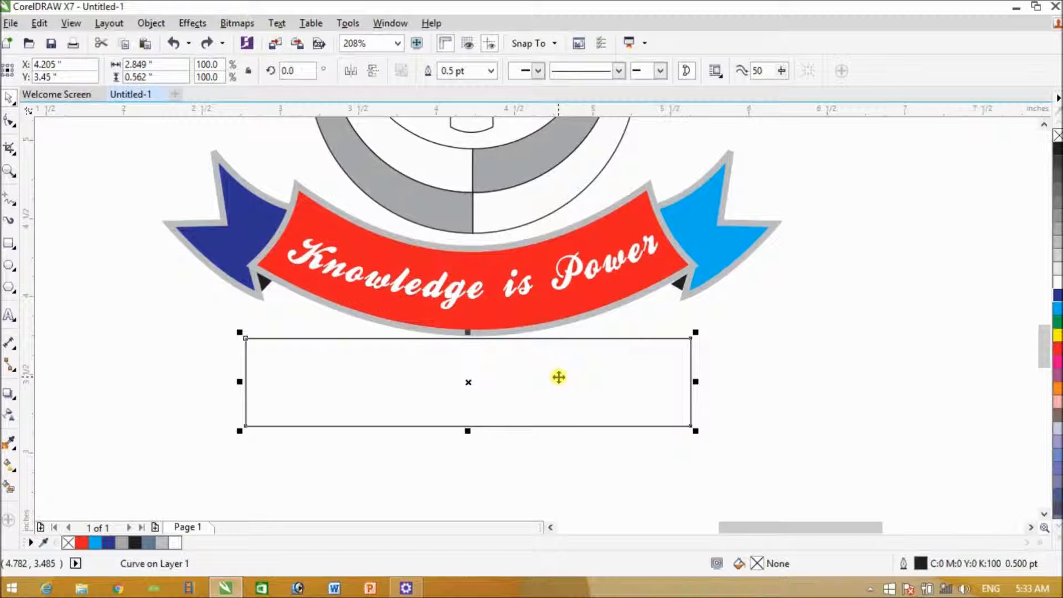
key("plus")
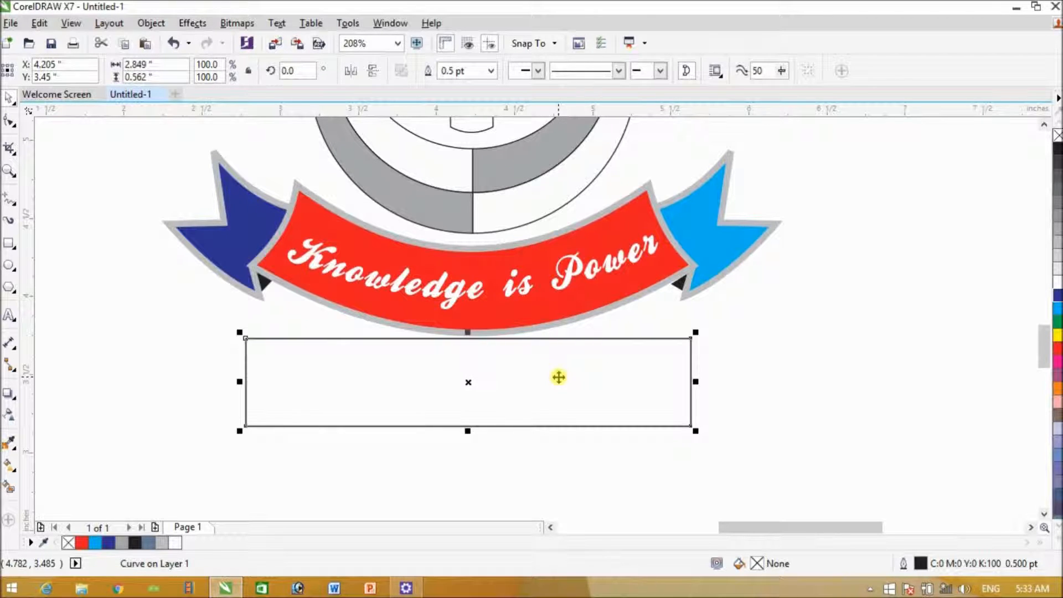
left_click(681, 418)
left_click(660, 360)
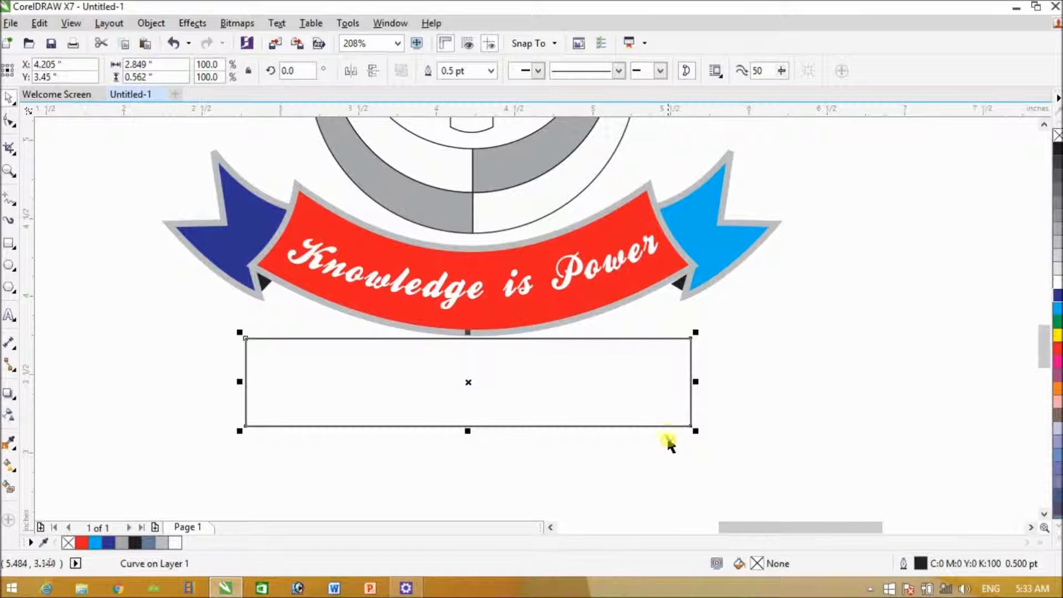
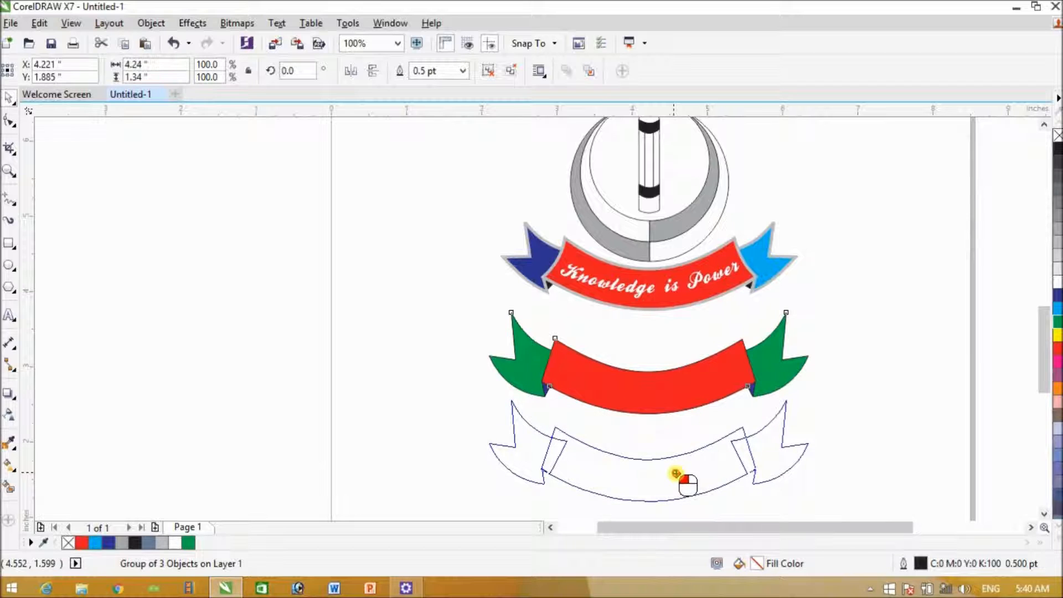
- Ungroup the lower ribbon copy and delete both of its green tails with their folds, keeping the red centre band
left_click(781, 471)
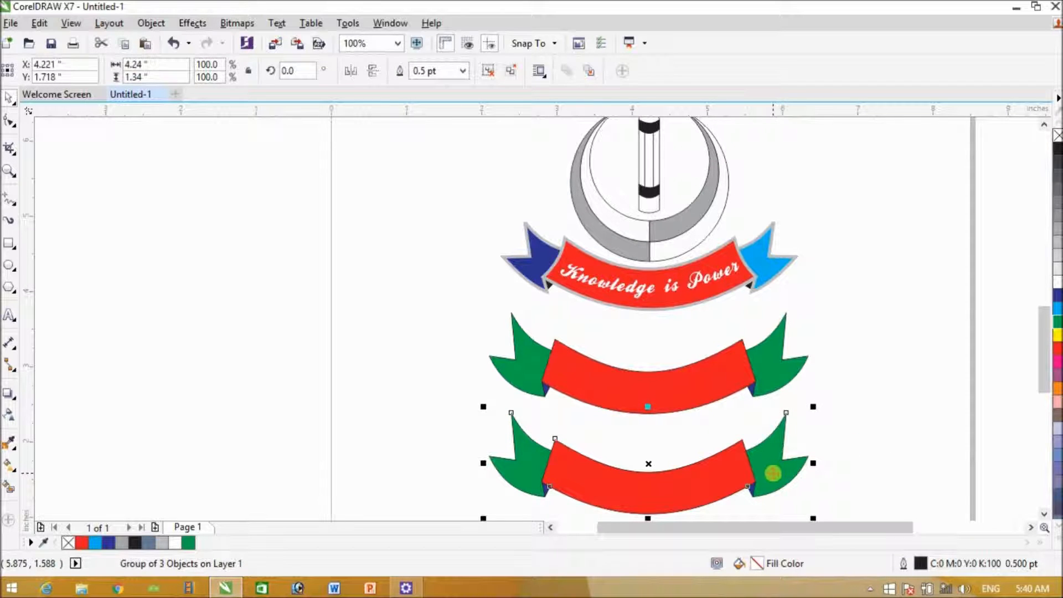
right_click(773, 473)
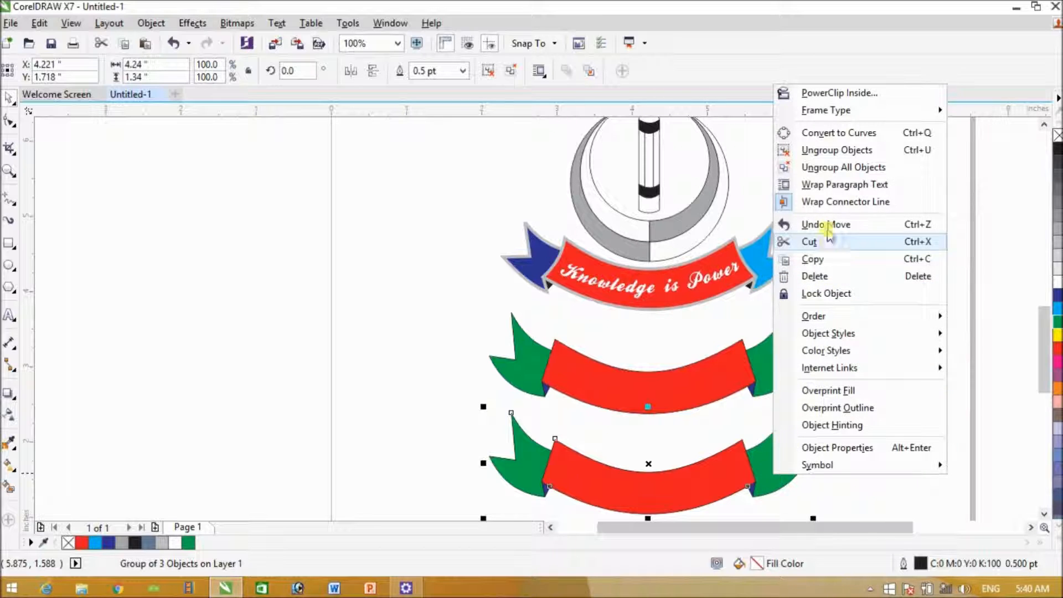
left_click(825, 155)
left_click(802, 475)
left_click(793, 480)
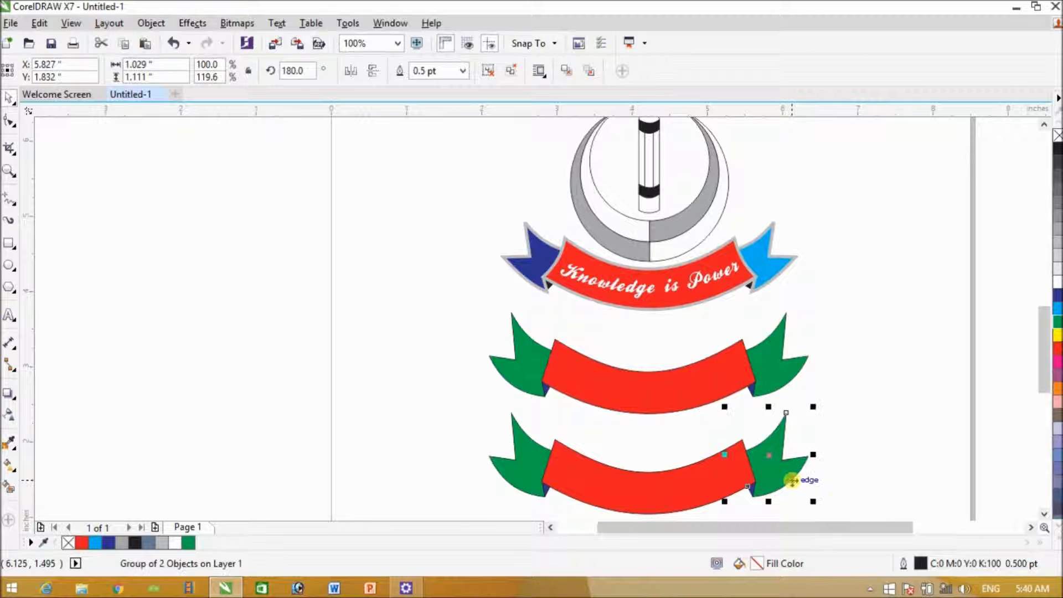
key("Delete")
left_click(510, 468)
key("Delete")
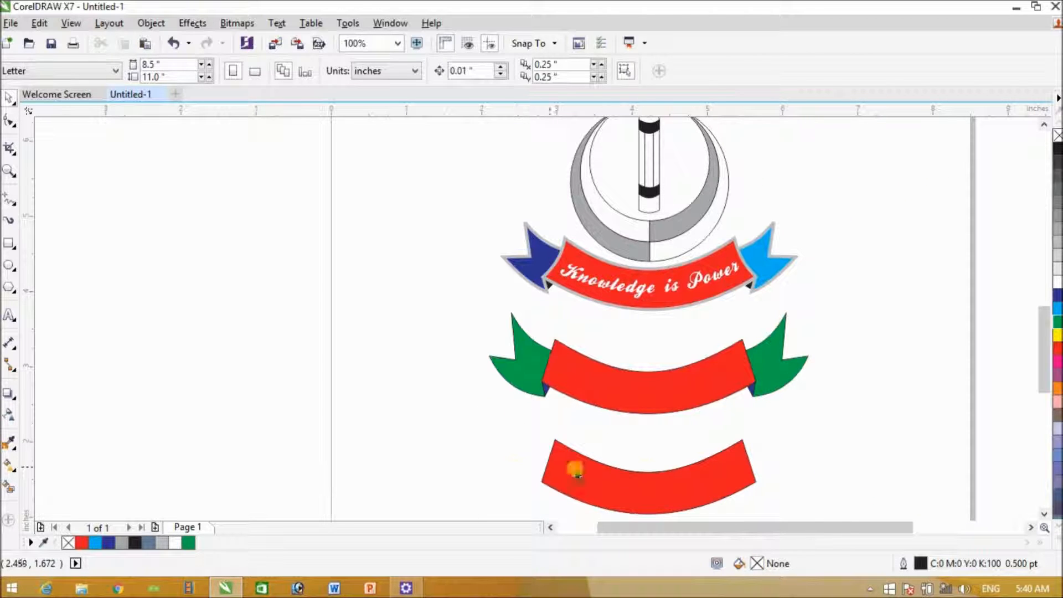
- Break the copied red band's curve open and delete its nodes so that only the bottom arc is left
left_click(651, 473)
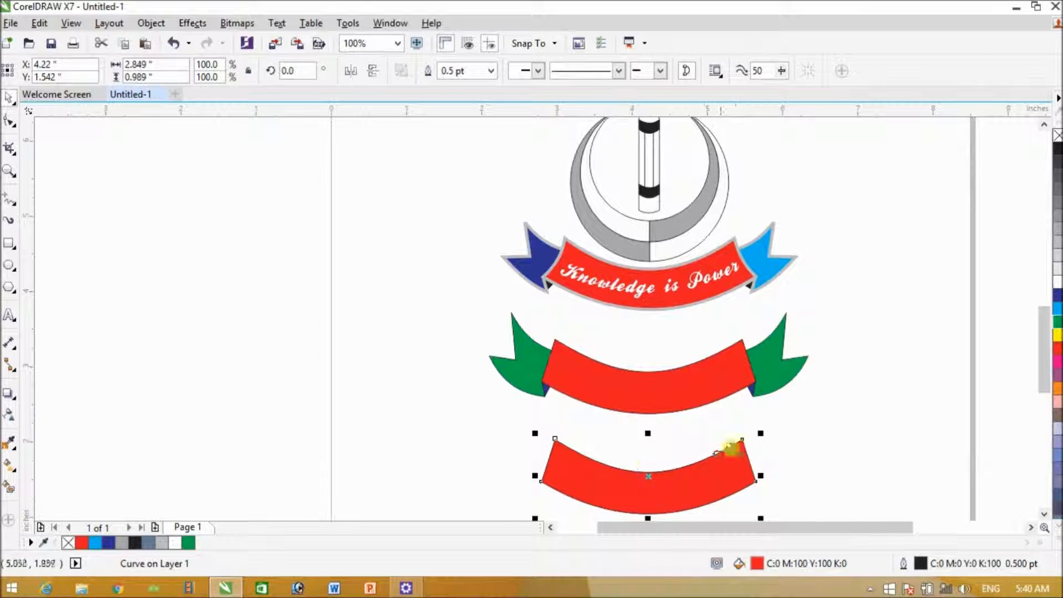
left_click(9, 121)
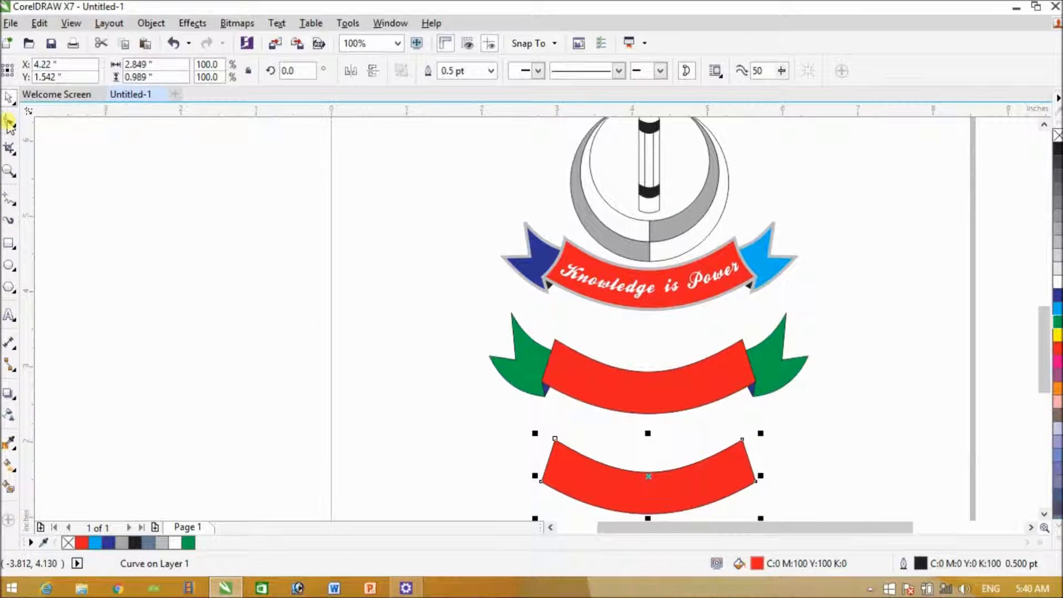
left_click(554, 444)
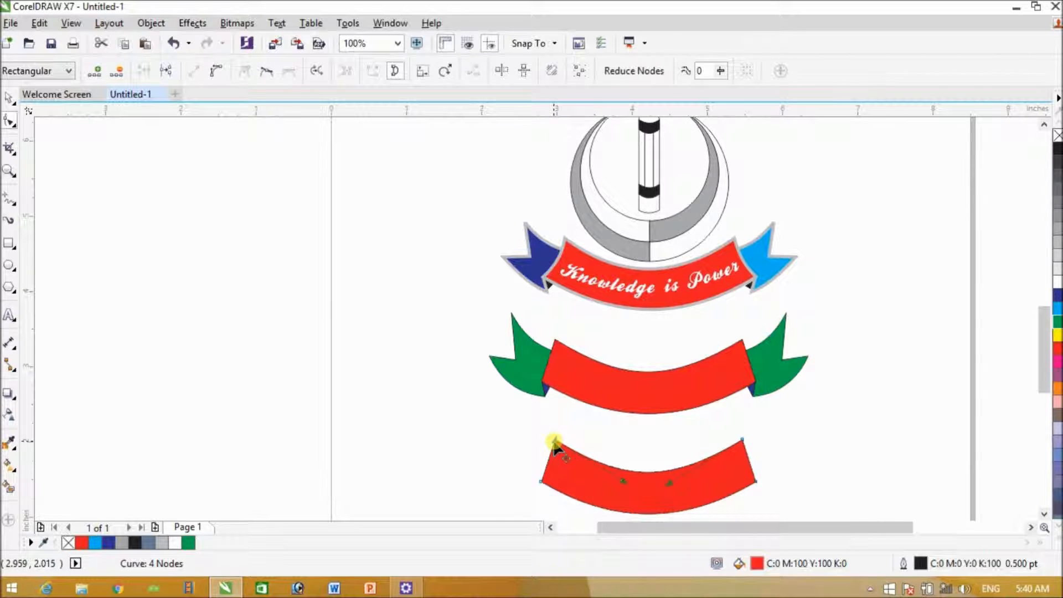
left_click(165, 70)
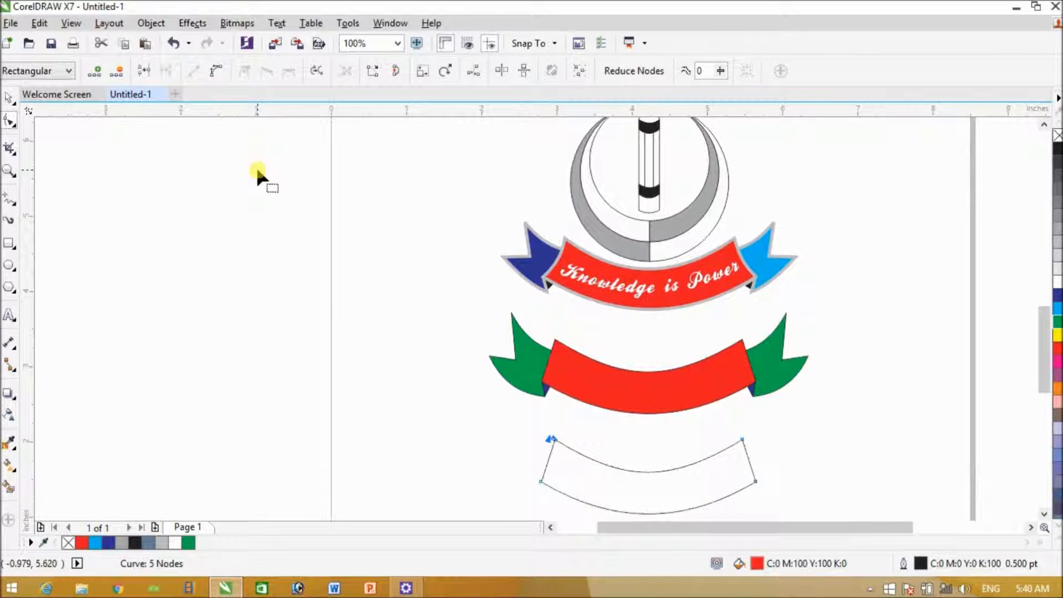
key("Delete")
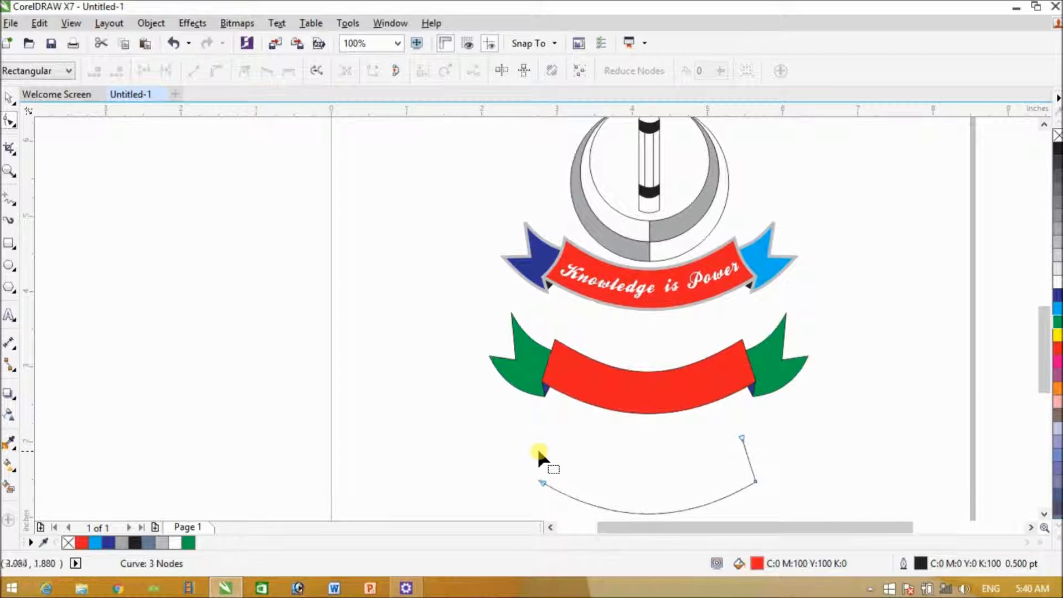
double_click(741, 438)
left_click(9, 98)
left_click(714, 467)
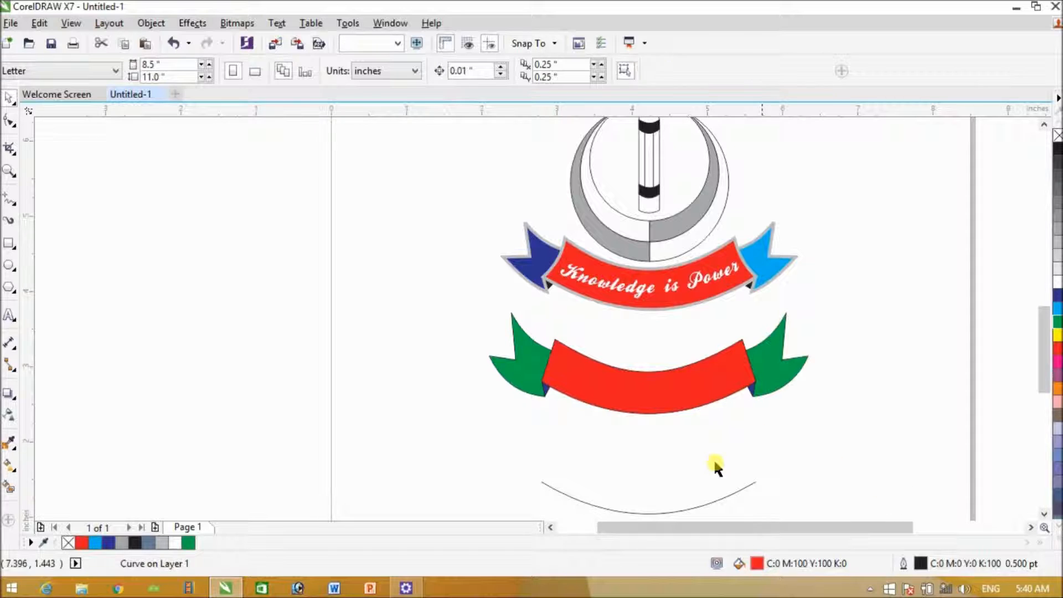
- Add the artistic text "Knowledge is Power" beside the arc below the ribbon
left_click(1043, 514)
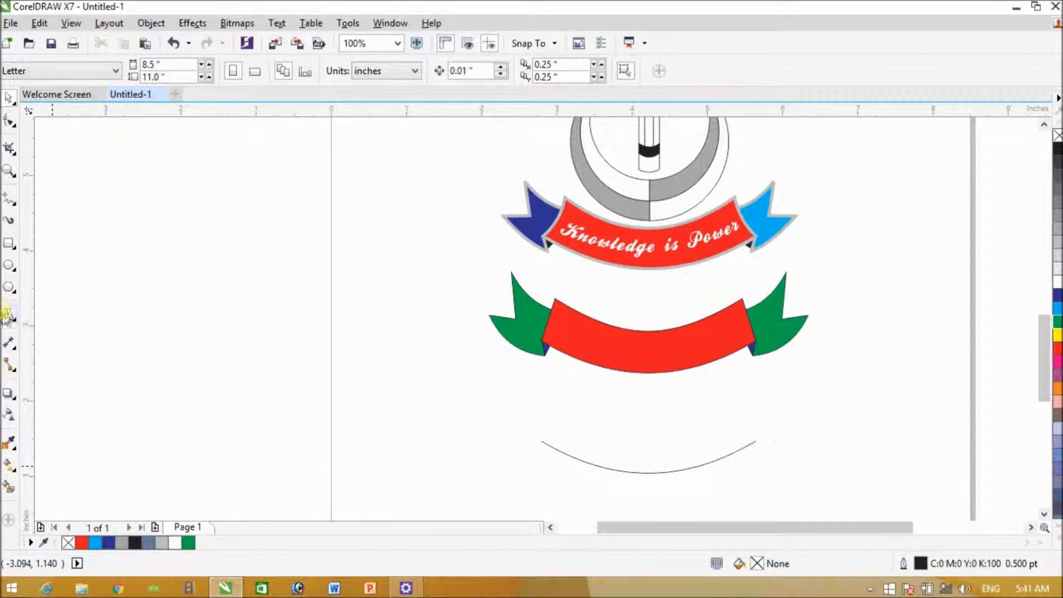
left_click(9, 314)
left_click(405, 429)
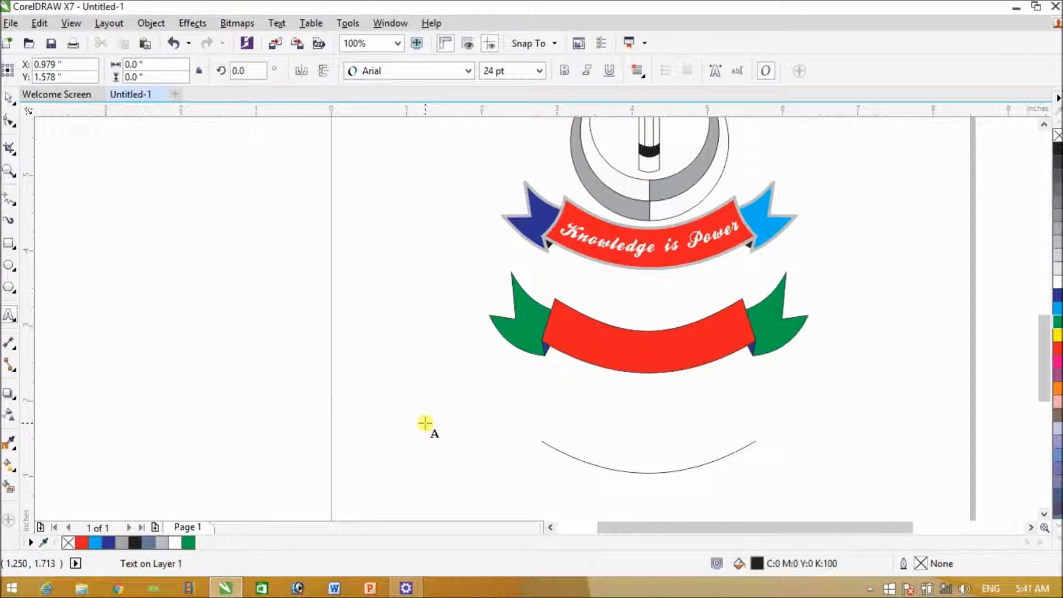
type("k")
key("BackSpace")
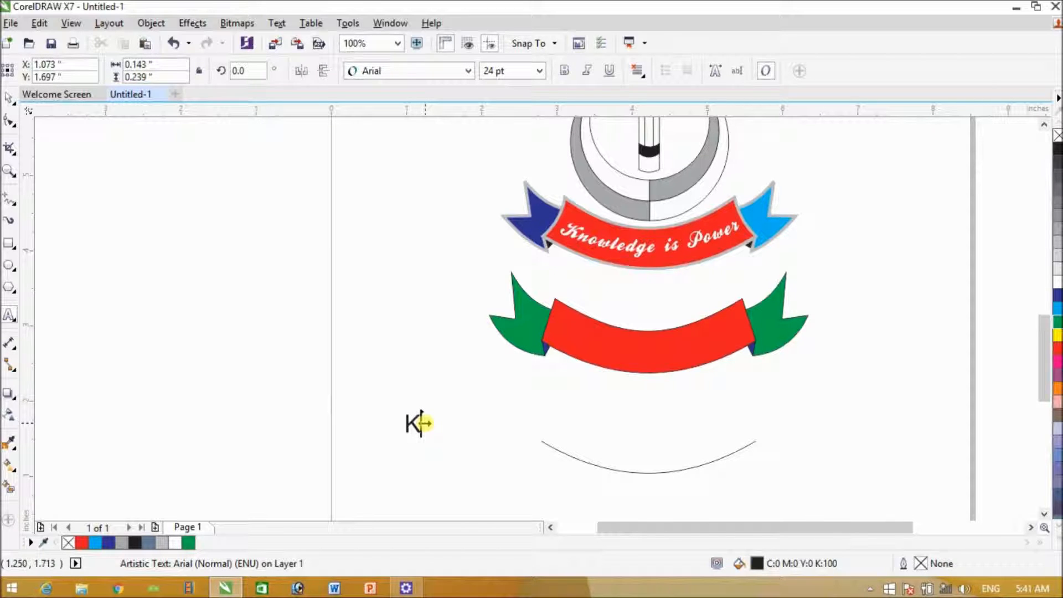
type("Knowle")
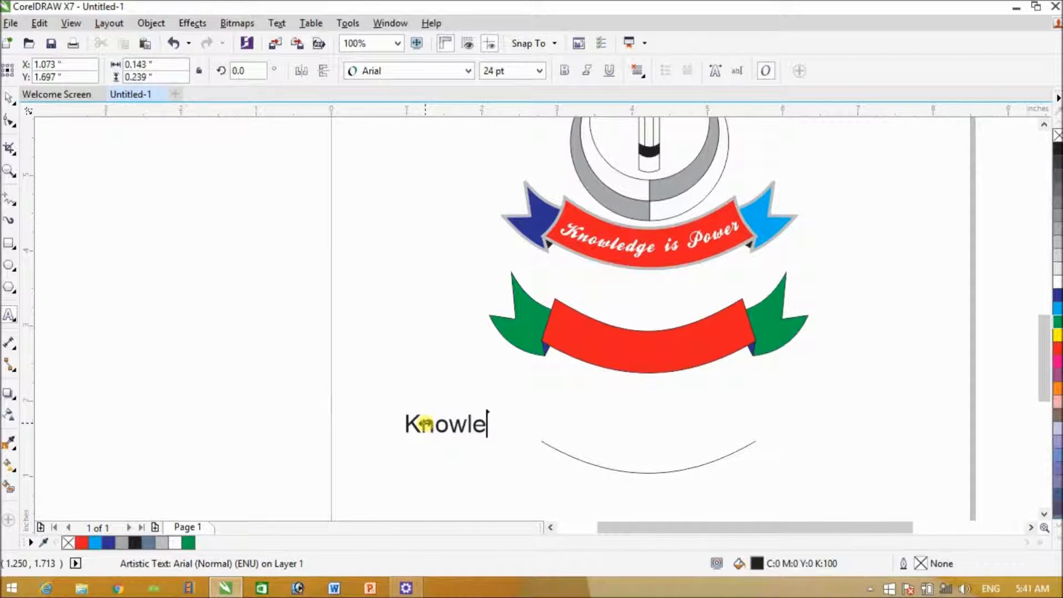
type("dge is Po")
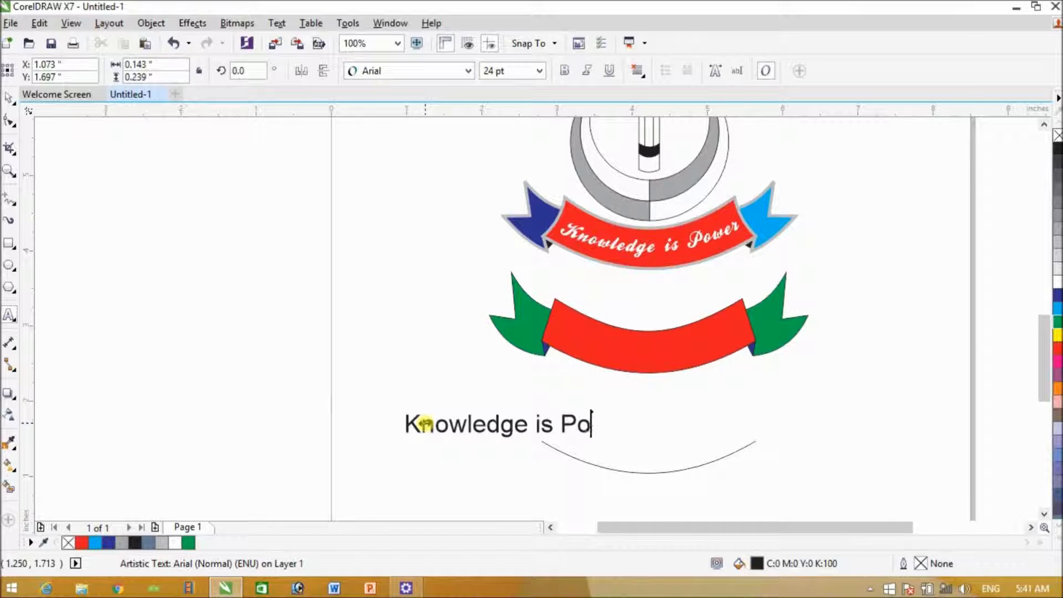
type("wer")
left_click(9, 98)
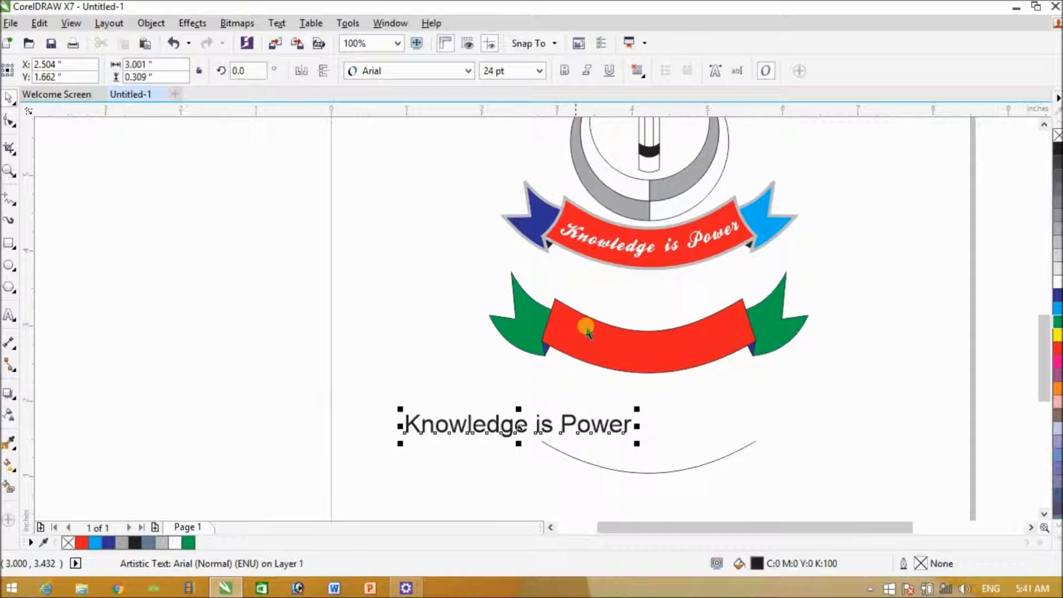
- Change the motto text's font to Ballpark
left_click(408, 71)
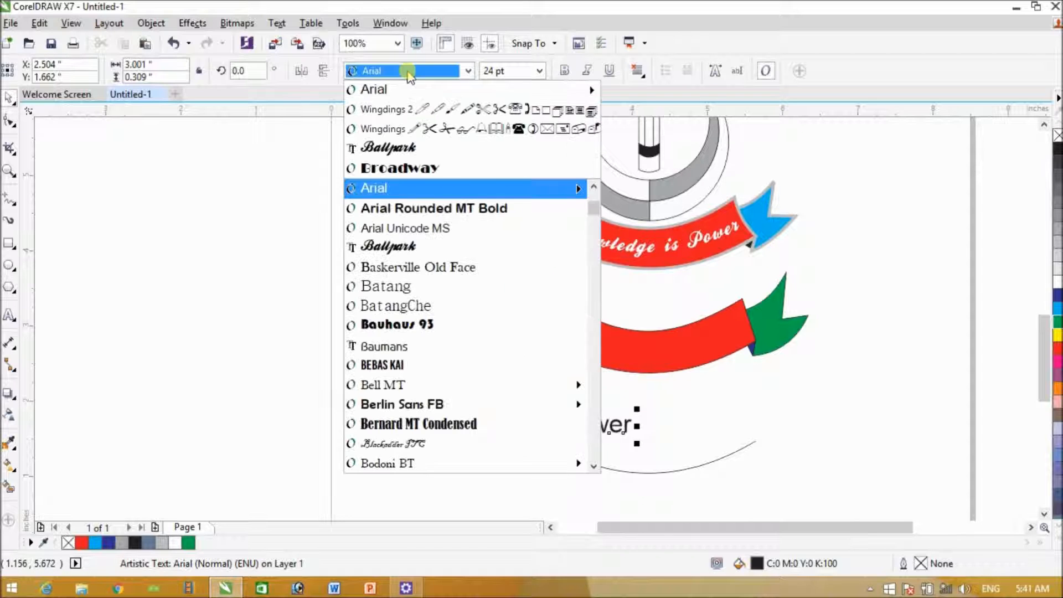
left_click(407, 149)
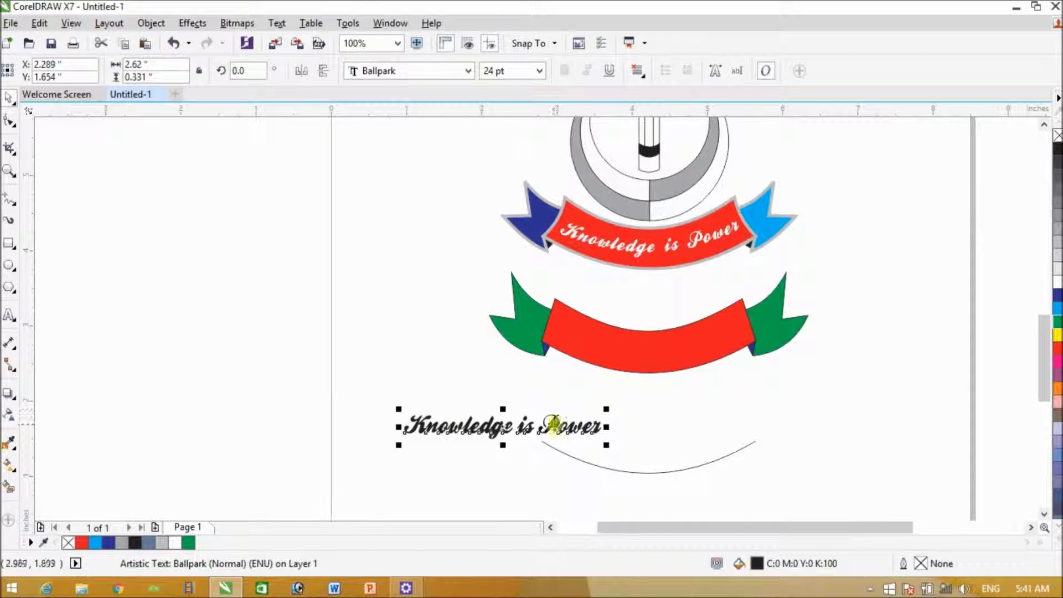
left_click(415, 71)
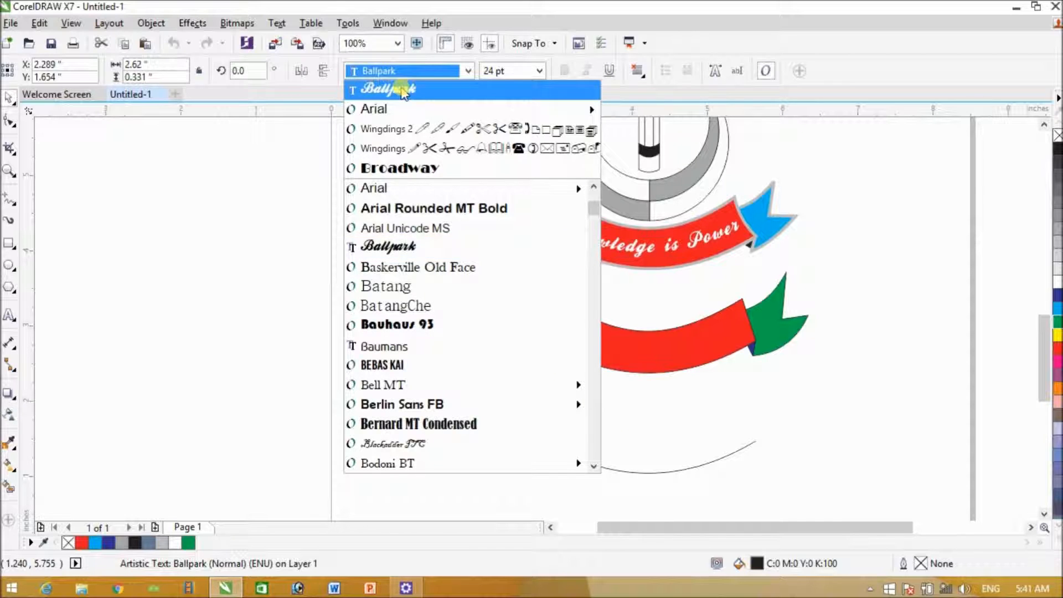
left_click(403, 91)
- Move the motto text onto the arc and scale it down to about 2.5 by 0.316 inches
left_click_drag(504, 432, 516, 396)
left_click(191, 387)
left_click(511, 392)
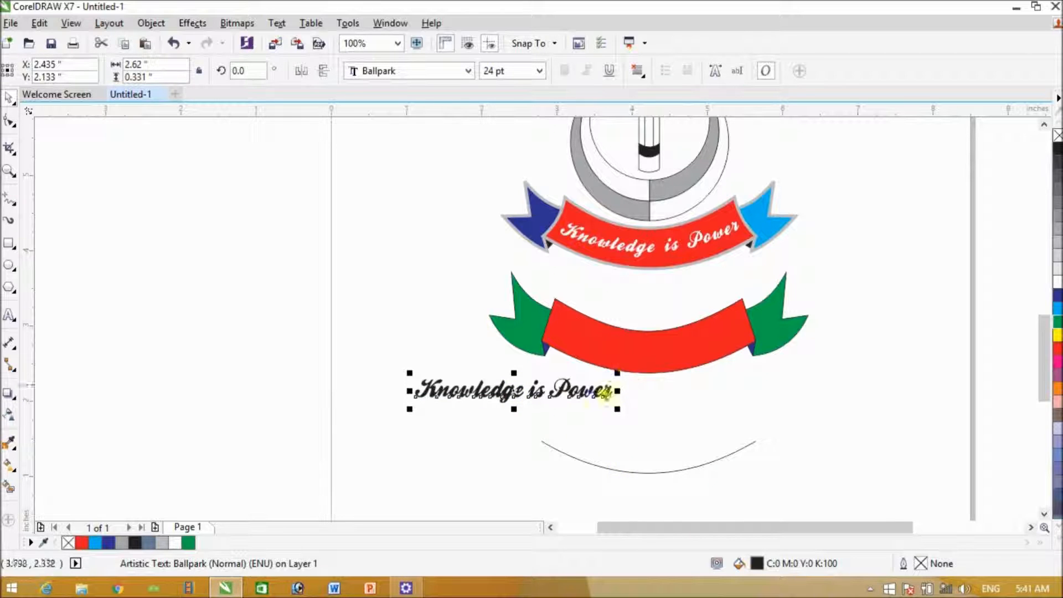
left_click_drag(563, 390, 701, 437)
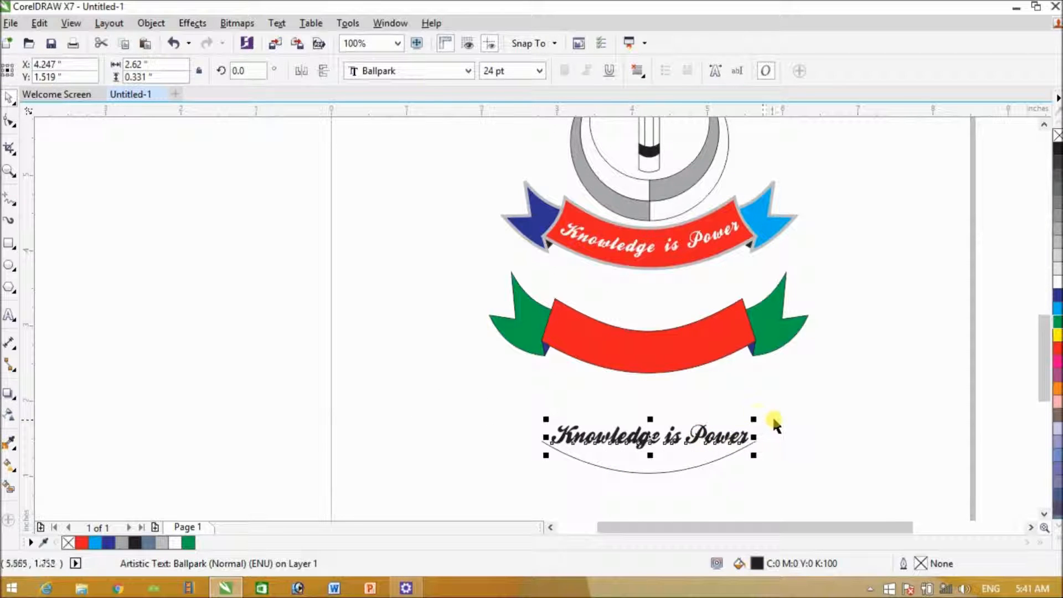
left_click_drag(754, 423, 743, 421)
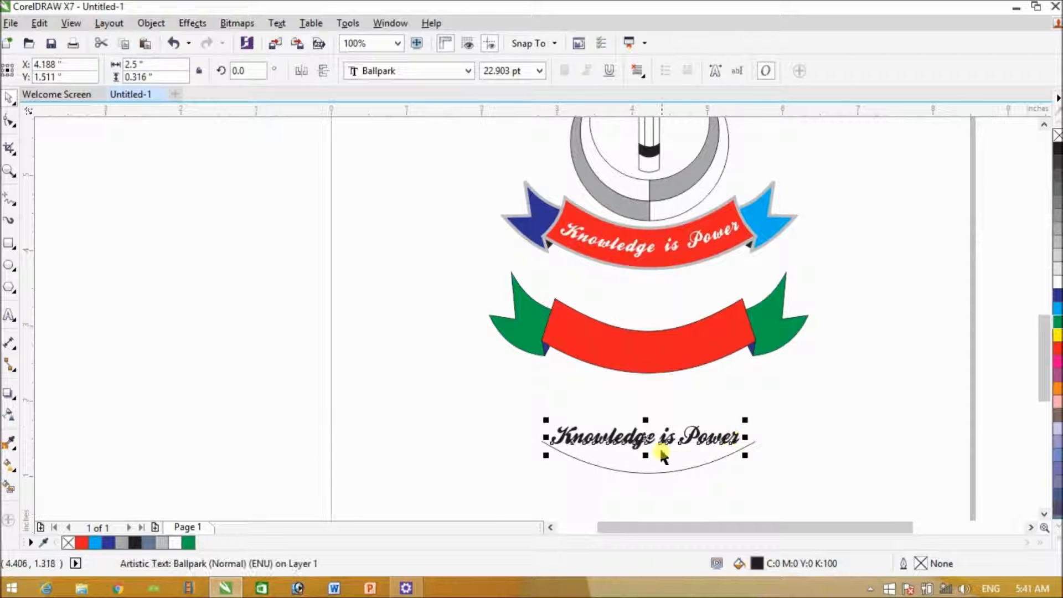
- Widen the motto text's letter spacing so it extends slightly past the arc's right end
left_click(9, 123)
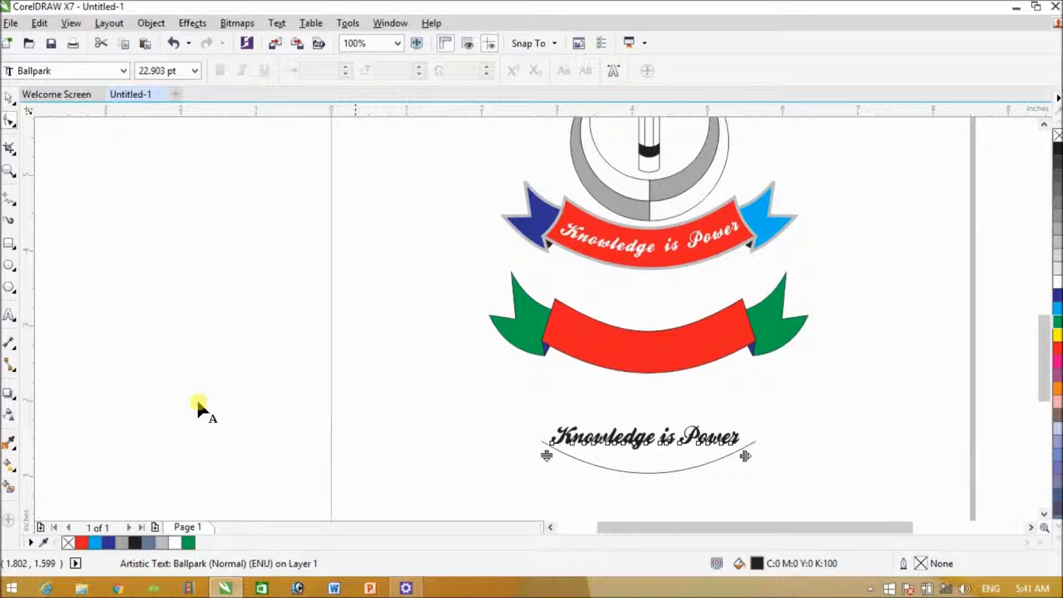
left_click(9, 98)
left_click(552, 401)
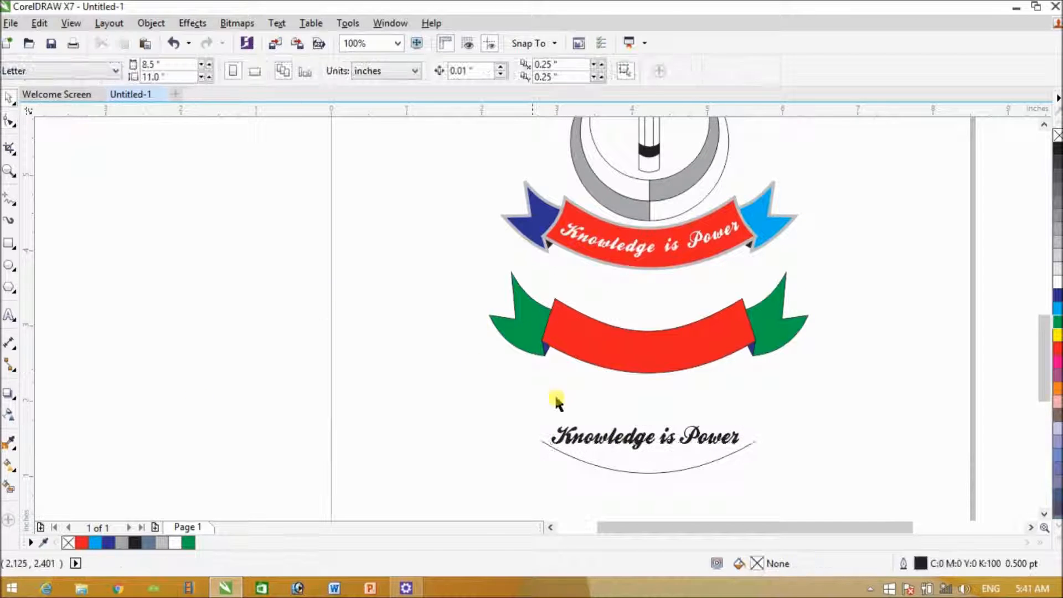
left_click(612, 440)
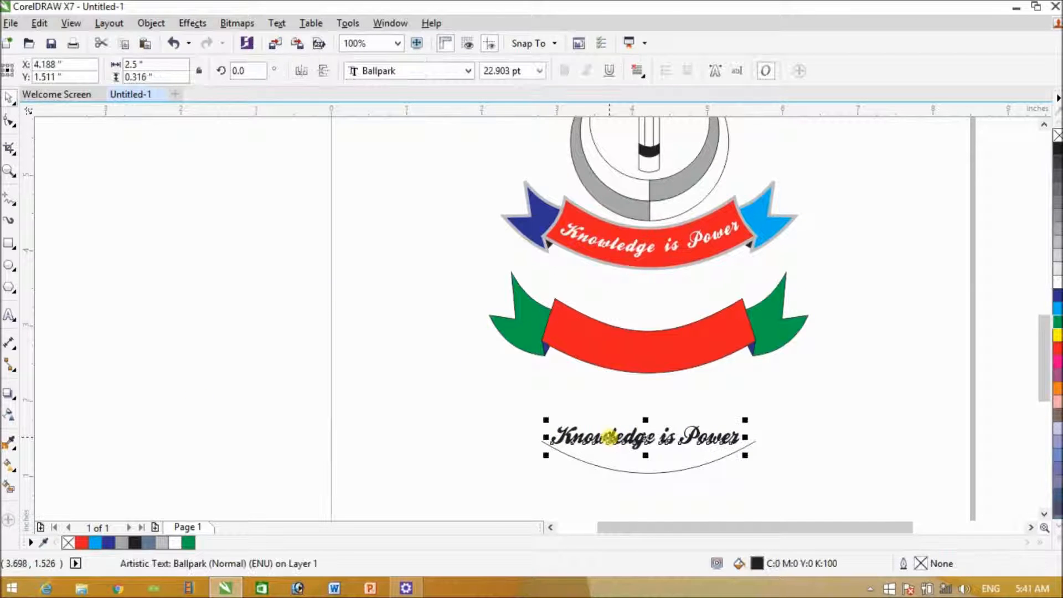
left_click(8, 123)
left_click_drag(747, 456, 778, 455)
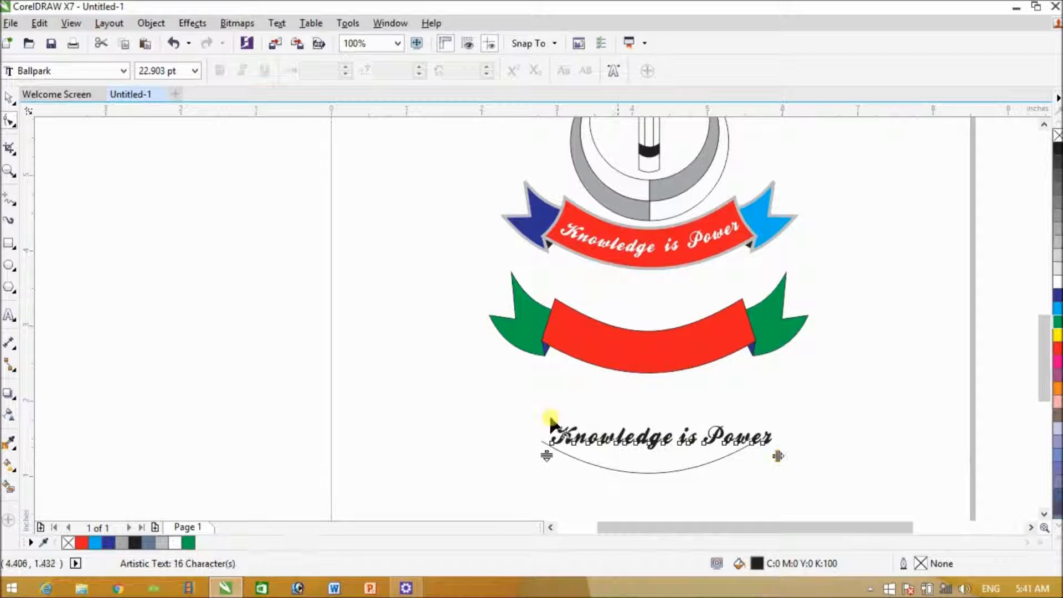
left_click(6, 97)
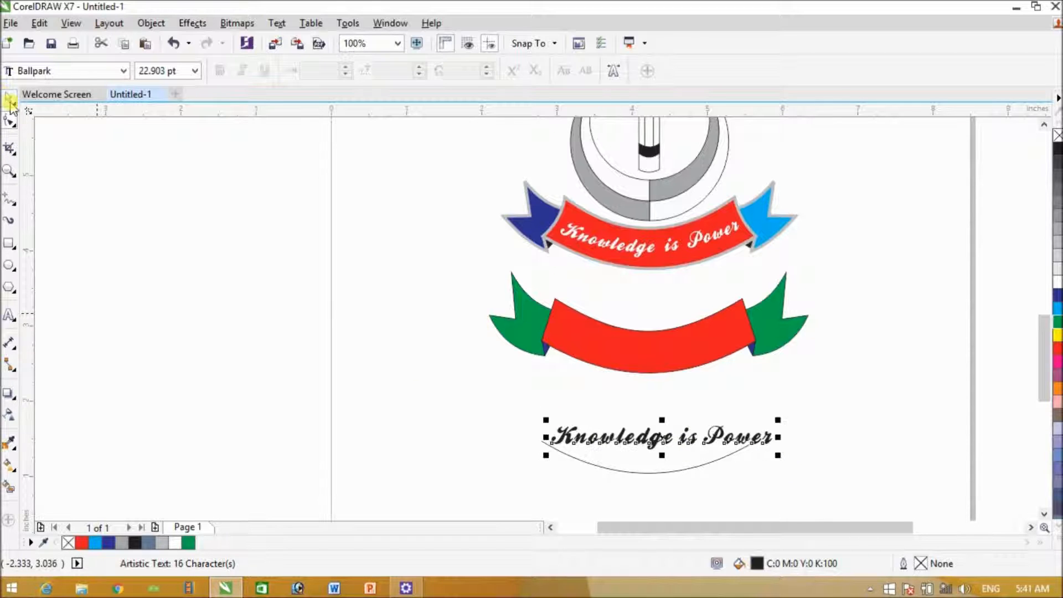
- Widen the word gaps in the motto text by adding a space before "is" and before "Power"
left_click(743, 487)
double_click(682, 440)
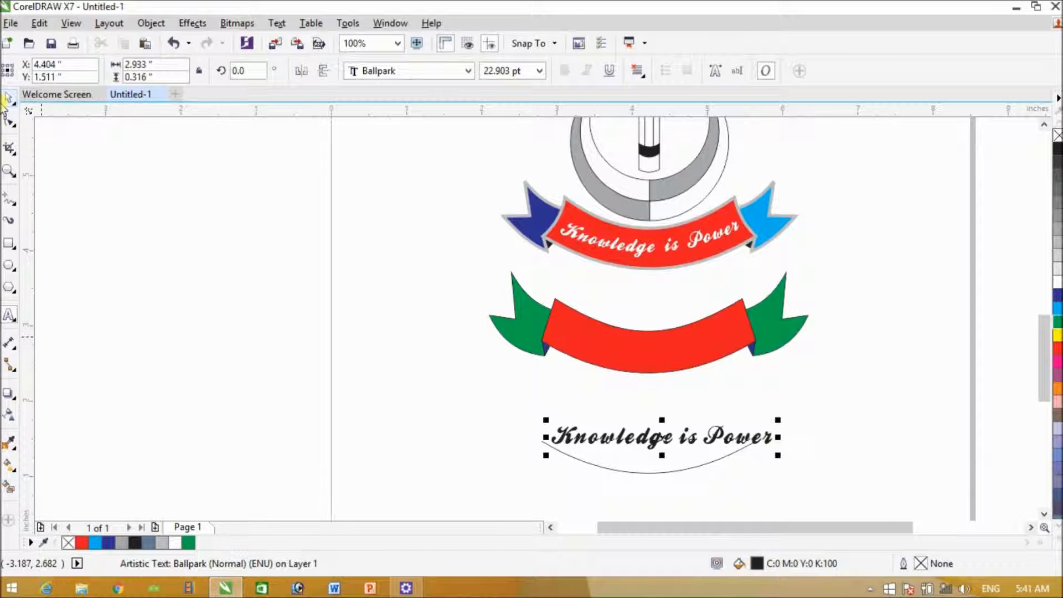
left_click(853, 485)
left_click(744, 443)
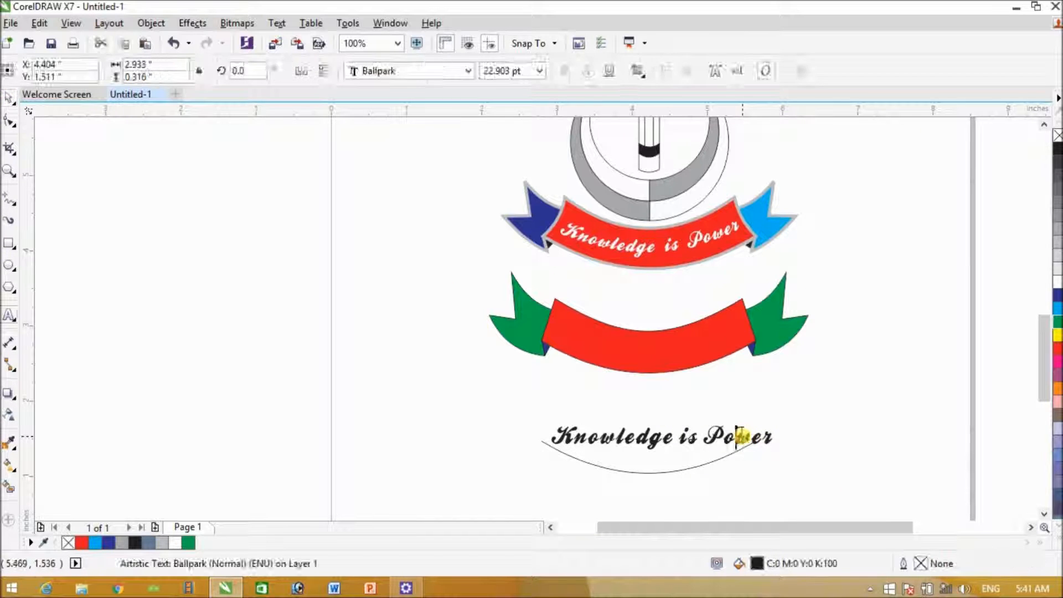
left_click(683, 437)
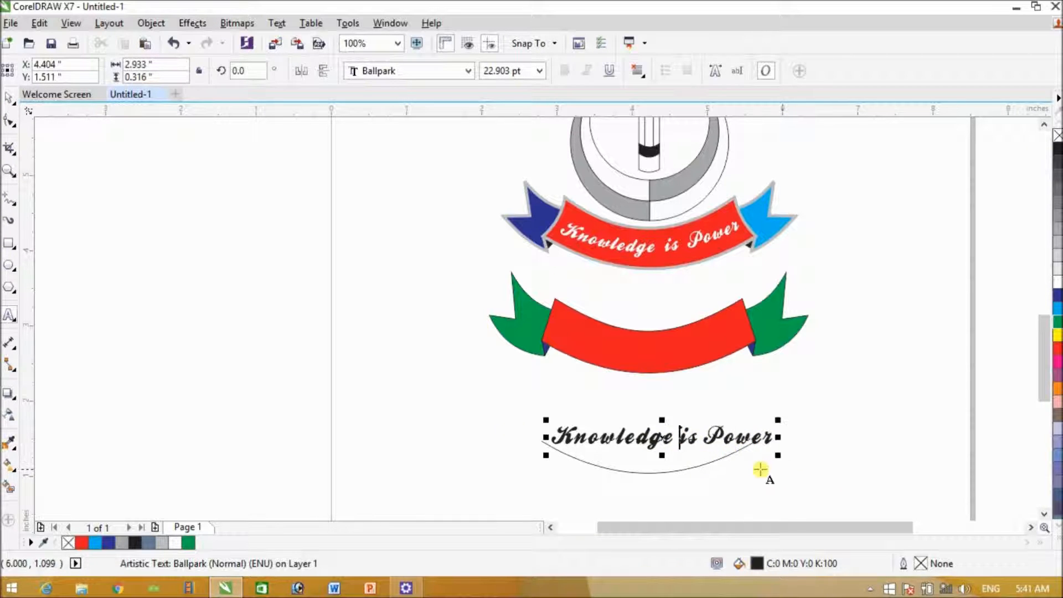
left_click(8, 100)
left_click(658, 421)
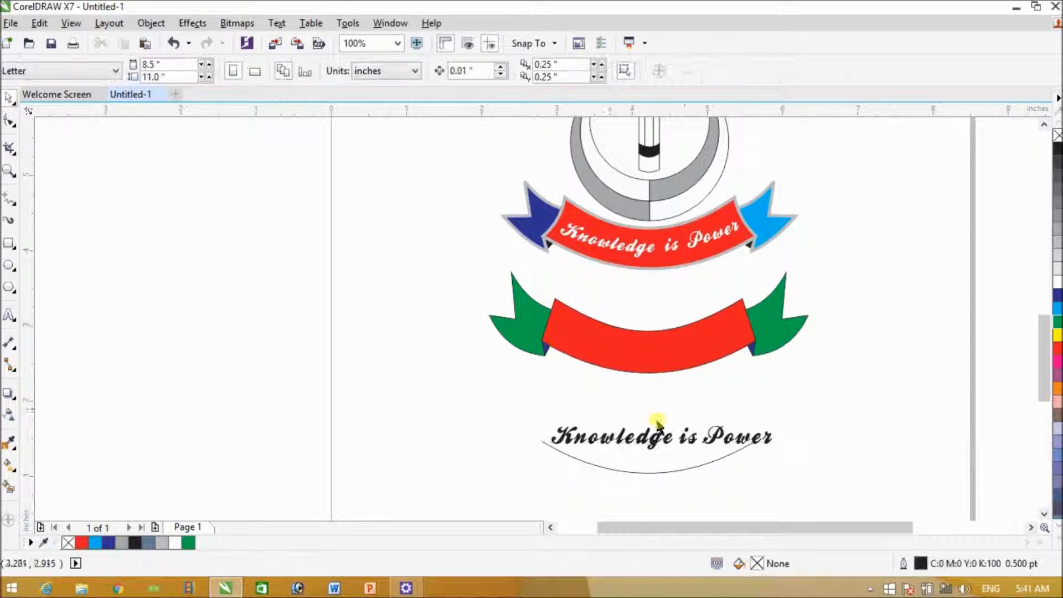
double_click(681, 438)
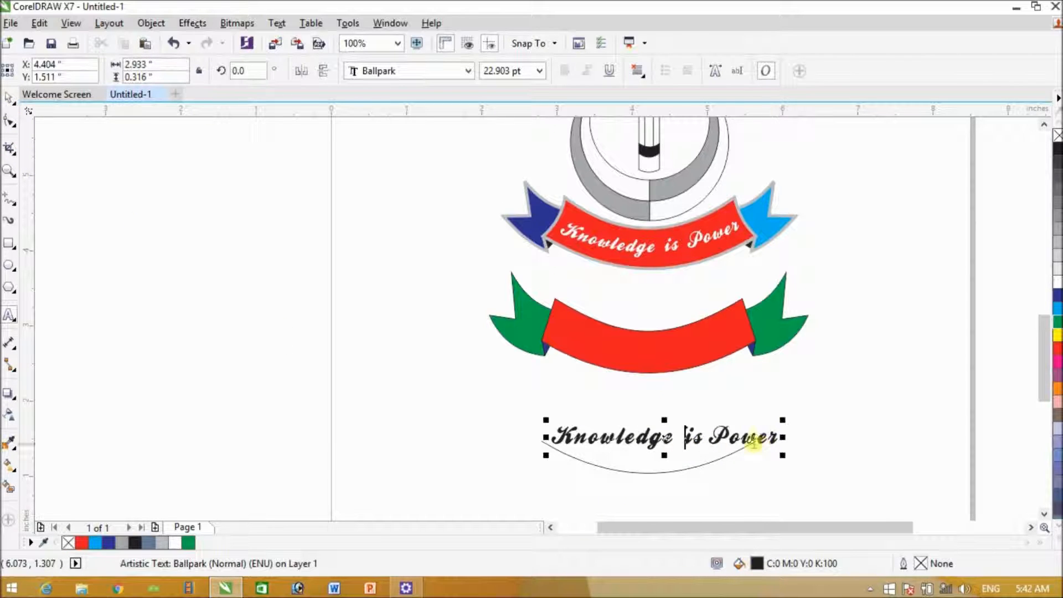
left_click(712, 437)
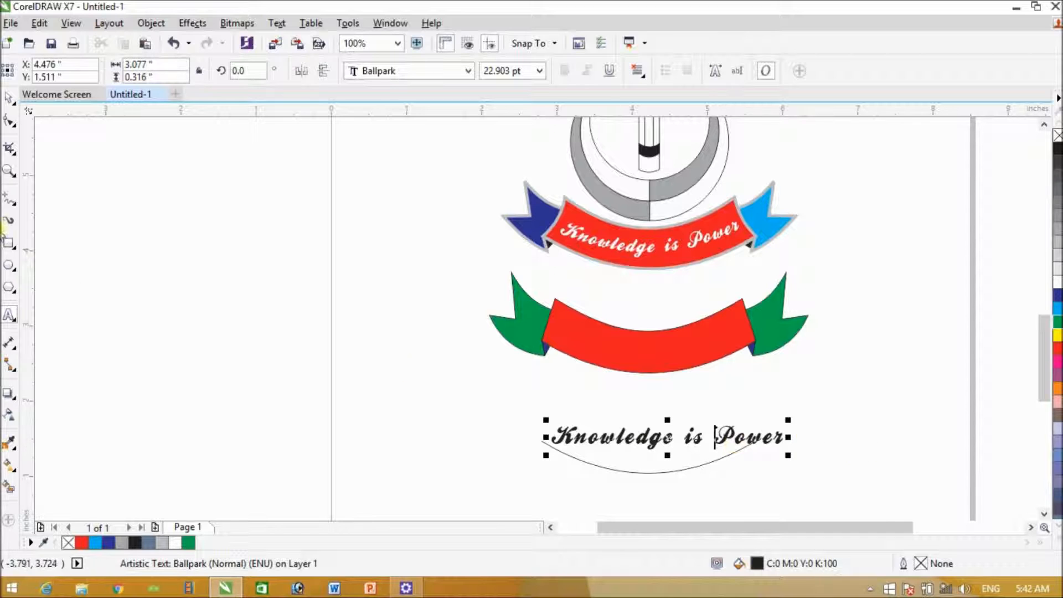
- Scale the motto text down proportionally to about 2.494 by 0.256 inches so it fits within the arc's width
left_click_drag(790, 421, 753, 419)
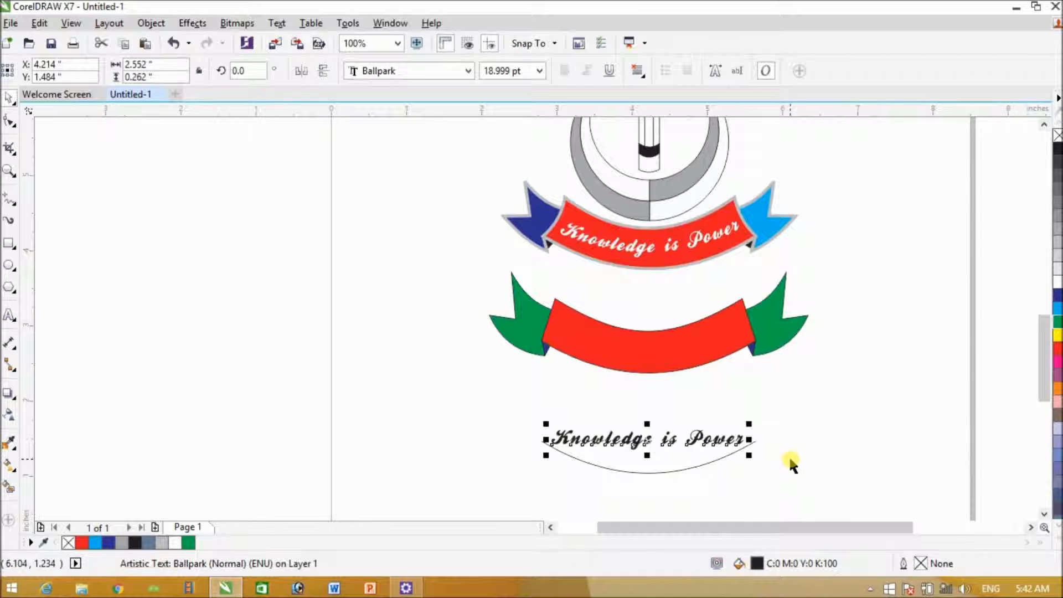
left_click_drag(749, 422, 744, 425)
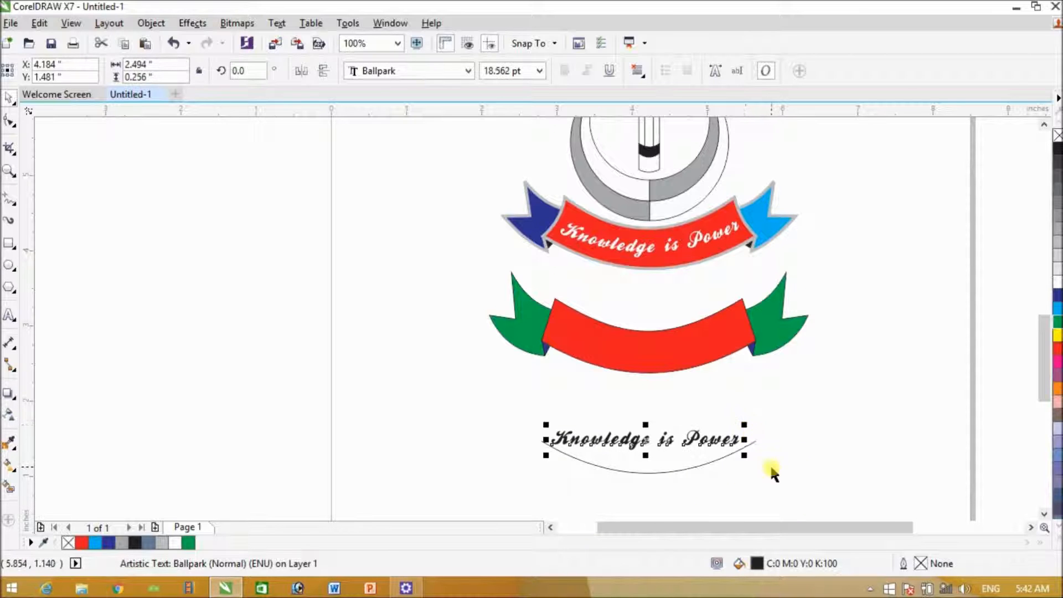
- Try to fit the motto text to the arc, moving it 0.25 inches off the path and across to the other side
left_click(641, 472, "shift")
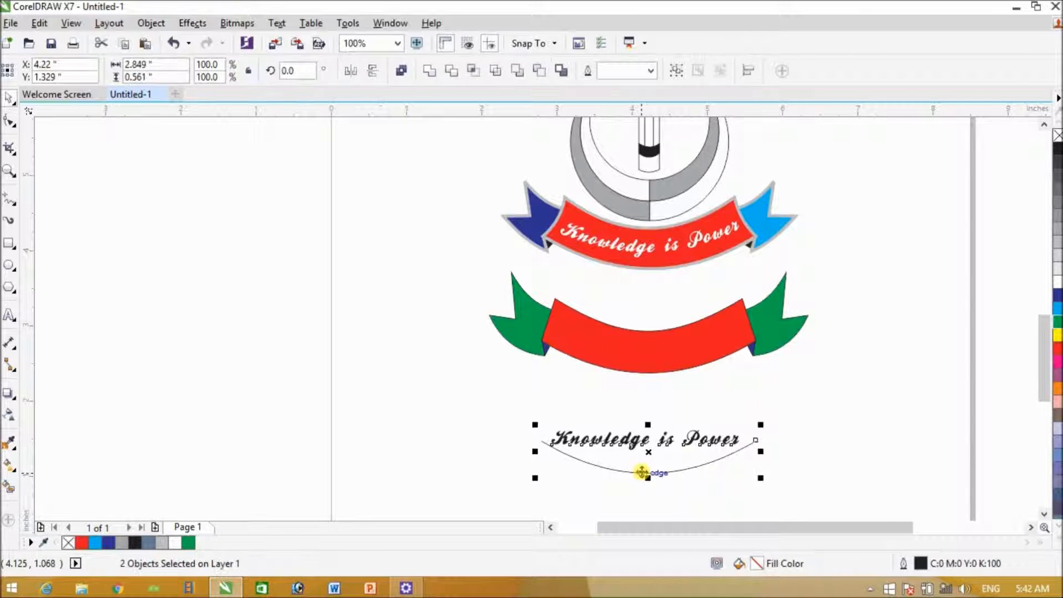
left_click(774, 450)
left_click(714, 440)
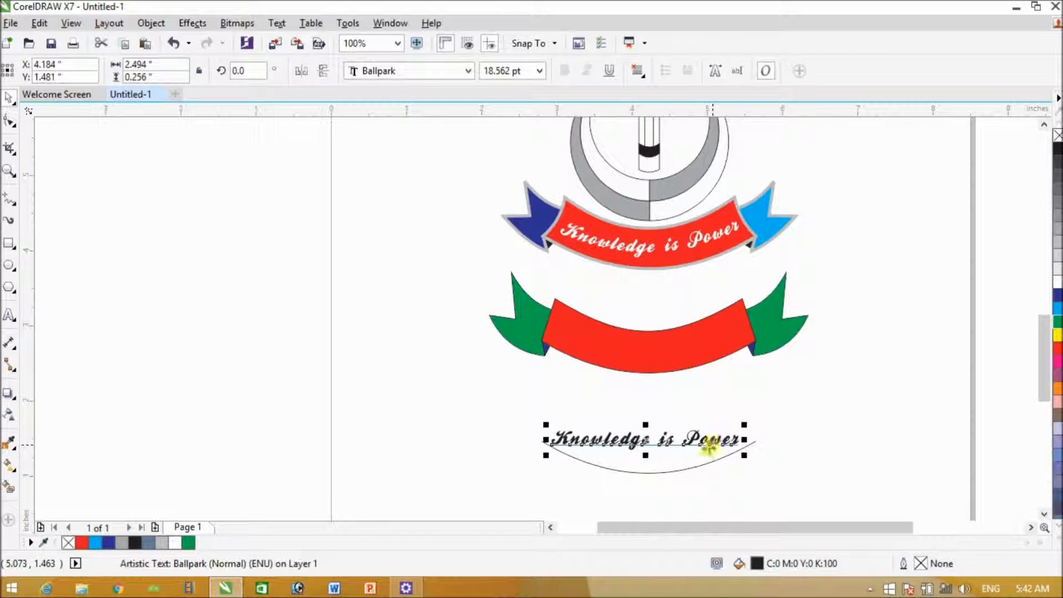
left_click(651, 474, "shift")
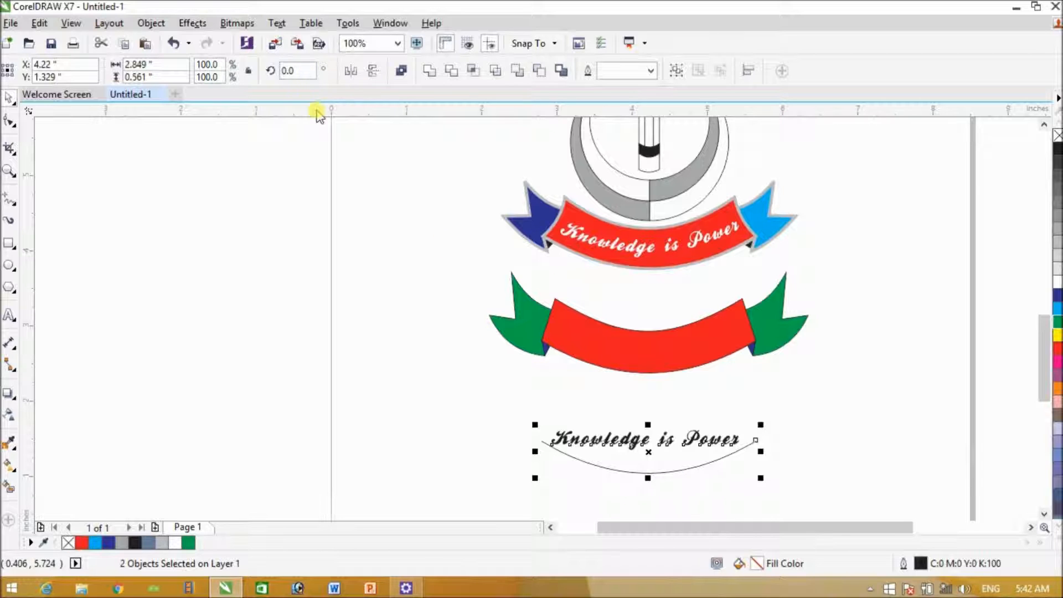
left_click(277, 24)
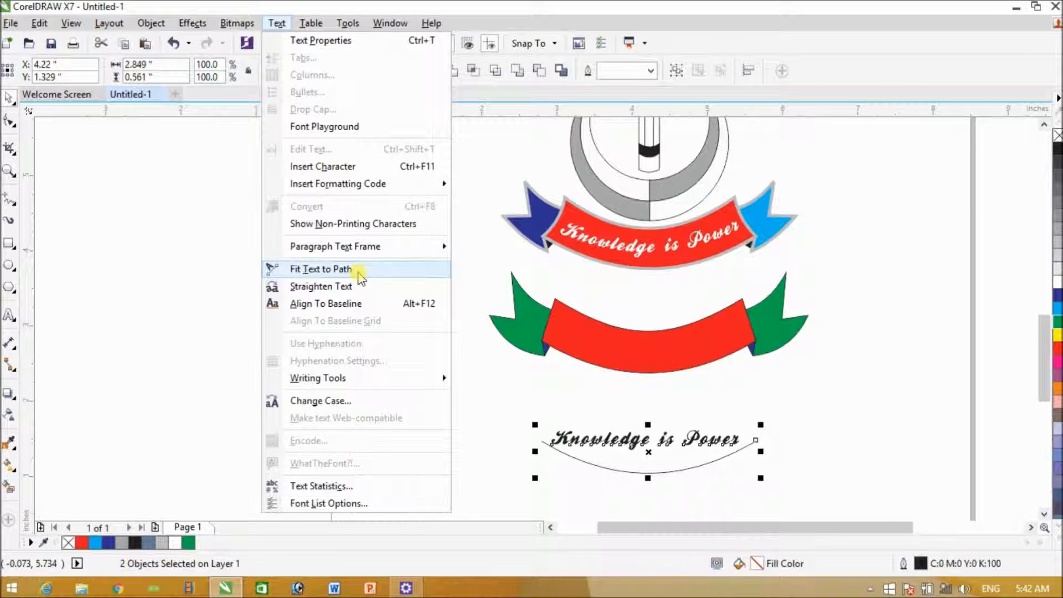
left_click(361, 277)
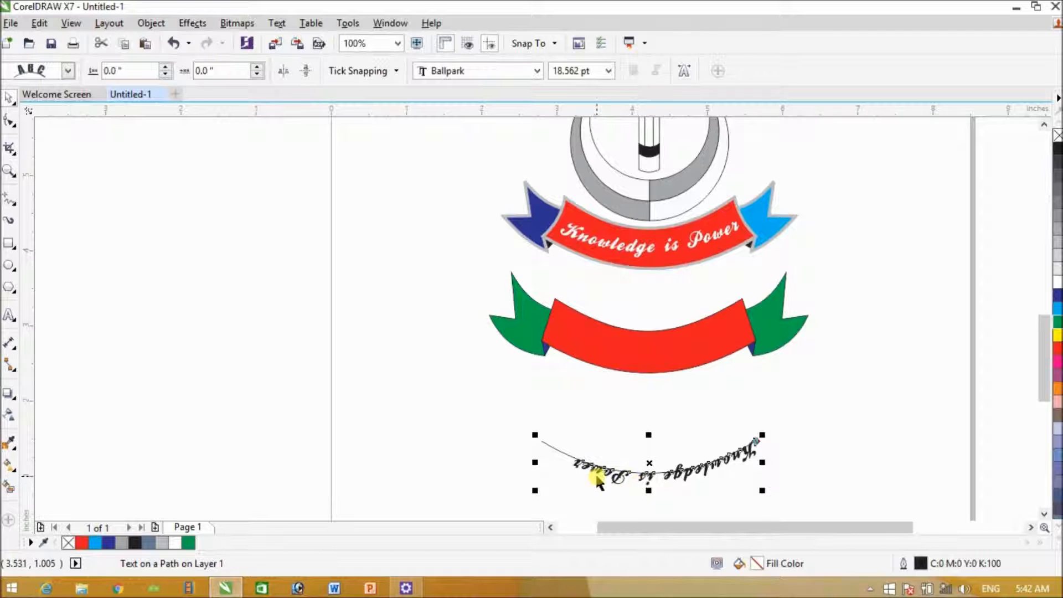
left_click_drag(671, 475, 667, 454)
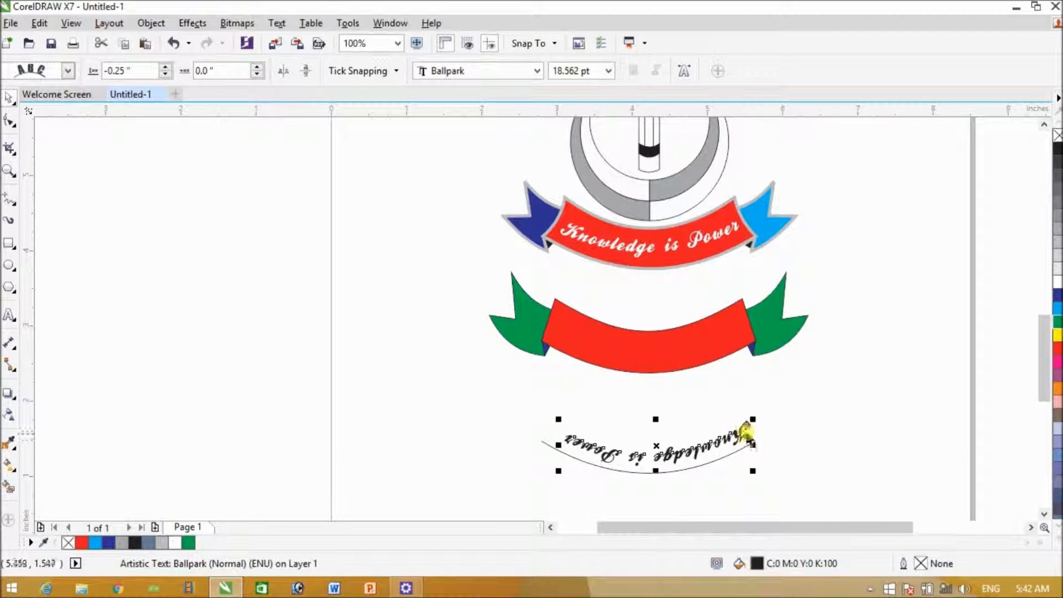
left_click_drag(754, 441, 490, 441)
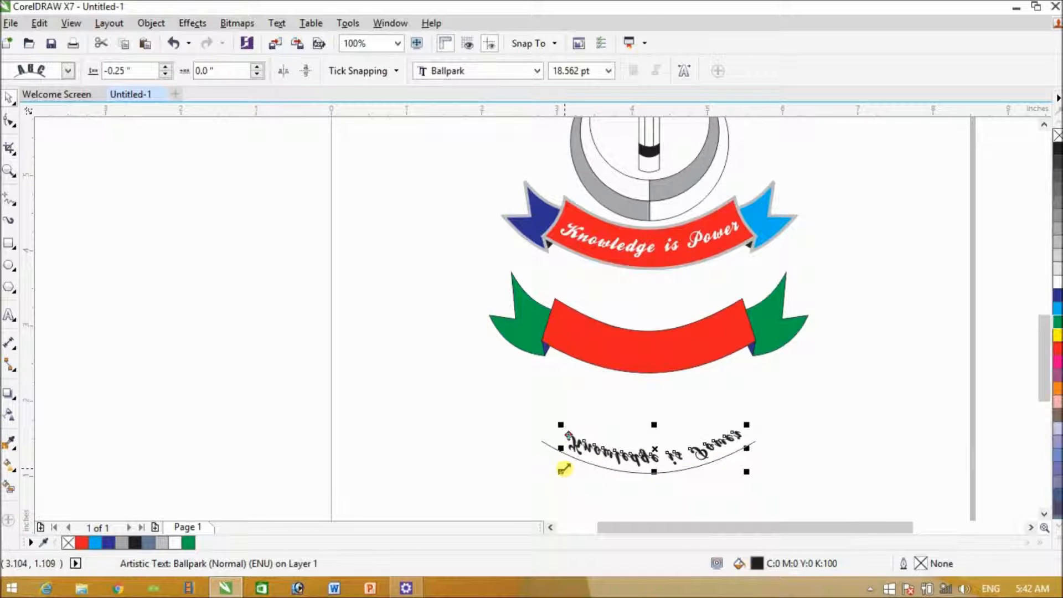
- Undo the motto text's repositioning and its fit to the arc
key("ctrl+z")
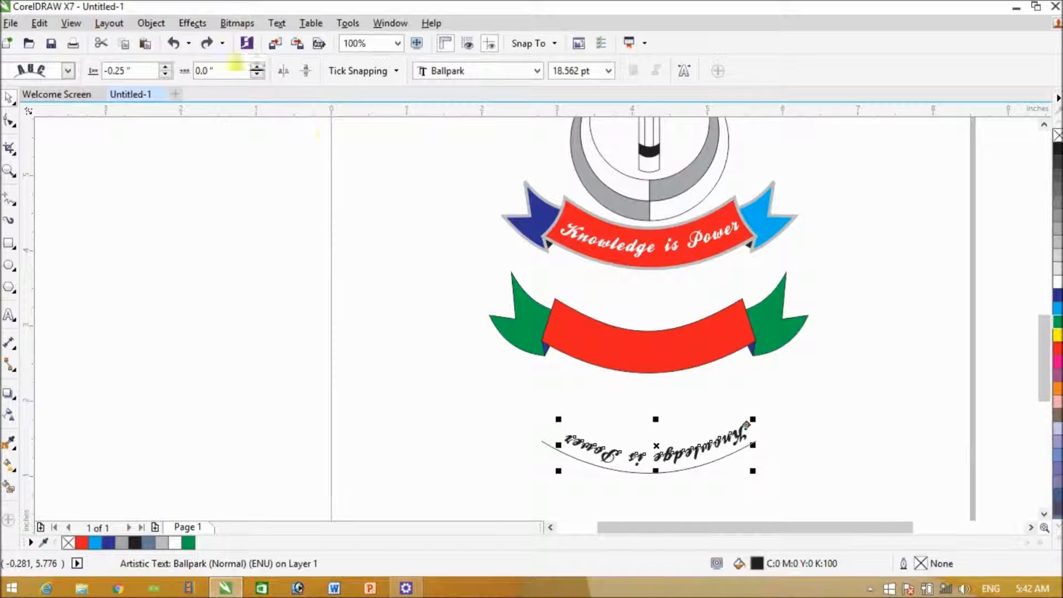
left_click(173, 43)
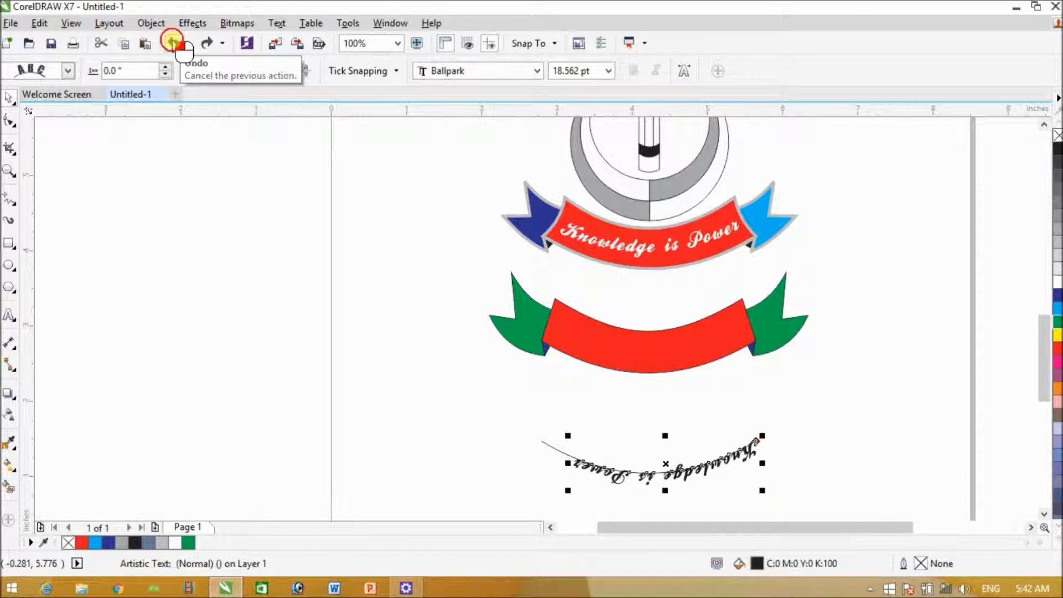
left_click(174, 43)
- Fit the motto text to the arc and mirror it both vertically and horizontally so it reads upright
left_click(873, 453)
left_click(690, 439)
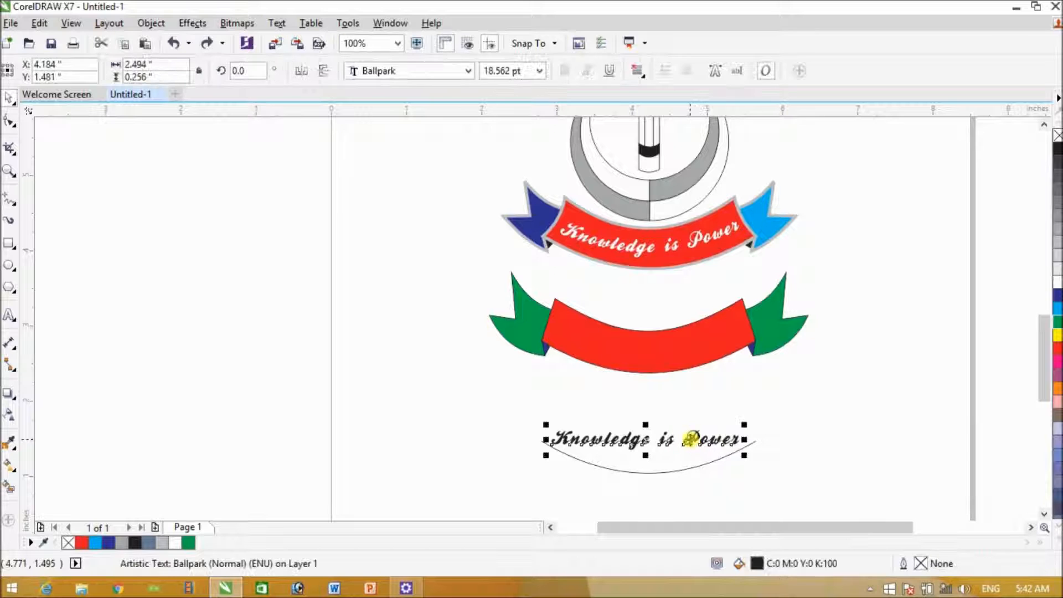
left_click(675, 473, "shift")
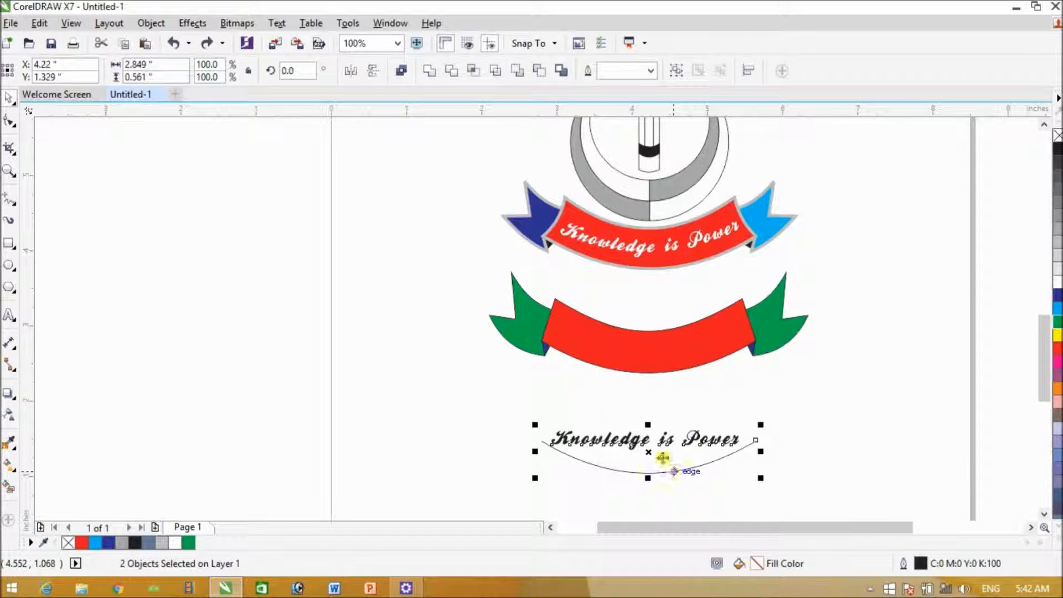
left_click(278, 23)
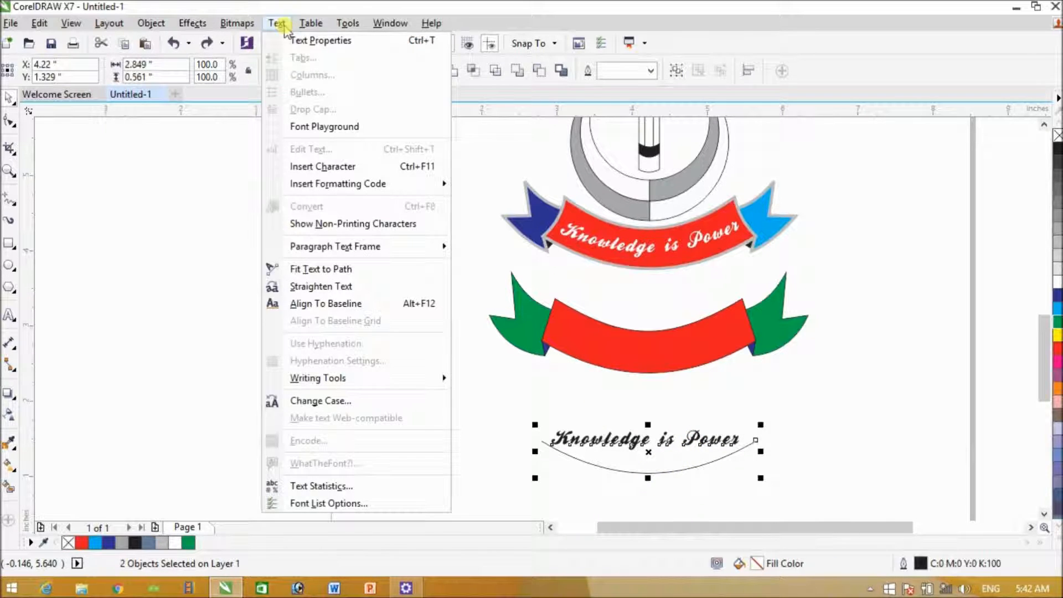
left_click(327, 270)
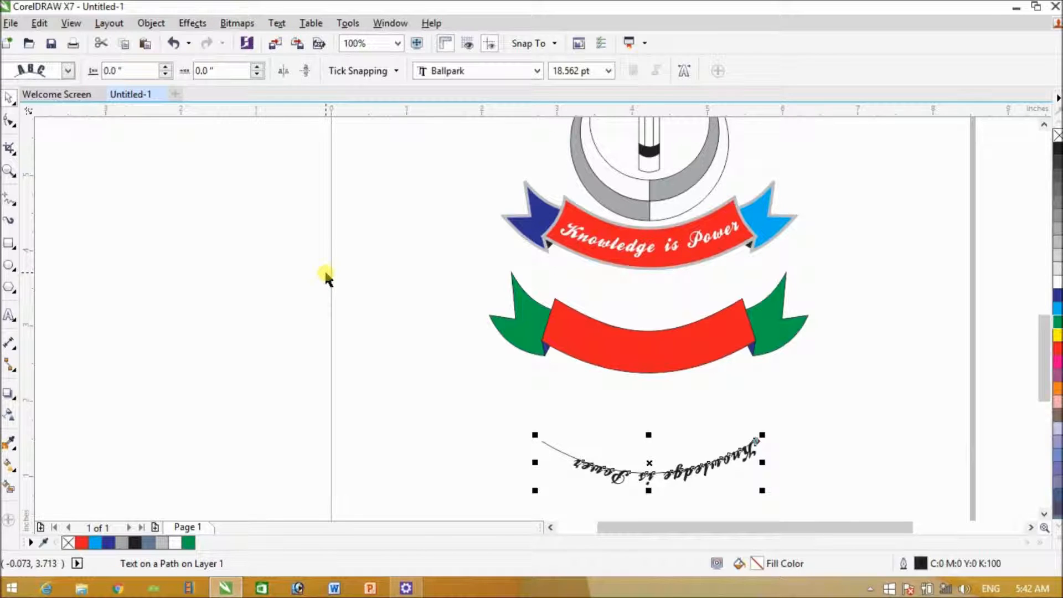
left_click(306, 72)
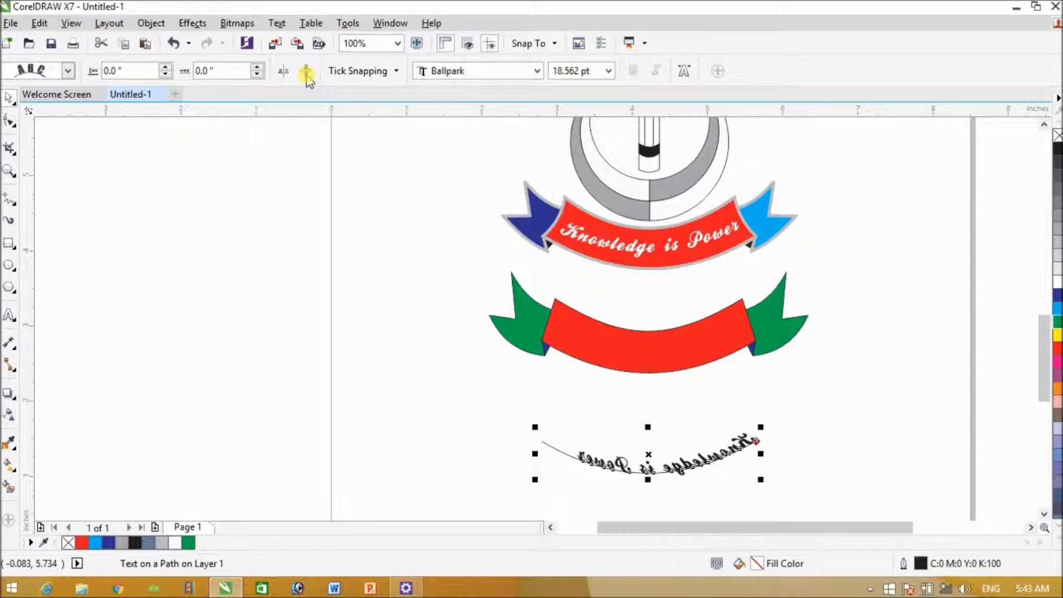
left_click(286, 72)
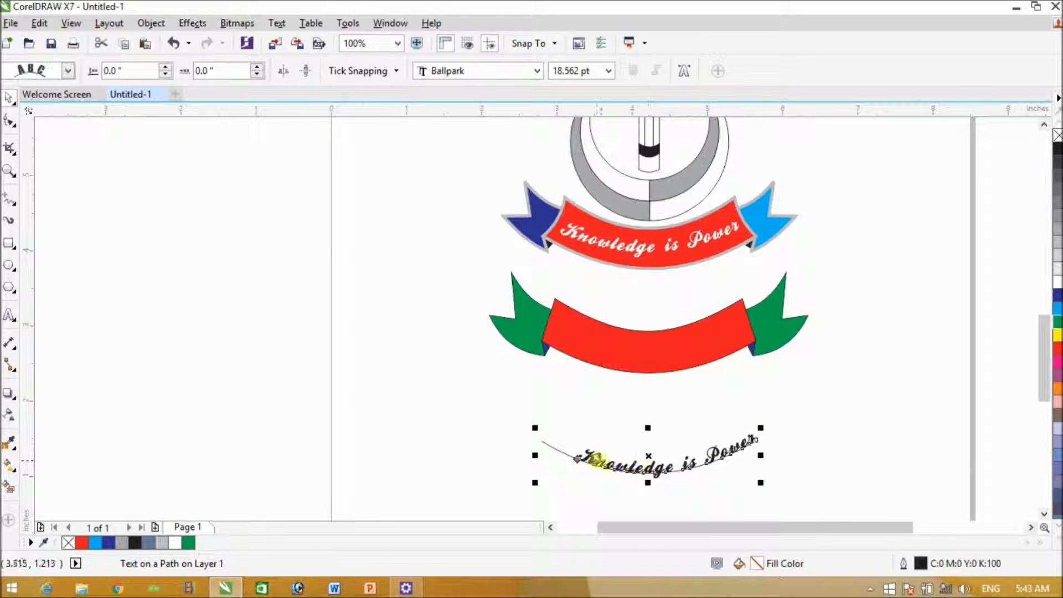
- Centre the motto text along the arc with a 0.136-inch offset and set its distance from the path to -0.2 inches
mouse_move(588, 457)
left_mouse_down()
mouse_move(581, 464)
mouse_move(565, 446)
left_mouse_up()
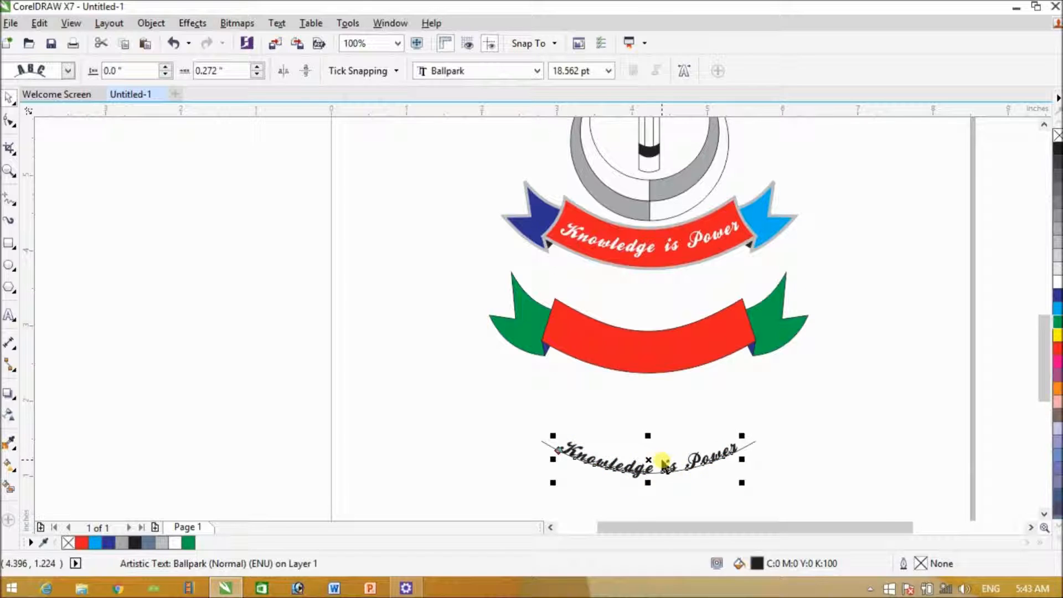
left_click_drag(676, 467, 672, 447)
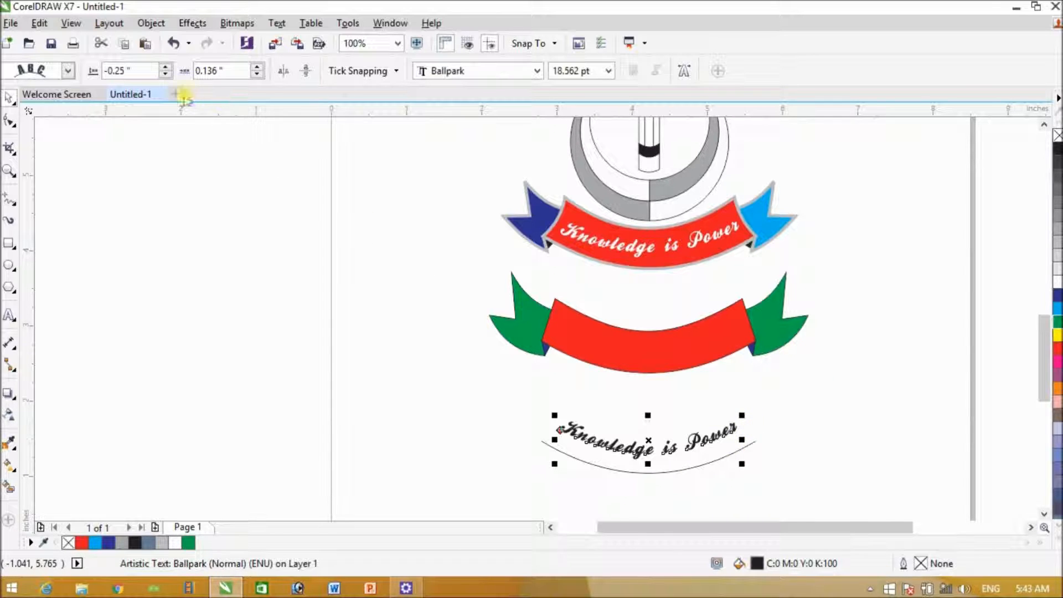
left_click(169, 76)
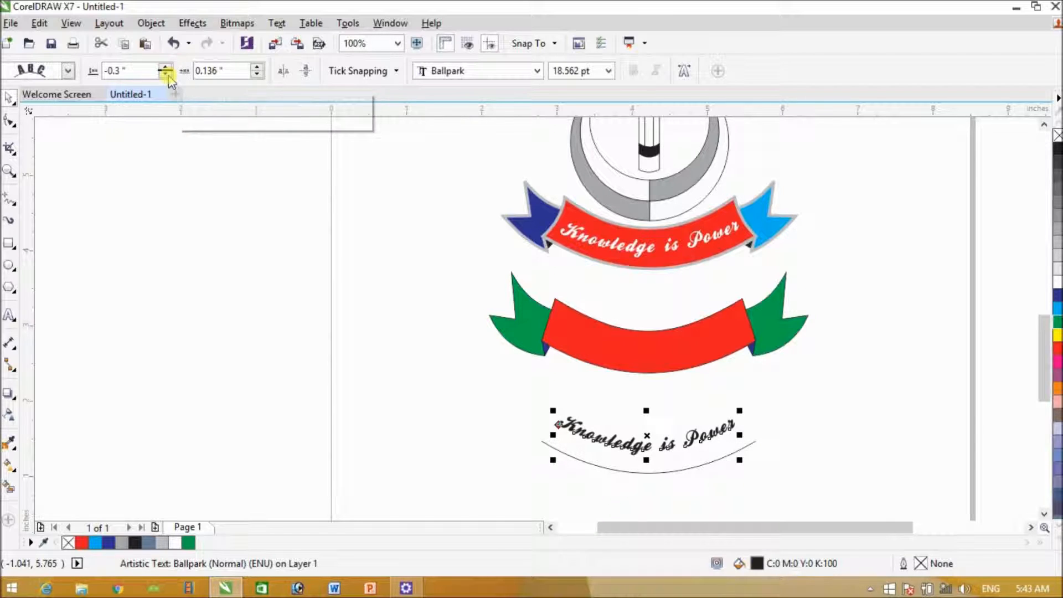
left_click(168, 67)
left_click(166, 67)
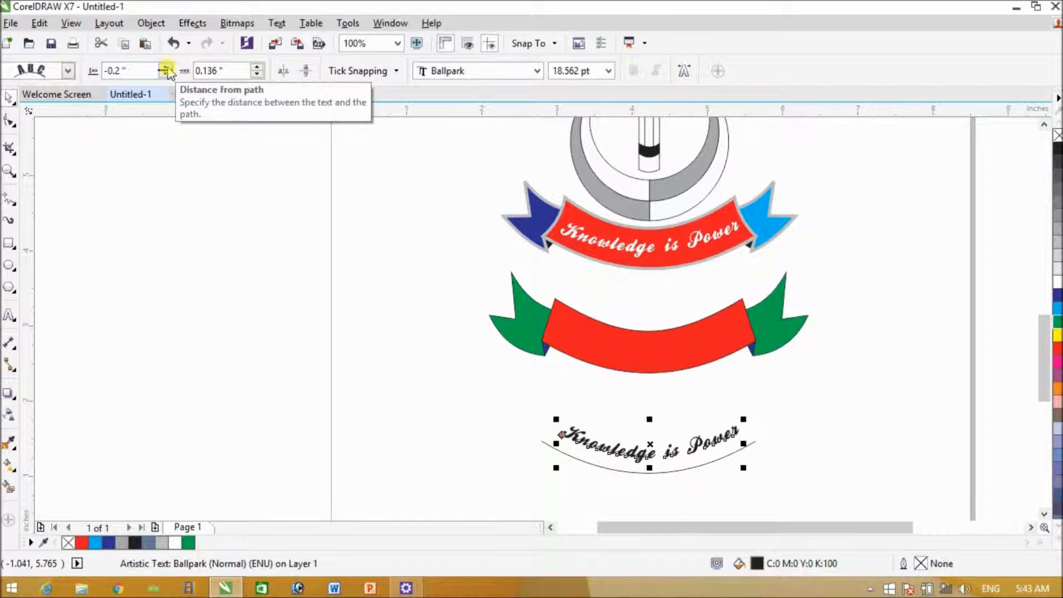
left_click(881, 472)
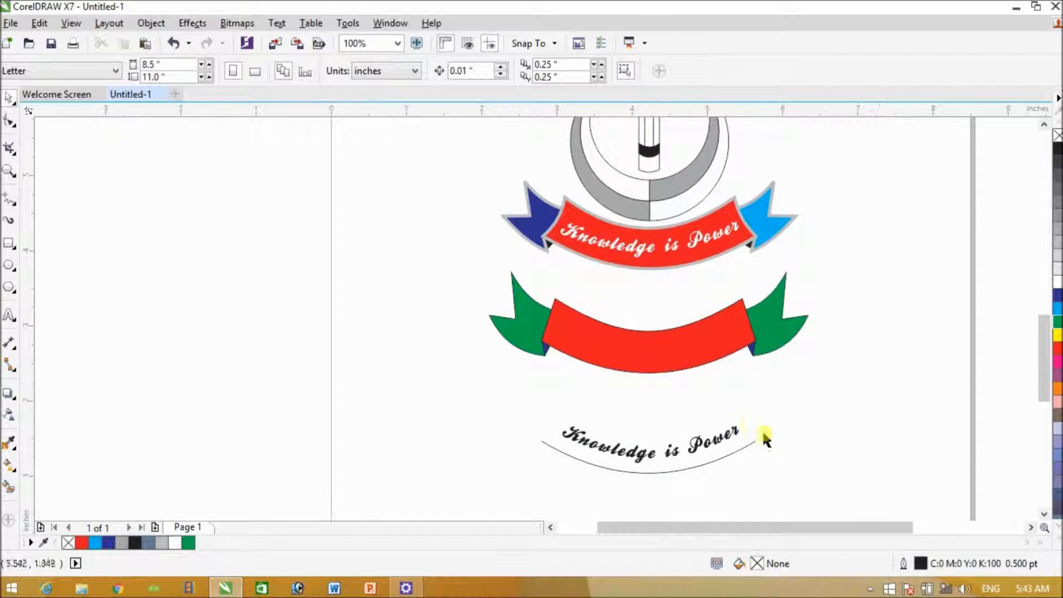
left_click(723, 438)
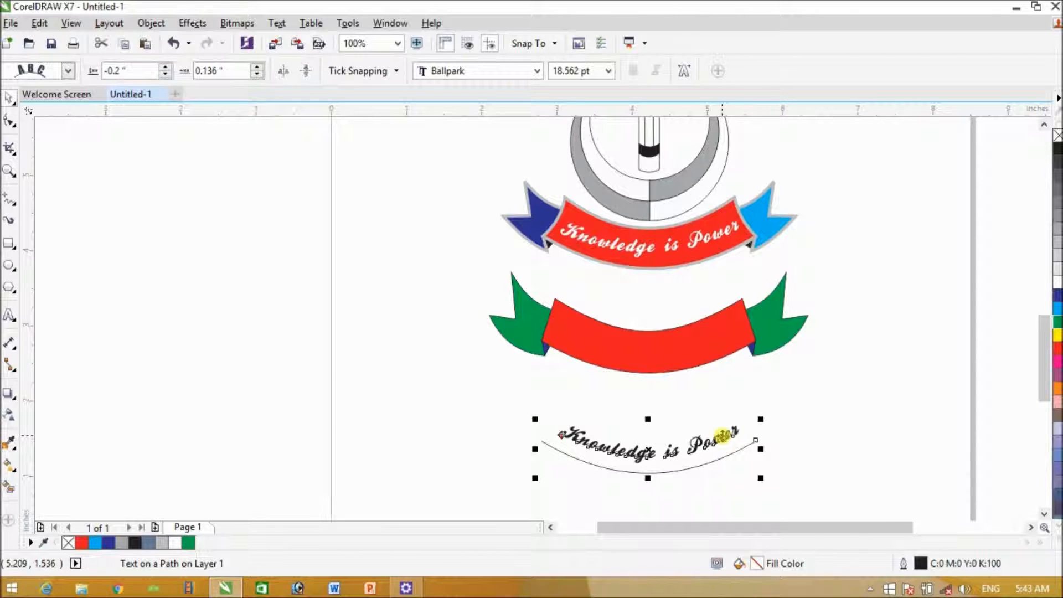
right_click(721, 436)
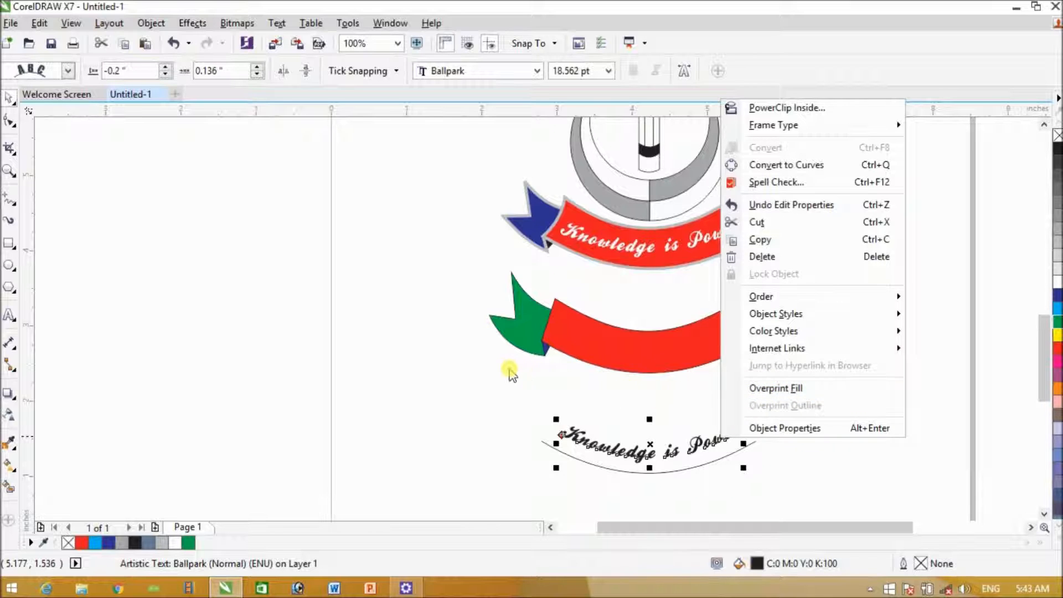
left_click(470, 361)
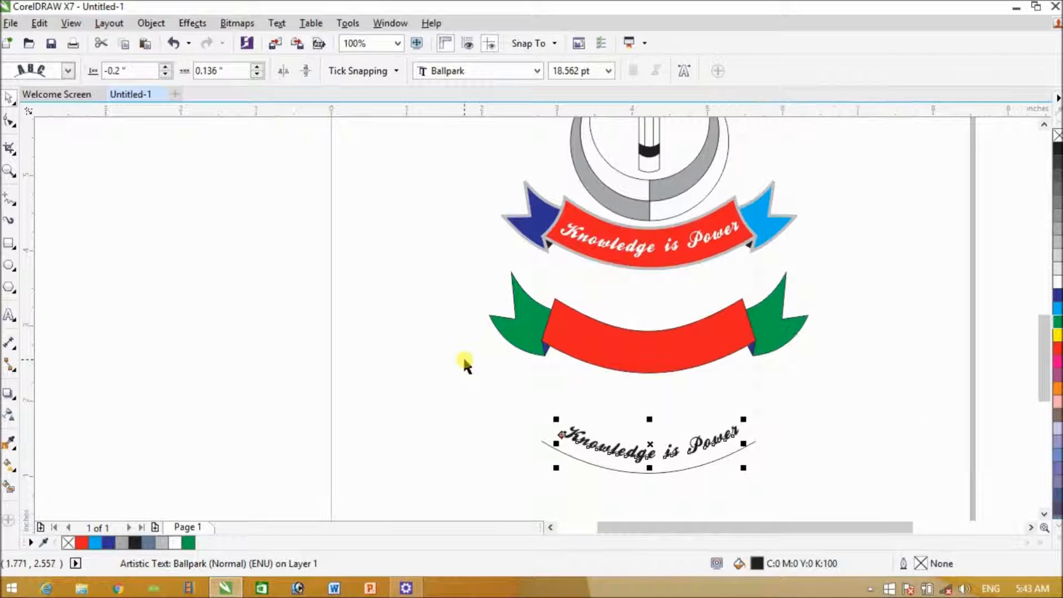
left_click(854, 463)
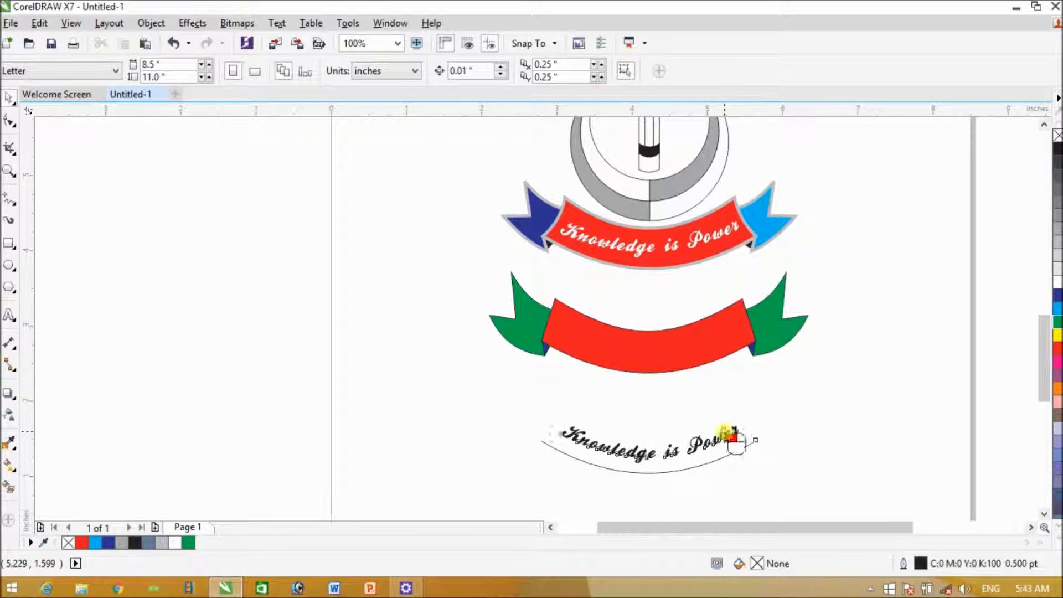
left_click(727, 437)
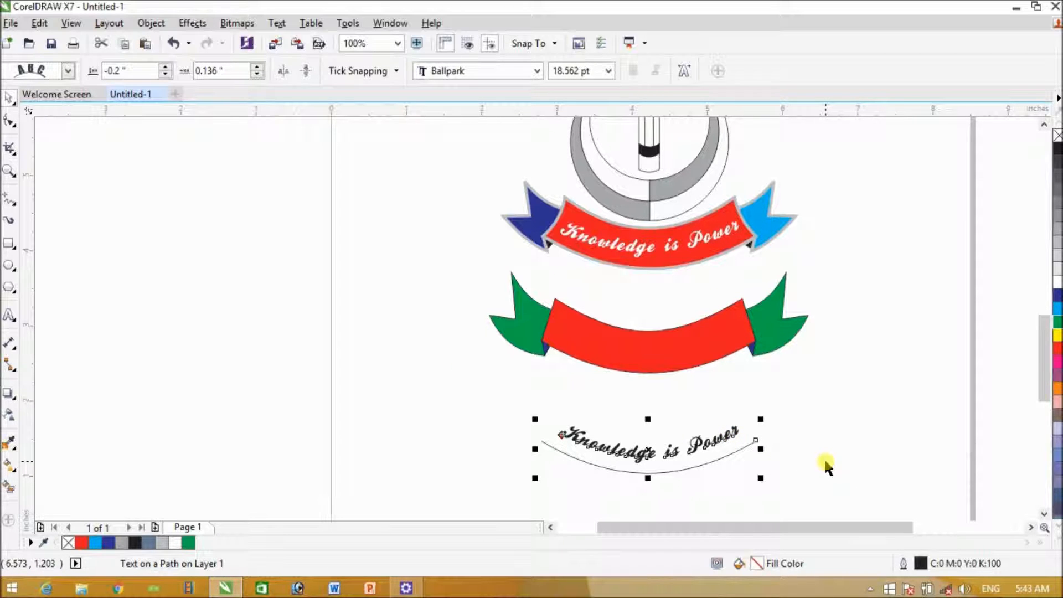
left_click(745, 448)
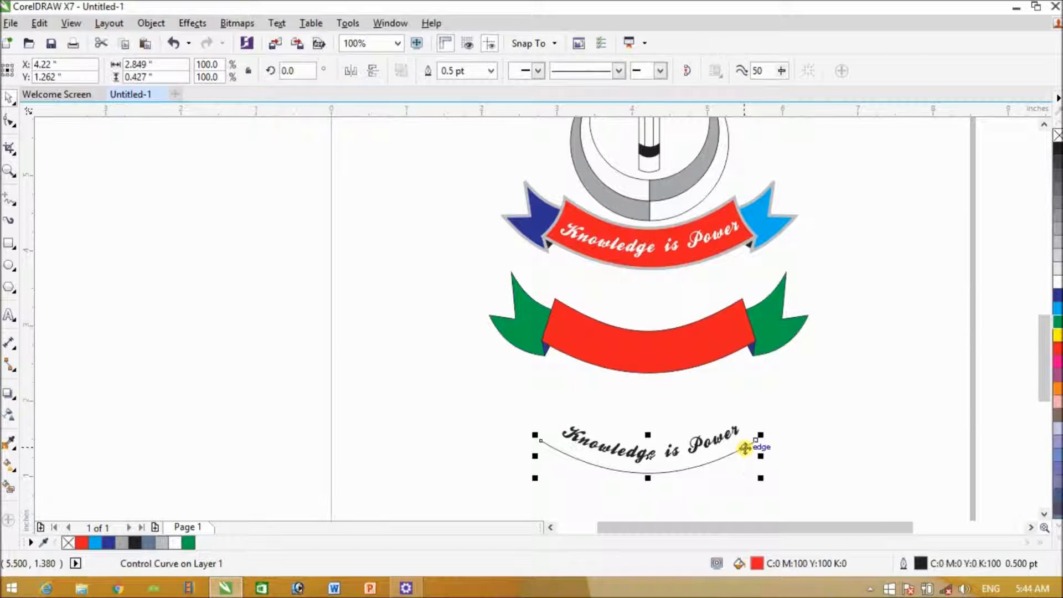
left_click(811, 451)
left_click(700, 440)
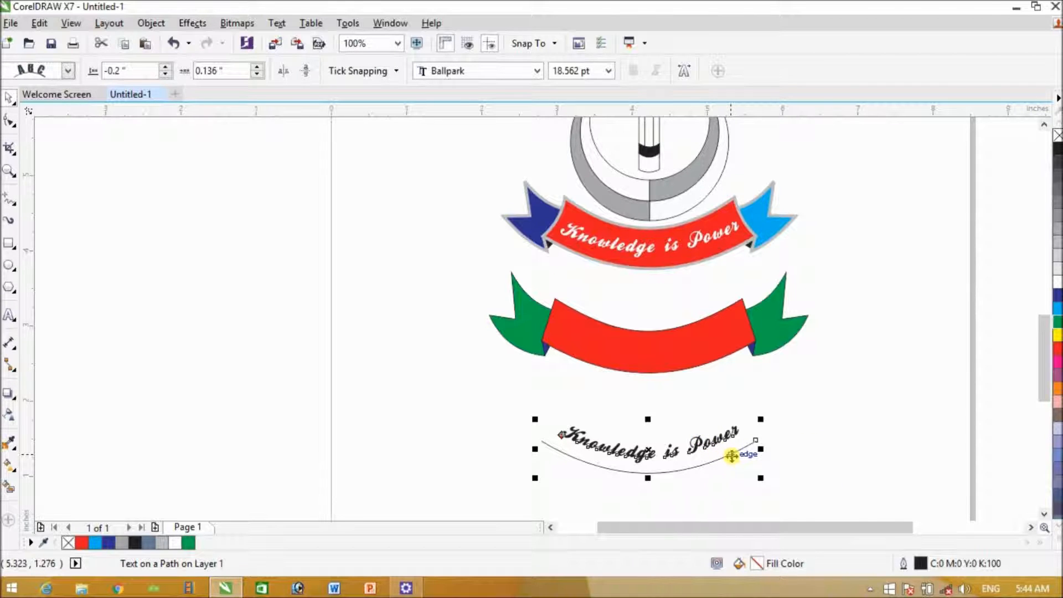
- Delete the guide arc under the motto and move the text up onto the red ribbon
left_click(731, 454)
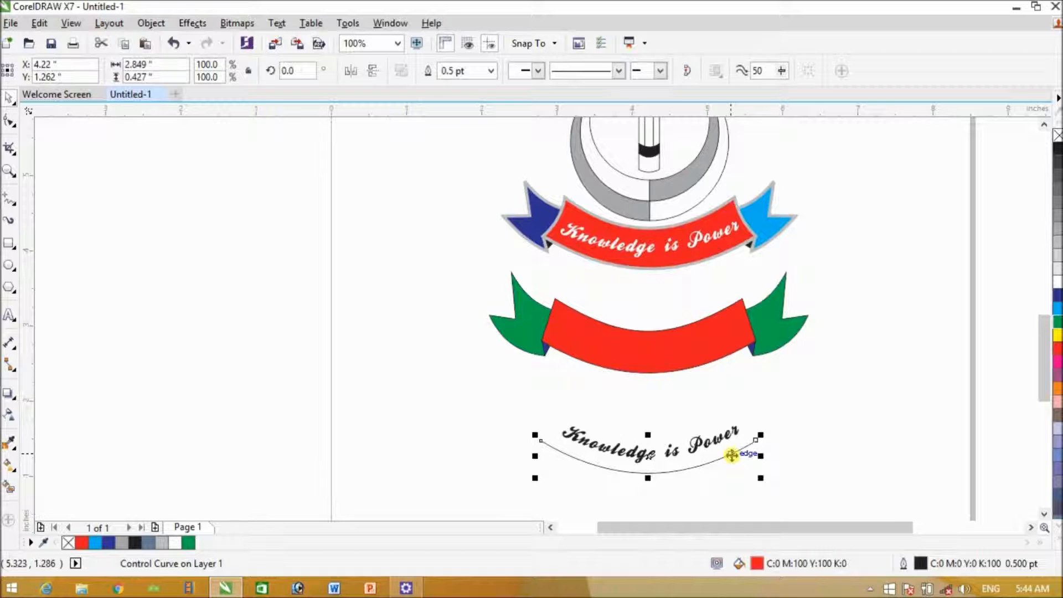
key("Delete")
left_click_drag(707, 452, 705, 347)
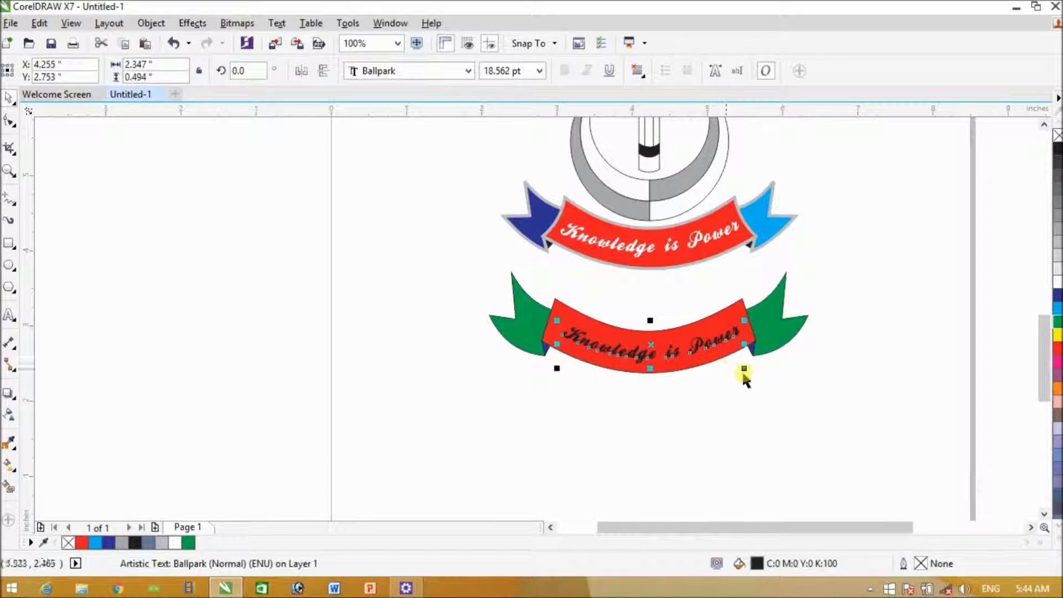
- Fill the motto text on the red ribbon with white
left_click(1058, 283)
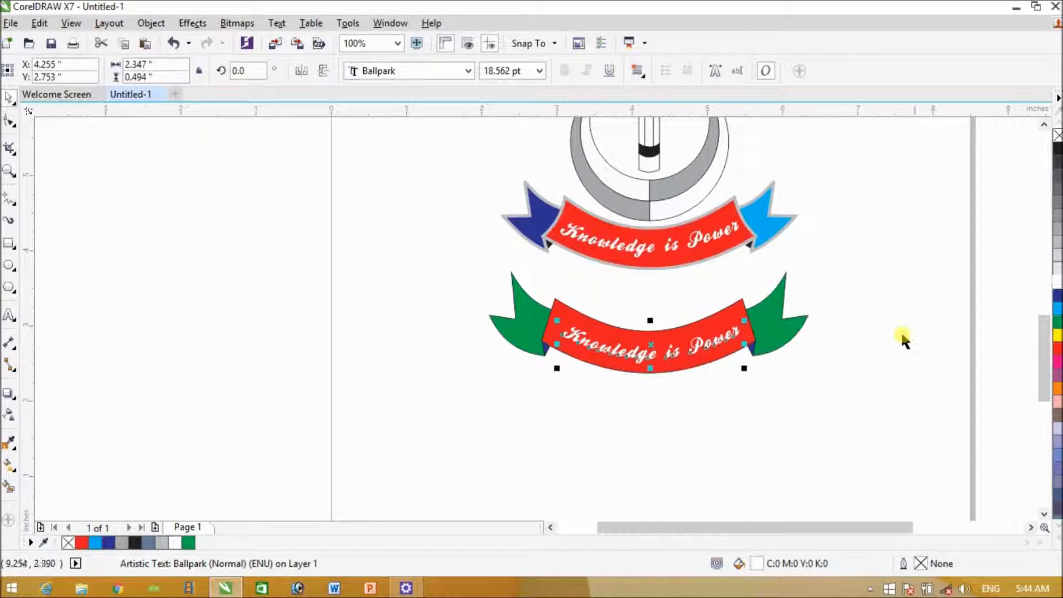
left_click(769, 377)
left_click(699, 346)
left_click_drag(708, 351, 707, 351)
left_click(869, 396)
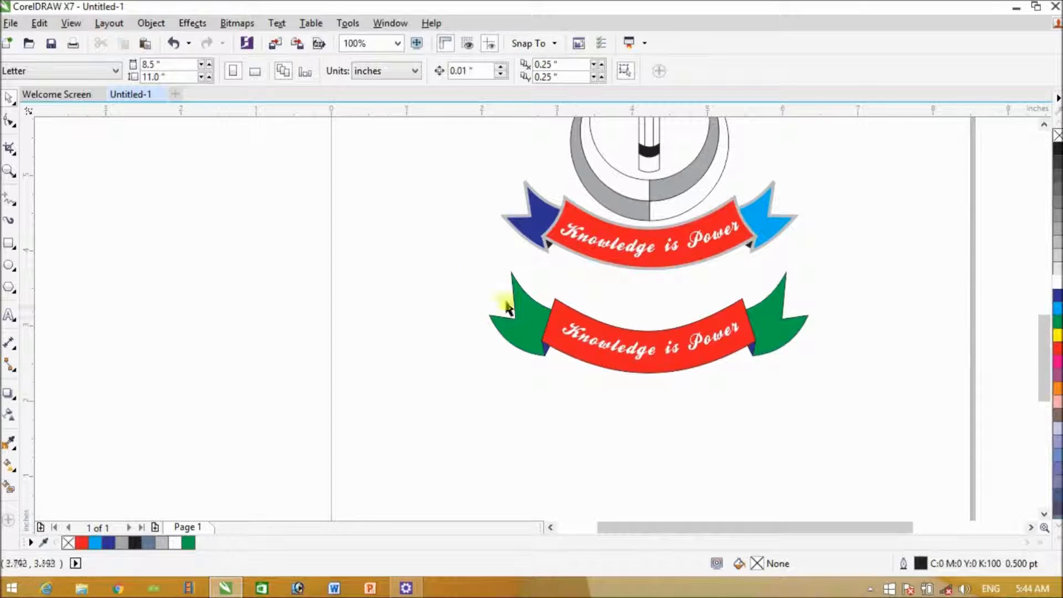
- Group the green-tailed ribbon with its motto and move it beneath the crescent of the black-star emblem
left_click_drag(448, 257, 864, 392)
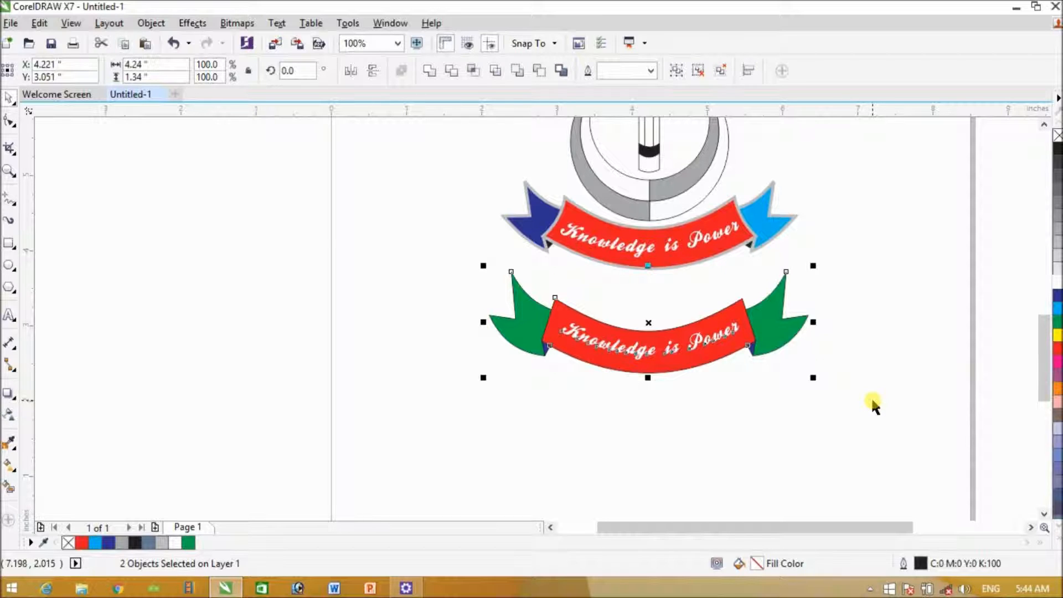
left_click(873, 404)
left_click_drag(473, 262, 843, 412)
key("ctrl+g")
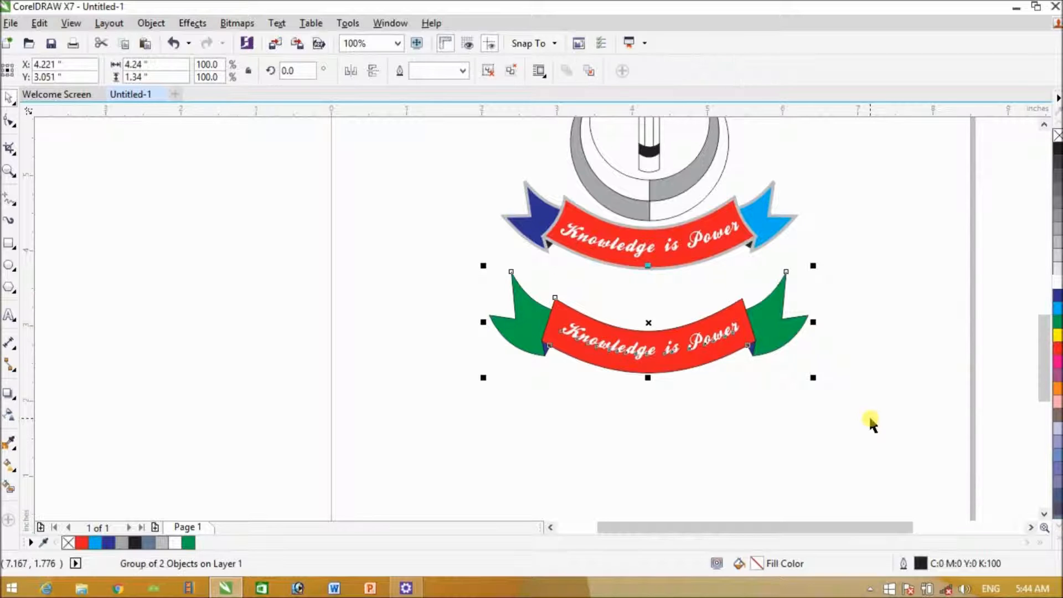
key("F4")
left_click(890, 382)
left_click_drag(600, 501, 437, 299)
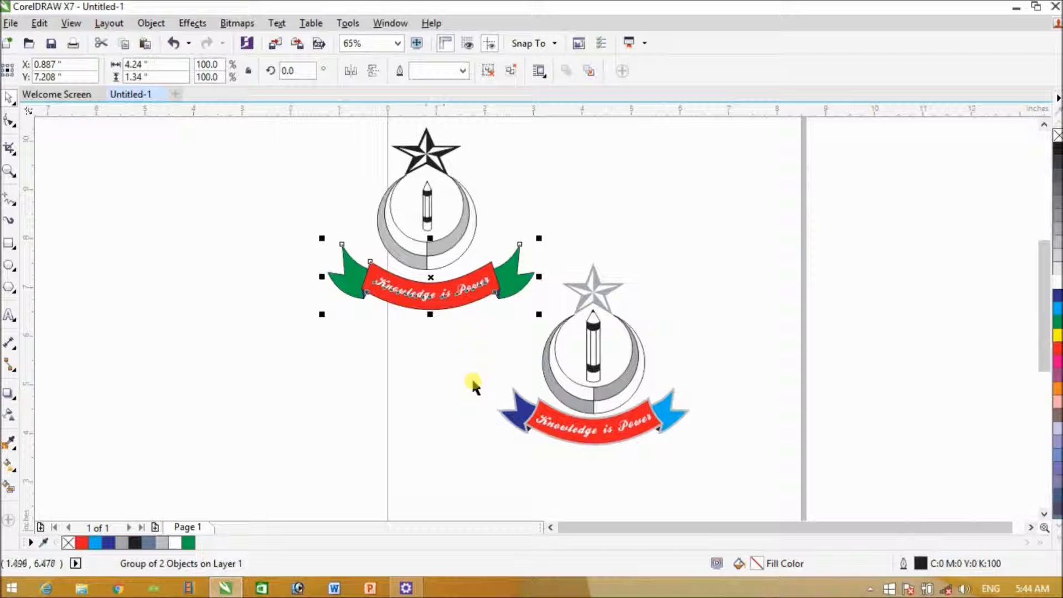
- Centre the ribbon group horizontally on the crescent above it
left_click(451, 258)
left_click(457, 348)
left_click(471, 295)
left_click(455, 249, "shift")
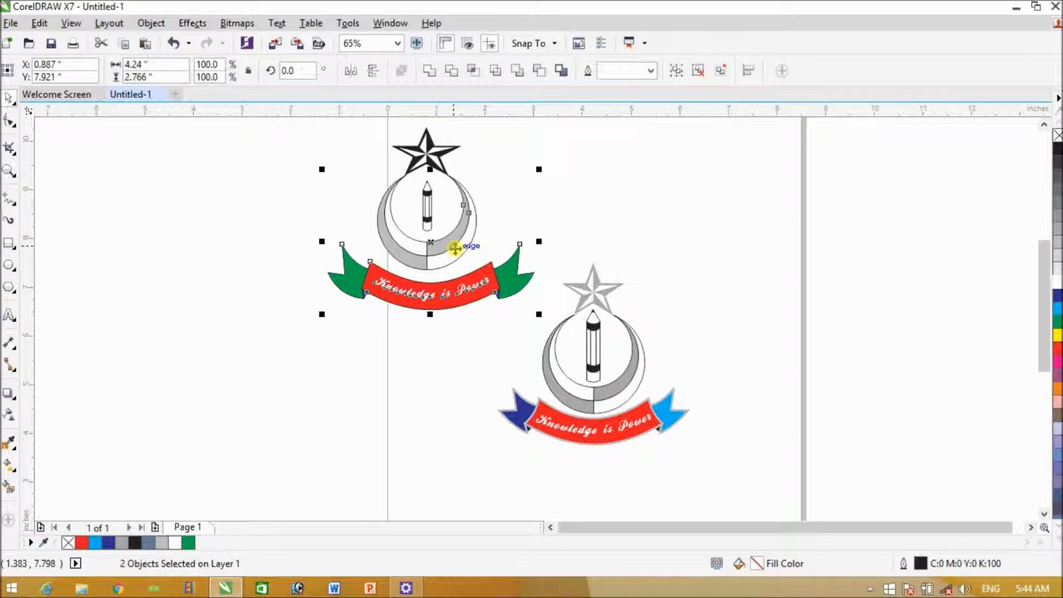
left_click_drag(455, 249, 451, 245)
left_click(434, 332)
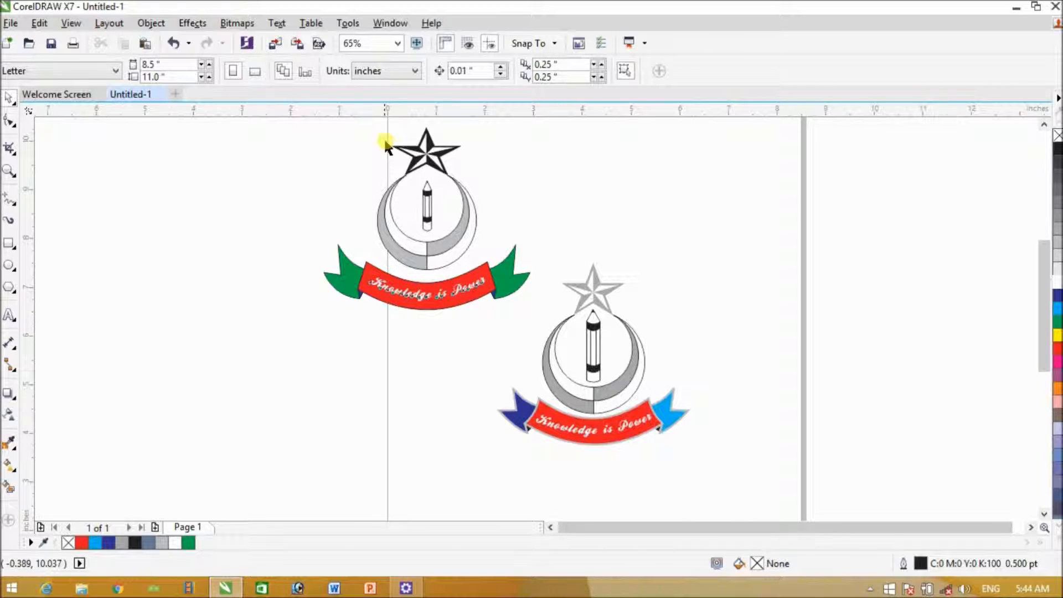
- Stretch the black star taller by extending its upper edge while keeping its base on the crescent
left_click(426, 148)
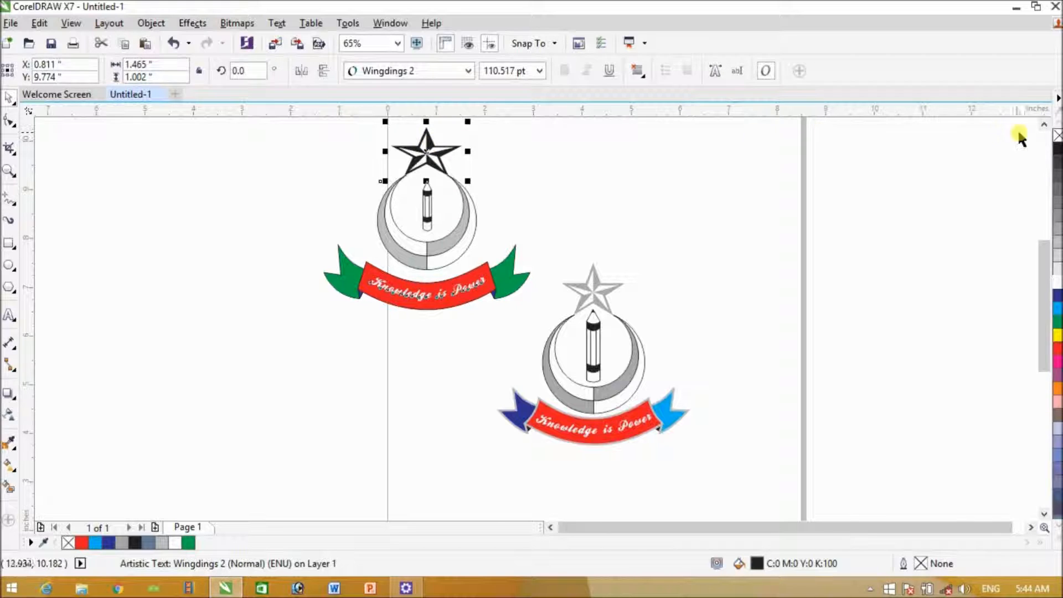
left_click(1044, 125)
left_click_drag(424, 164, 420, 149)
left_click(330, 143)
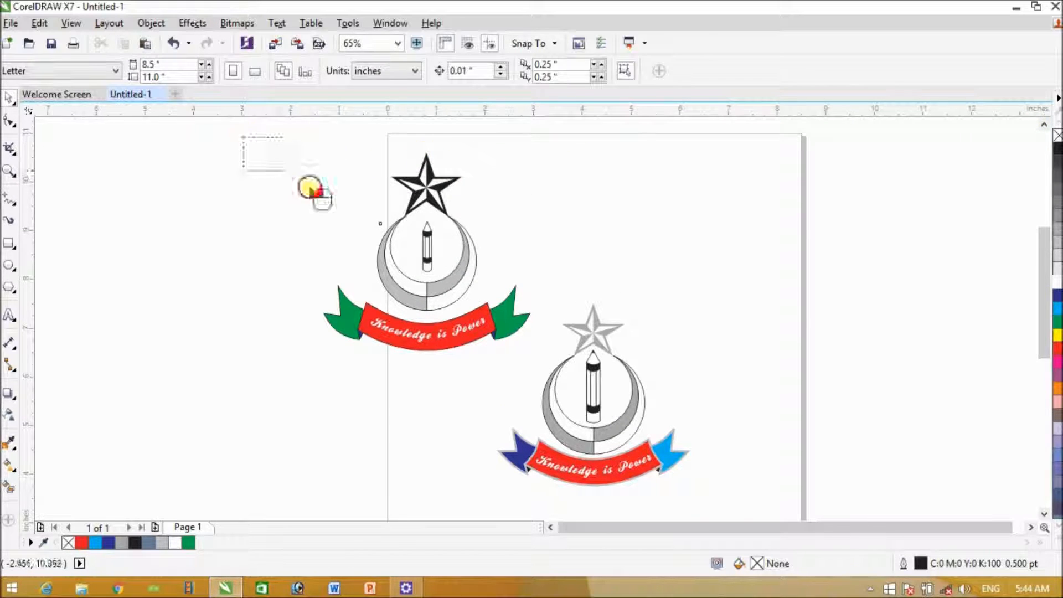
- Enlarge the new emblem's pencil to about 1.22 inches tall and centre it horizontally with the ribbon
left_click(425, 244)
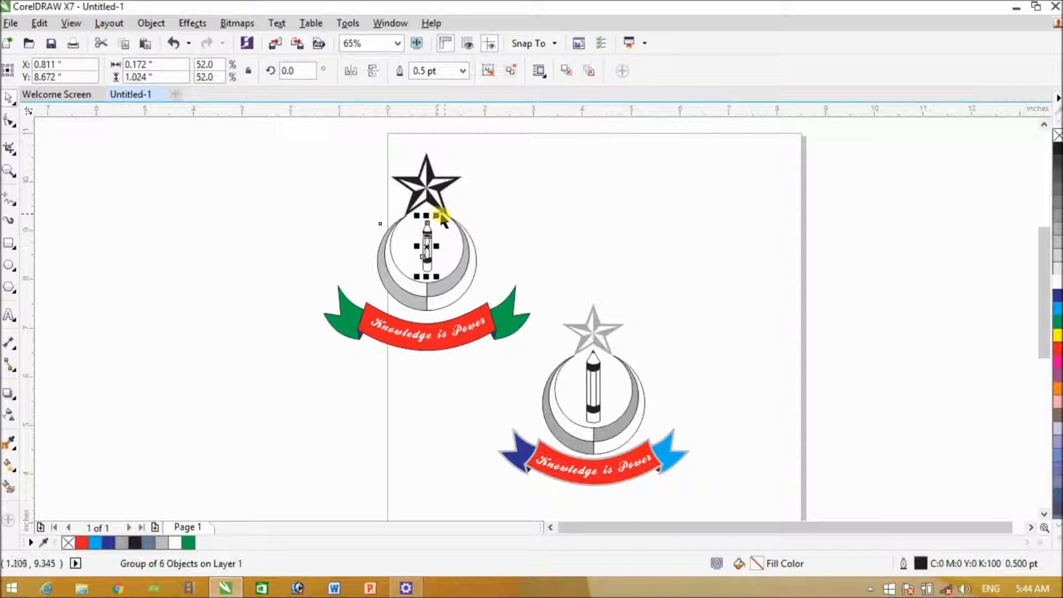
left_click_drag(437, 215, 441, 205)
left_click(452, 347, "shift")
key("c")
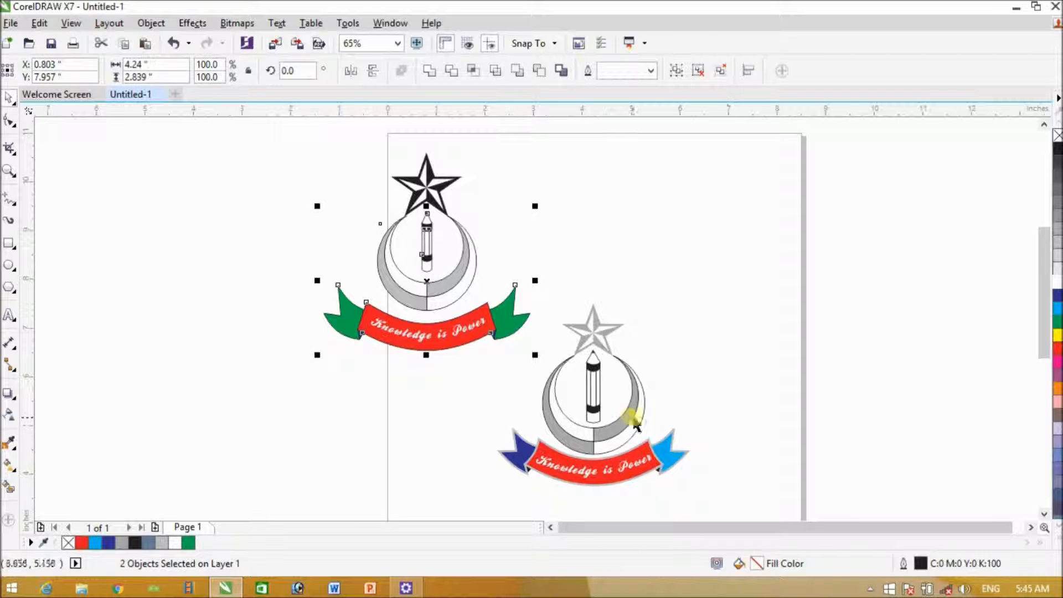
left_click(724, 409)
left_click_drag(227, 138, 537, 384)
left_click(410, 369)
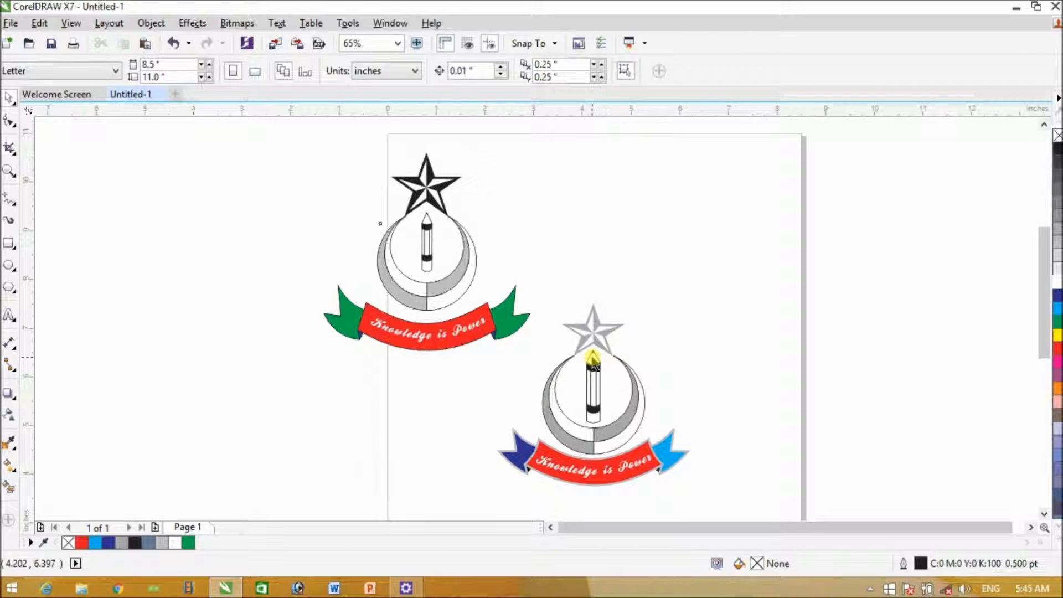
- Examine the black tip of the new emblem's pencil up close
left_click(9, 170)
left_click_drag(387, 217, 470, 265)
left_click_drag(515, 218, 599, 272)
left_click(9, 98)
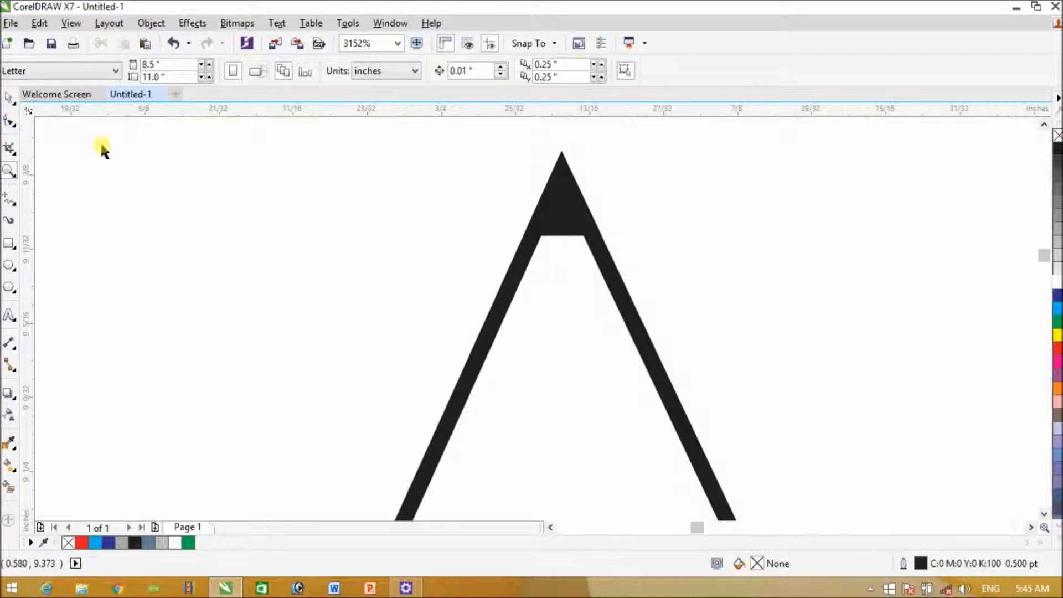
left_click(567, 232)
left_click(565, 159)
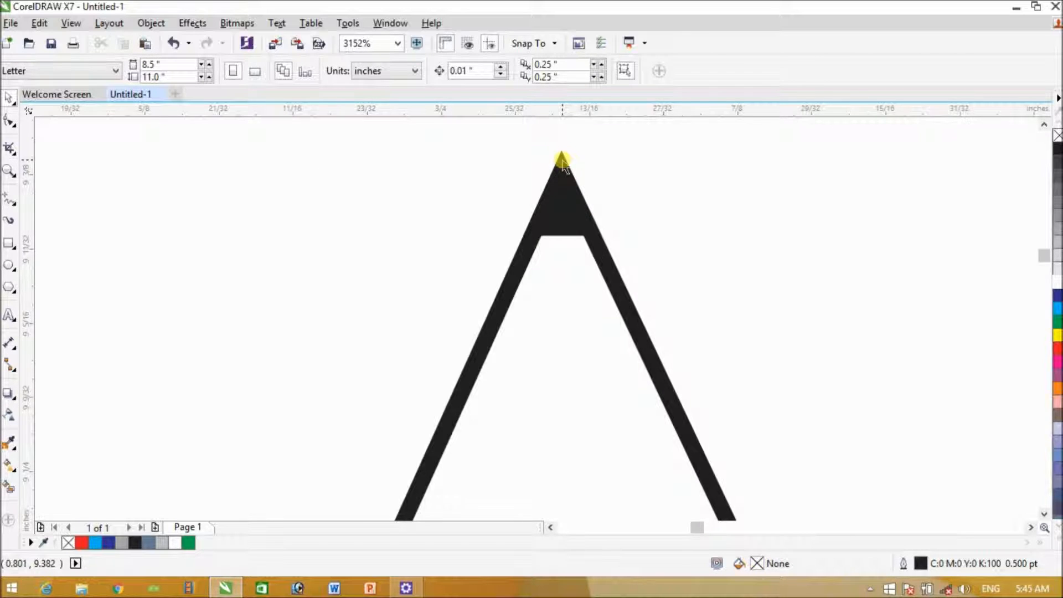
key("F4")
- Ungroup the new emblem's pencil and stretch its black tip downward to about 0.049 inches tall
left_click(443, 213)
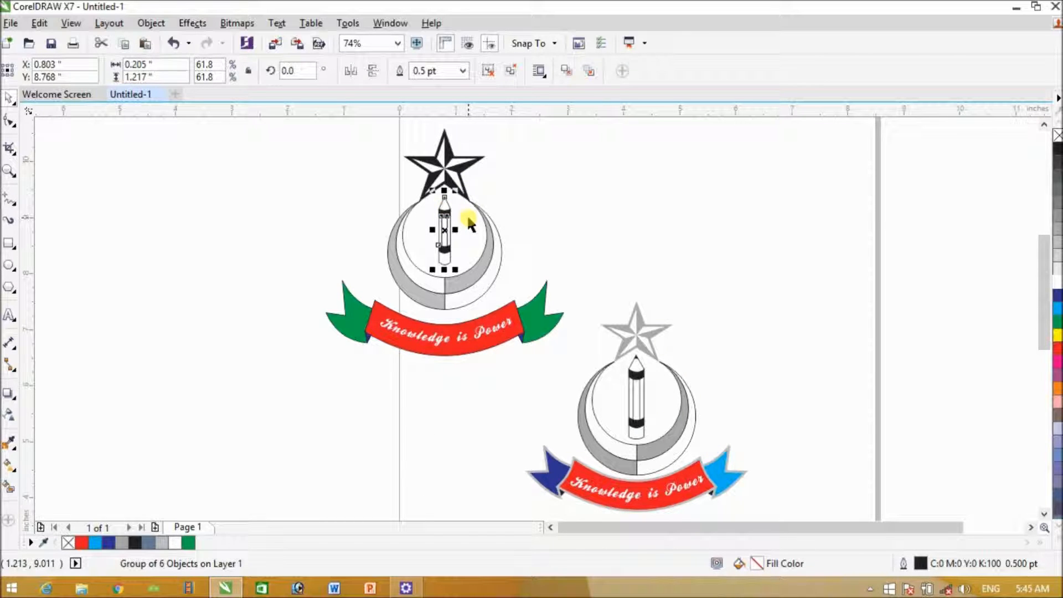
left_click(8, 171)
left_click_drag(407, 190, 482, 247)
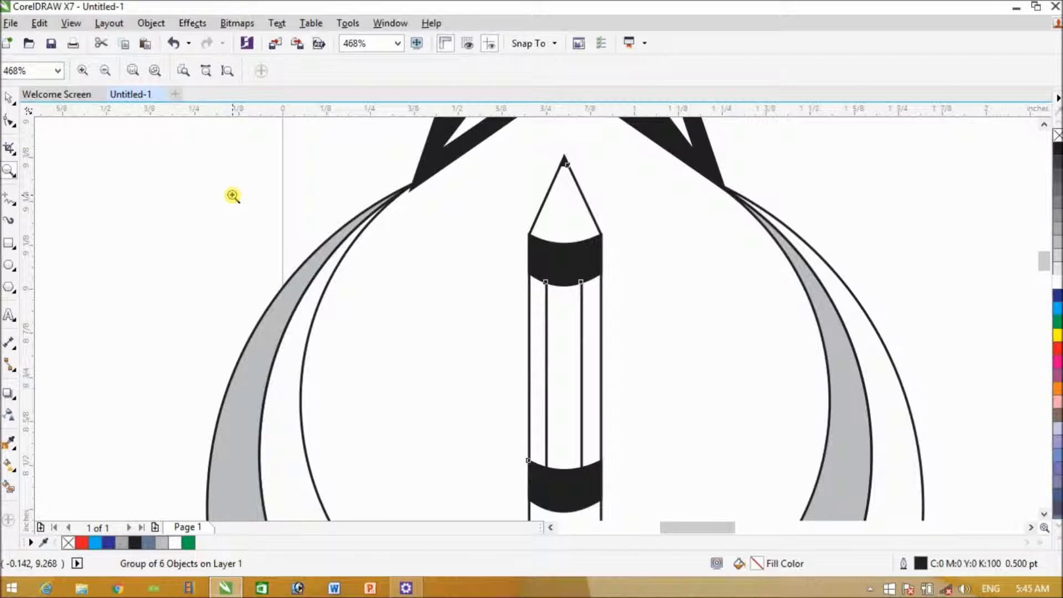
key("ctrl+u")
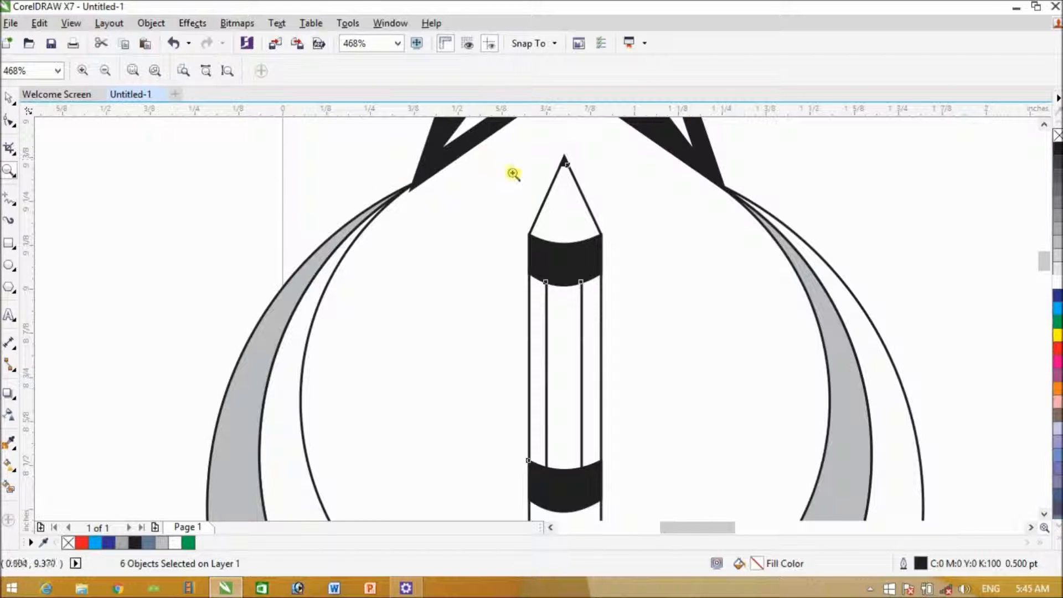
left_click(9, 100)
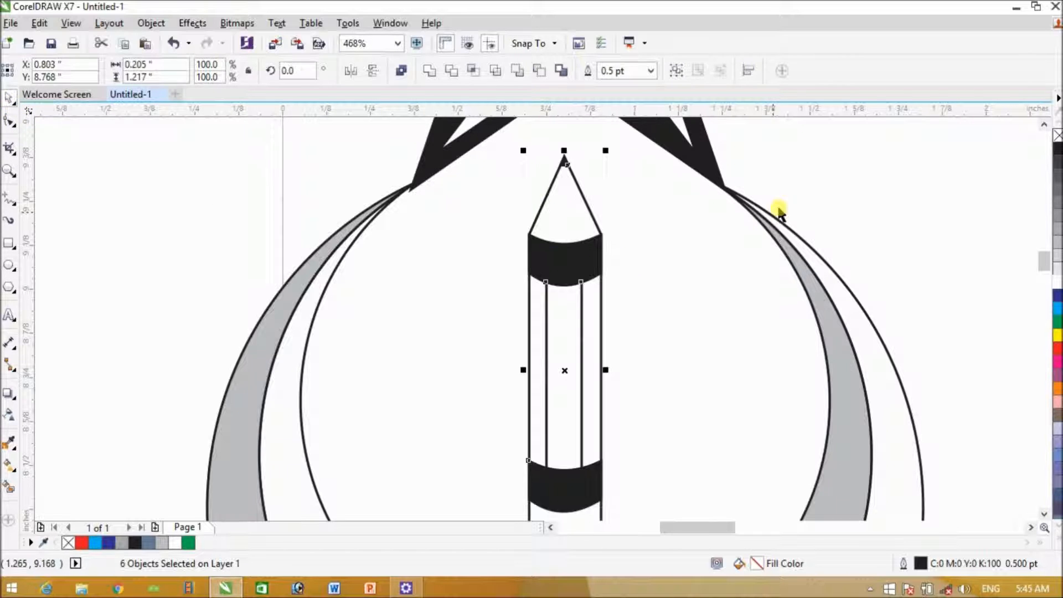
left_click(826, 172)
left_click(565, 165)
left_click_drag(563, 170, 589, 184)
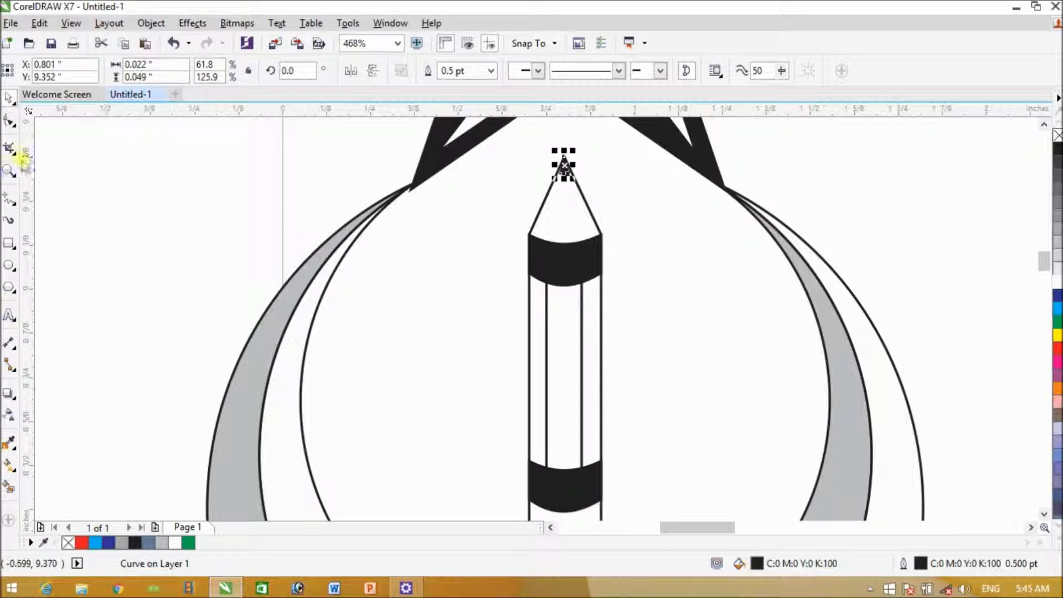
- Reshape the black pencil tip by moving its two lower corner nodes outward to the pencil's slanted edges
left_click(9, 170)
left_click_drag(496, 149, 620, 212)
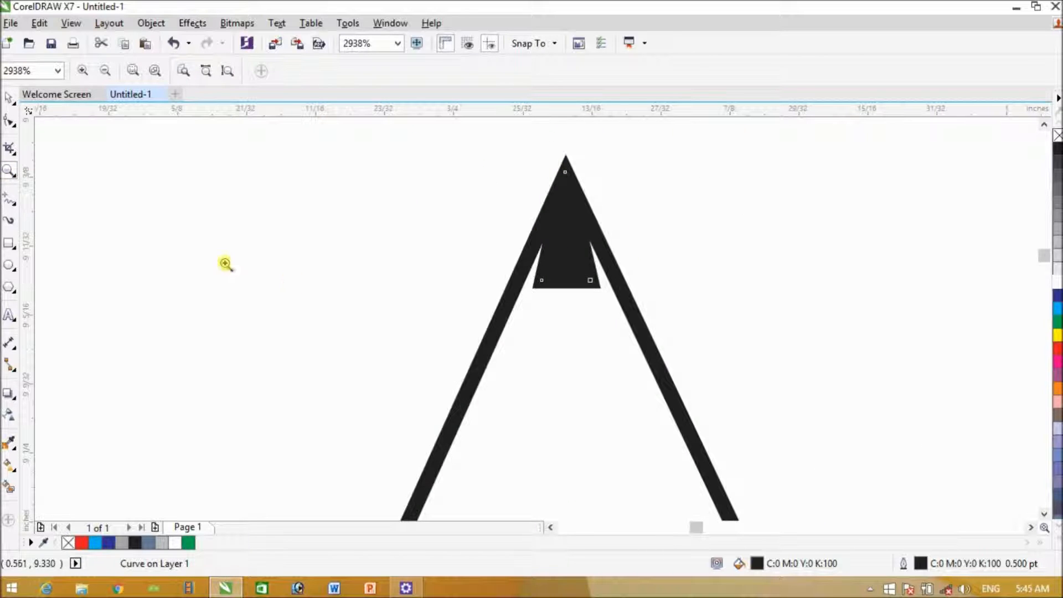
left_click(9, 119)
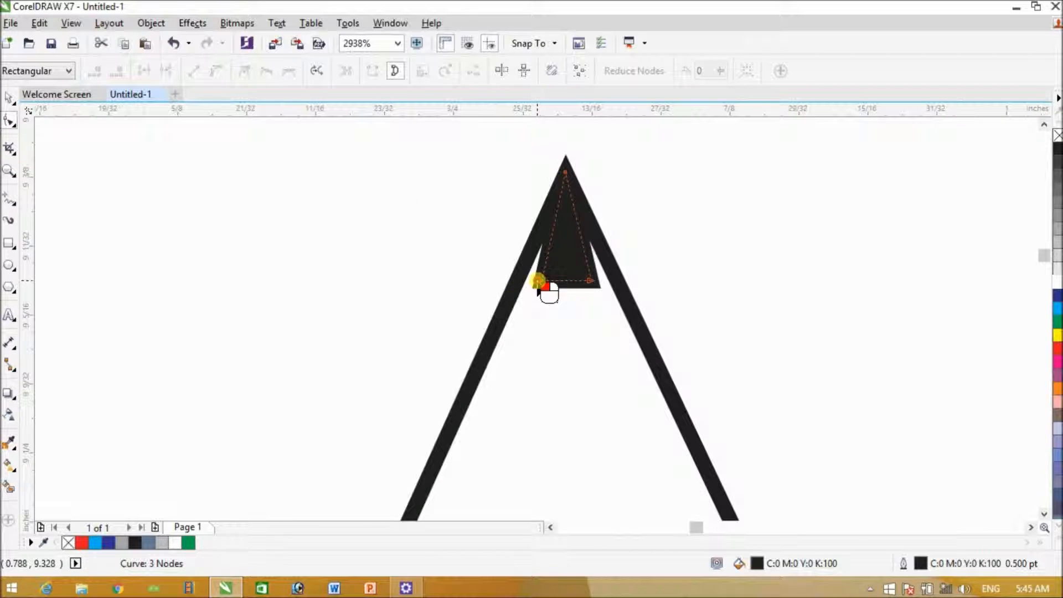
left_click_drag(543, 280, 521, 280)
left_click_drag(591, 280, 613, 285)
left_click_drag(522, 282, 514, 287)
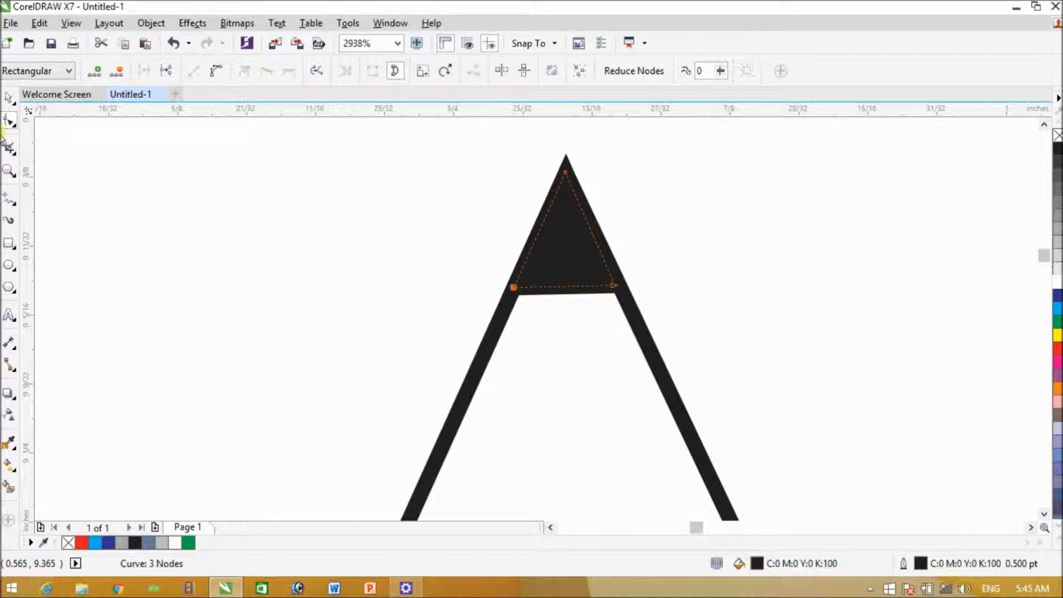
left_click(10, 103)
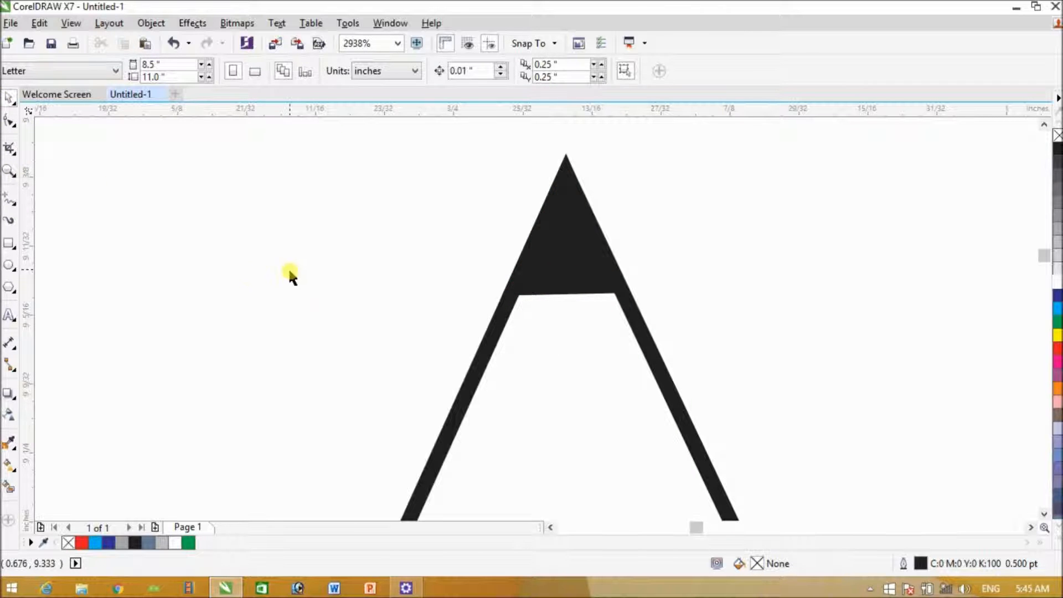
- Group all six parts of the new emblem's pencil again
scroll(288, 268, "down", 8)
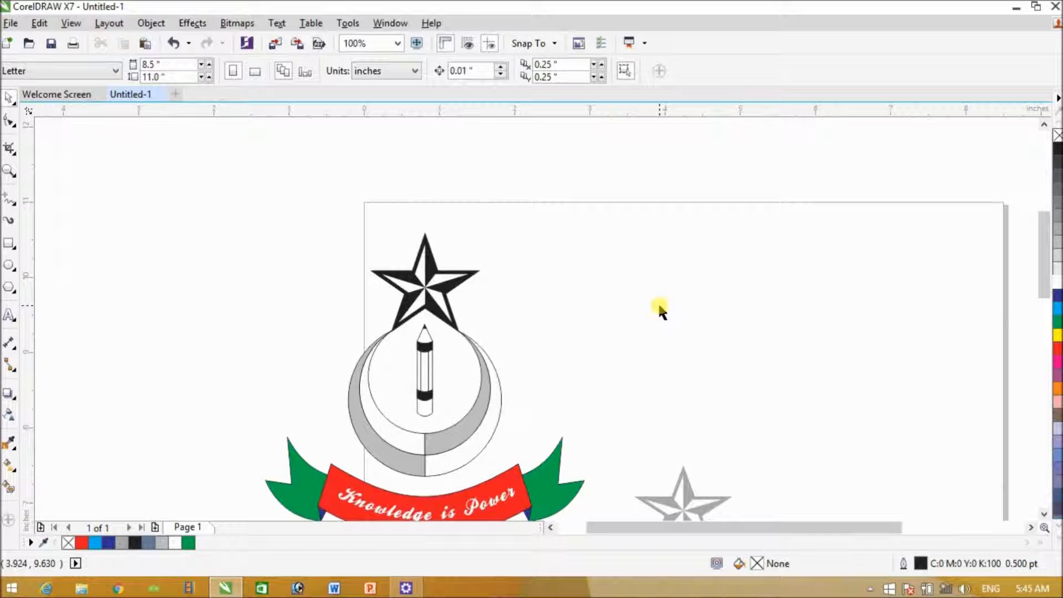
mouse_move(563, 303)
left_mouse_down()
mouse_move(427, 363)
mouse_move(408, 426)
left_mouse_up()
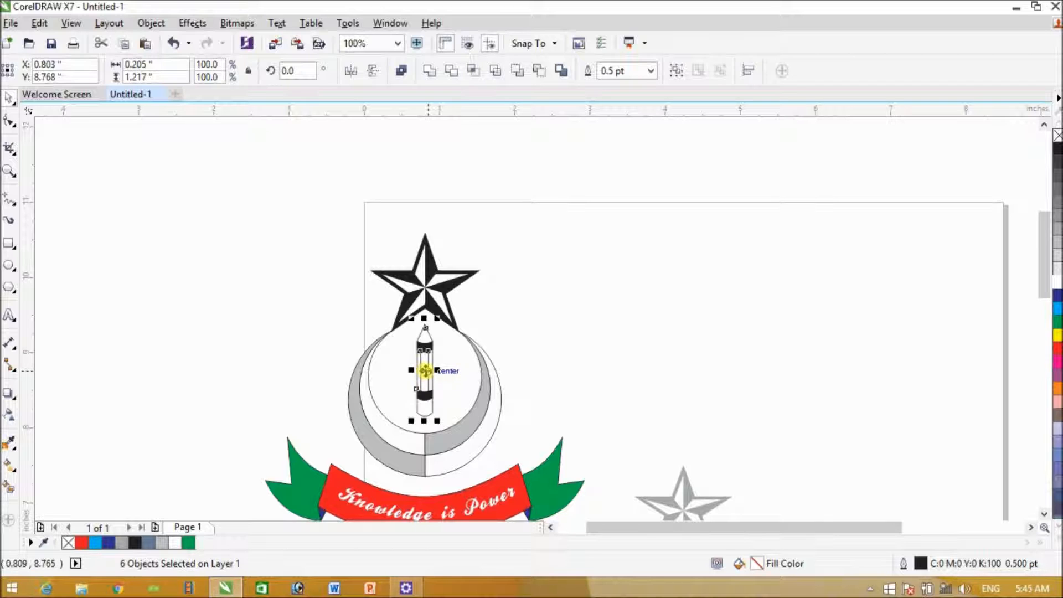
right_click(425, 370)
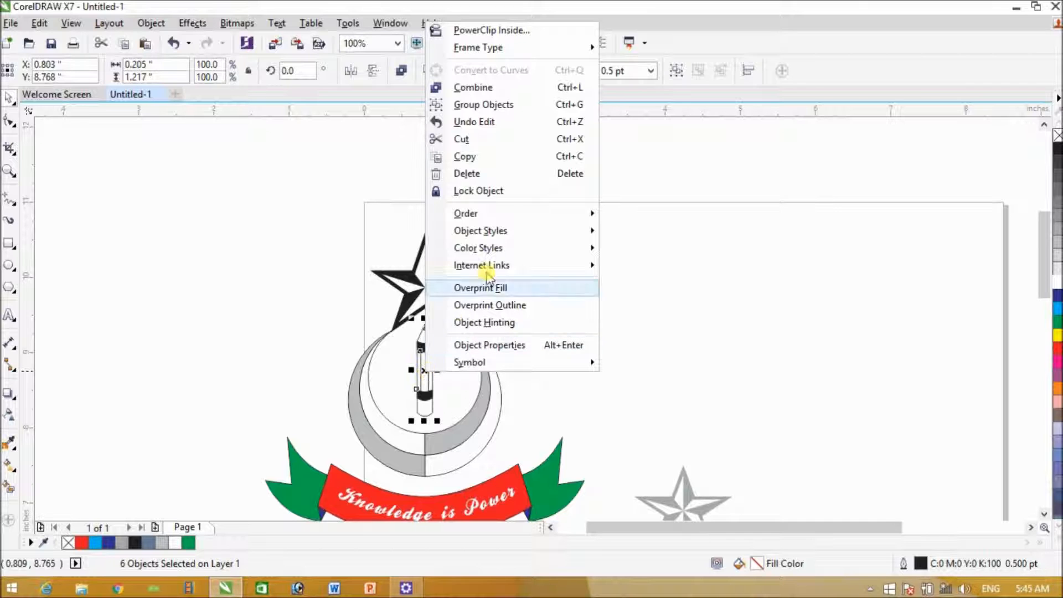
left_click(515, 105)
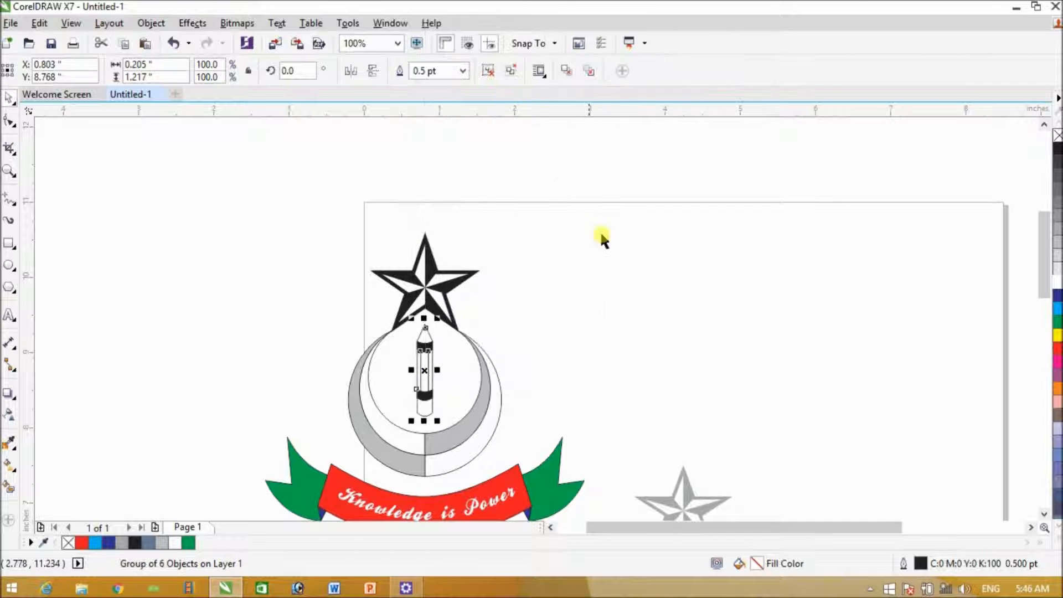
left_click(595, 346)
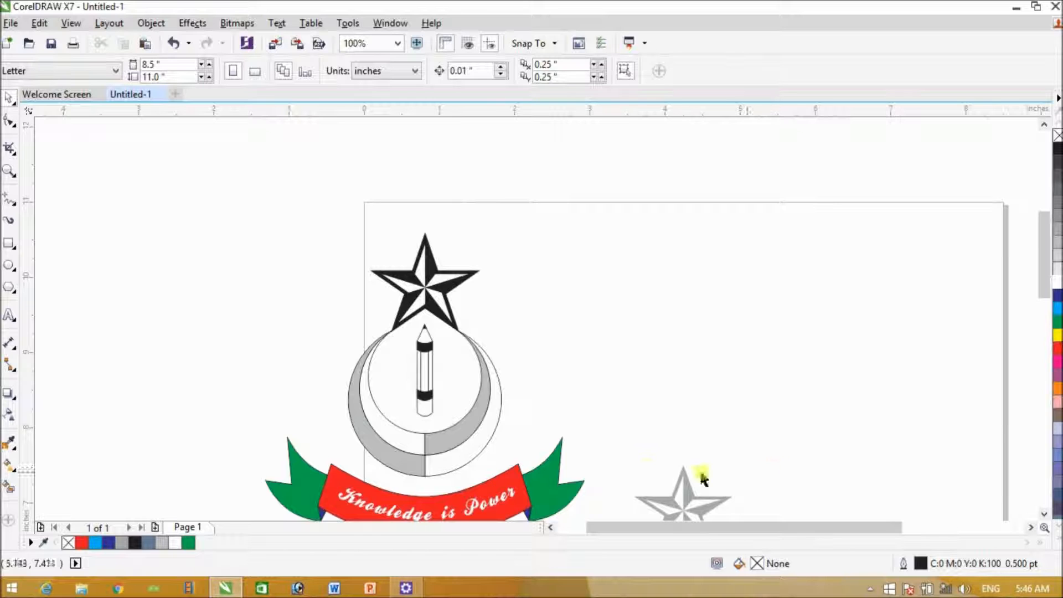
- Move the new emblem directly above the reference emblem and shift both down so they lie within the page
scroll(703, 476, "down", 3)
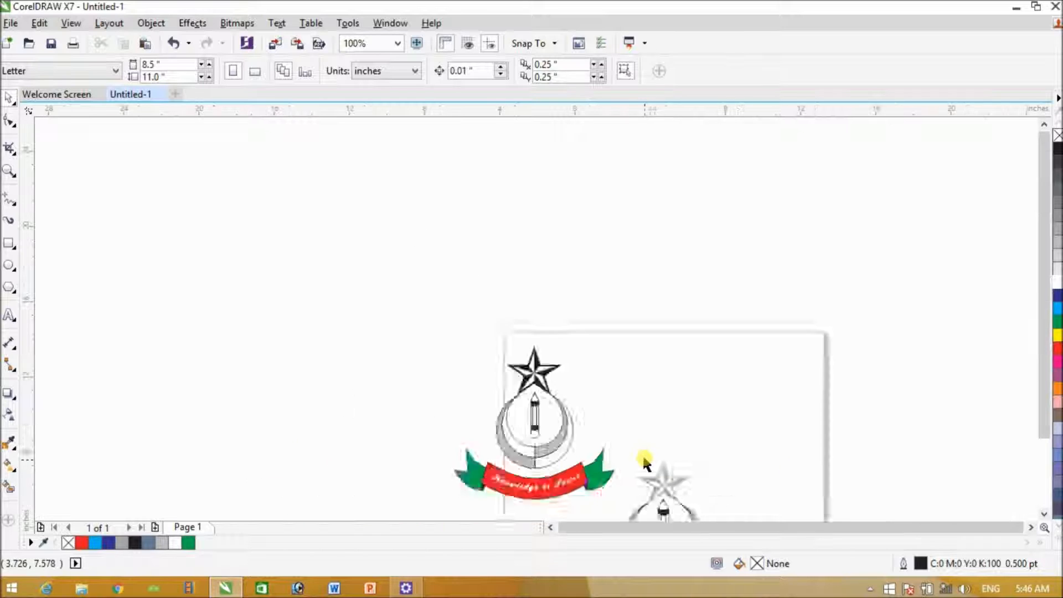
left_click(1044, 513)
left_click(10, 171)
left_click_drag(489, 308, 739, 514)
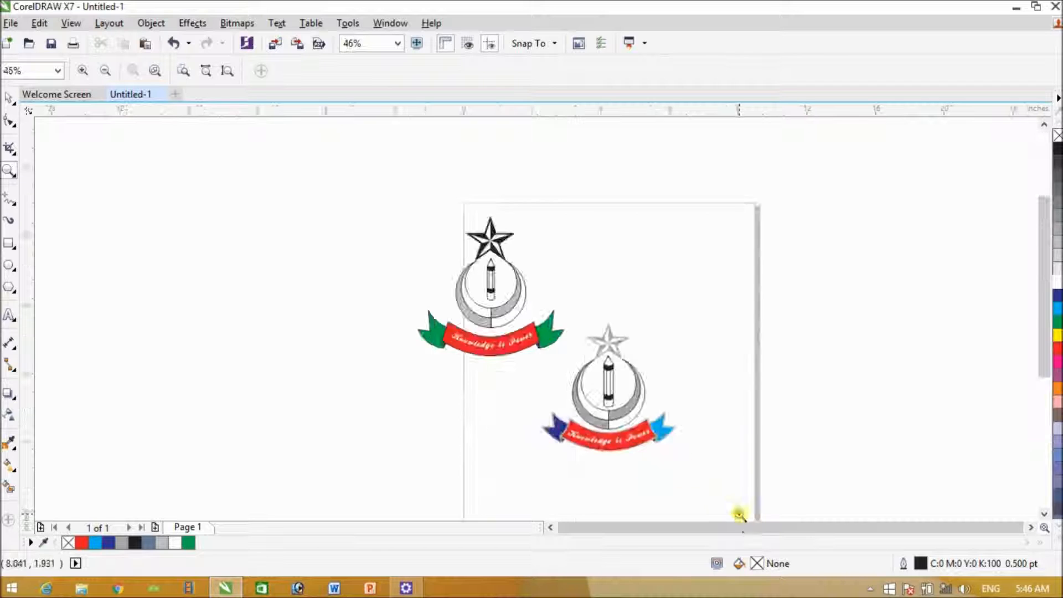
left_click(8, 98)
left_click_drag(264, 187, 579, 376)
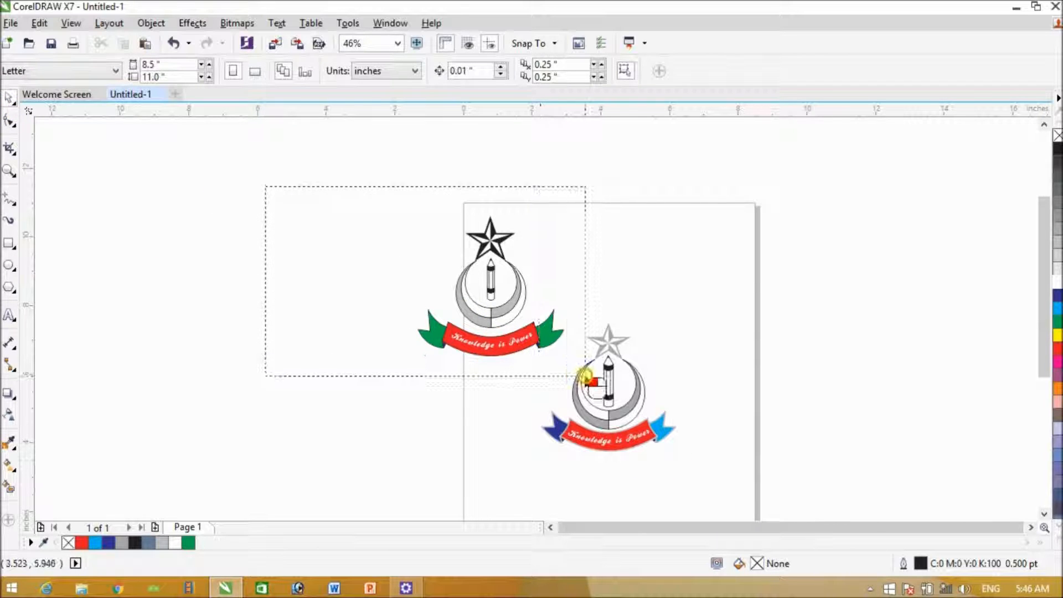
left_click_drag(491, 280, 619, 244)
left_click_drag(449, 164, 751, 471)
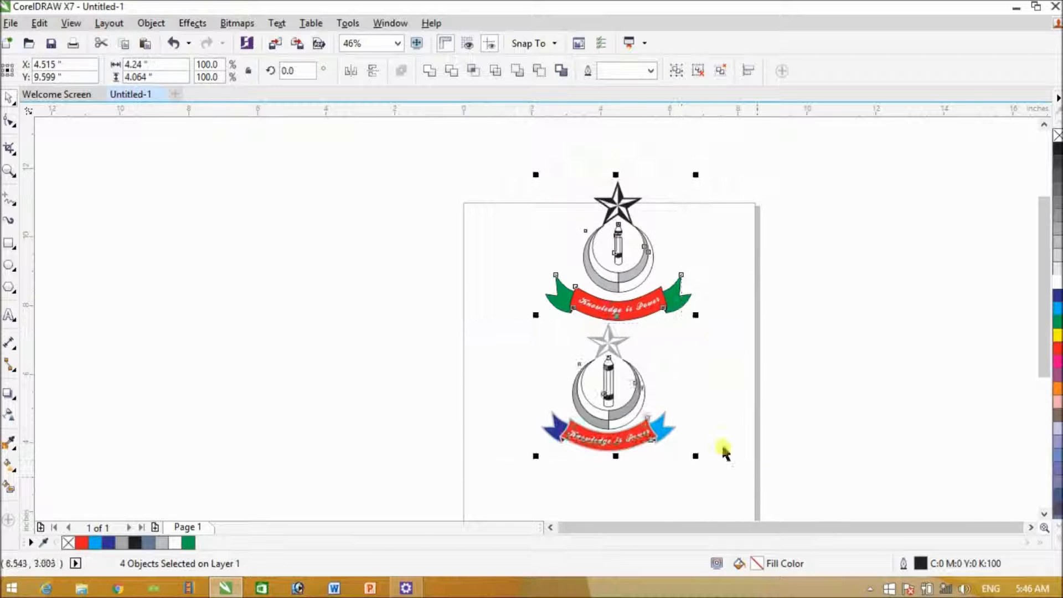
left_click_drag(637, 262, 639, 321)
left_click(744, 336)
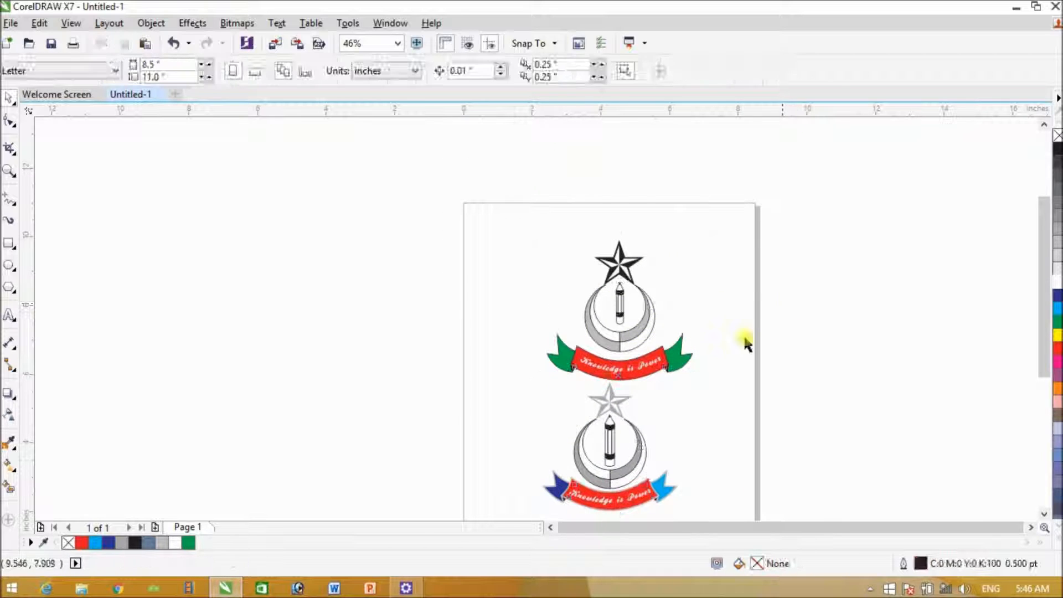
- Move the reference emblem lower on the page and shift the new emblem slightly to leave a clear gap between them
left_click_drag(471, 385, 653, 464)
left_click(446, 348)
left_click_drag(466, 329, 641, 446)
left_click(745, 344)
left_click_drag(402, 178, 725, 358)
left_click_drag(634, 322, 614, 318)
left_click(849, 311)
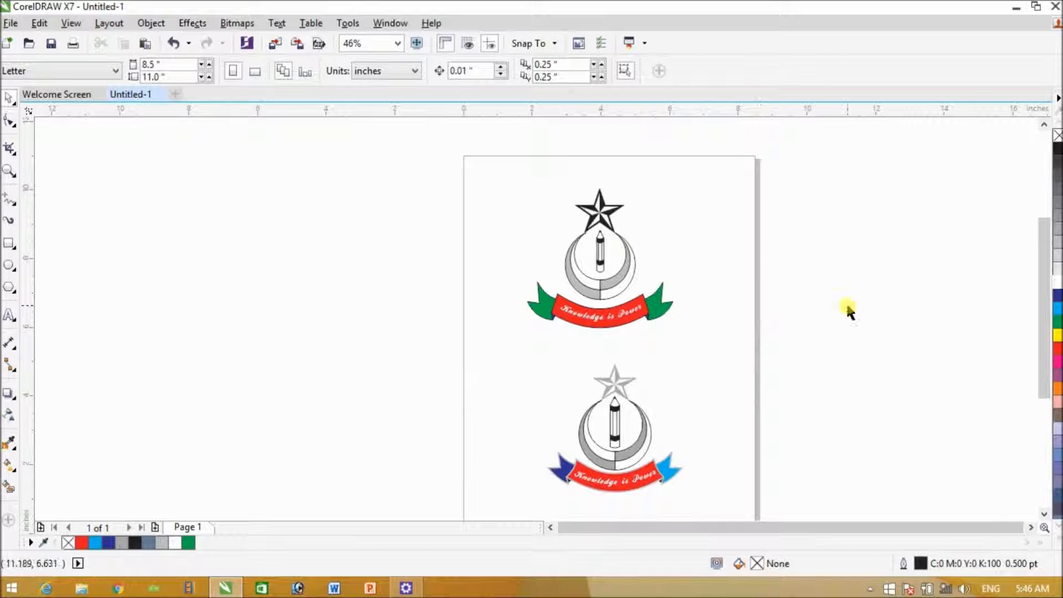